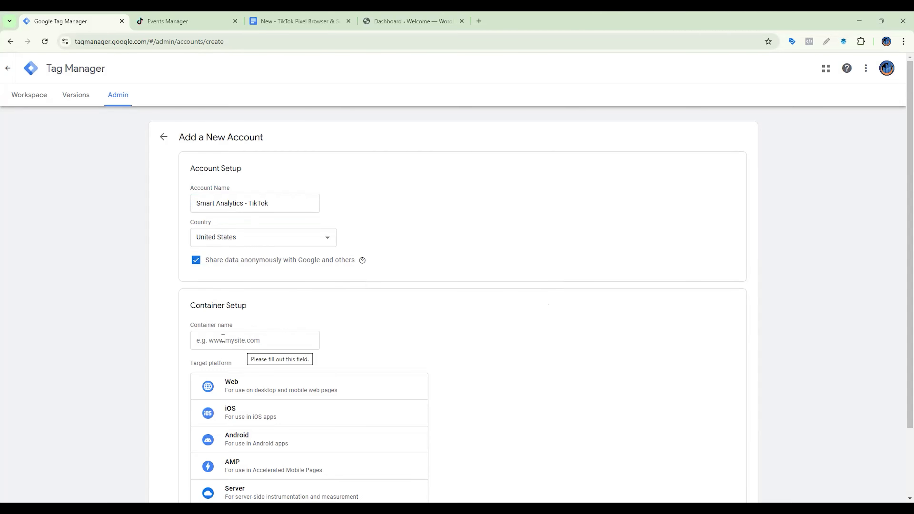
# Name the container "TikTok - Web", target the Web platform, and submit the new account for creation
pyautogui.click(243, 347)
pyautogui.write('TikTok - Web')
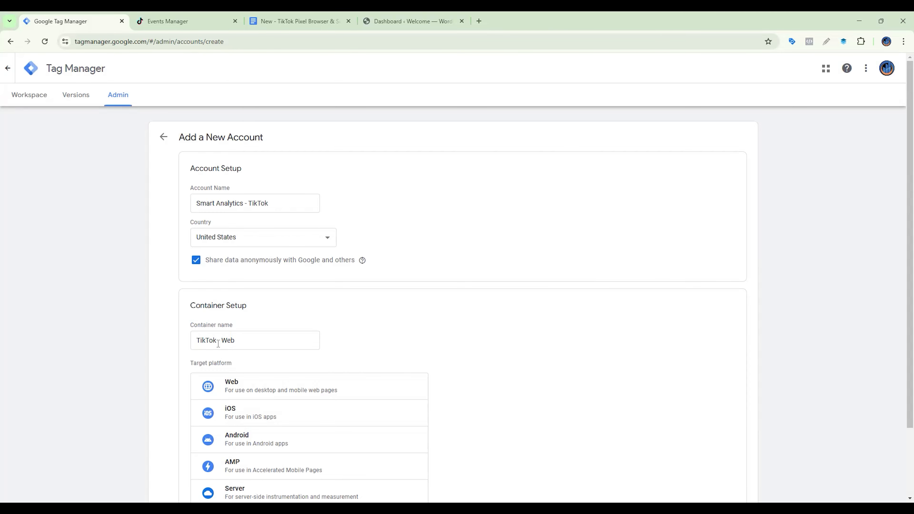
pyautogui.click(255, 391)
pyautogui.scroll(-2, 396, 378)
pyautogui.click(201, 455)
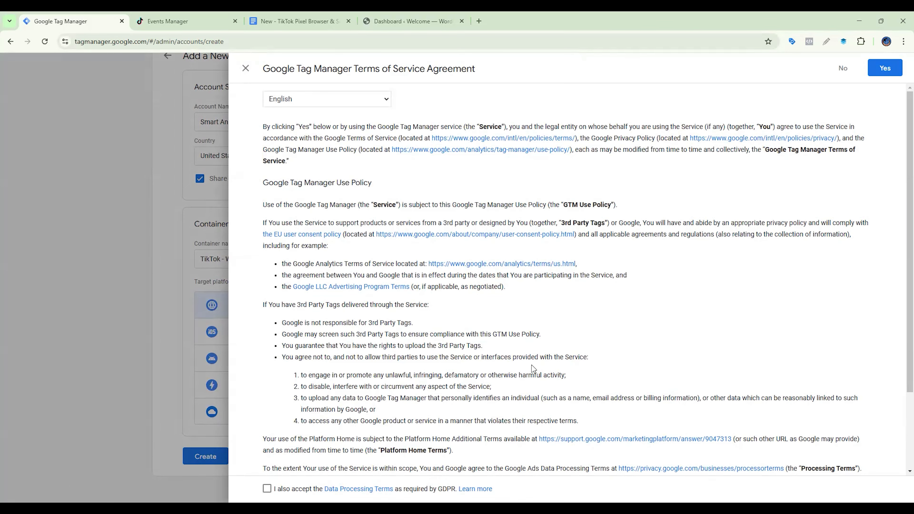
# Accept the Tag Manager terms of service along with the GDPR data processing terms, and dismiss the installation instructions
pyautogui.scroll(-3, 532, 365)
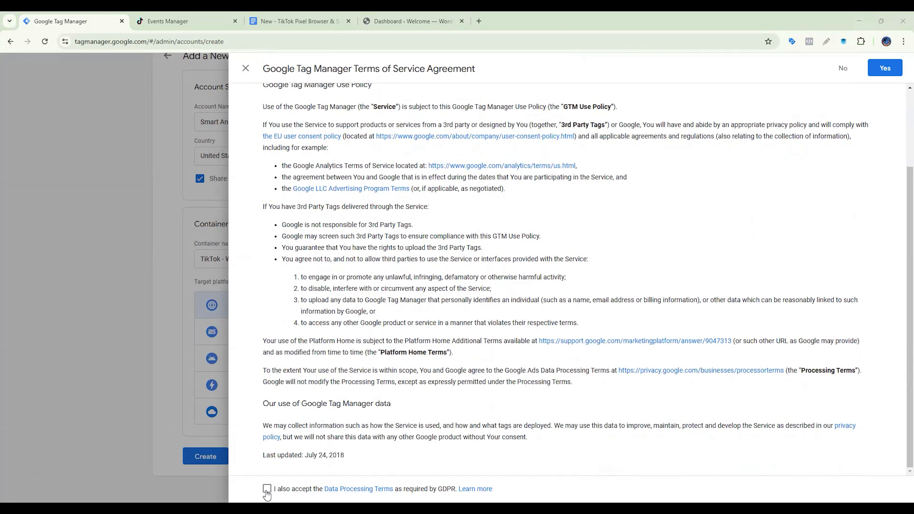
pyautogui.click(266, 490)
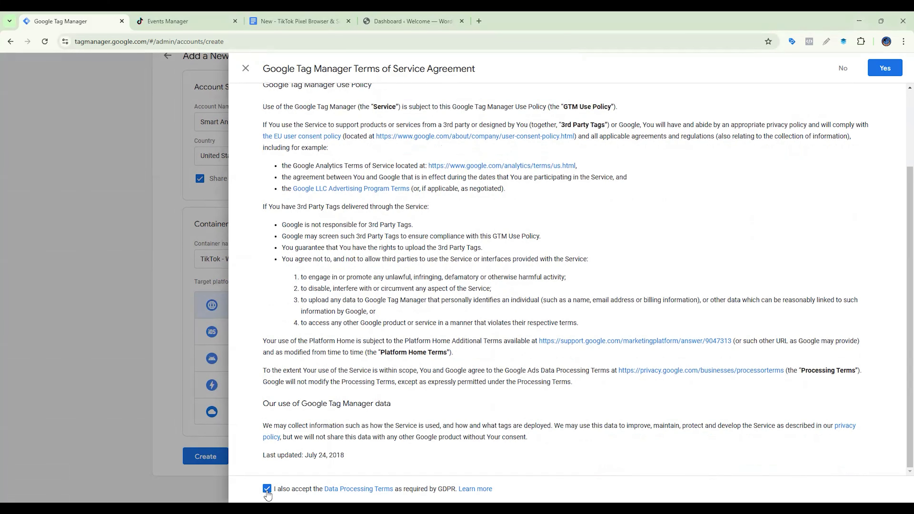
pyautogui.click(886, 67)
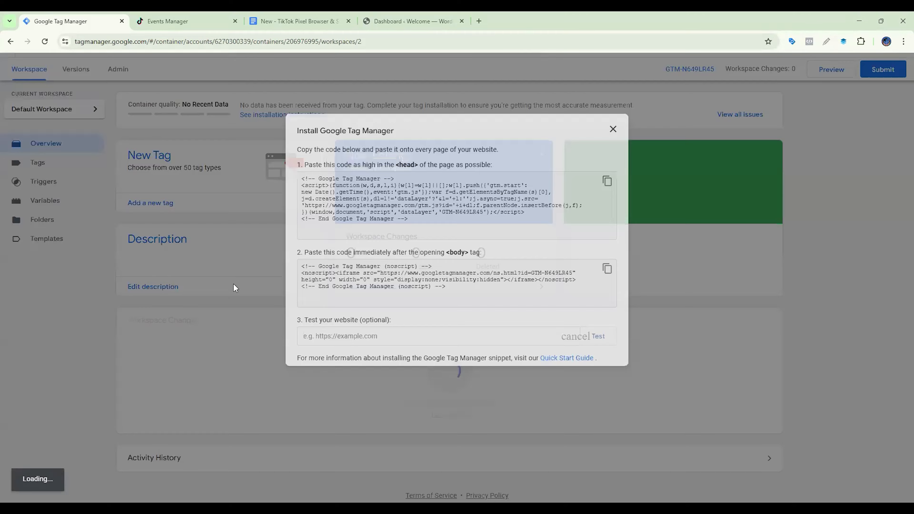
pyautogui.click(614, 131)
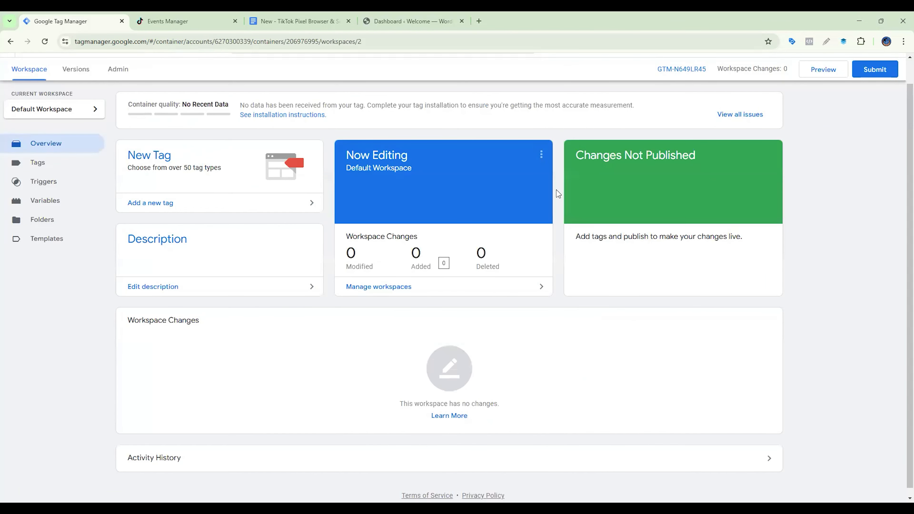
# Switch to TikTok Events Manager and start connecting a new Web data source
pyautogui.click(168, 21)
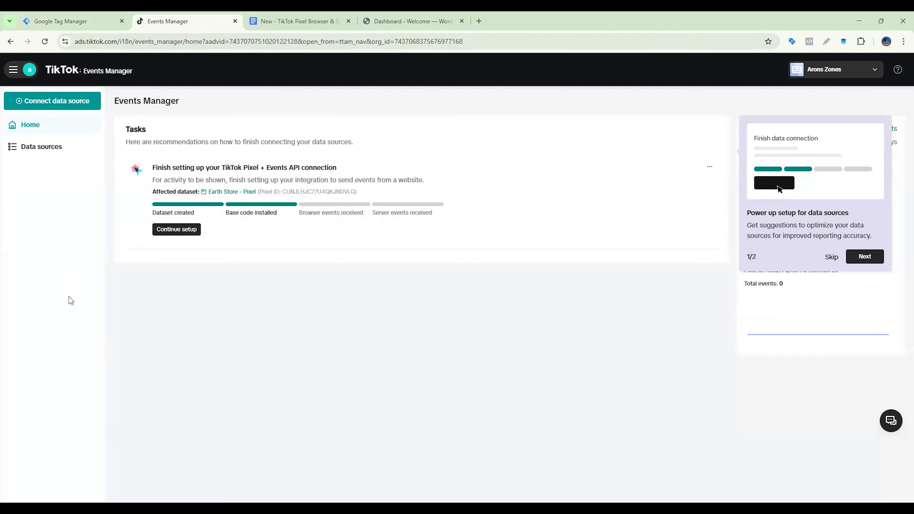
pyautogui.click(81, 107)
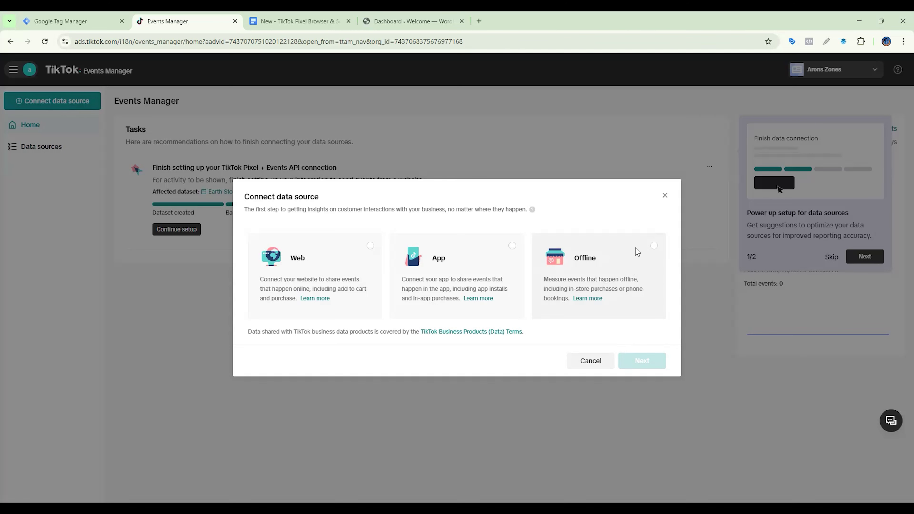
pyautogui.click(318, 259)
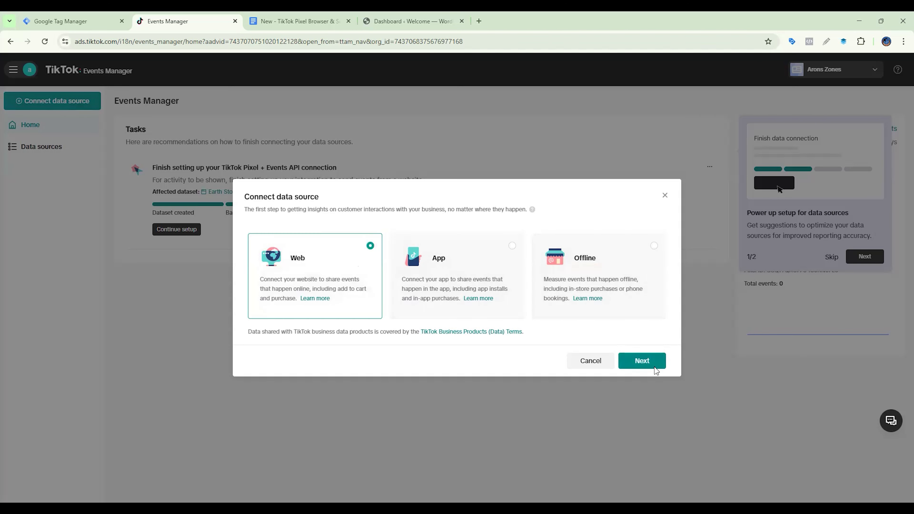
pyautogui.click(654, 368)
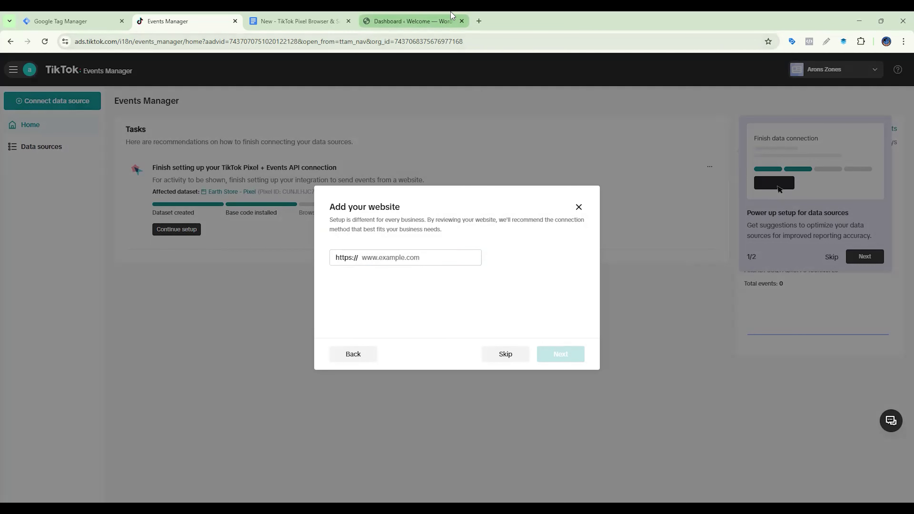
# Copy the store's address from the WordPress site and submit bdorganic.store/ as the website for the data source
pyautogui.click(426, 16)
pyautogui.moveTo(121, 41); pyautogui.dragTo(59, 52)
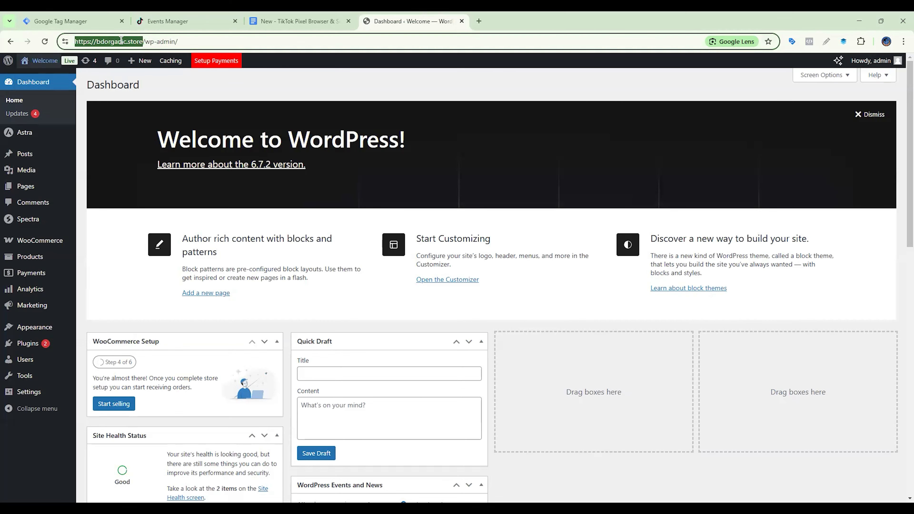
pyautogui.click(173, 22)
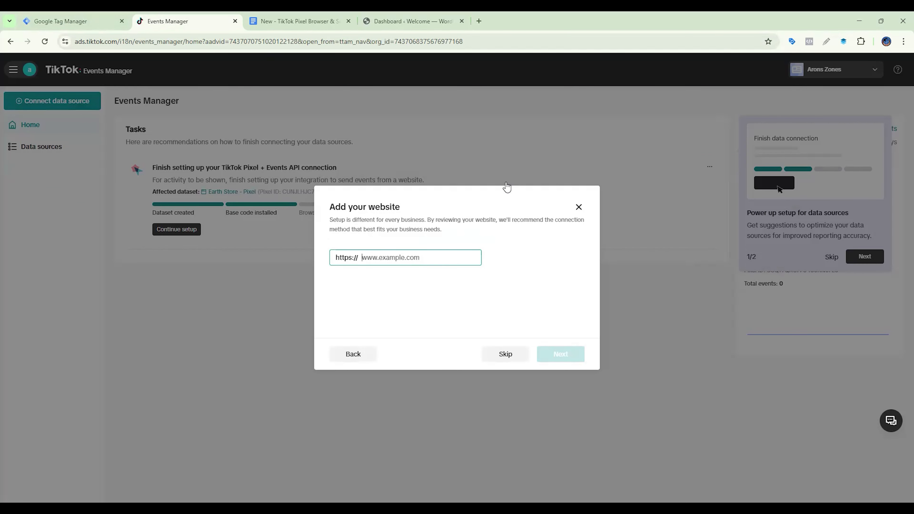
pyautogui.write('bdorganic.store/')
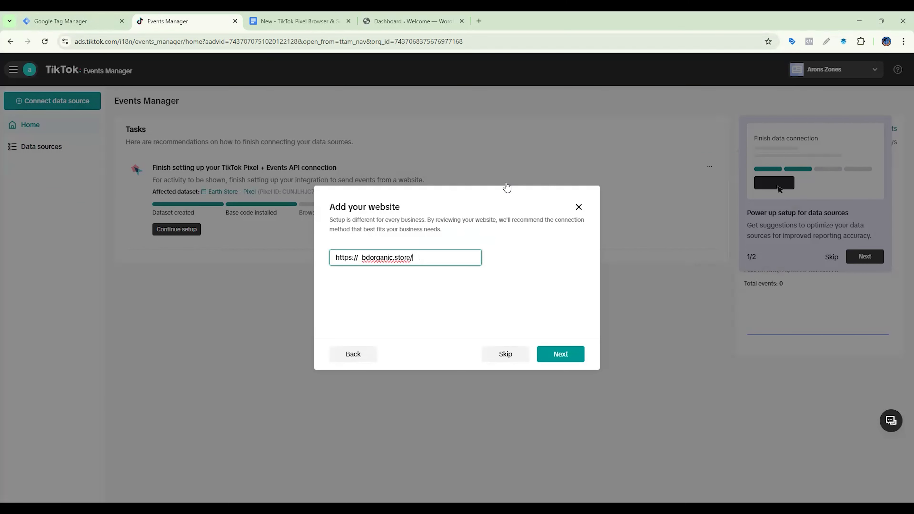
pyautogui.click(572, 354)
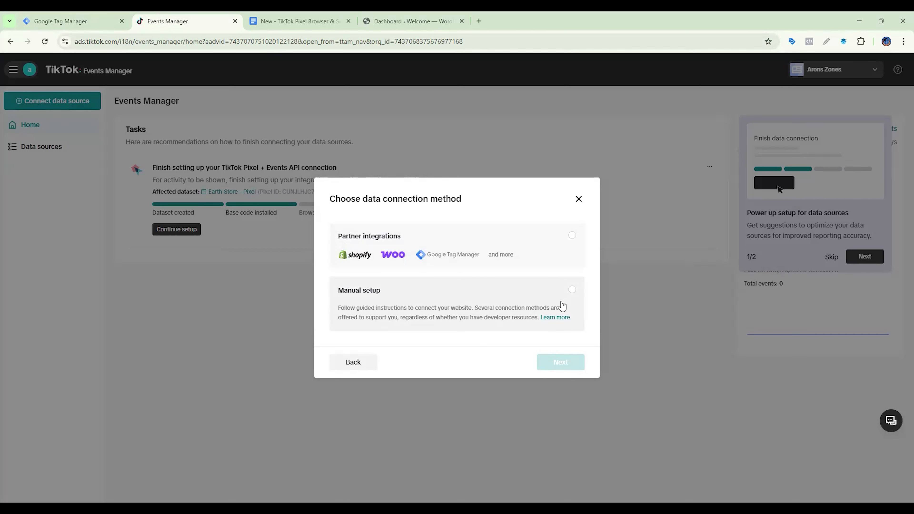
# Choose manual setup for the data connection with the TikTok Pixel + Events API method
pyautogui.click(571, 291)
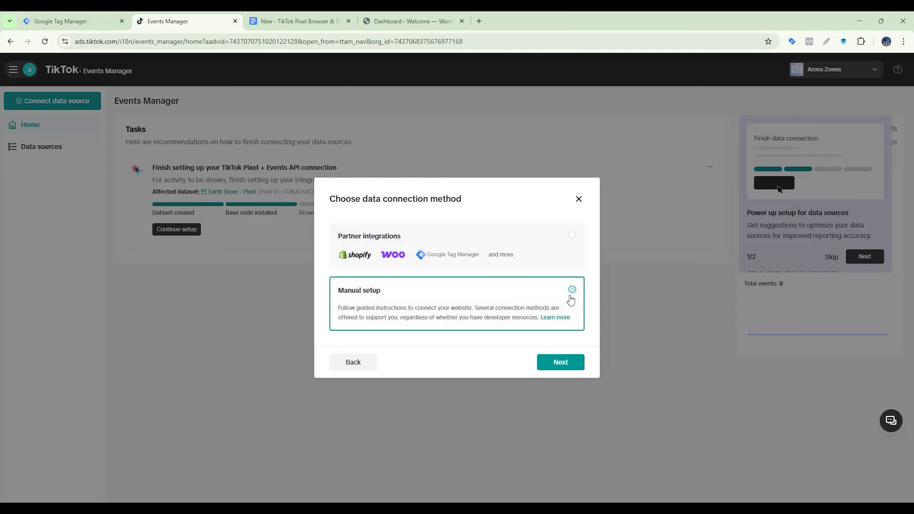
pyautogui.click(571, 364)
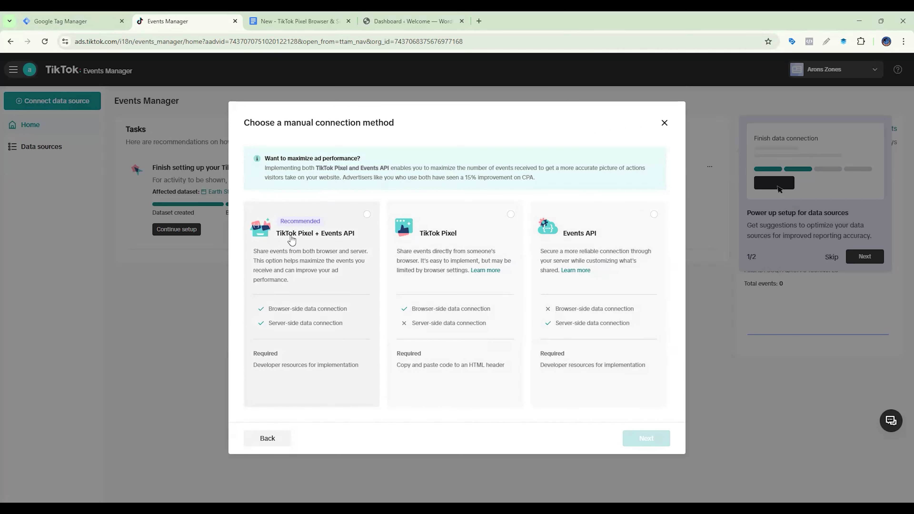
pyautogui.rightClick(310, 419)
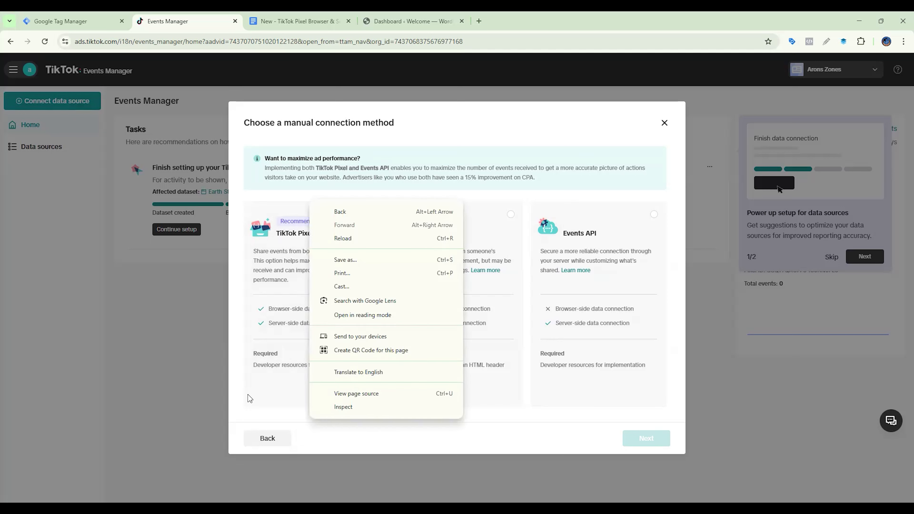
pyautogui.click(238, 393)
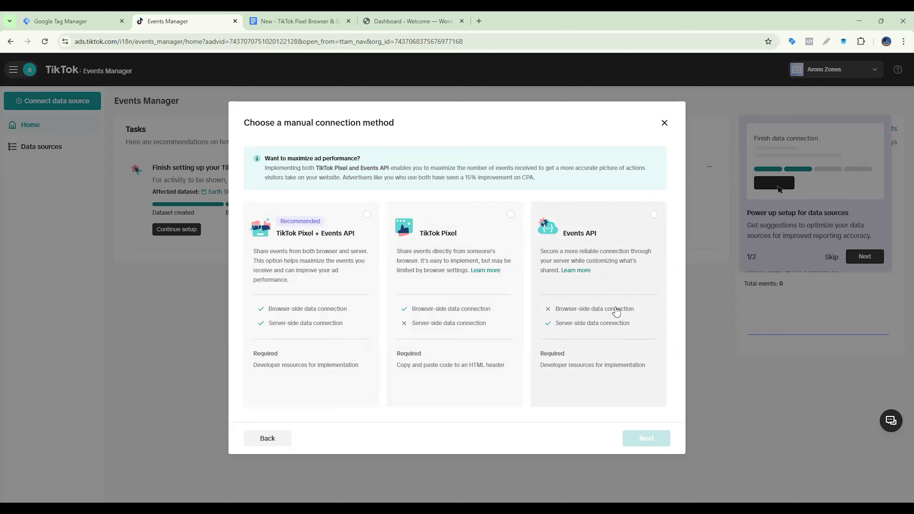
pyautogui.tripleClick(335, 222)
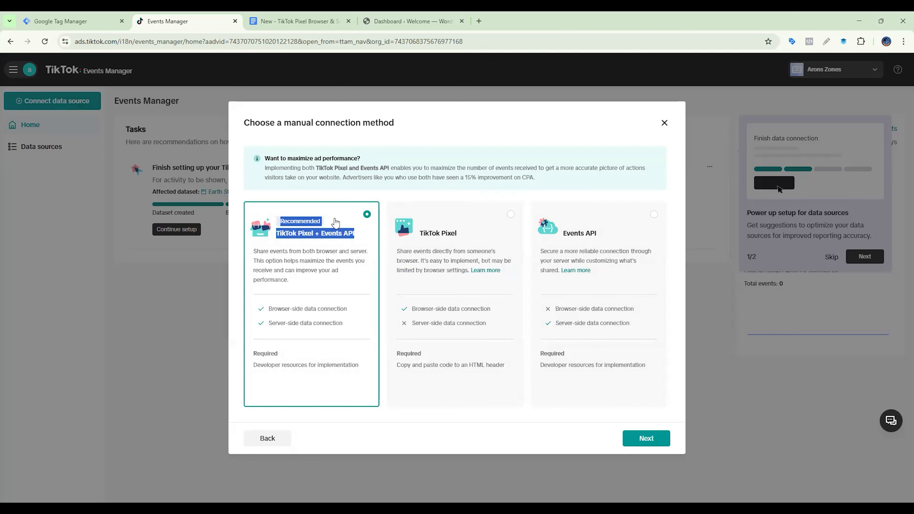
pyautogui.click(340, 241)
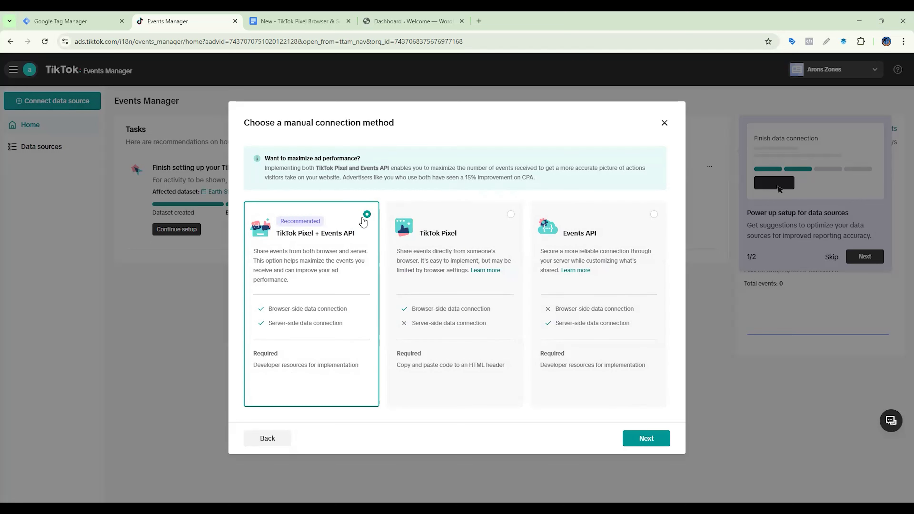
pyautogui.click(636, 441)
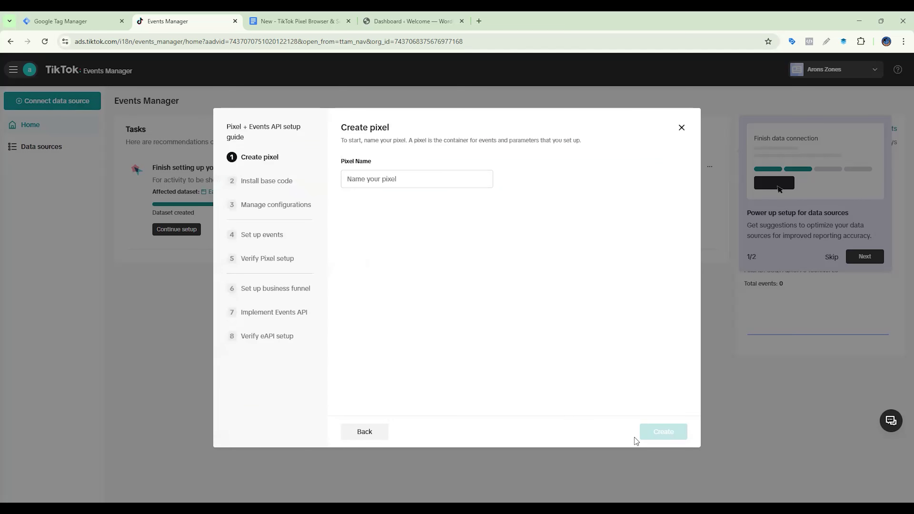
# Create a pixel named "Smart Analytics - Pixel"
pyautogui.click(400, 179)
pyautogui.write('Smart Analytics - Pixel')
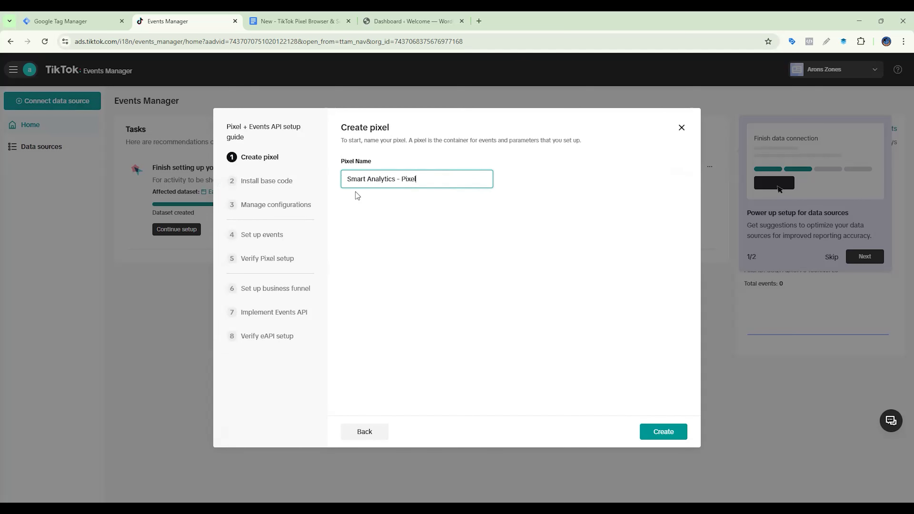
pyautogui.click(662, 432)
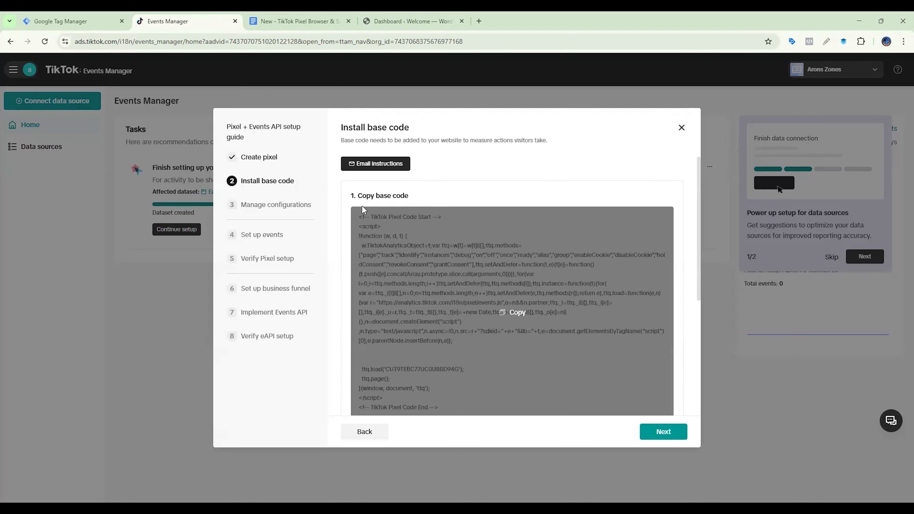
# Copy the container ID GTM-N649LR45 from the Tag Manager install snippet and switch to the WordPress dashboard
pyautogui.click(64, 21)
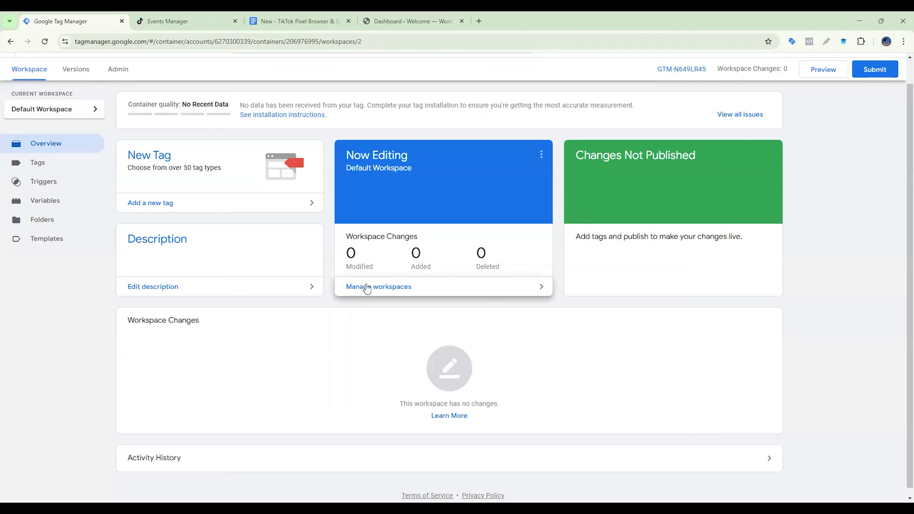
pyautogui.click(681, 69)
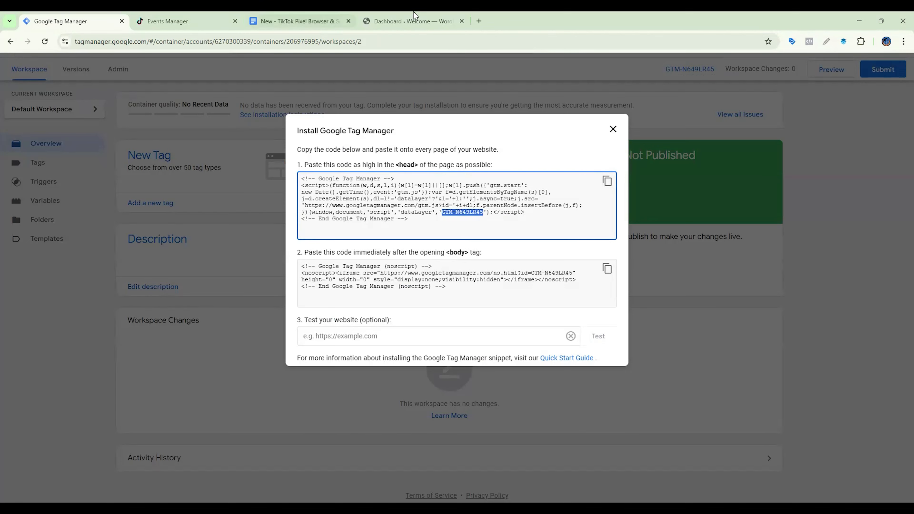
pyautogui.click(411, 21)
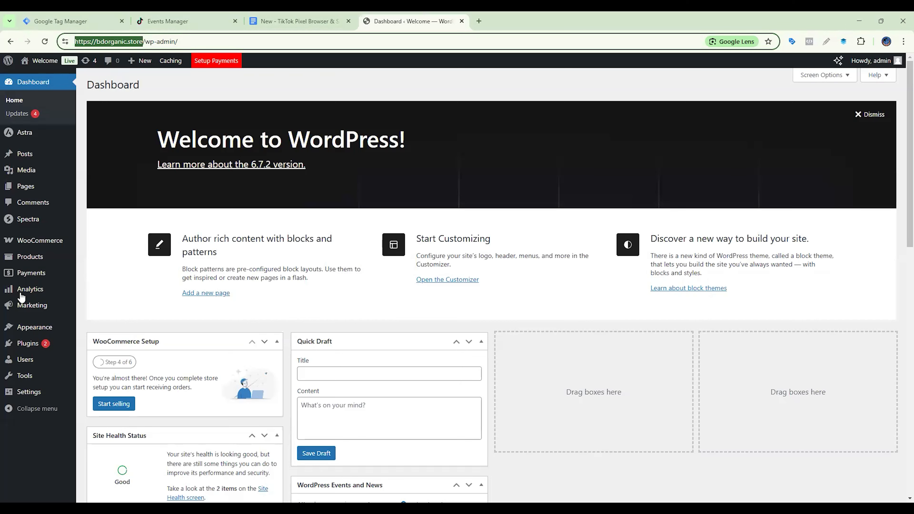
# Open the settings of the installed GTM4WP plugin
pyautogui.moveTo(16, 342)
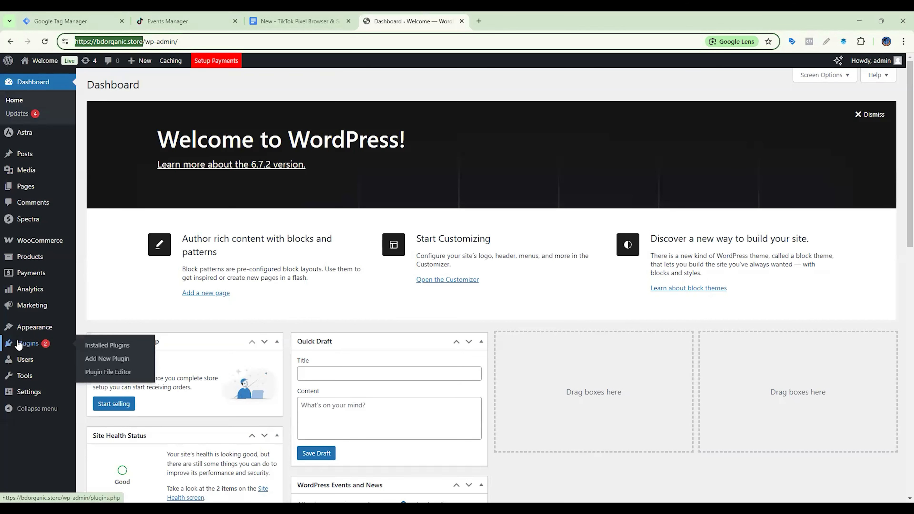
pyautogui.click(119, 347)
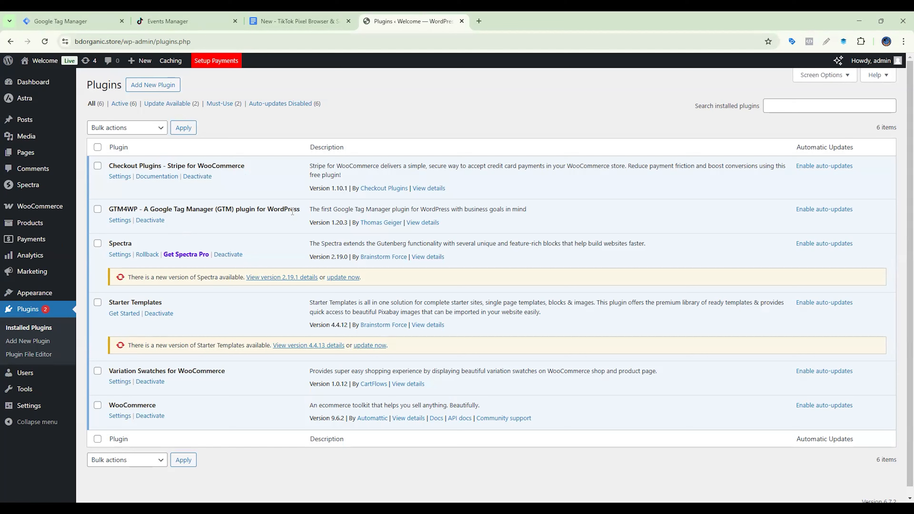
pyautogui.click(122, 221)
pyautogui.click(119, 220)
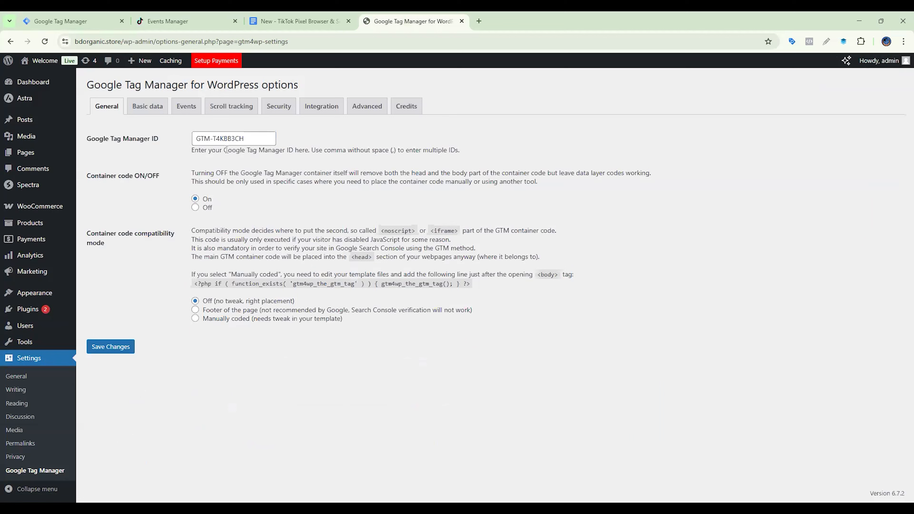
# Replace the plugin's Google Tag Manager ID with GTM-N649LR45 and save the changes
pyautogui.tripleClick(226, 149)
pyautogui.tripleClick(228, 138)
pyautogui.write('GTM-N649LR45')
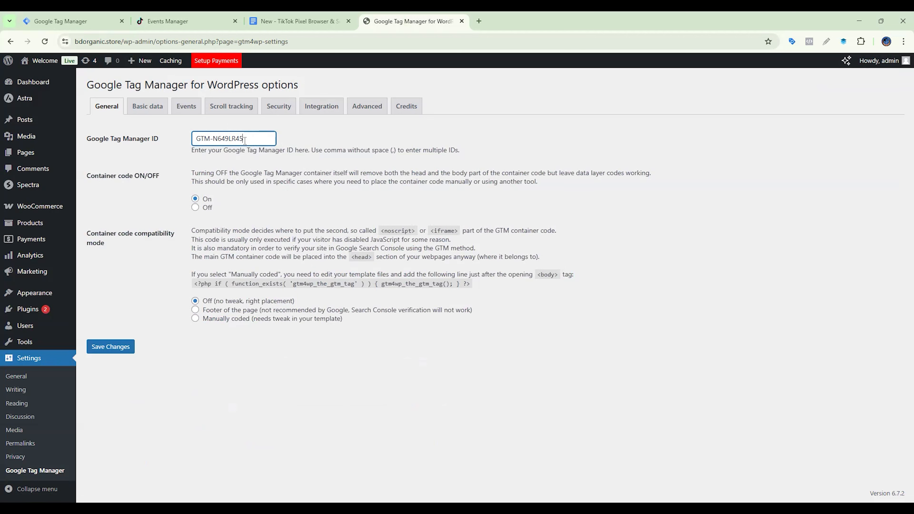
pyautogui.click(124, 349)
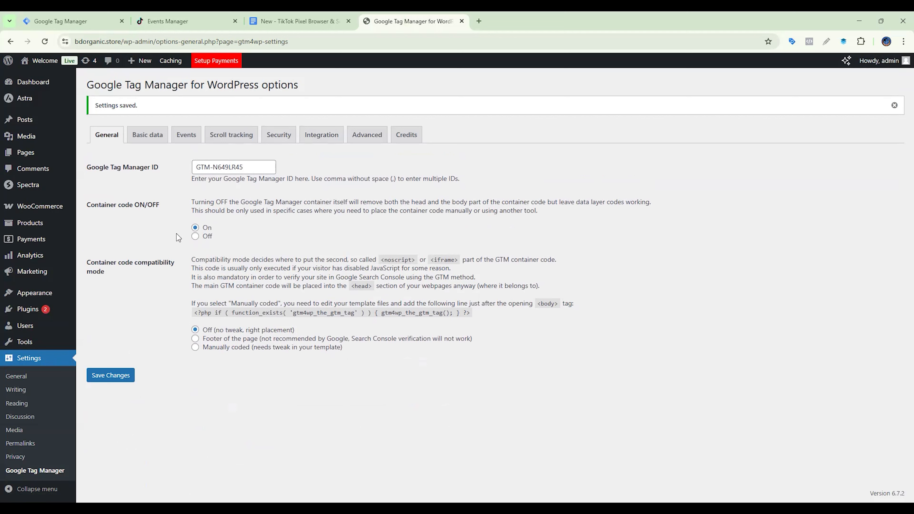
# Enable the full category path option in the plugin's WooCommerce integration settings and save the changes
pyautogui.click(320, 139)
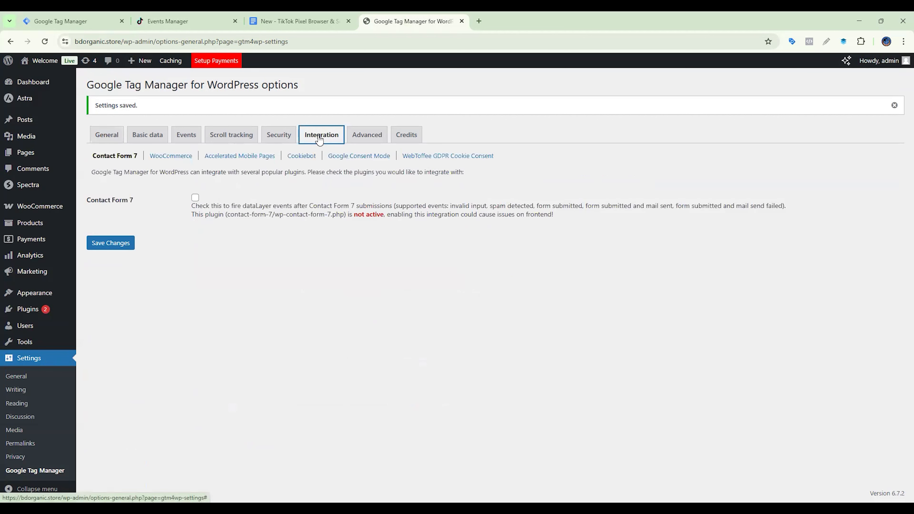
pyautogui.click(174, 157)
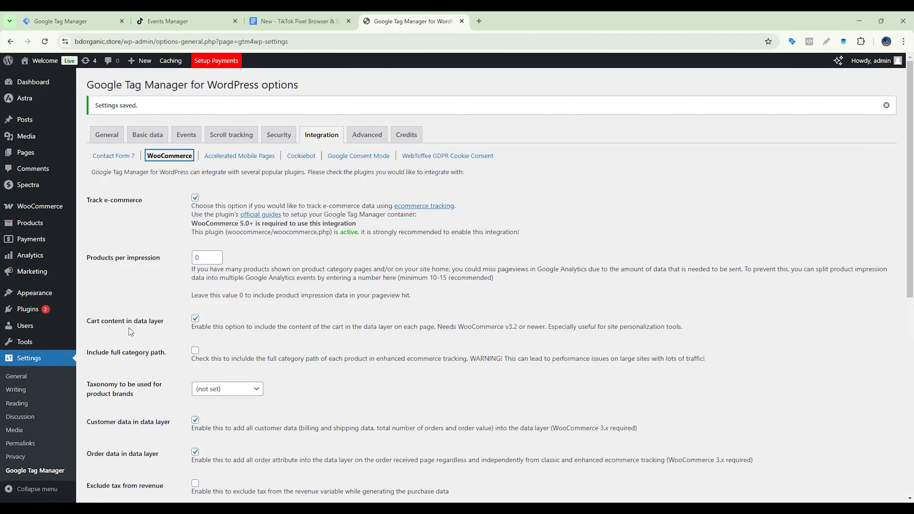
pyautogui.scroll(-3, 228, 311)
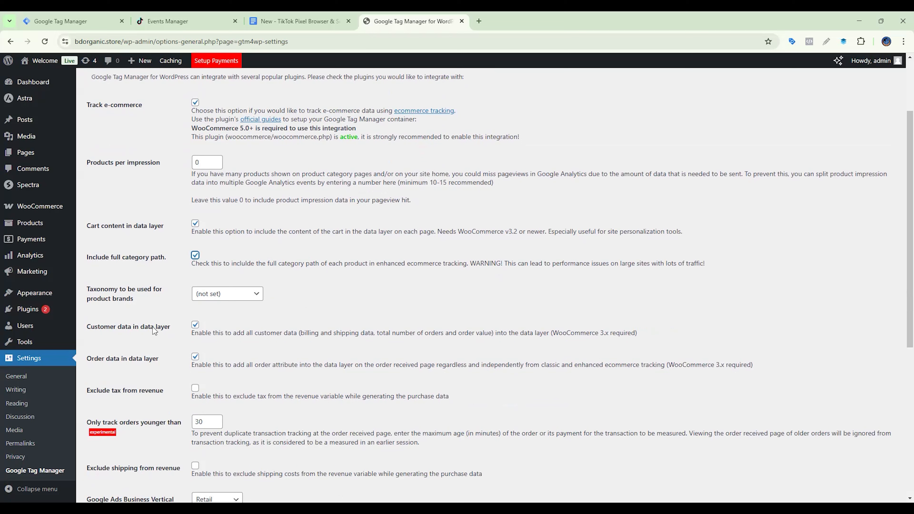
pyautogui.scroll(-1, 110, 330)
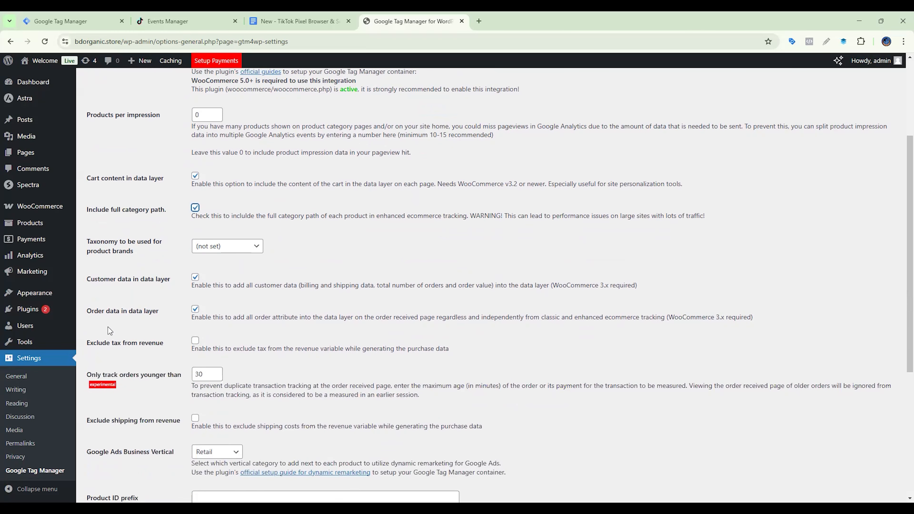
pyautogui.scroll(-5, 203, 309)
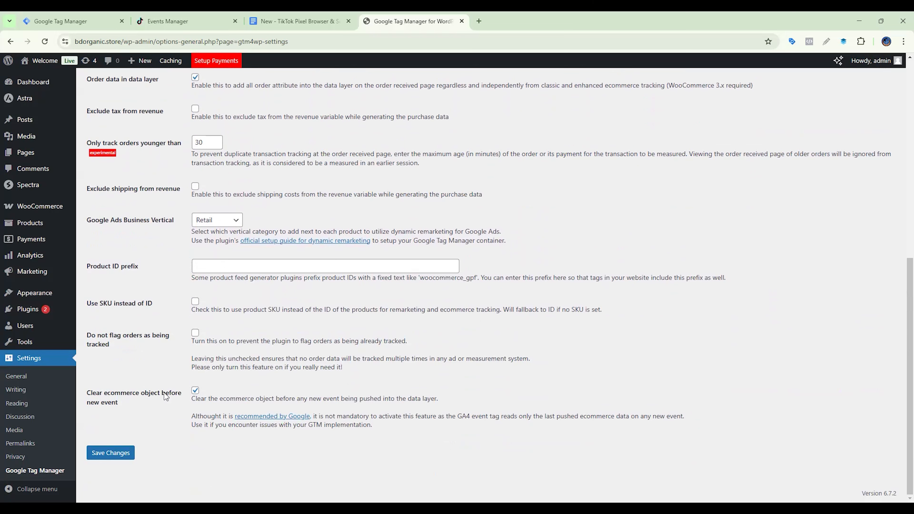
pyautogui.click(123, 458)
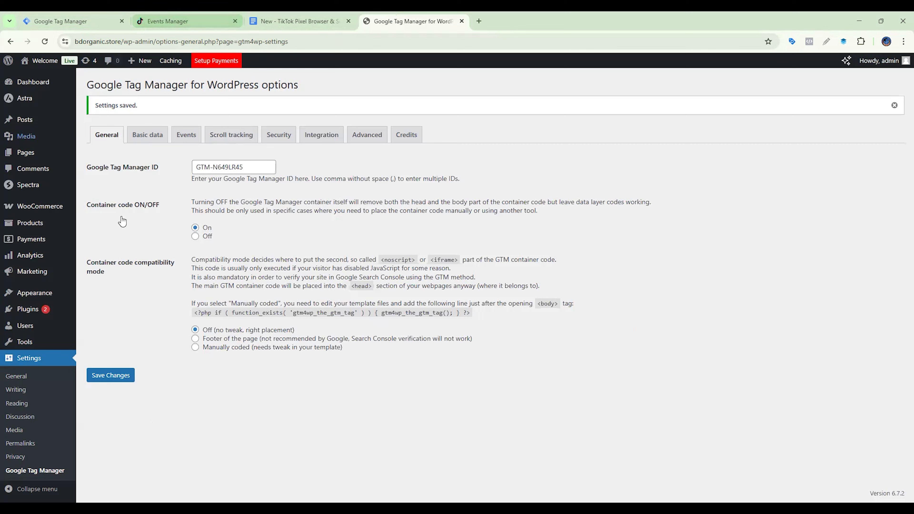
pyautogui.hotkey('ctrl', '1')
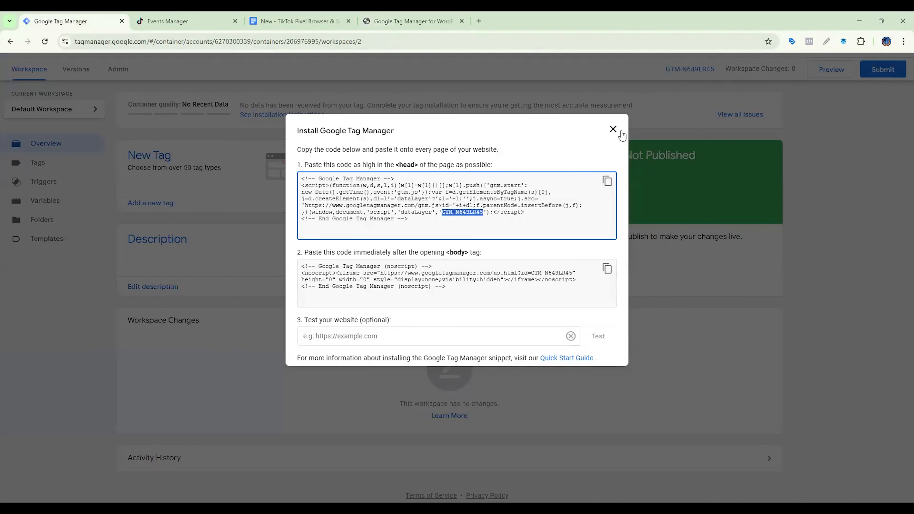
pyautogui.click(614, 130)
pyautogui.click(830, 71)
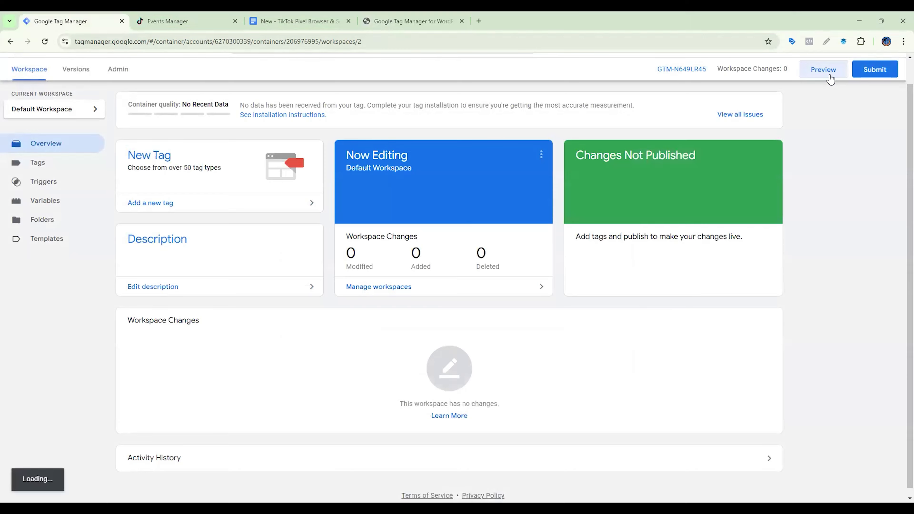
pyautogui.press('Tab')
pyautogui.press('Up')
pyautogui.press('Up')
pyautogui.press('Up')
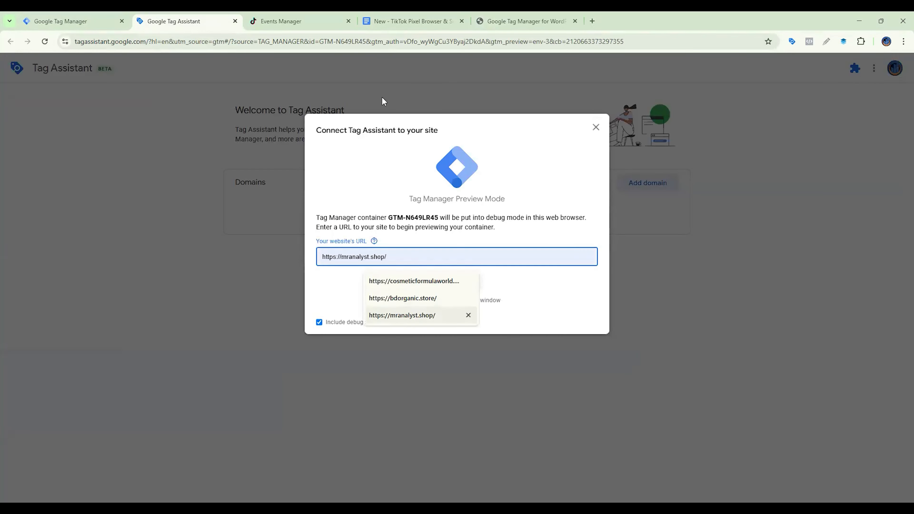
pyautogui.press('Return')
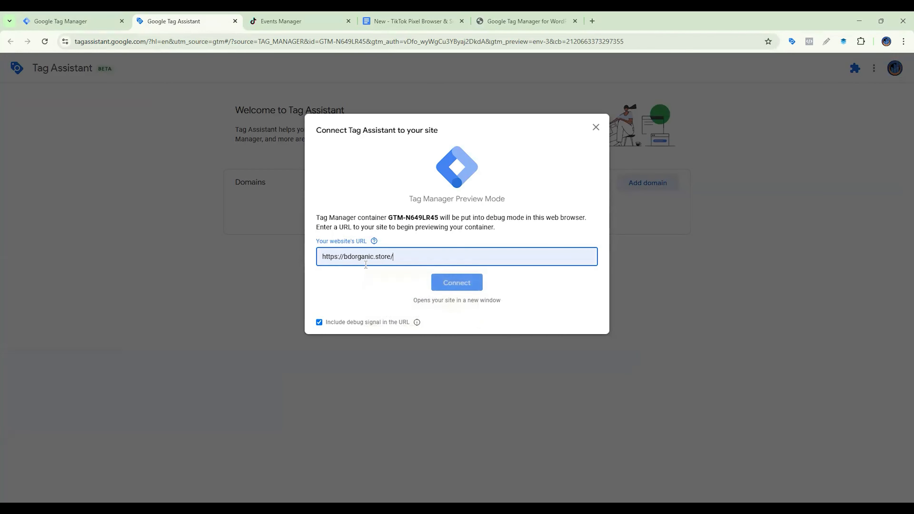
pyautogui.press('Return')
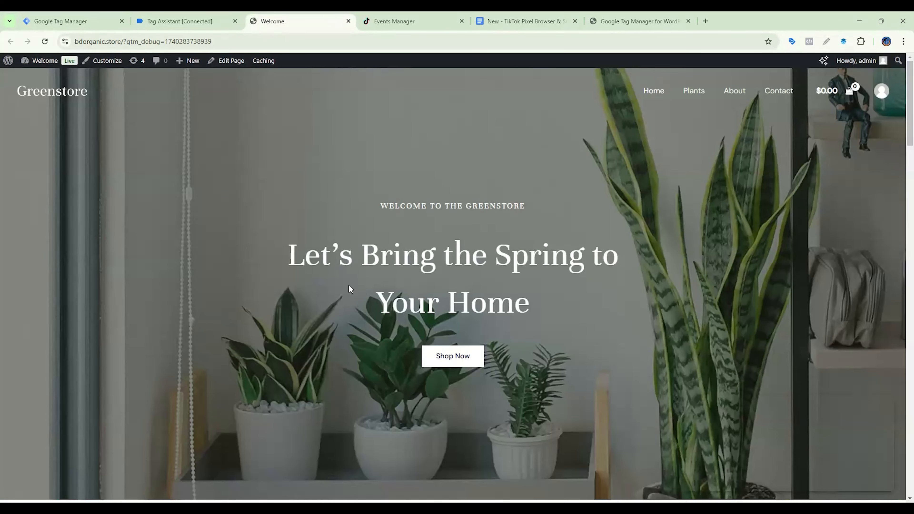
pyautogui.click(187, 17)
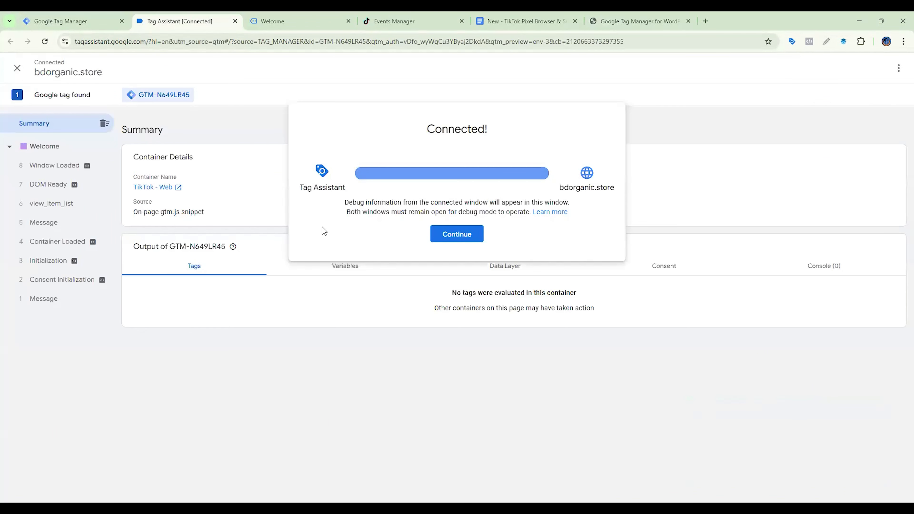
pyautogui.press('Return')
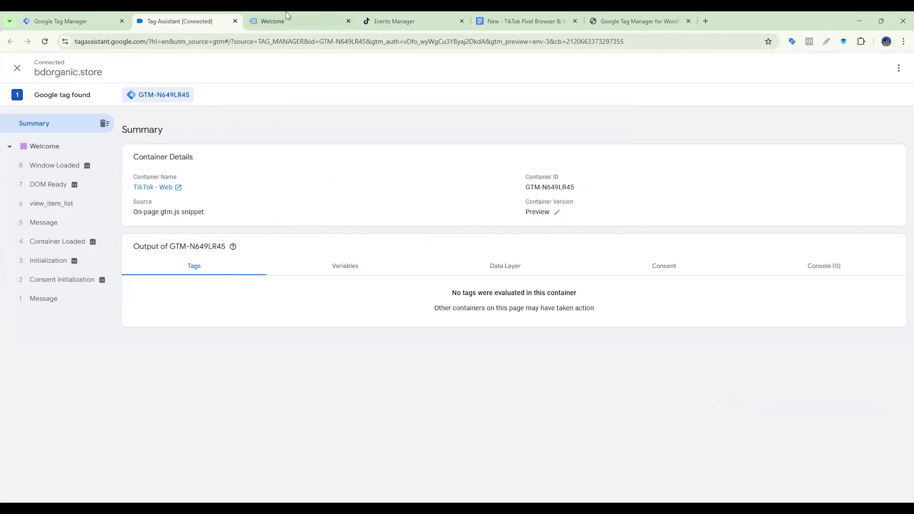
# Open the Birdnest Japanese product page in the connected store window
pyautogui.click(273, 21)
pyautogui.scroll(-10, 329, 285)
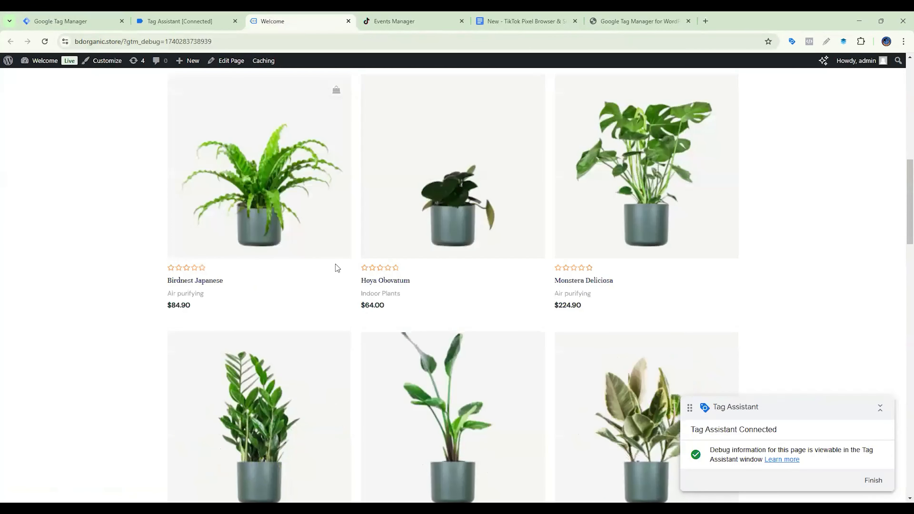
pyautogui.click(286, 201)
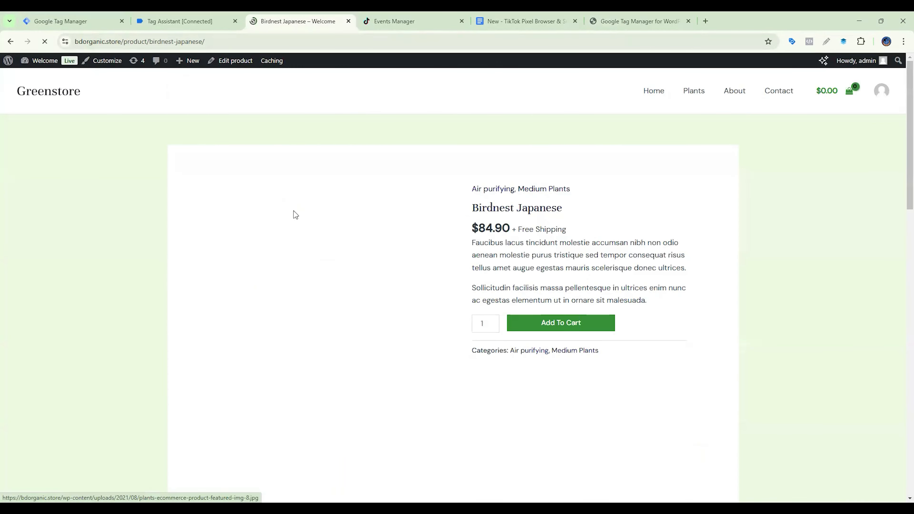
# Examine the data layer values of the product page's view_item event in Tag Assistant
pyautogui.click(208, 22)
pyautogui.click(56, 239)
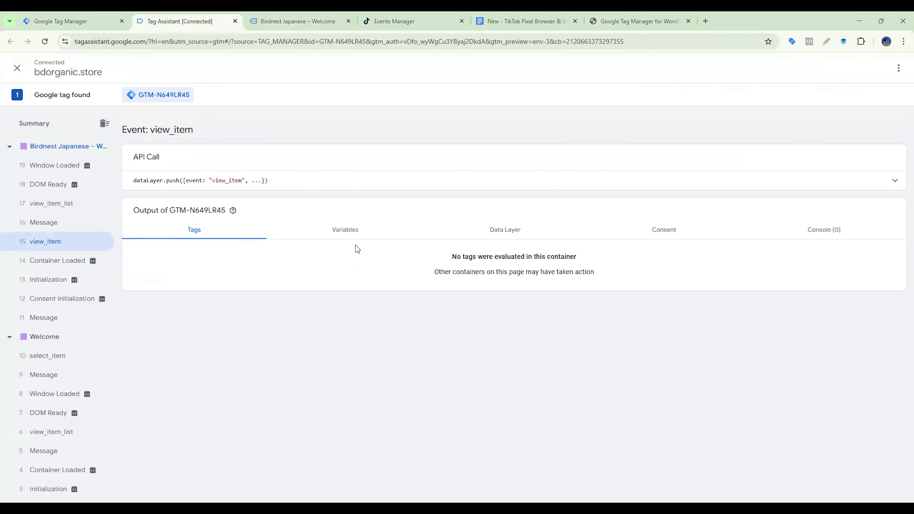
pyautogui.click(501, 229)
pyautogui.scroll(-10, 296, 331)
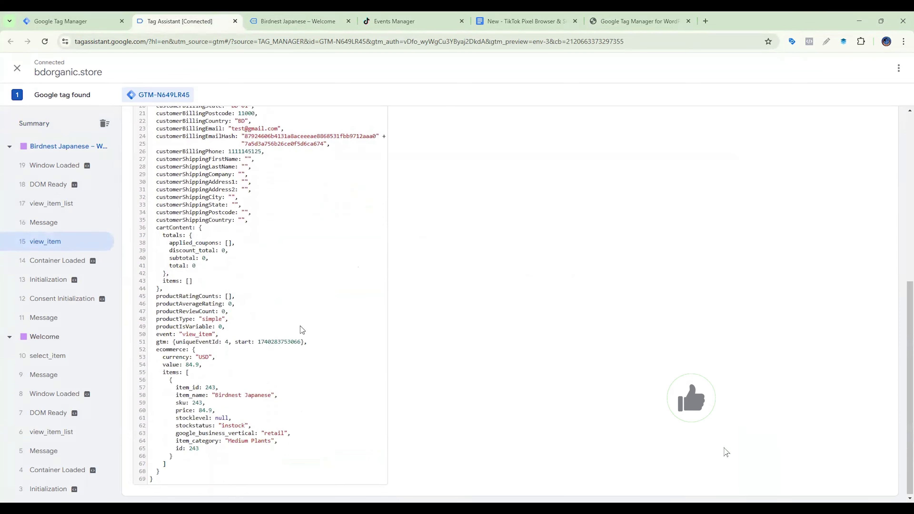
pyautogui.scroll(9, 289, 288)
pyautogui.scroll(1, 289, 289)
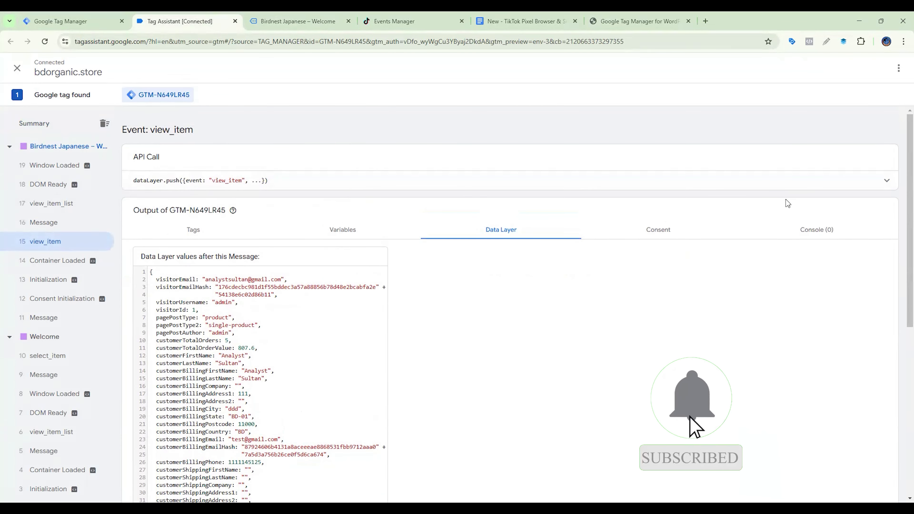
pyautogui.scroll(-6, 577, 242)
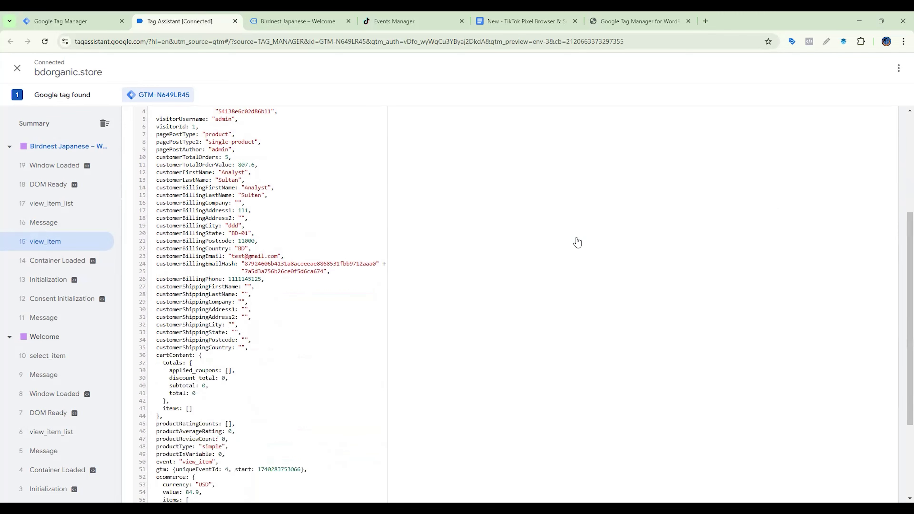
# Copy the pixel base code from TikTok Events Manager and switch back to the Tag Manager workspace
pyautogui.click(400, 21)
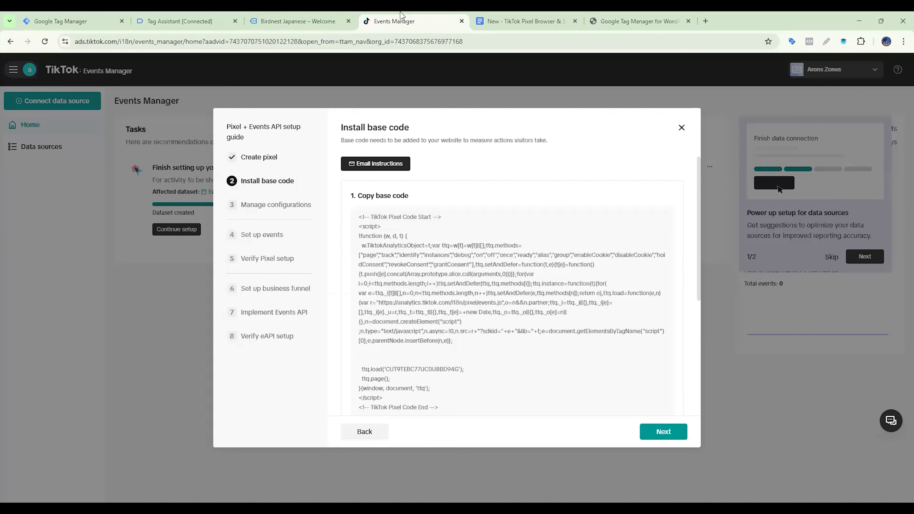
pyautogui.click(451, 355)
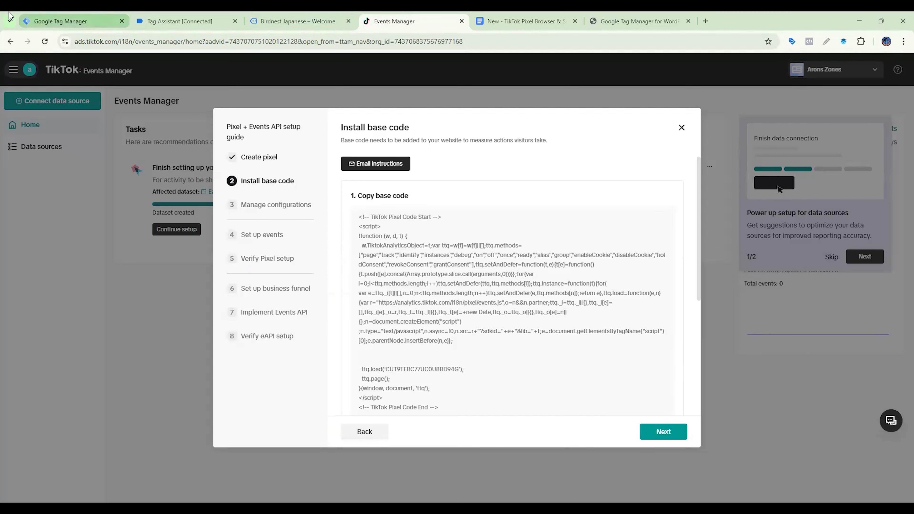
pyautogui.click(54, 21)
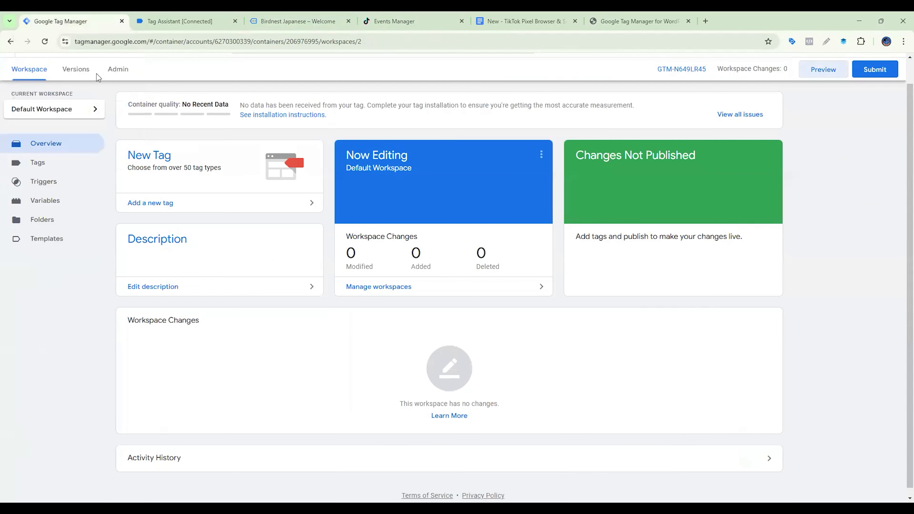
# Create a new Custom HTML tag and paste the TikTok pixel base code into it
pyautogui.click(51, 168)
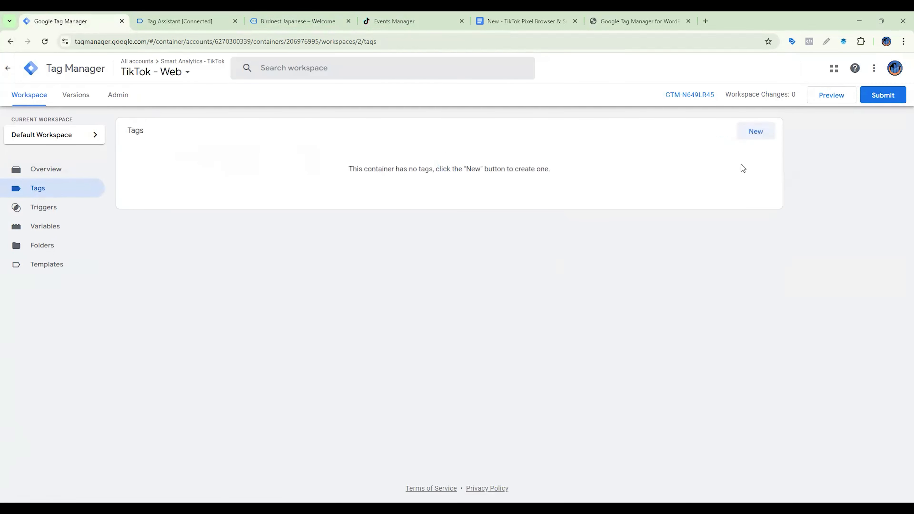
pyautogui.click(756, 132)
pyautogui.click(667, 155)
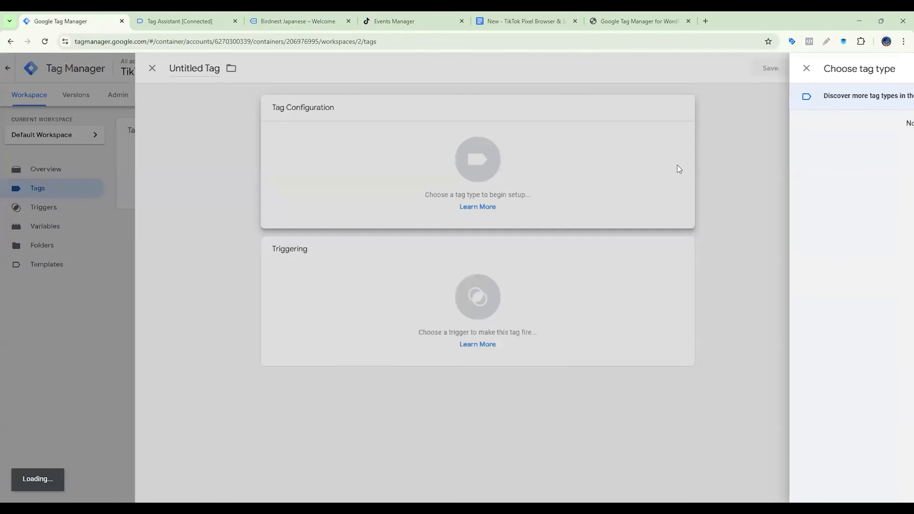
pyautogui.scroll(-1, 679, 310)
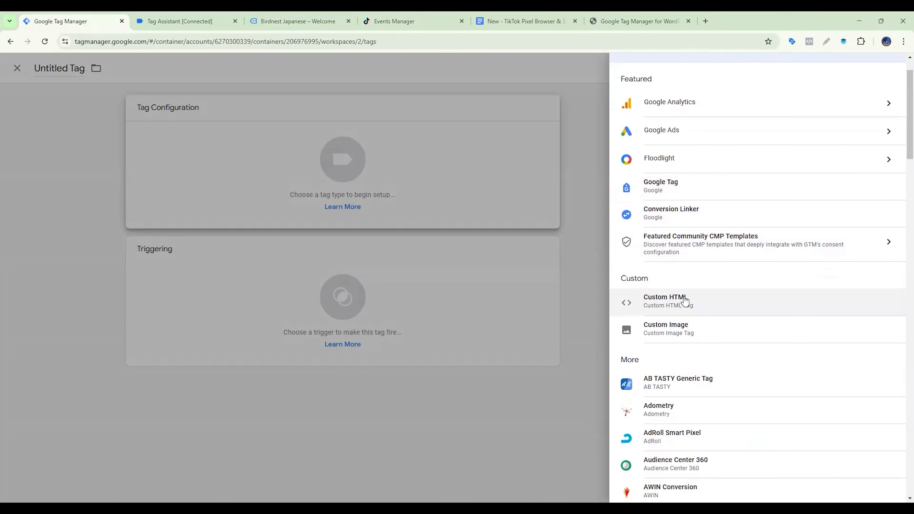
pyautogui.click(680, 304)
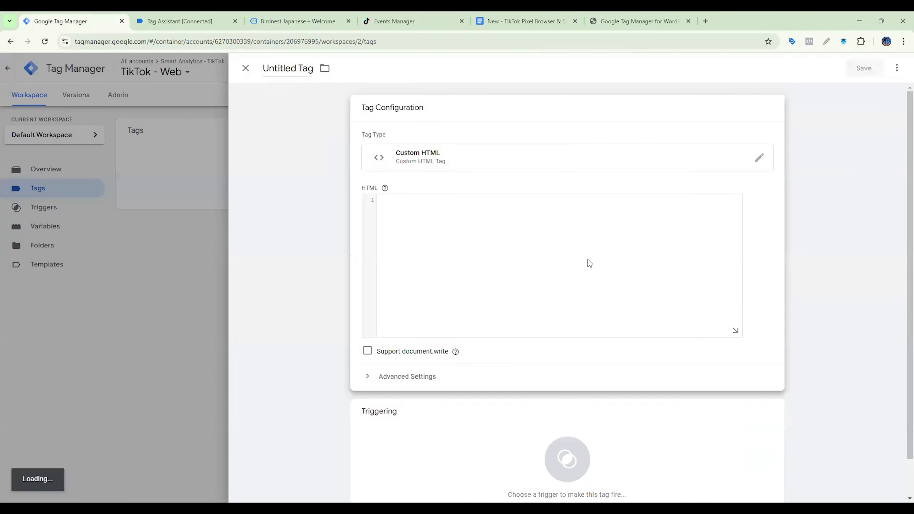
pyautogui.hotkey('ctrl', 'v')
# Assign the All Pages trigger to the tag and save it as "TikTok Pixel - Page View"
pyautogui.click(567, 459)
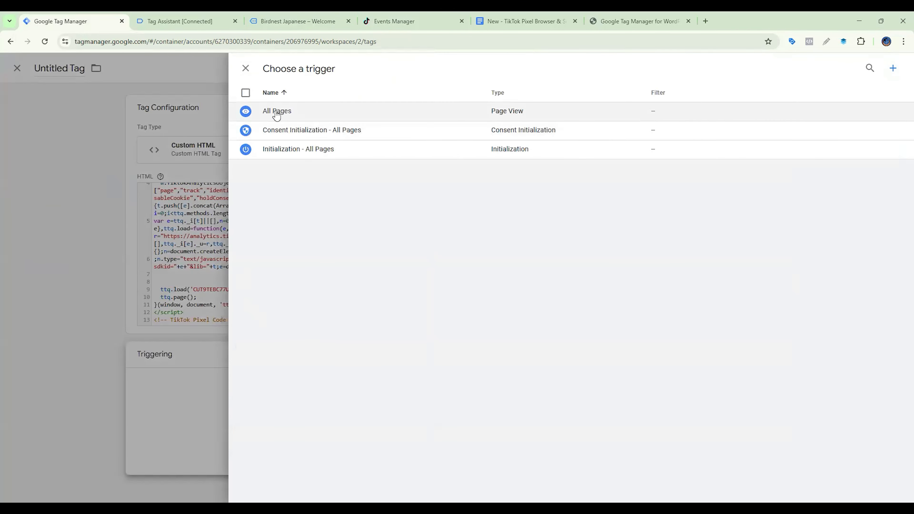
pyautogui.click(275, 113)
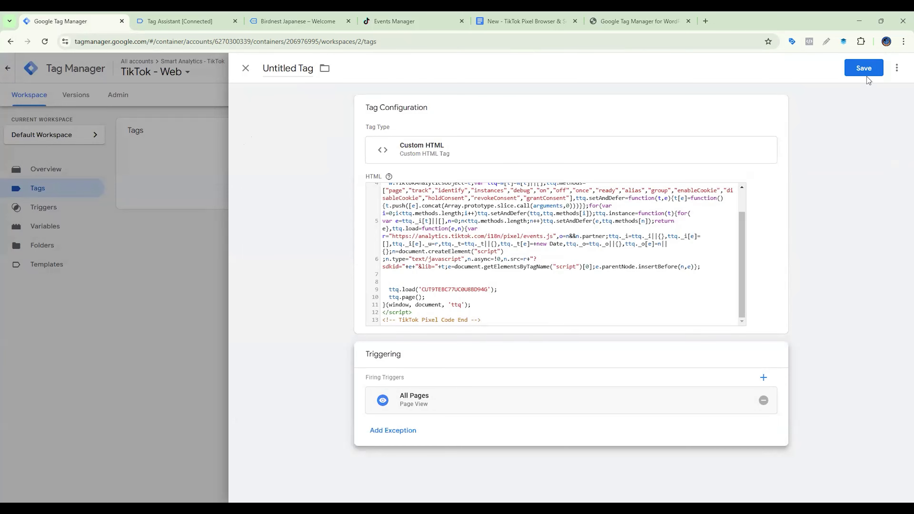
pyautogui.click(865, 75)
pyautogui.moveTo(424, 180); pyautogui.dragTo(370, 184)
pyautogui.press('BackSpace')
pyautogui.write('Tik')
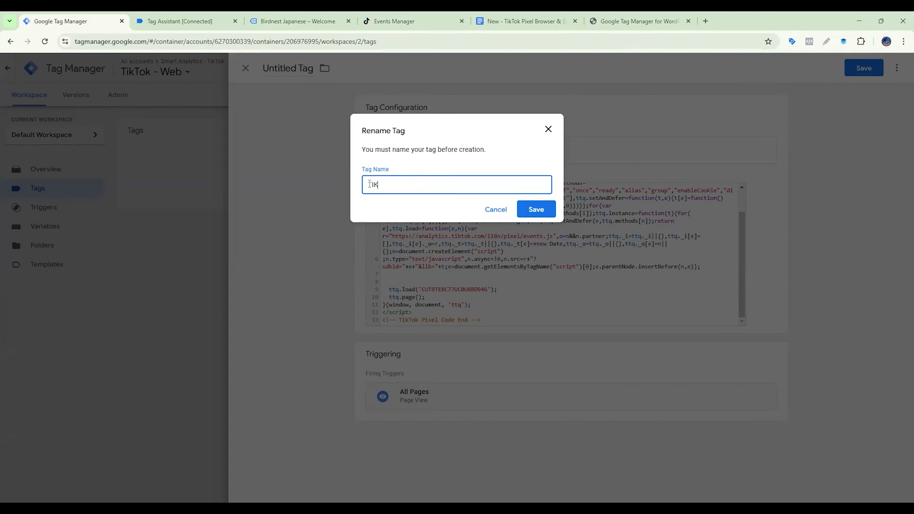
pyautogui.write('Tok Pixel - Page View')
pyautogui.press('Return')
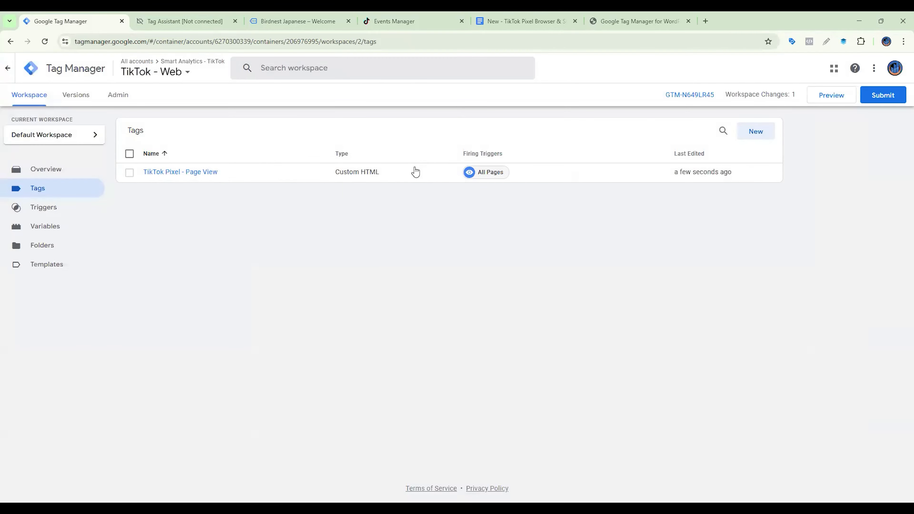
# Preview the updated container on the store and look through its home page
pyautogui.click(826, 102)
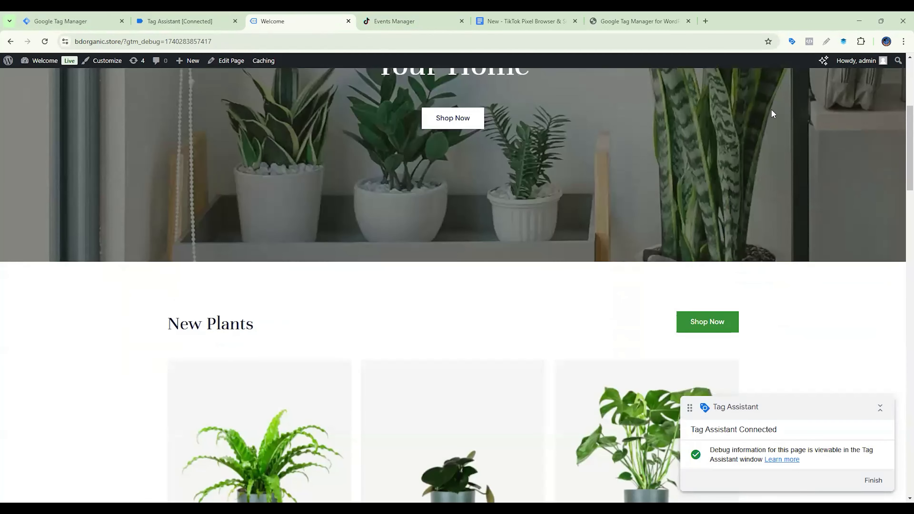
pyautogui.scroll(-15, 606, 234)
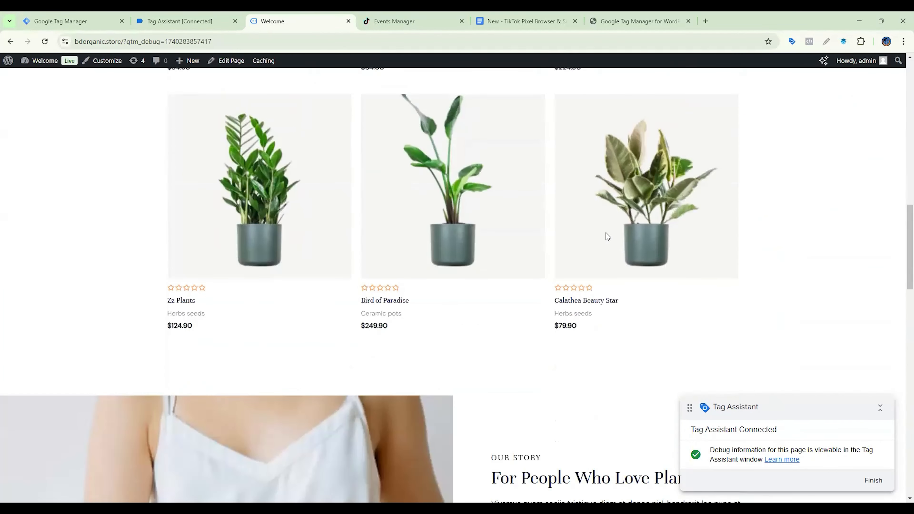
pyautogui.scroll(15, 609, 241)
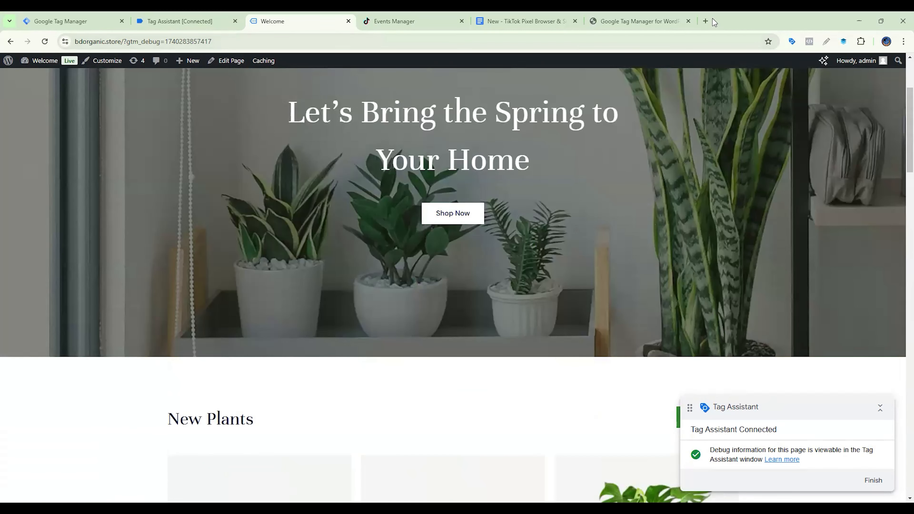
# Search the web for "tiktok pixel helper" in a new browser tab
pyautogui.click(707, 21)
pyautogui.write('tiktok ')
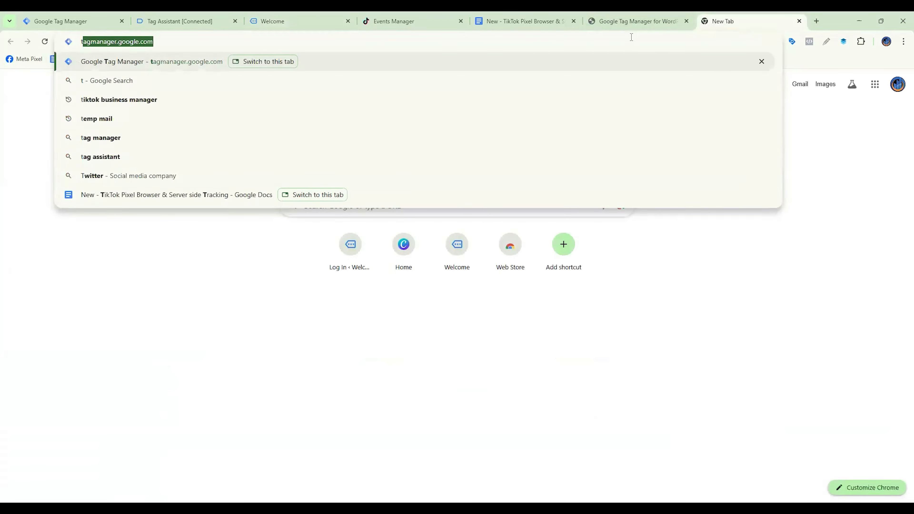
pyautogui.write('pixel')
pyautogui.press('Down')
pyautogui.press('Return')
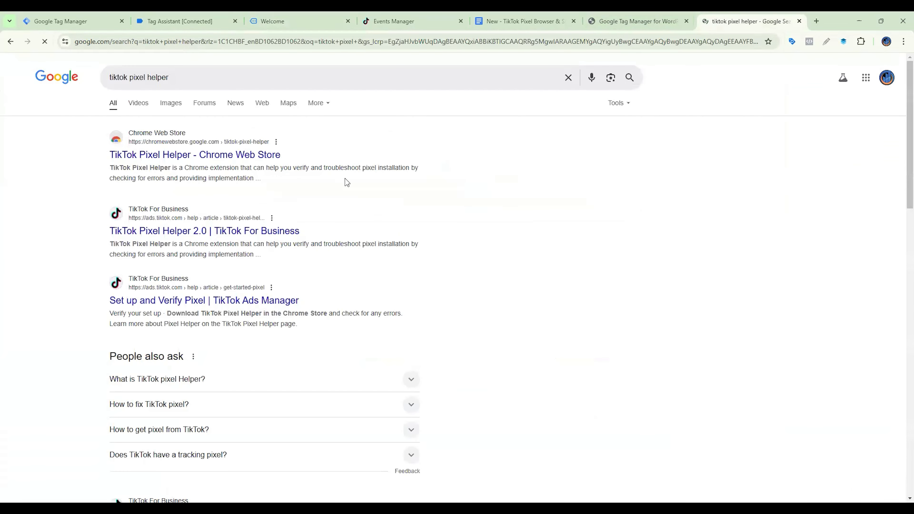
# Install the TikTok Pixel Helper extension from the Chrome Web Store, pin it to the browser and close the store page
pyautogui.click(227, 158)
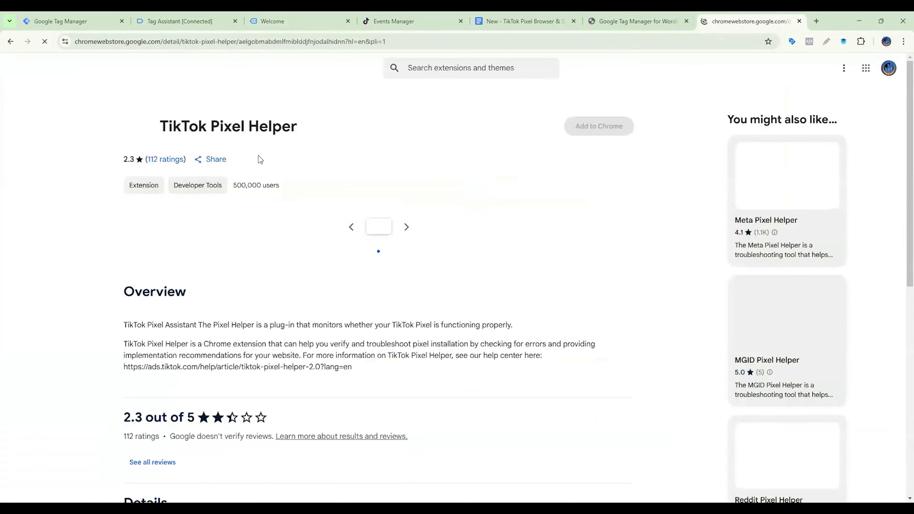
pyautogui.click(587, 133)
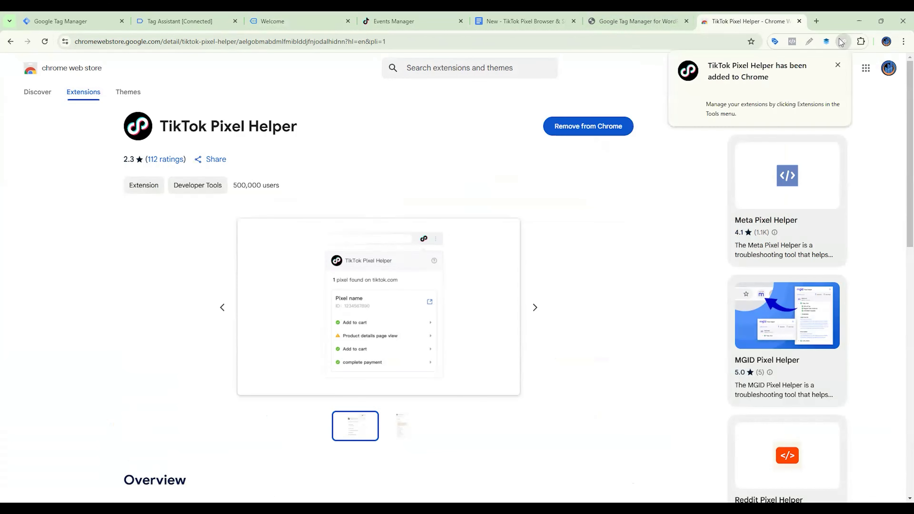
pyautogui.rightClick(844, 42)
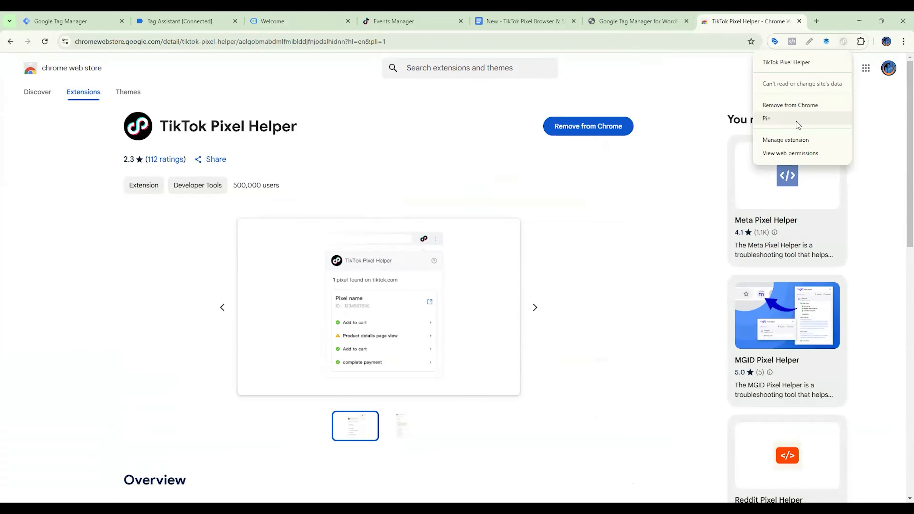
pyautogui.click(796, 121)
pyautogui.click(799, 22)
# Reload the store's home page and inspect the Pageview event details and page URL in TikTok Pixel Helper
pyautogui.click(303, 18)
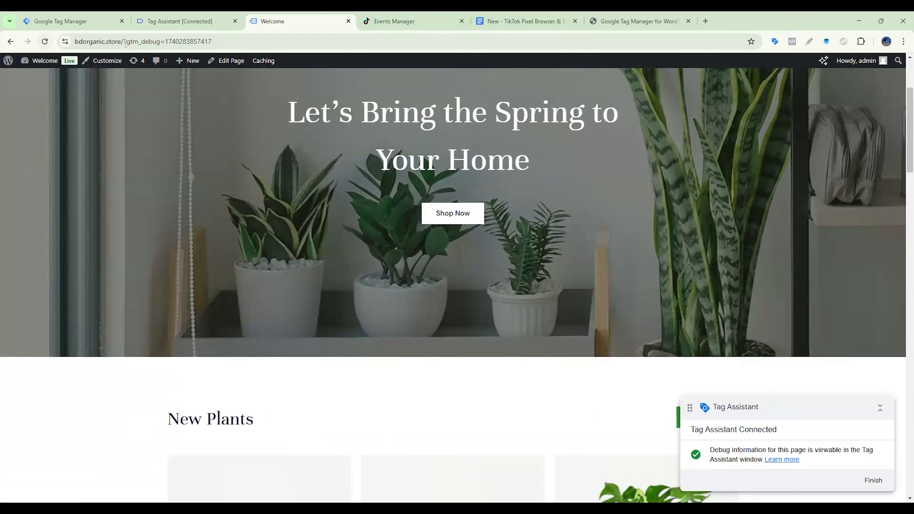
pyautogui.press('F5')
pyautogui.click(843, 41)
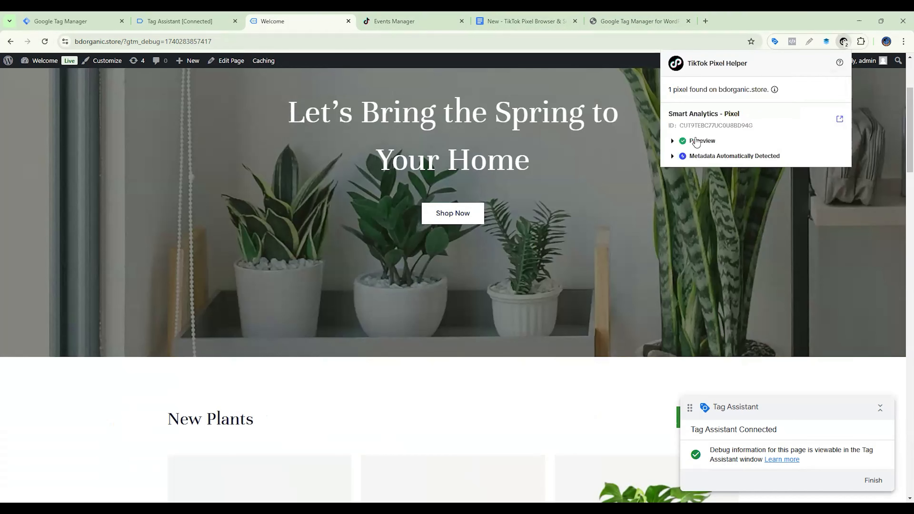
pyautogui.click(706, 141)
pyautogui.click(711, 167)
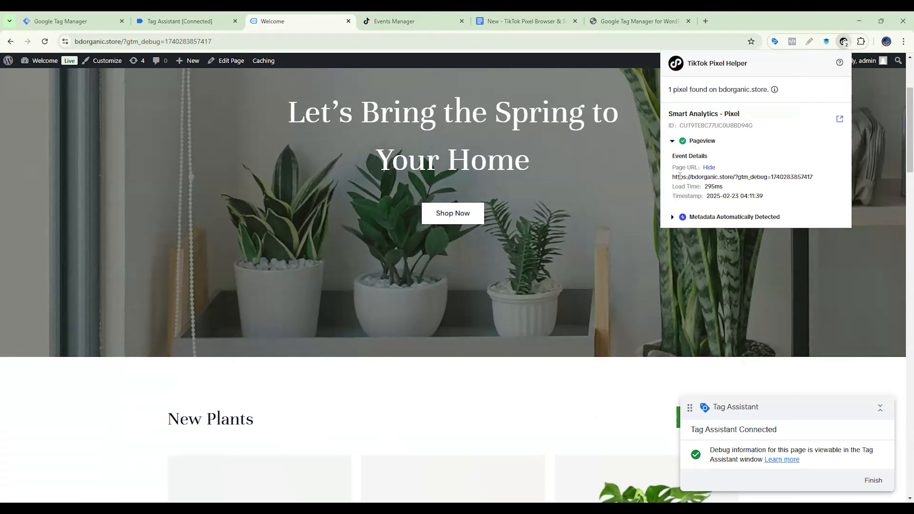
pyautogui.click(271, 206)
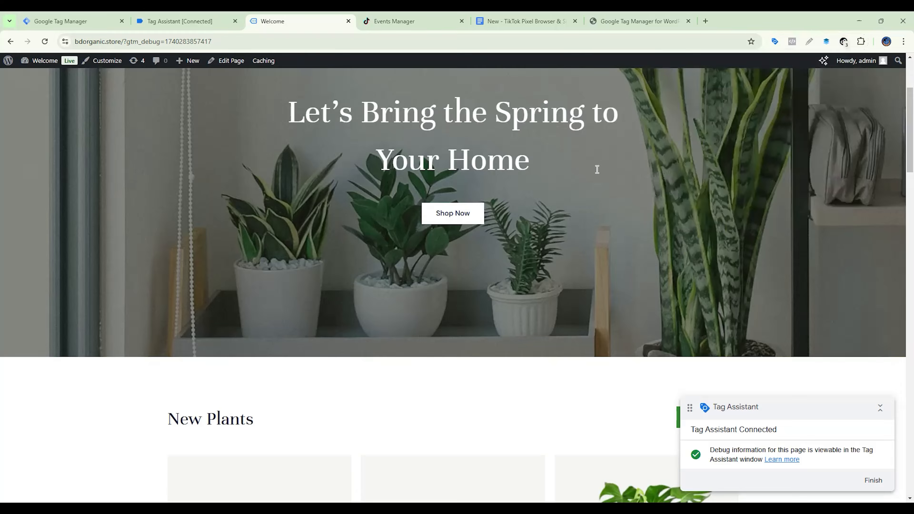
# Read the Page View and View Content browser-side event setup sections in the tracking guide document
pyautogui.hotkey('ctrl', 'Tab')
pyautogui.hotkey('ctrl', 'Tab')
pyautogui.scroll(6, 598, 169)
pyautogui.scroll(-4, 598, 170)
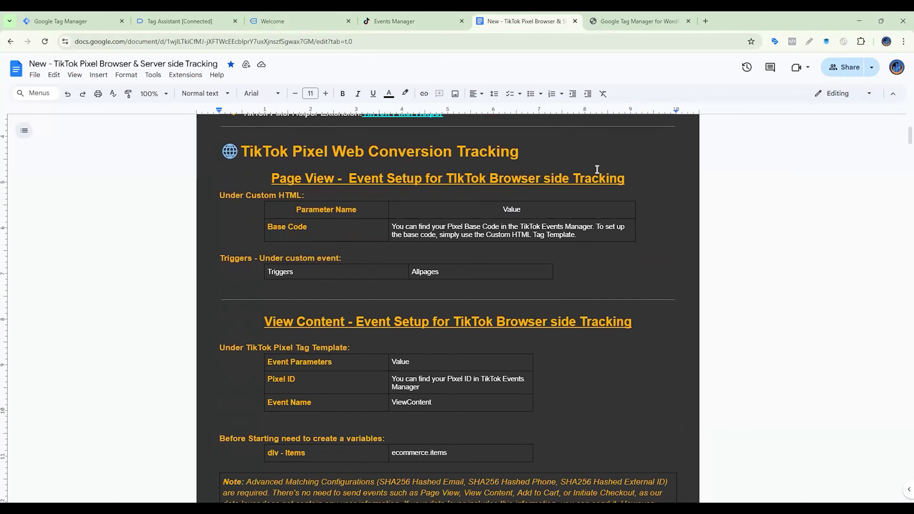
pyautogui.scroll(-5, 597, 169)
pyautogui.scroll(4, 598, 169)
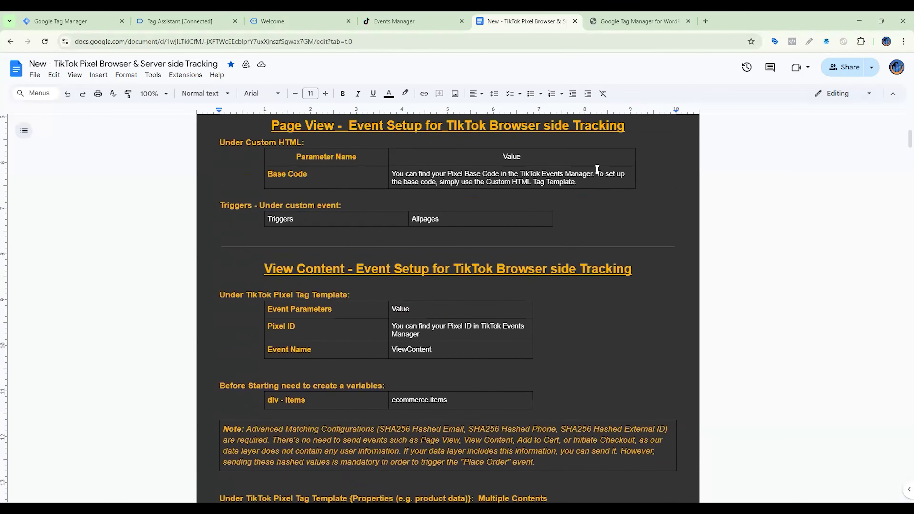
pyautogui.scroll(-1, 597, 170)
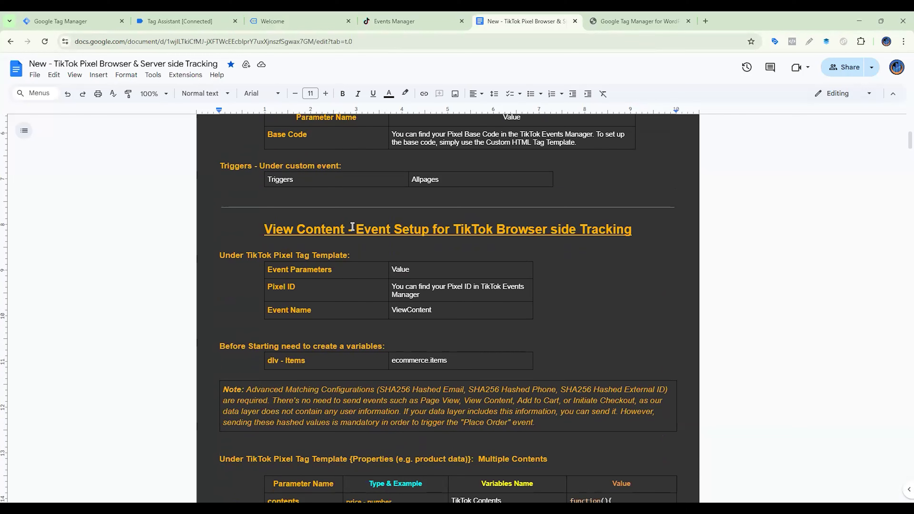
# Continue past the base code in TikTok Events Manager's setup guide and enable Automatic Advanced Matching for the pixel
pyautogui.click(384, 15)
pyautogui.scroll(-5, 526, 351)
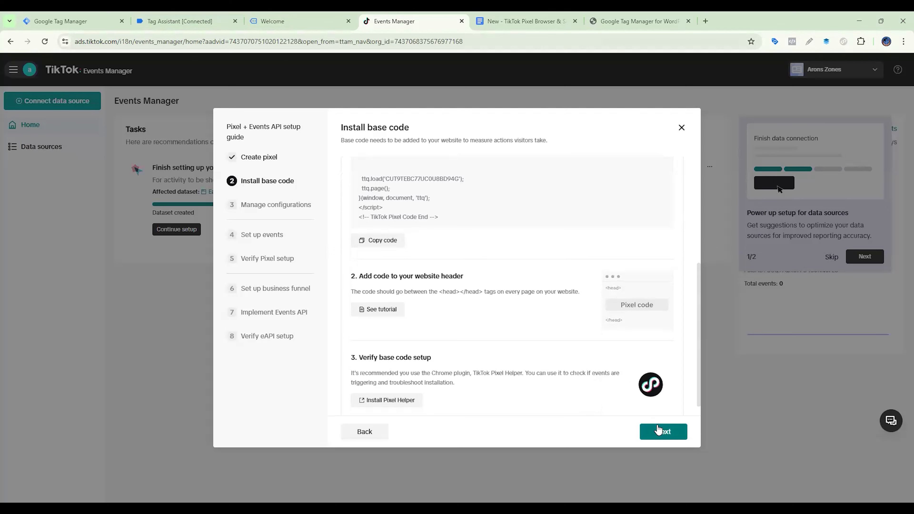
pyautogui.click(642, 432)
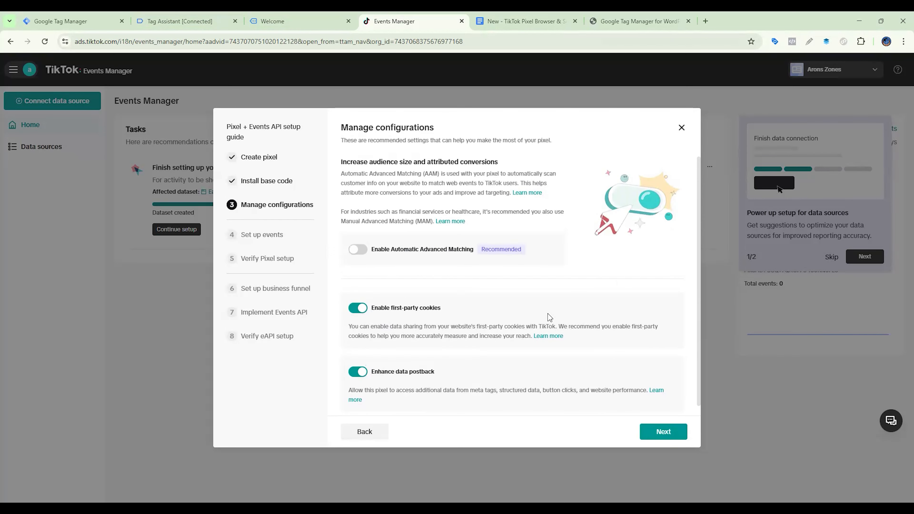
pyautogui.click(366, 251)
pyautogui.click(664, 432)
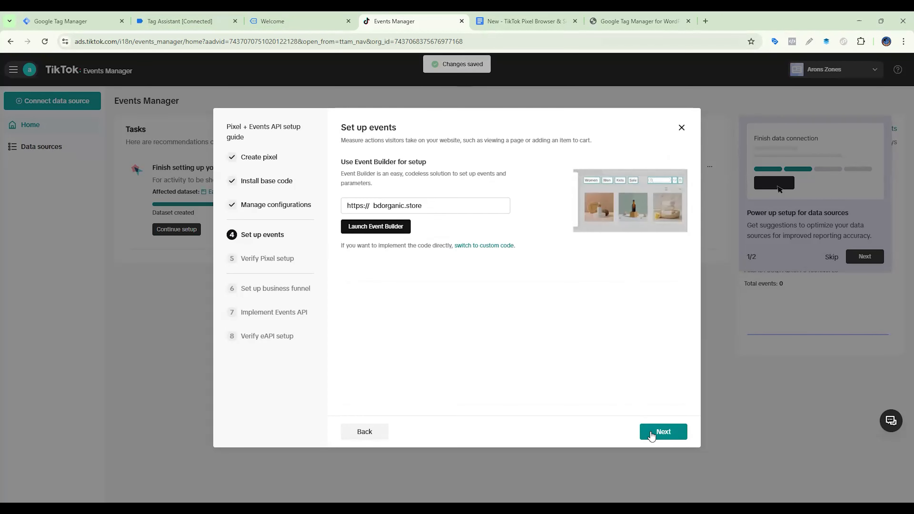
# Proceed through event setup and pixel verification, then accept the View Content parameters of the business funnel
pyautogui.click(657, 435)
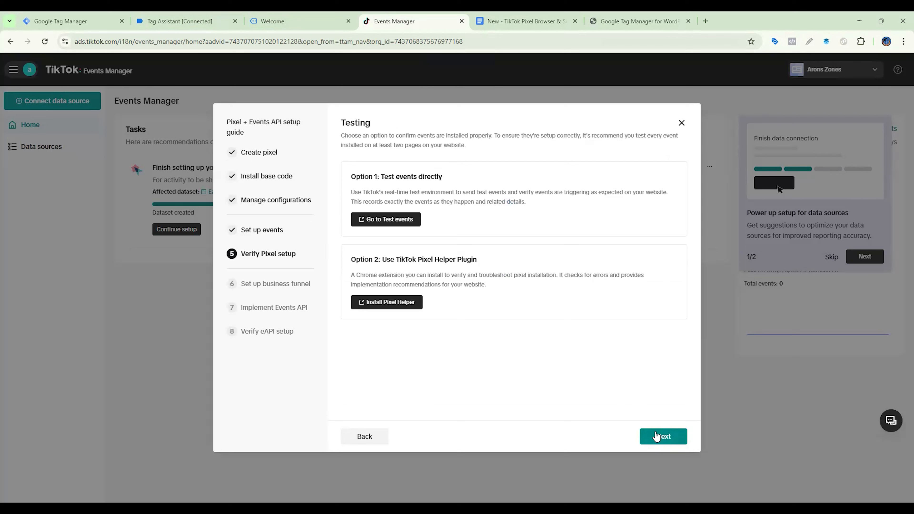
pyautogui.click(657, 436)
pyautogui.scroll(-3, 387, 194)
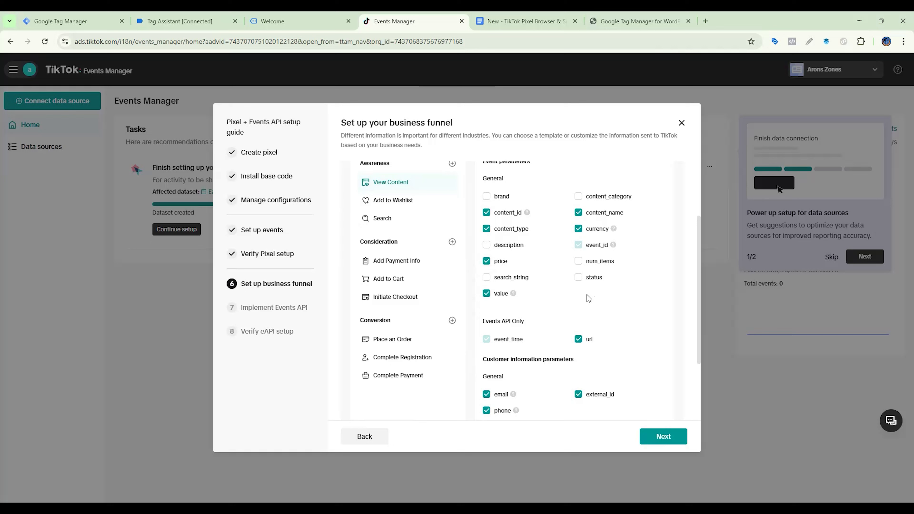
pyautogui.scroll(-2, 549, 280)
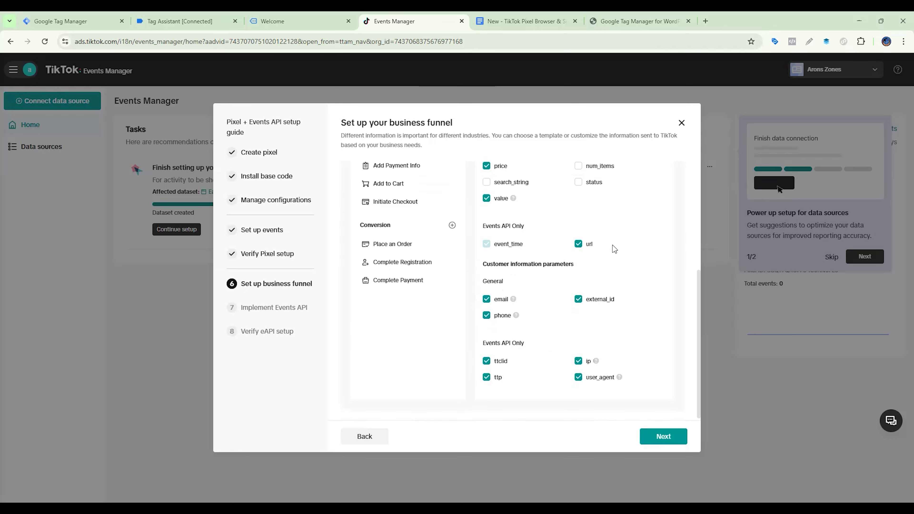
pyautogui.click(656, 437)
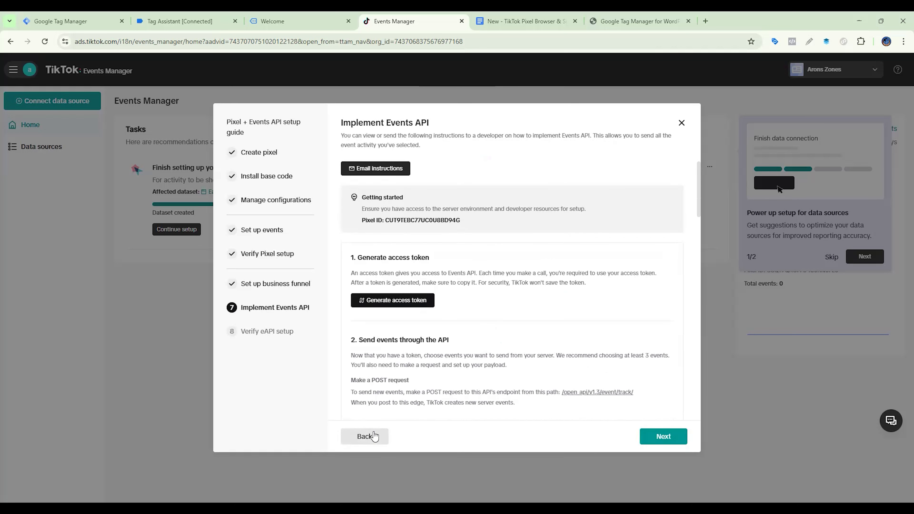
# Return to the business funnel setup and include the price parameter for the Add to Cart and Initiate Checkout events
pyautogui.click(299, 288)
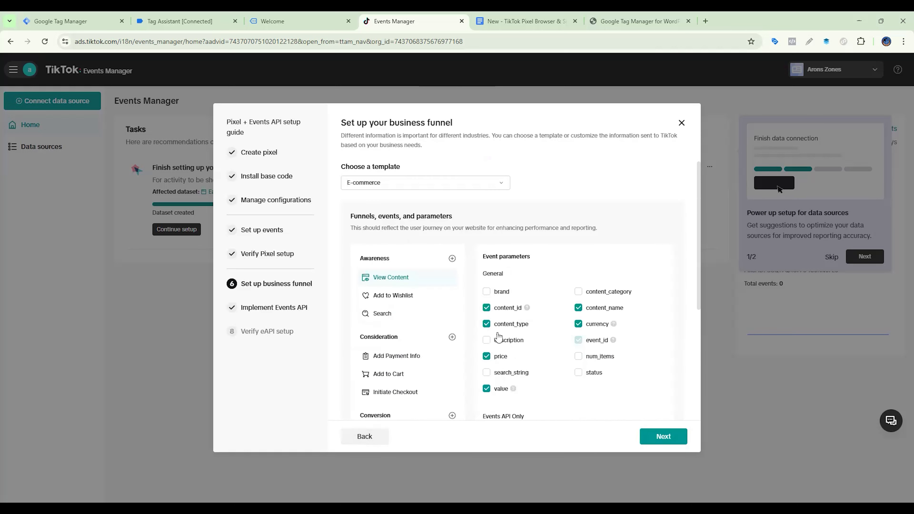
pyautogui.scroll(-4, 498, 337)
pyautogui.click(486, 213)
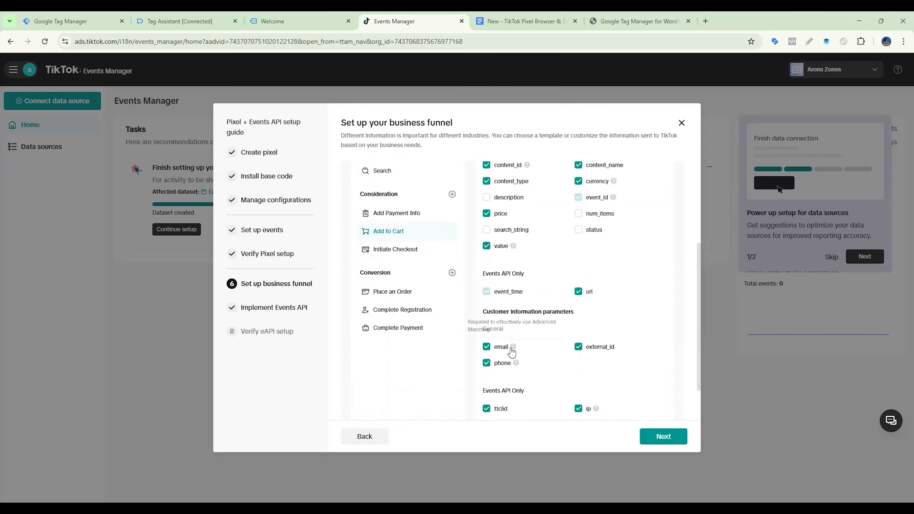
pyautogui.scroll(-2, 647, 339)
pyautogui.click(399, 242)
pyautogui.click(399, 199)
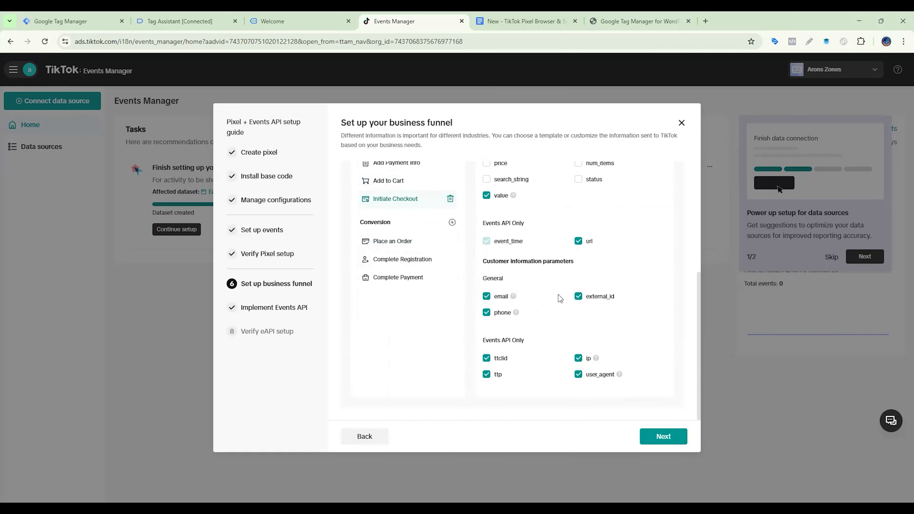
pyautogui.scroll(6, 540, 332)
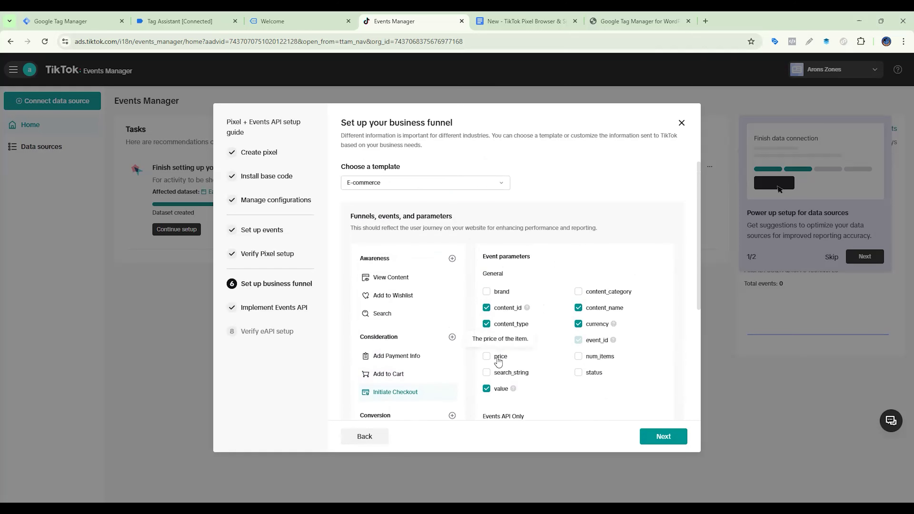
pyautogui.click(486, 353)
pyautogui.scroll(-4, 500, 357)
# Include the price parameter for the Place an Order event and finish the Pixel + Events API setup guide
pyautogui.click(390, 342)
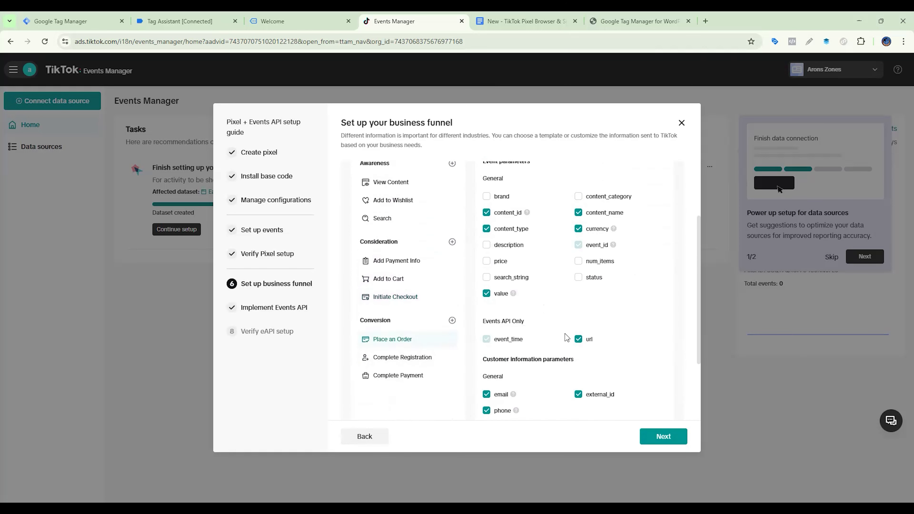
pyautogui.click(486, 261)
pyautogui.scroll(-3, 576, 361)
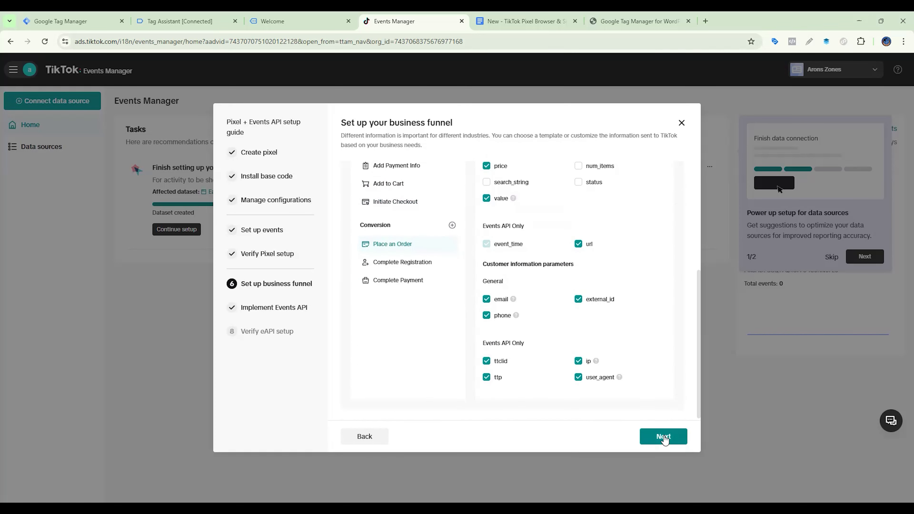
pyautogui.click(663, 436)
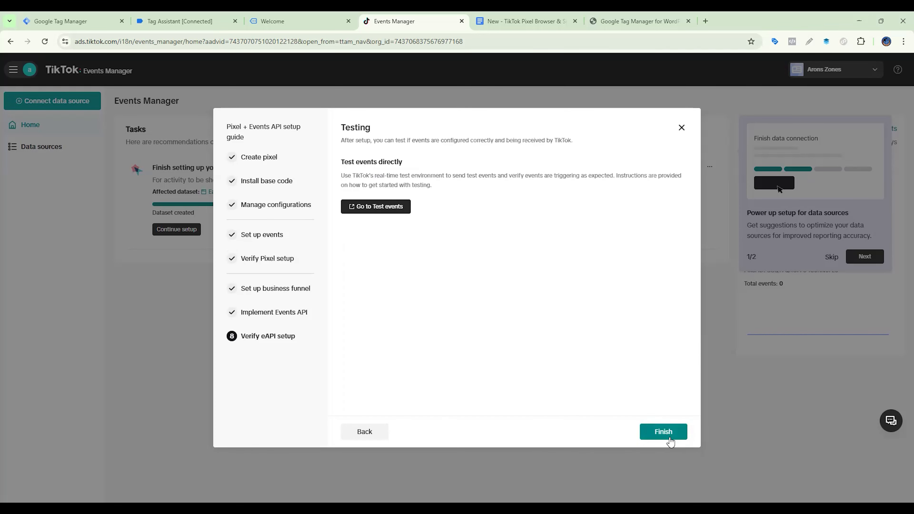
pyautogui.click(669, 438)
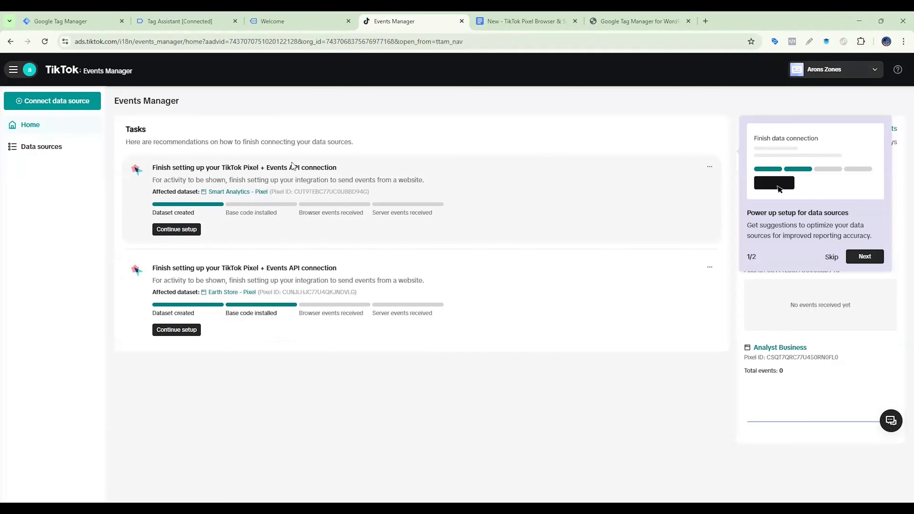
# Open the Smart Analytics - Pixel data source and copy its pixel ID
pyautogui.click(42, 146)
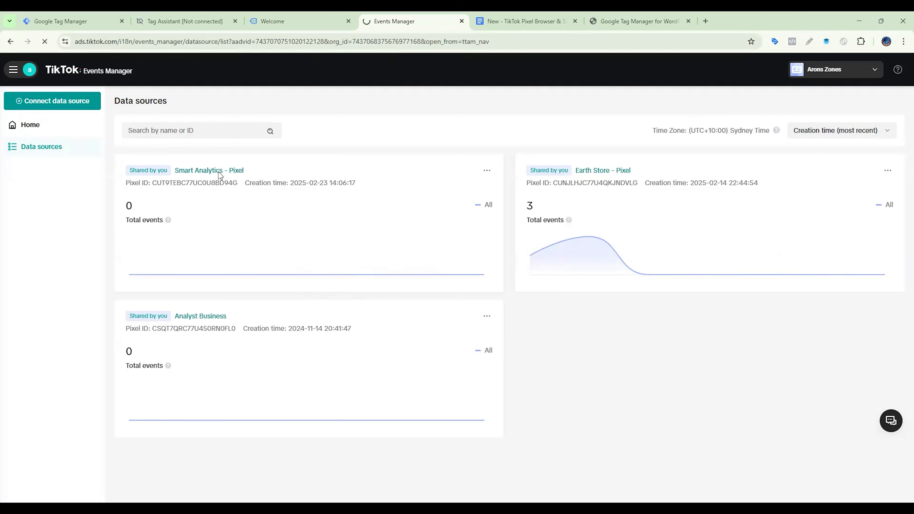
pyautogui.click(220, 172)
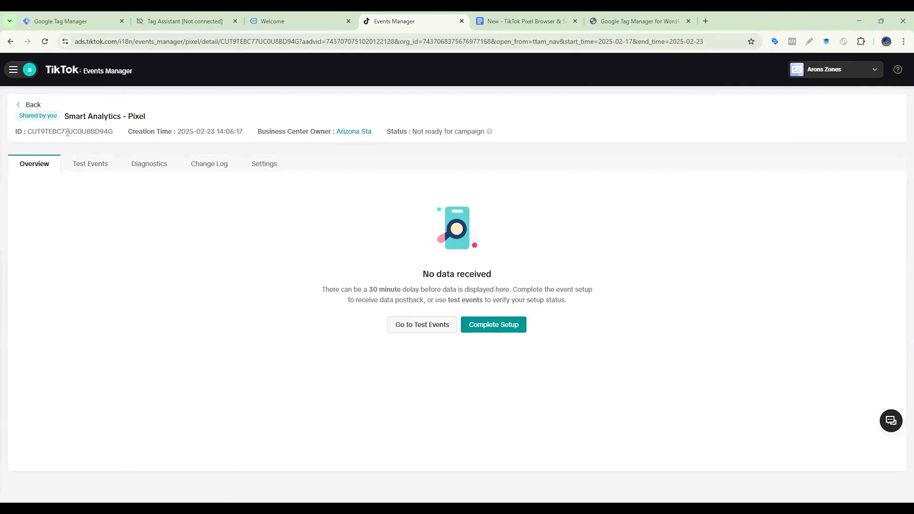
pyautogui.doubleClick(67, 133)
pyautogui.rightClick(71, 132)
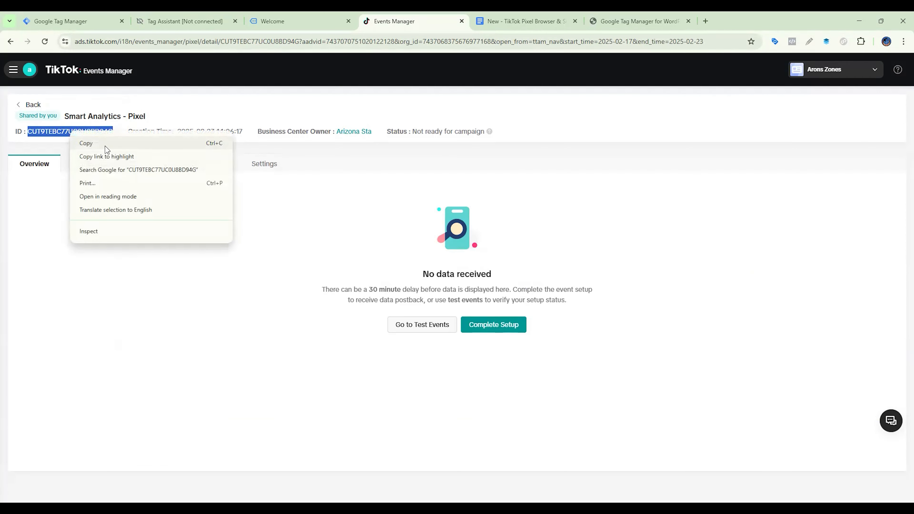
pyautogui.click(107, 146)
# Switch to Google Tag Manager and start a new tag, adding tiktok's TikTok Pixel template from the Community Template Gallery to the workspace
pyautogui.hotkey('ctrl', '1')
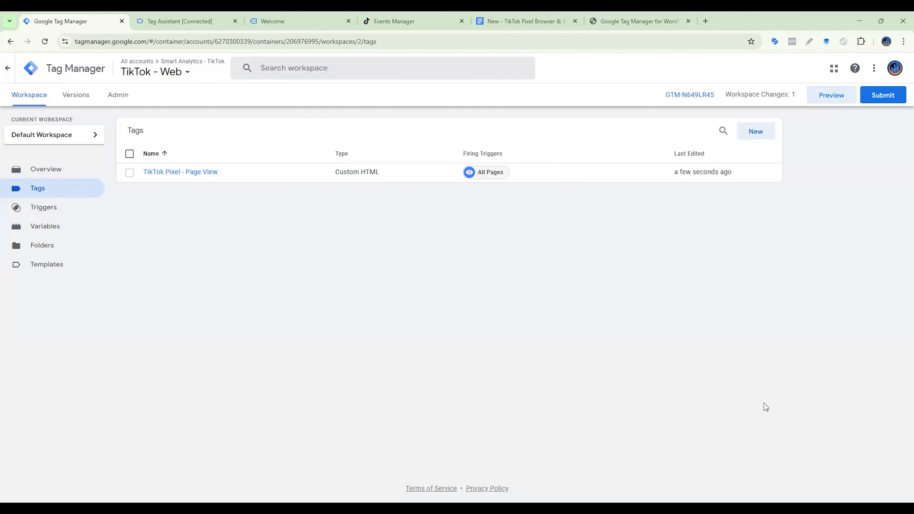
pyautogui.click(695, 174)
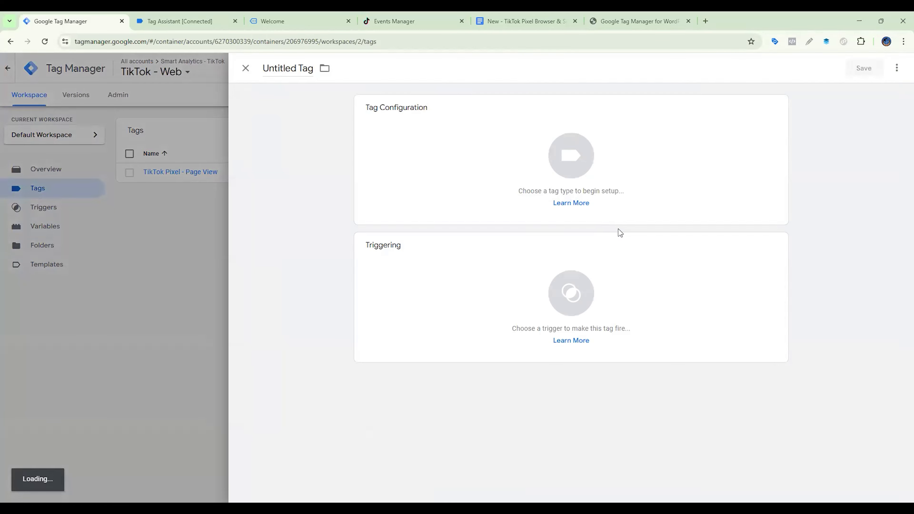
pyautogui.click(680, 173)
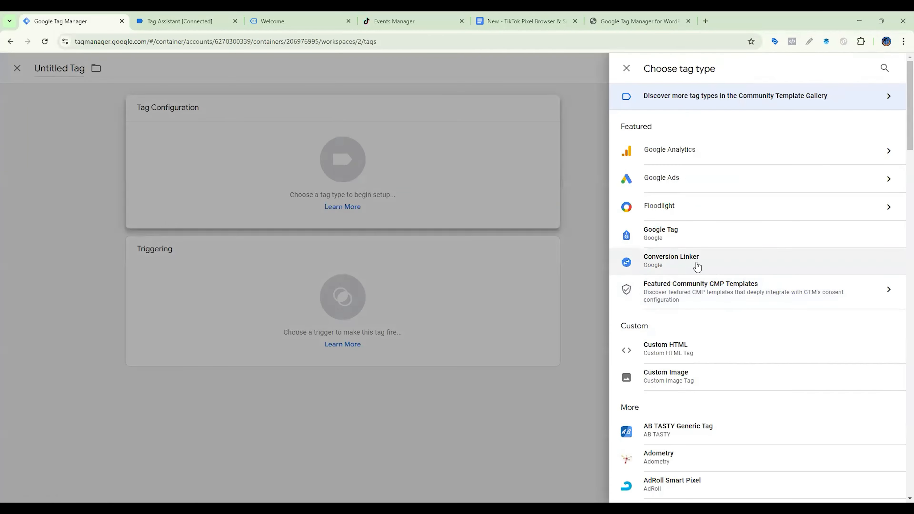
pyautogui.scroll(-20, 696, 266)
pyautogui.scroll(-8, 737, 255)
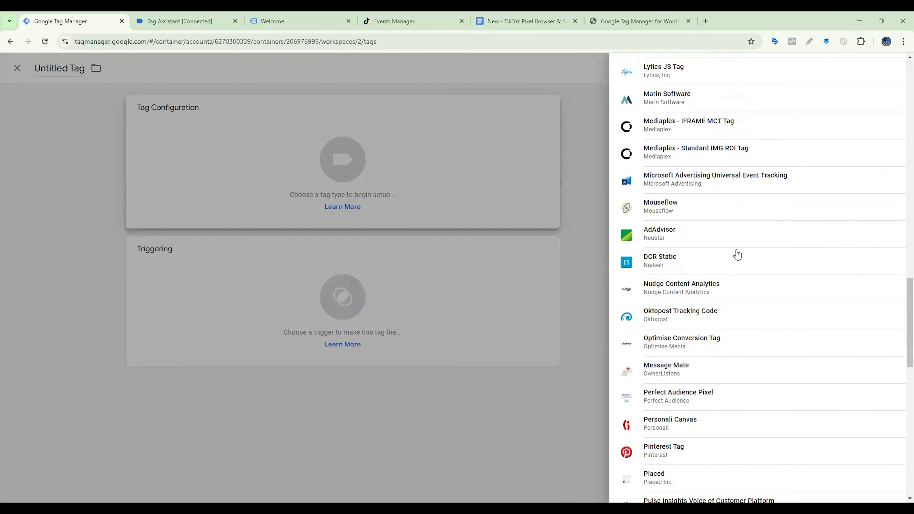
pyautogui.scroll(20, 753, 255)
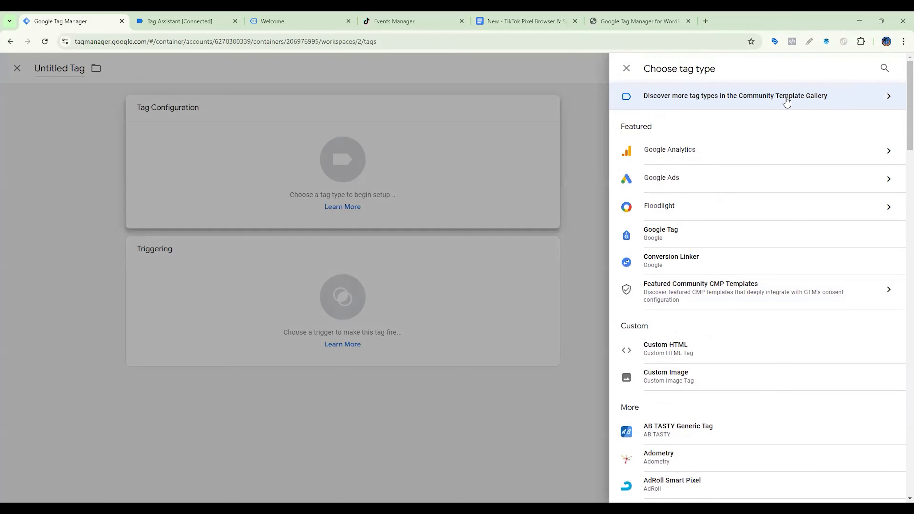
pyautogui.click(817, 102)
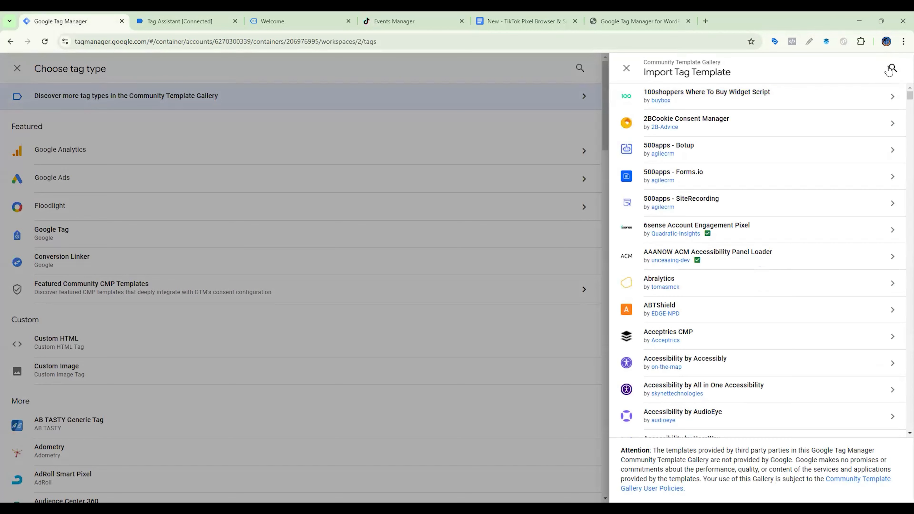
pyautogui.write('tik')
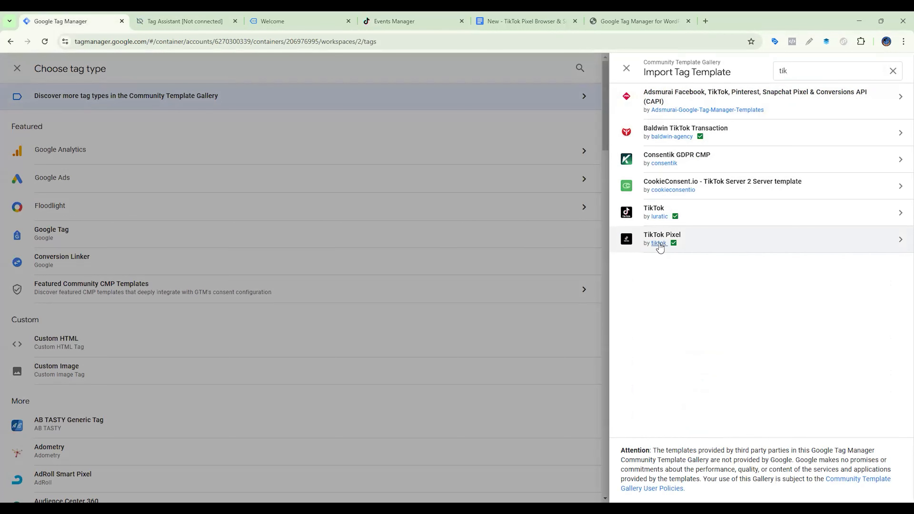
pyautogui.click(749, 244)
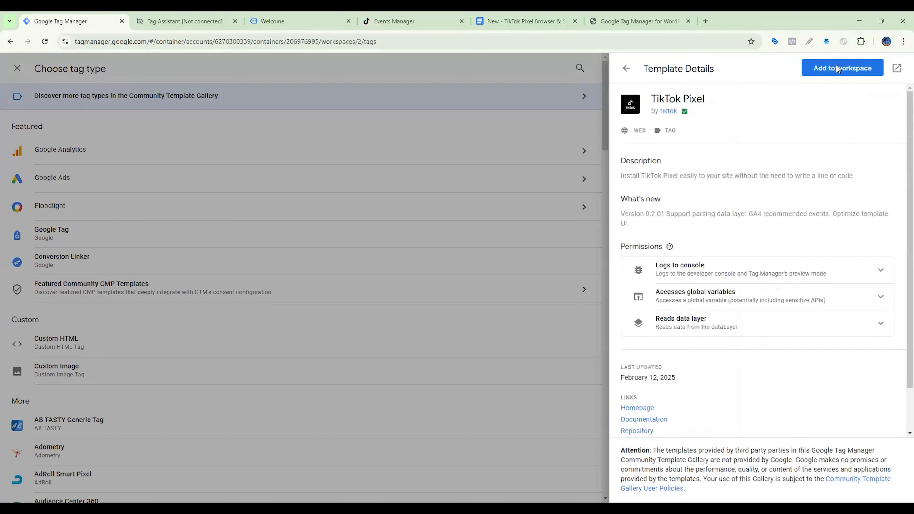
pyautogui.click(843, 69)
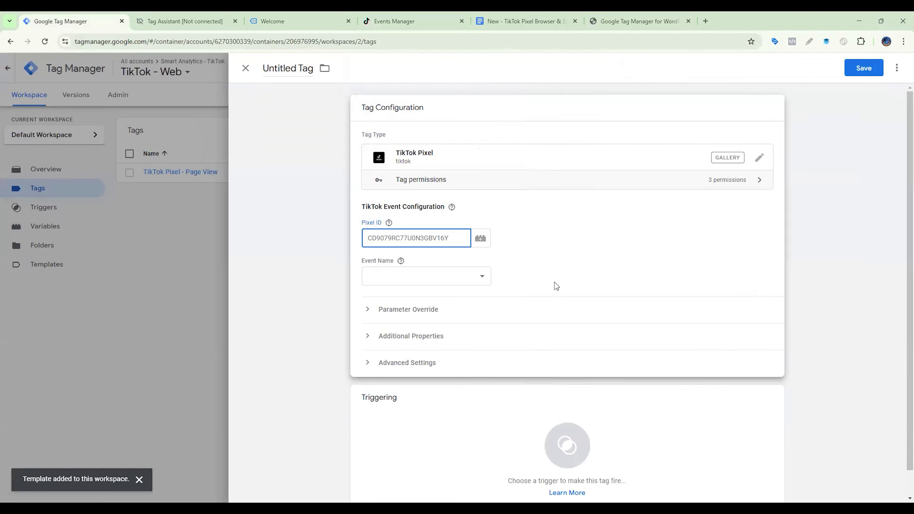
# Start a new variable of type Constant for the tag's Pixel ID
pyautogui.press('Tab')
pyautogui.press('Return')
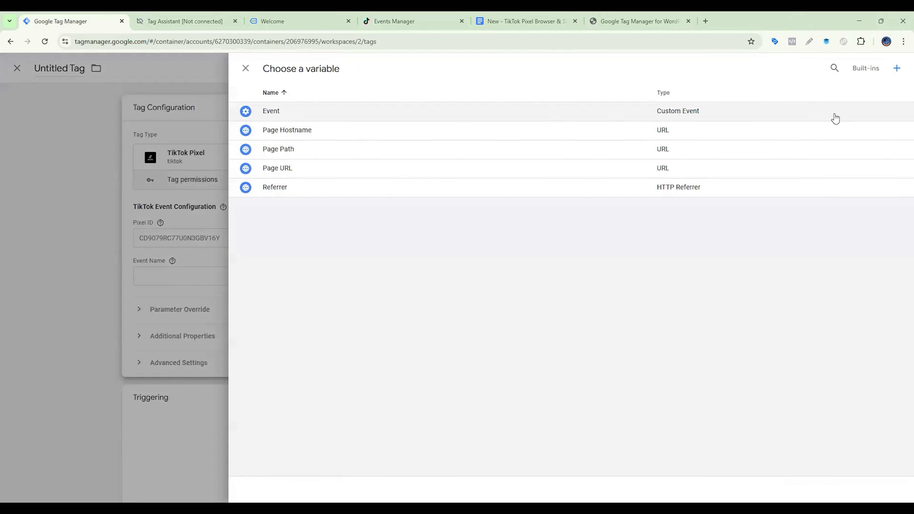
pyautogui.click(896, 71)
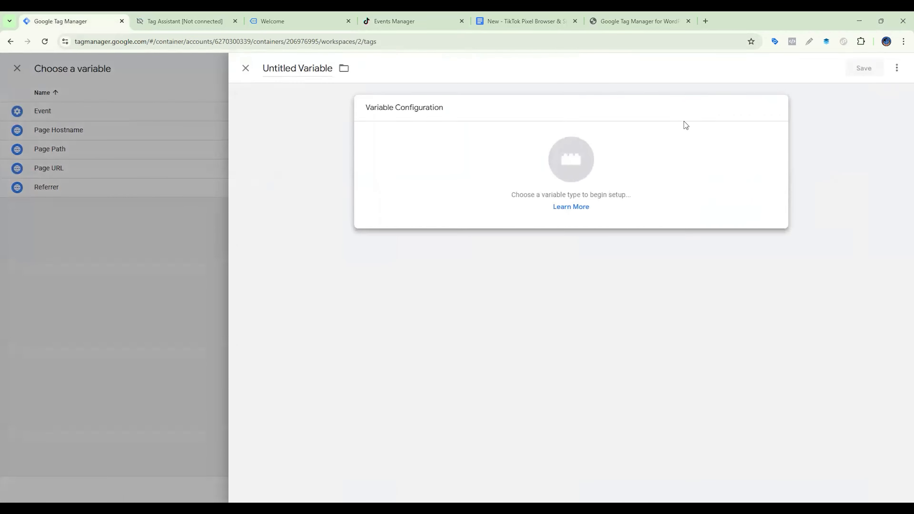
pyautogui.click(686, 124)
pyautogui.scroll(-3, 673, 360)
pyautogui.click(673, 389)
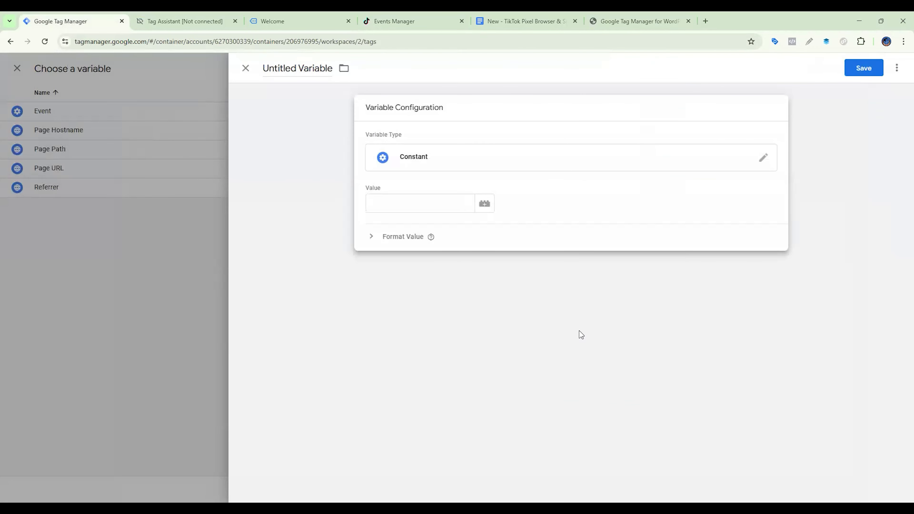
# Save the copied pixel ID as a variable named TikTok Pixel ID and set the tag's event name to ViewContent
pyautogui.hotkey('ctrl', 'v')
pyautogui.click(322, 92)
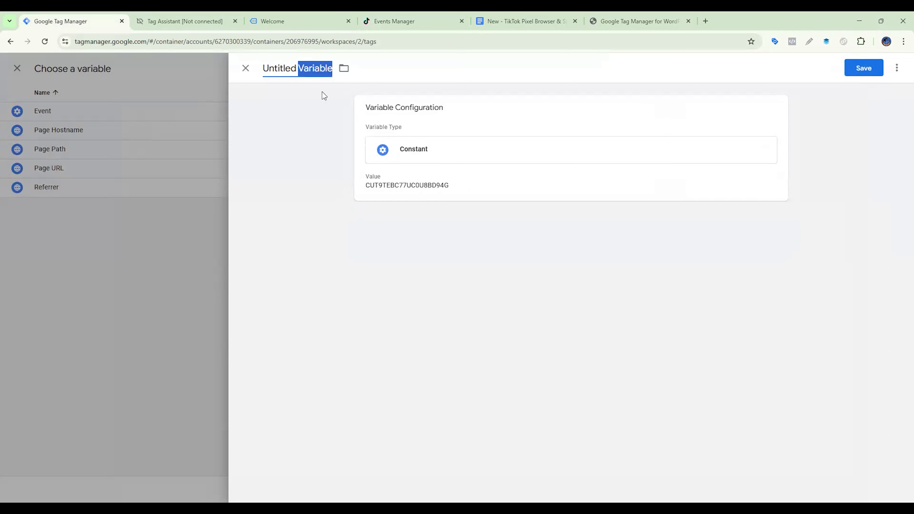
pyautogui.hotkey('ctrl', 'a')
pyautogui.write('Ti')
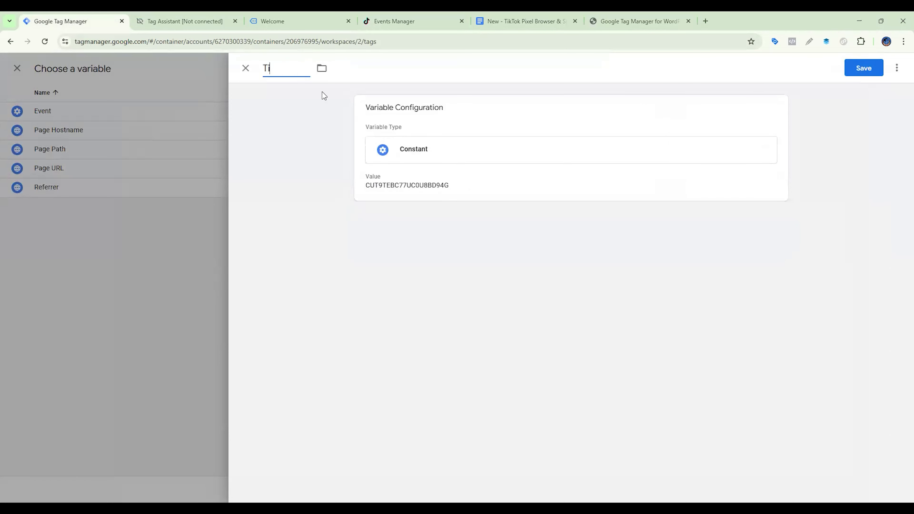
pyautogui.write('kTok Pixel ID')
pyautogui.click(857, 72)
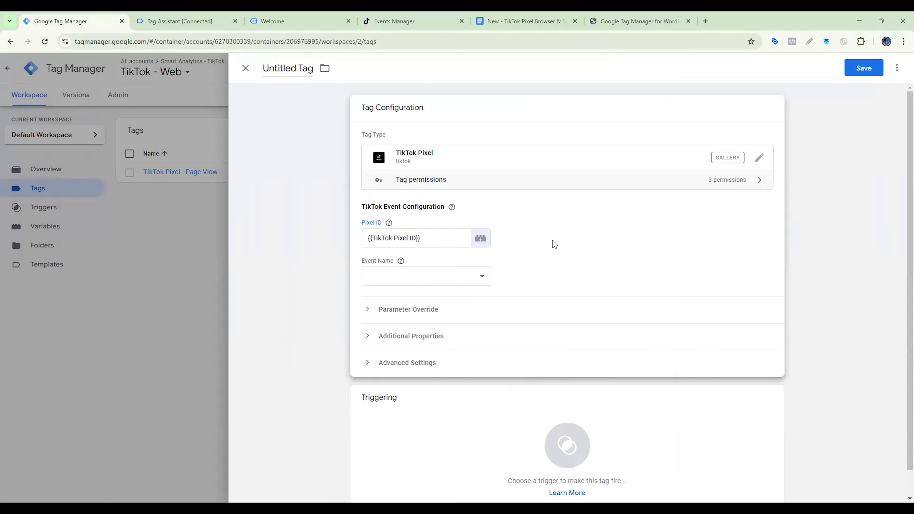
pyautogui.click(432, 276)
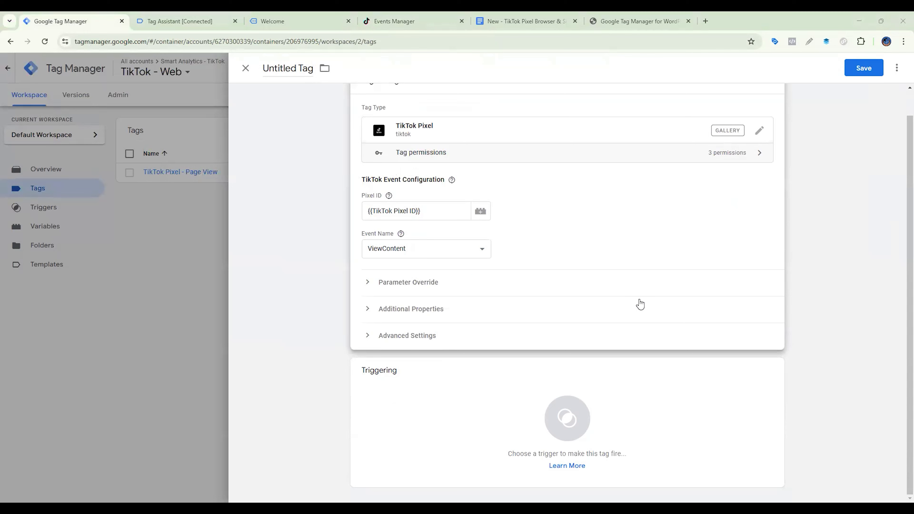
# Examine the View Content event parameters, variables and trigger in the TikTok Pixel Browser & Server side Tracking document
pyautogui.click(528, 15)
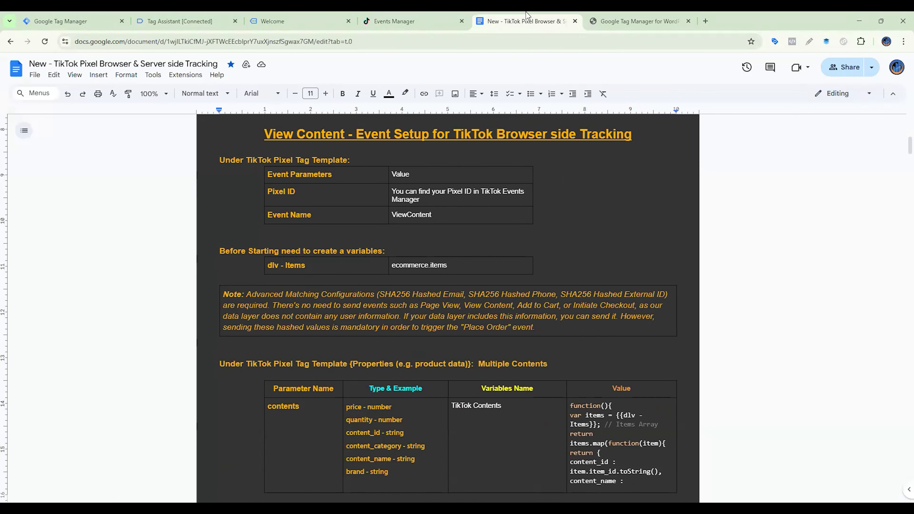
pyautogui.scroll(-8, 356, 325)
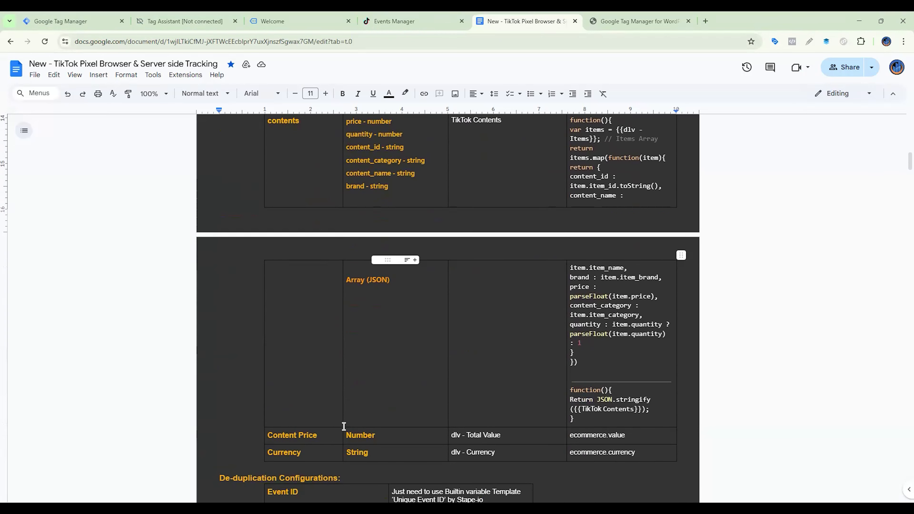
pyautogui.scroll(-2, 310, 427)
pyautogui.scroll(-2, 318, 425)
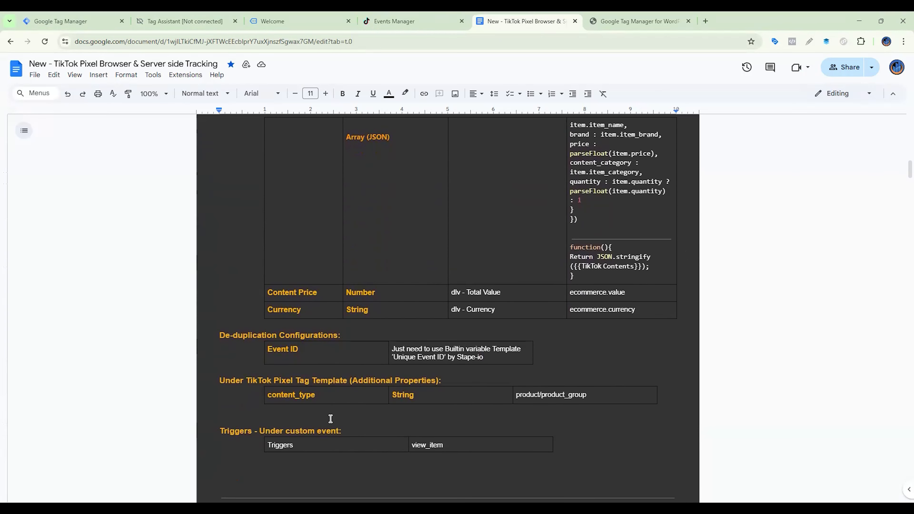
pyautogui.scroll(7, 377, 411)
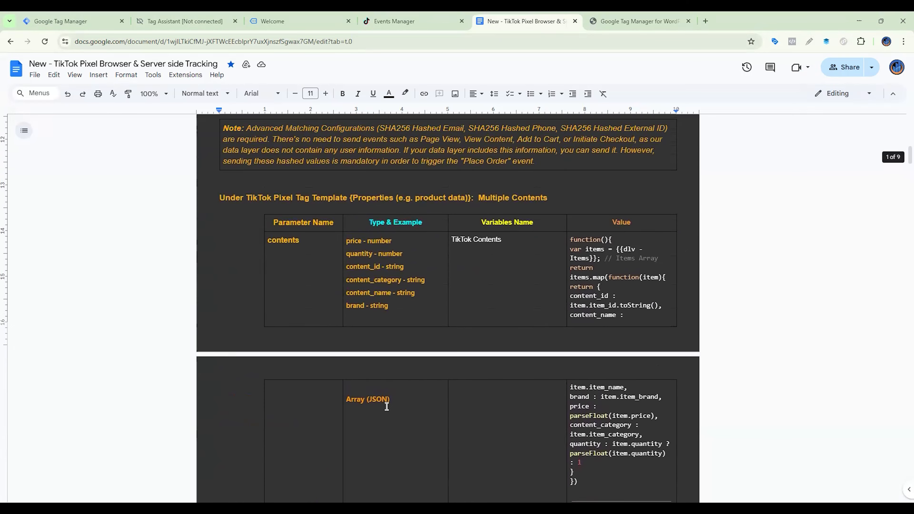
pyautogui.scroll(2, 386, 406)
# Return to the tag's Parameter Override settings, disable the Google Analytics e-commerce data layers and choose Multiple Contents
pyautogui.click(91, 28)
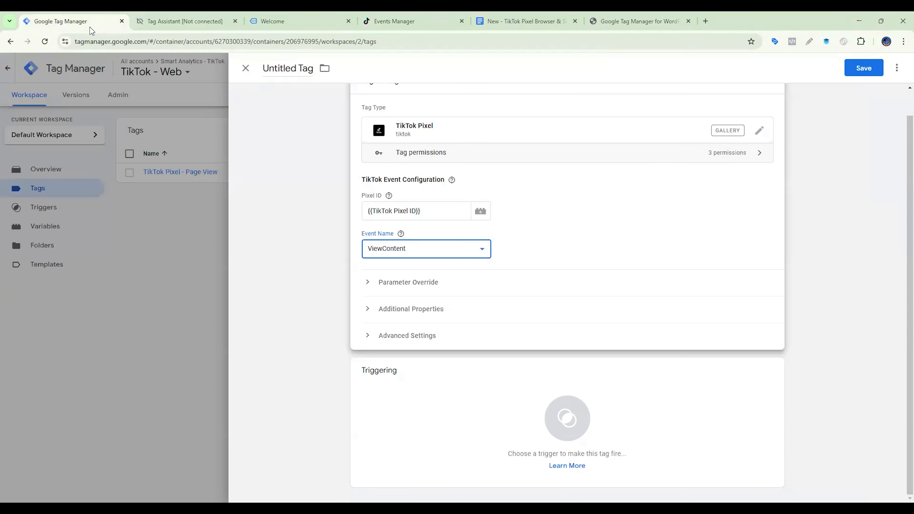
pyautogui.click(368, 282)
pyautogui.scroll(-1, 362, 245)
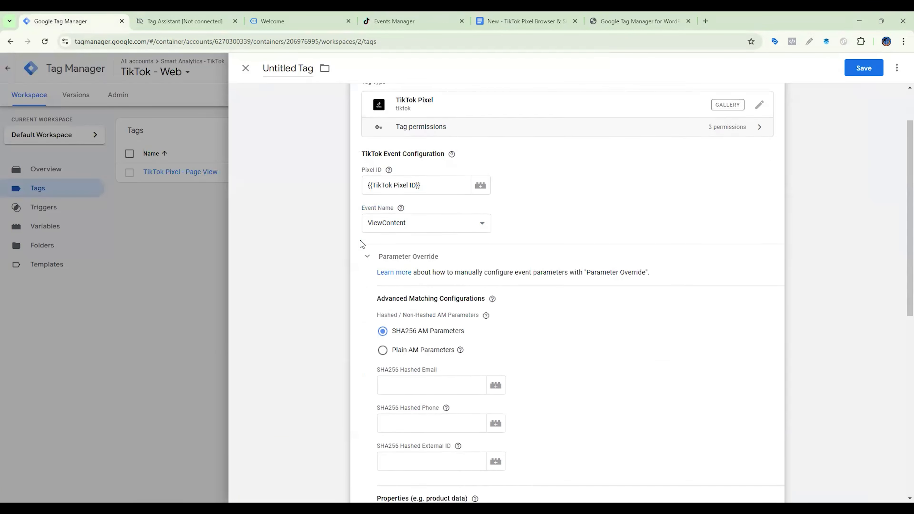
pyautogui.scroll(-3, 362, 245)
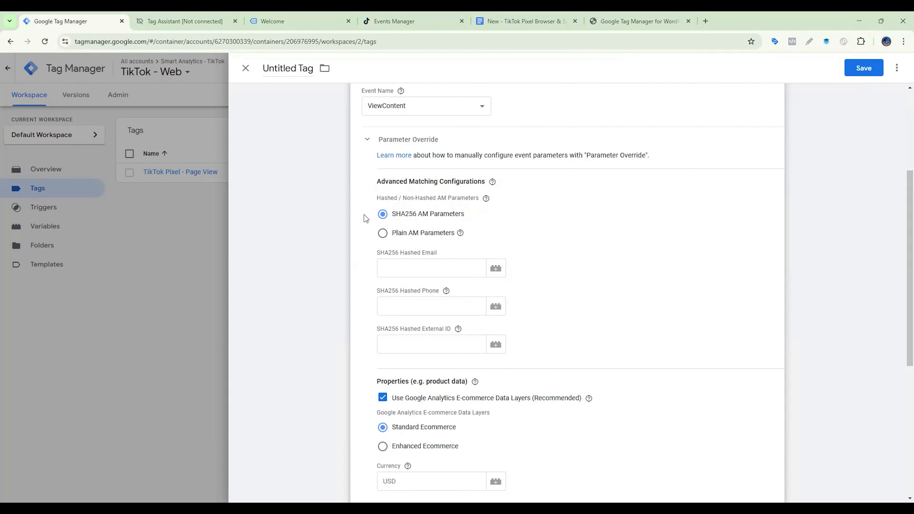
pyautogui.scroll(-1, 577, 250)
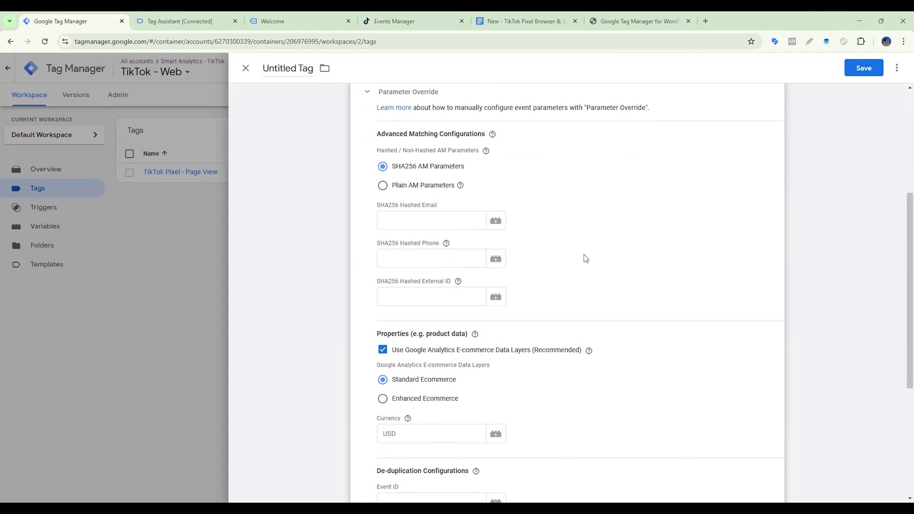
pyautogui.scroll(-2, 572, 310)
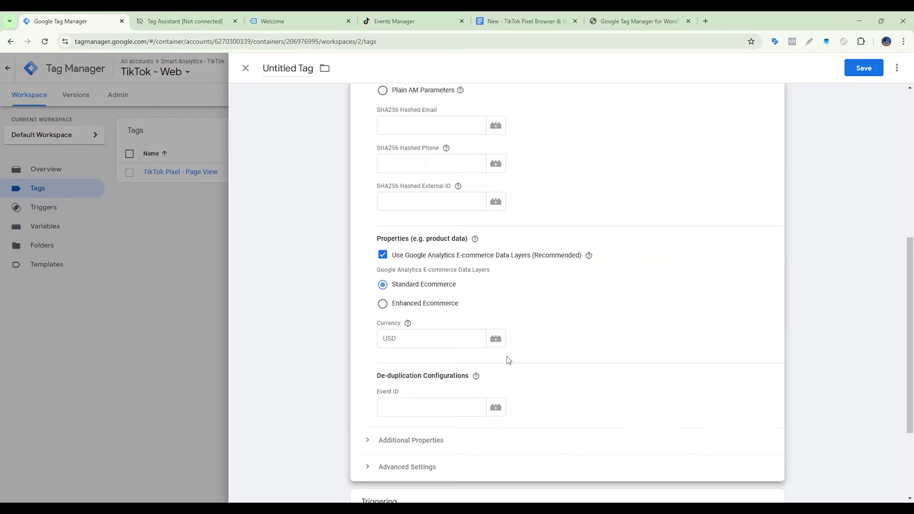
pyautogui.press('space')
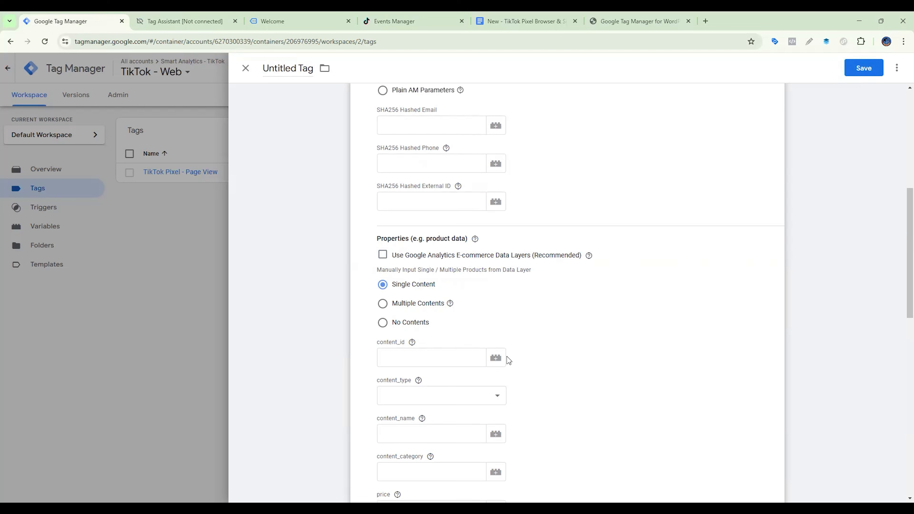
pyautogui.press('Down')
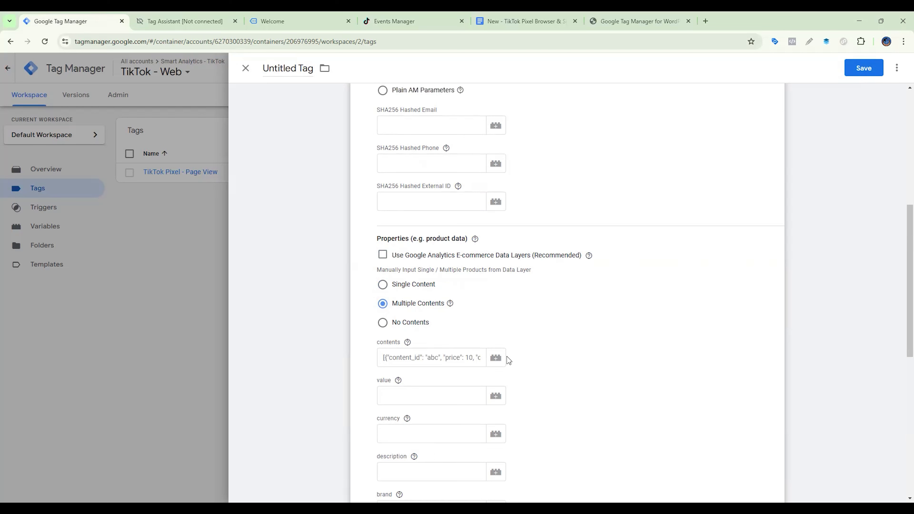
# Start a new Data Layer Variable for the tag's contents property
pyautogui.moveTo(405, 345)
pyautogui.click(500, 363)
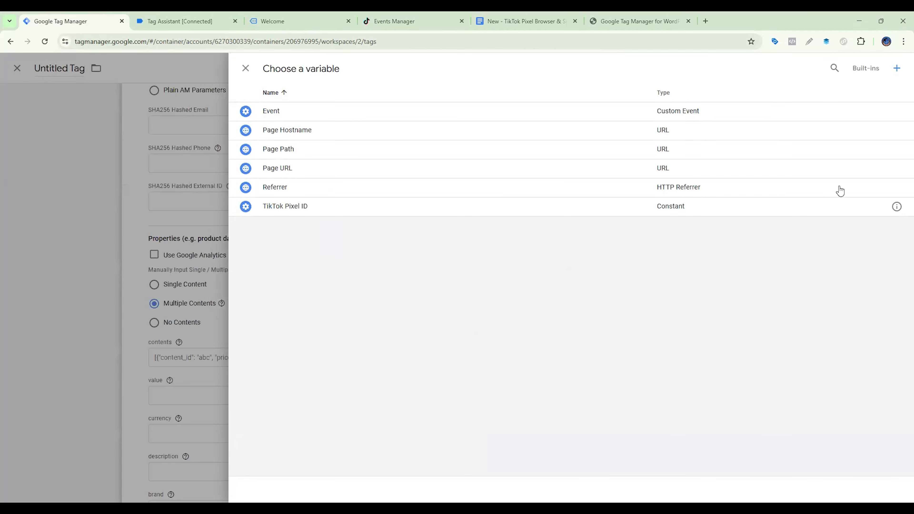
pyautogui.click(897, 68)
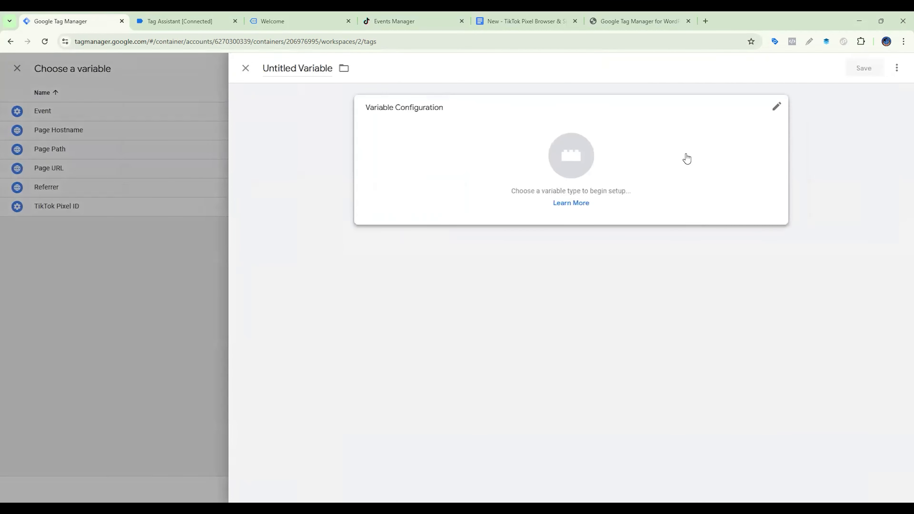
pyautogui.click(686, 156)
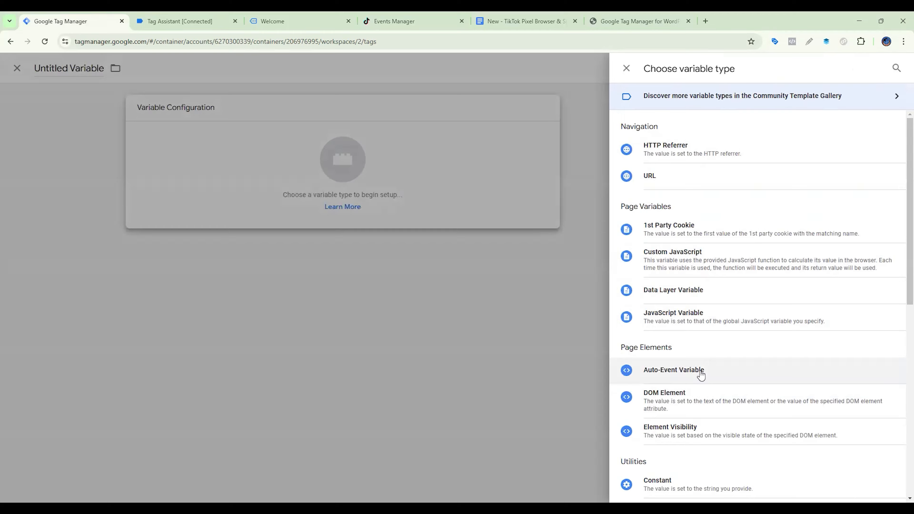
pyautogui.click(696, 291)
# Visit the Birdnest Japanese product page in the store and examine its view_item data layer push in Tag Assistant
pyautogui.click(287, 19)
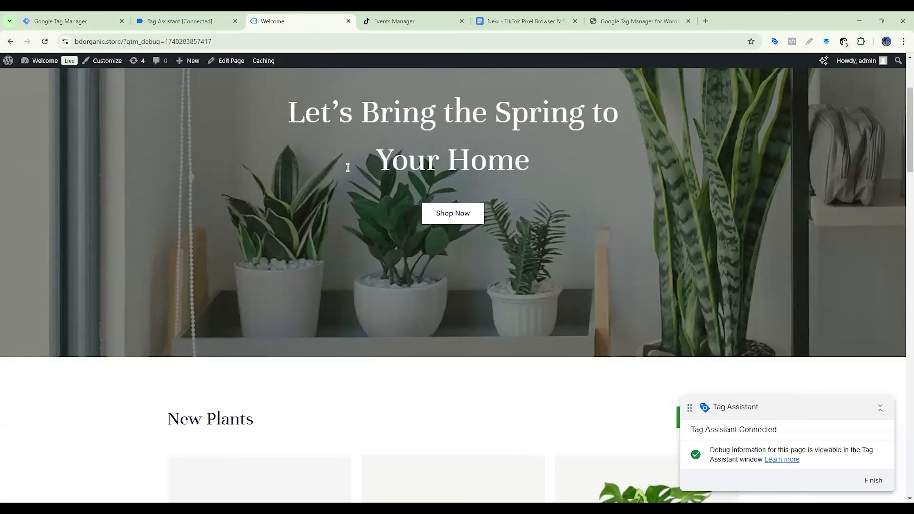
pyautogui.scroll(-10, 312, 252)
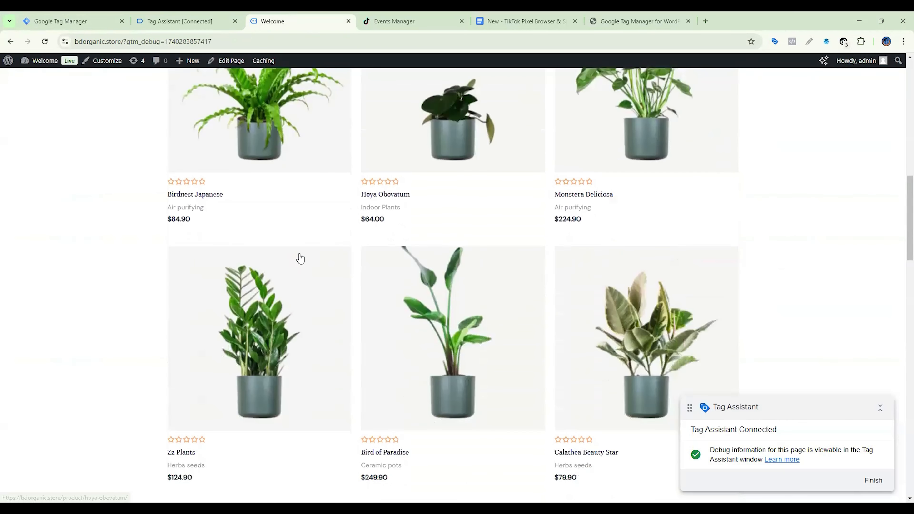
pyautogui.scroll(3, 312, 254)
pyautogui.click(298, 257)
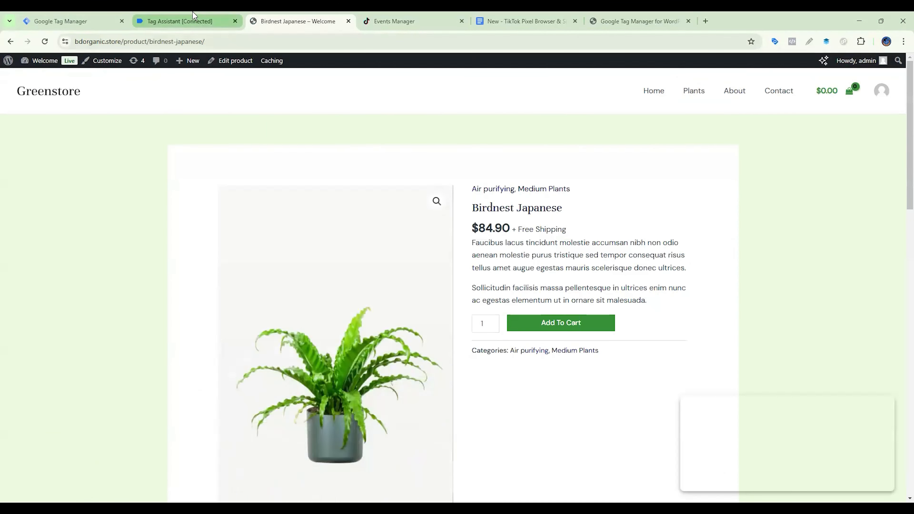
pyautogui.click(194, 19)
pyautogui.click(70, 242)
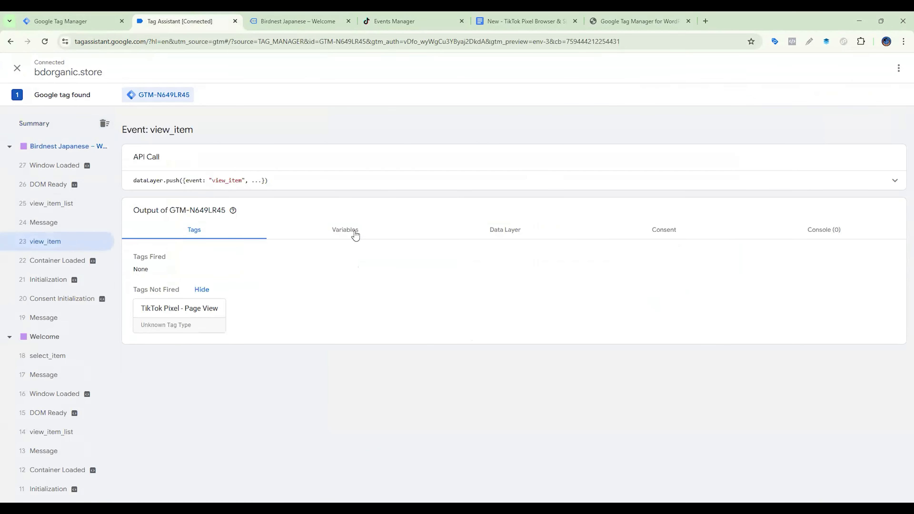
pyautogui.click(876, 184)
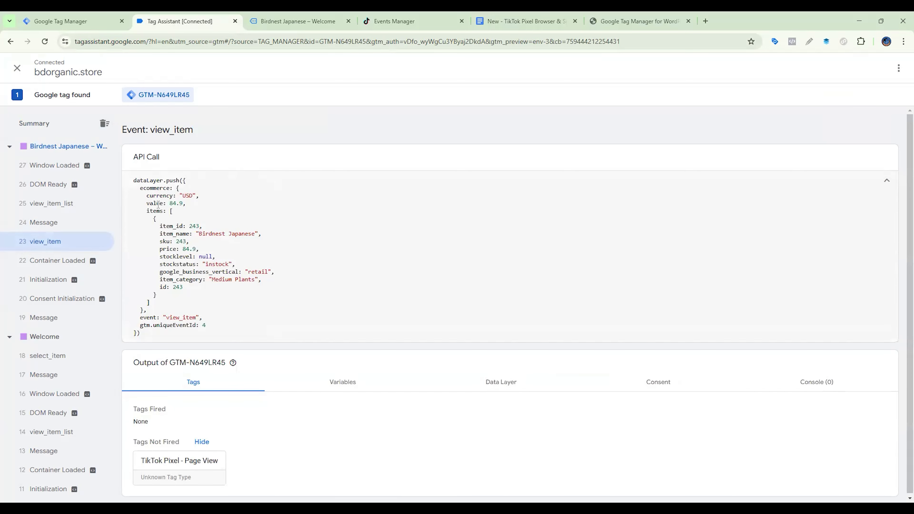
# Set the Data Layer Variable Name to ecommerce.items, following the item array's path in Tag Assistant's view_item push
pyautogui.moveTo(140, 188); pyautogui.dragTo(190, 206)
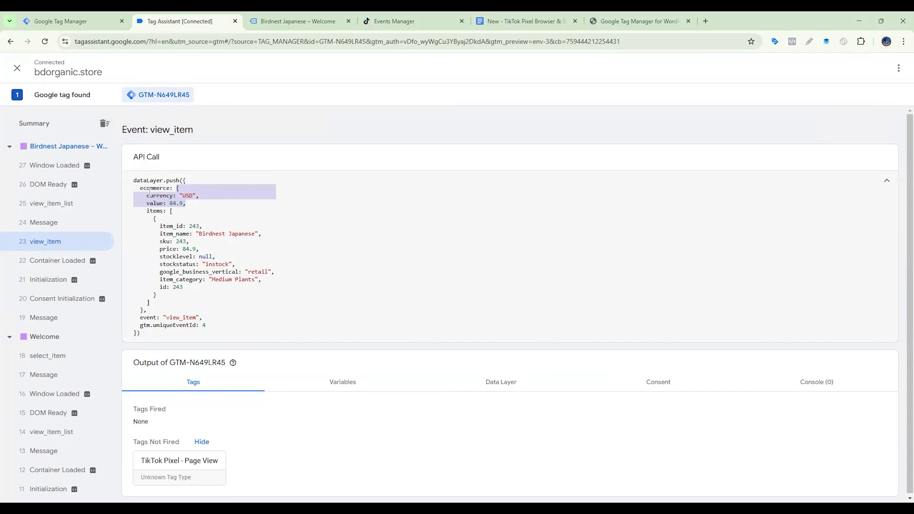
pyautogui.click(151, 209)
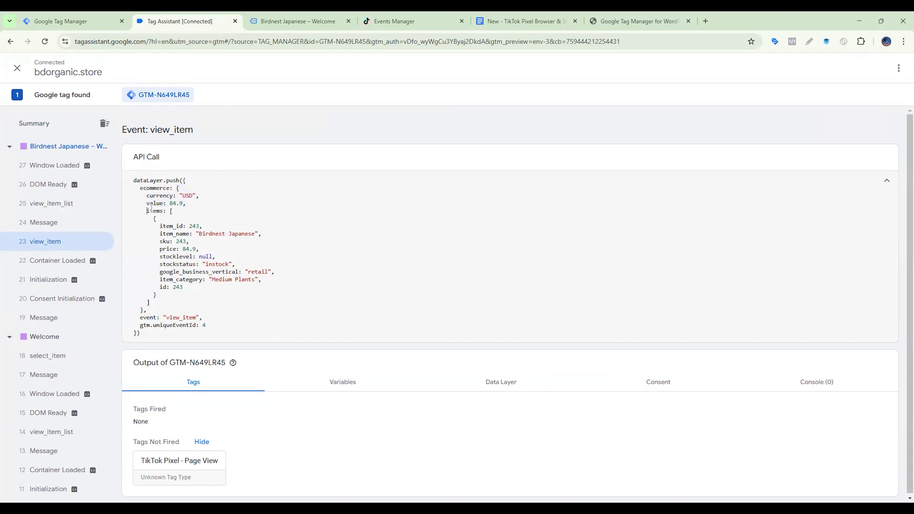
pyautogui.moveTo(157, 226); pyautogui.dragTo(218, 278)
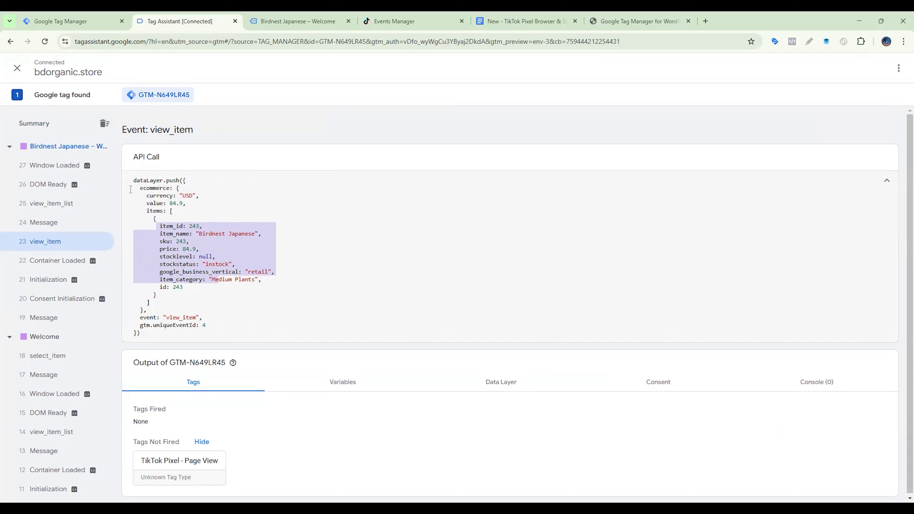
pyautogui.moveTo(139, 188); pyautogui.dragTo(171, 188)
pyautogui.hotkey('ctrl', 'c')
pyautogui.click(60, 21)
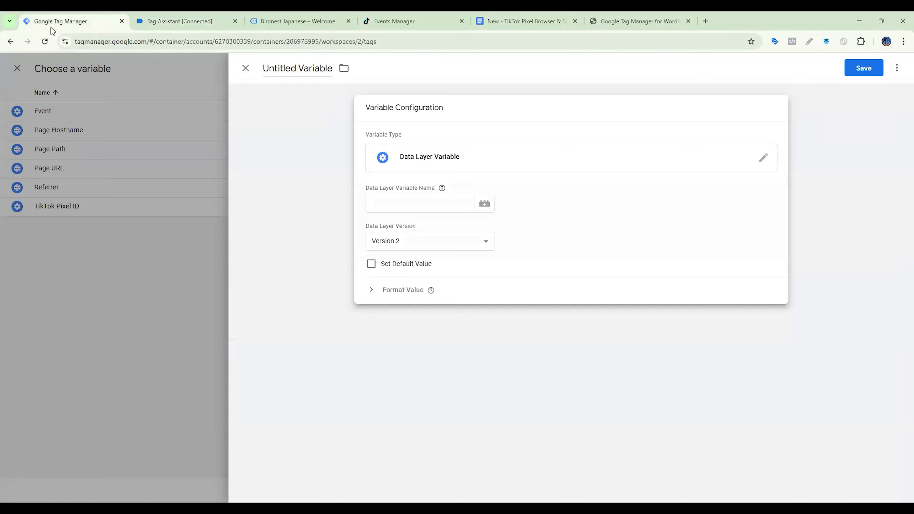
pyautogui.hotkey('ctrl', 'v')
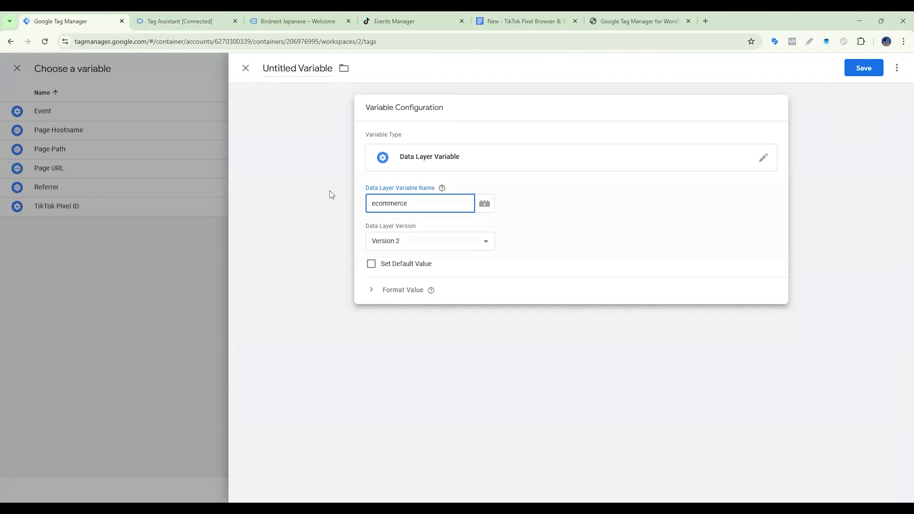
pyautogui.click(180, 21)
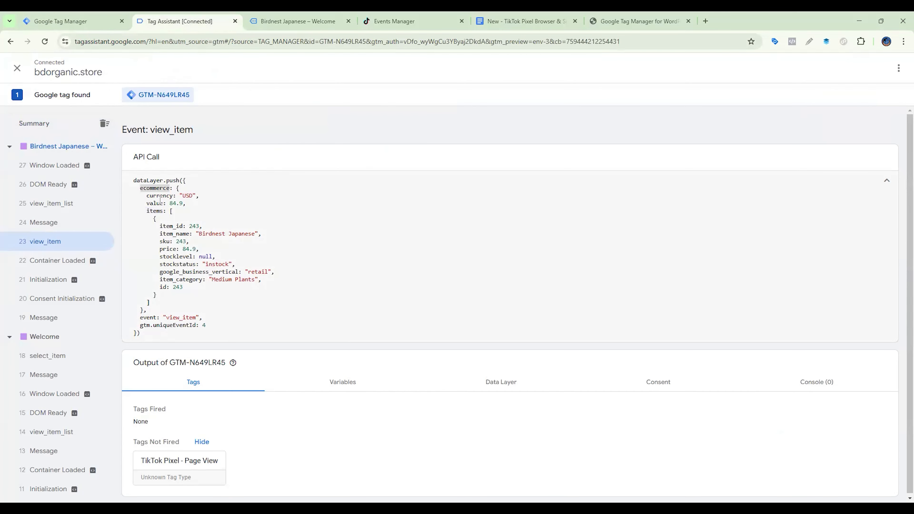
pyautogui.doubleClick(154, 211)
pyautogui.click(61, 21)
pyautogui.write('.')
pyautogui.write('items')
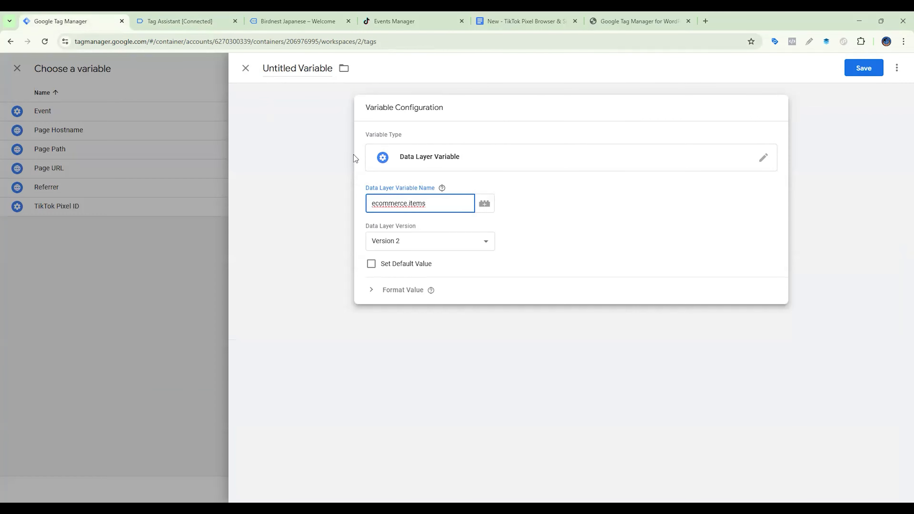
# Name the variable "dlv - Items", copying the name from the tracking document, and save it
pyautogui.click(500, 20)
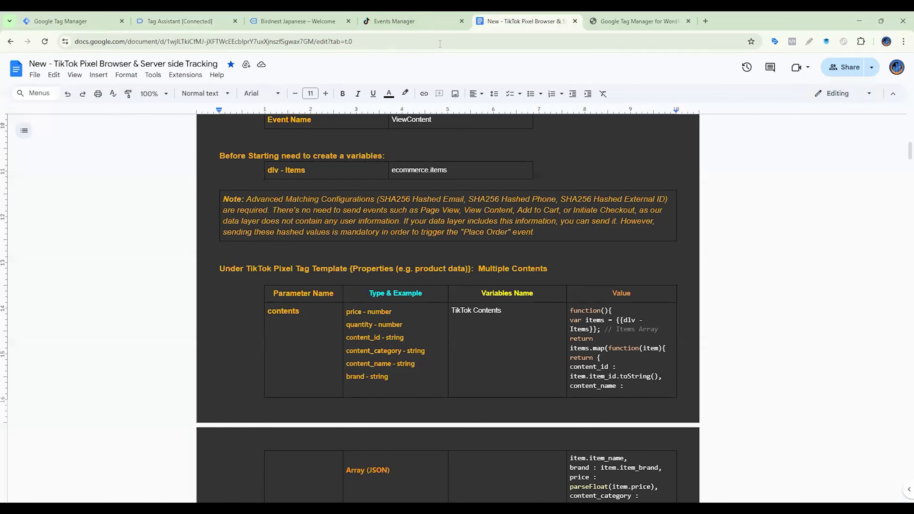
pyautogui.scroll(-3, 490, 322)
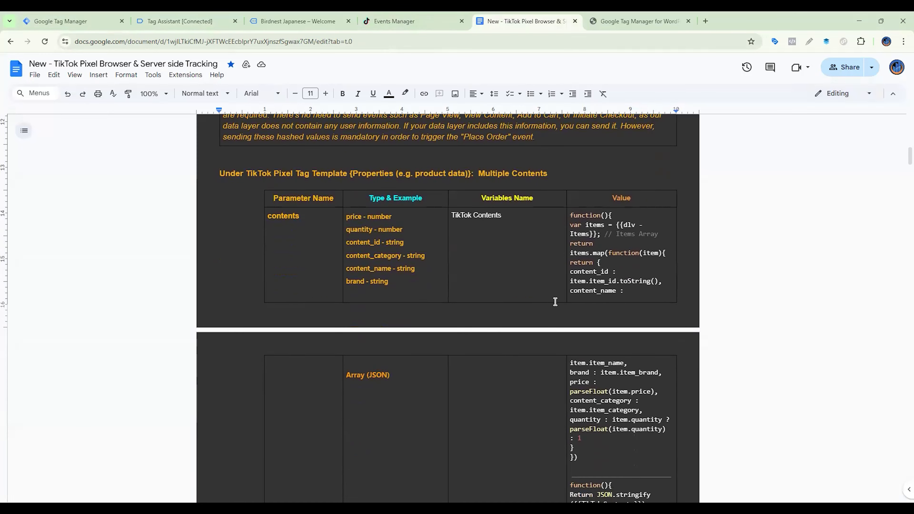
pyautogui.scroll(6, 564, 225)
pyautogui.tripleClick(269, 266)
pyautogui.hotkey('ctrl', 'c')
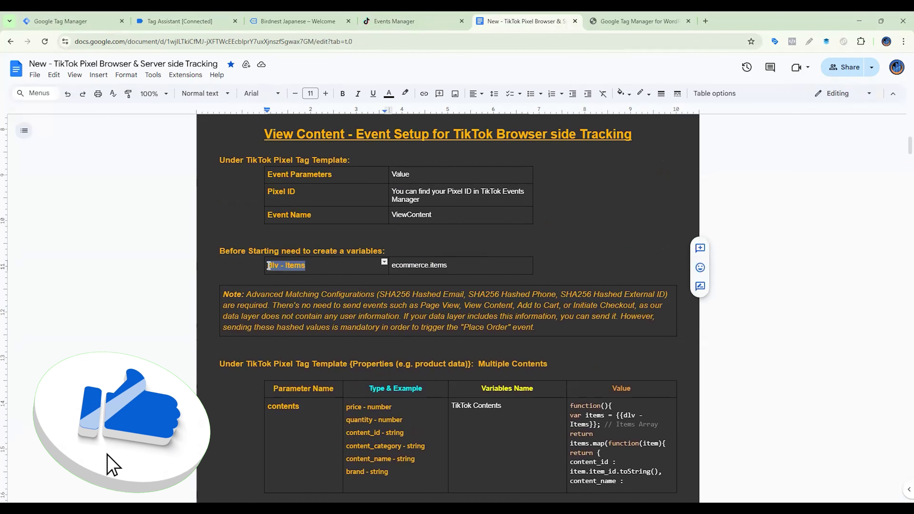
pyautogui.click(72, 21)
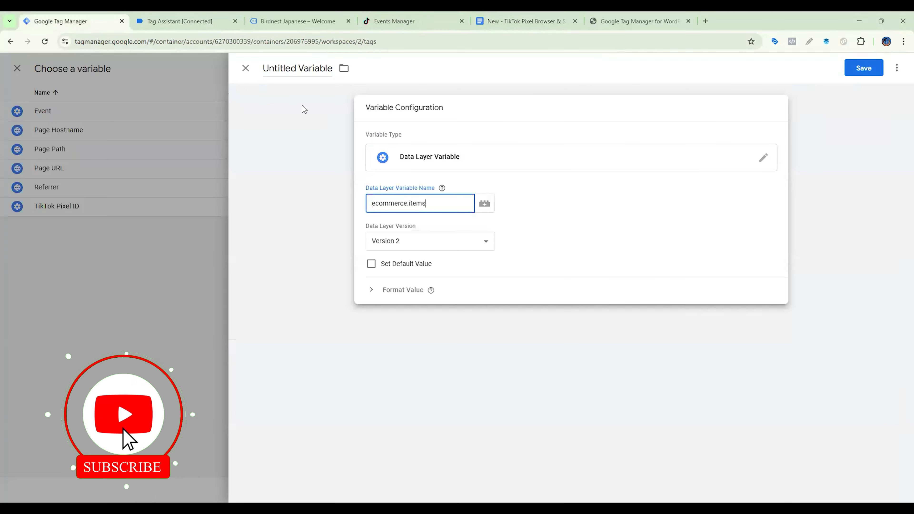
pyautogui.click(296, 68)
pyautogui.hotkey('ctrl', 'v')
pyautogui.click(866, 69)
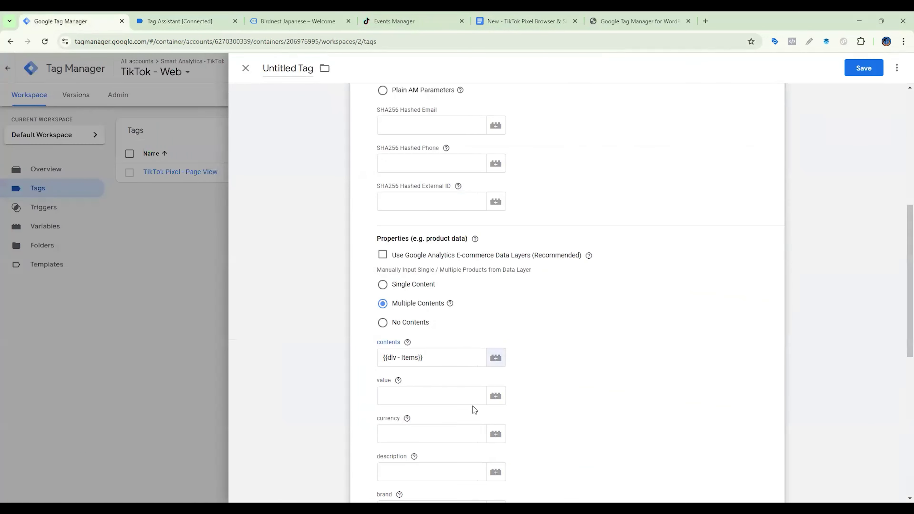
# Clear the {{dlv - Items}} reference from the tag's contents property and start a new Custom JavaScript variable for it
pyautogui.moveTo(446, 356); pyautogui.dragTo(375, 369)
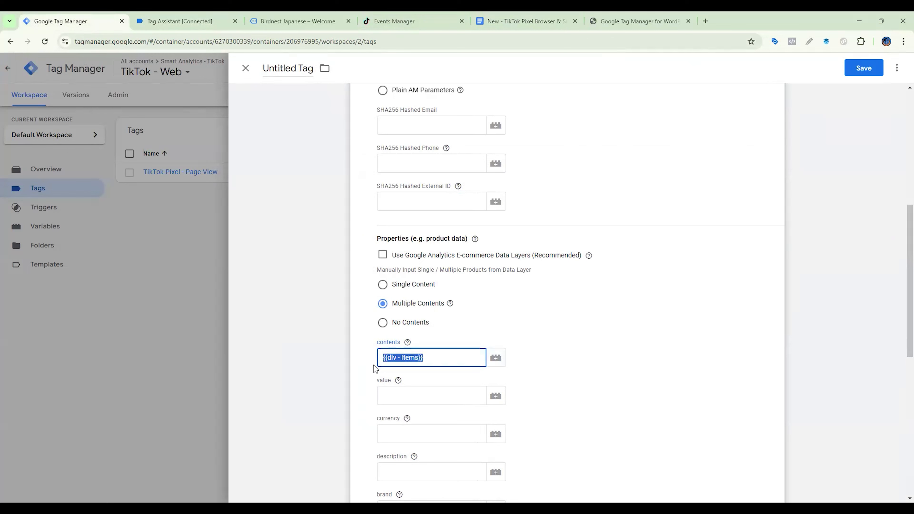
pyautogui.press('BackSpace')
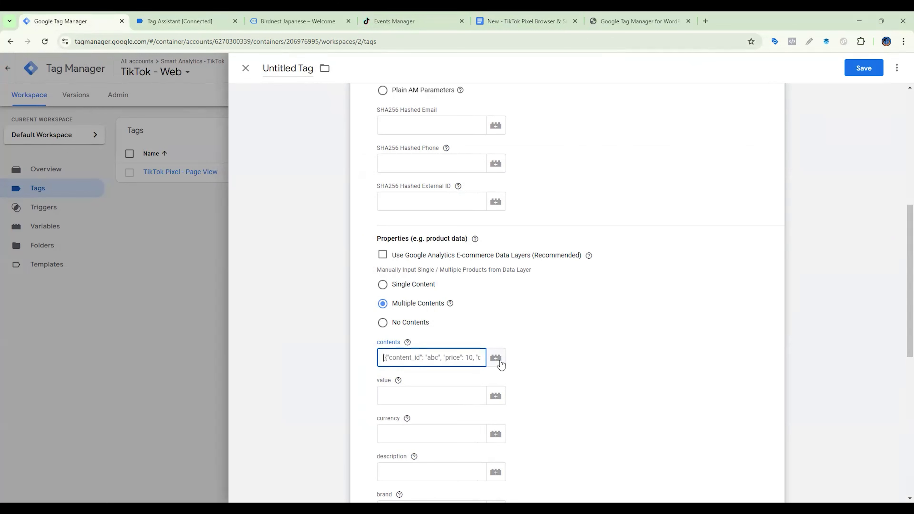
pyautogui.click(497, 361)
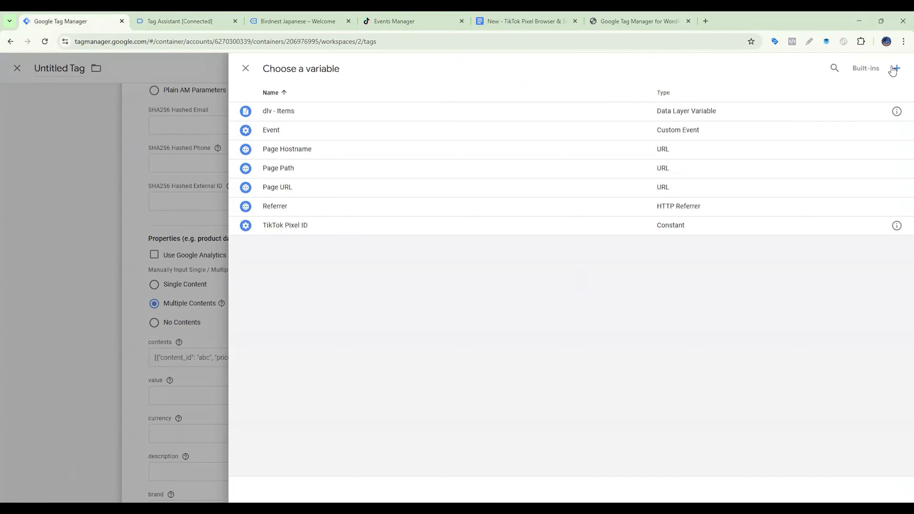
pyautogui.click(892, 67)
pyautogui.click(685, 157)
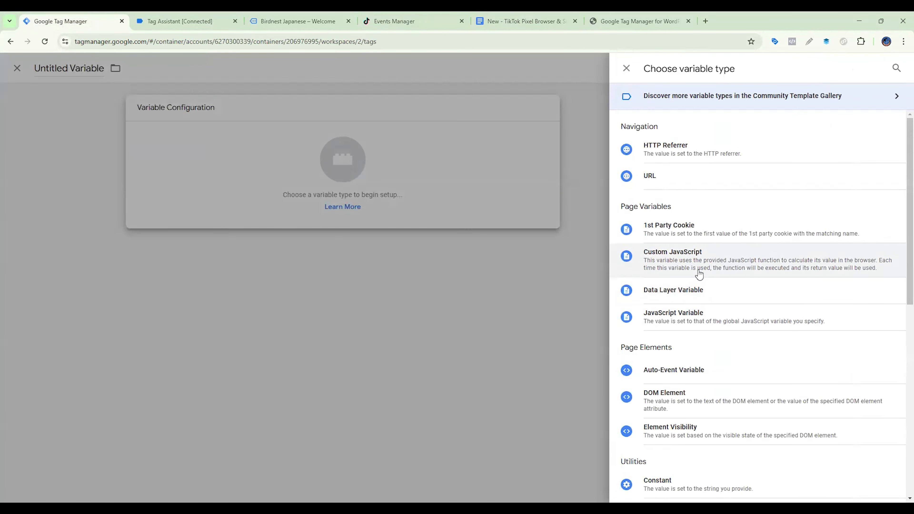
pyautogui.click(699, 268)
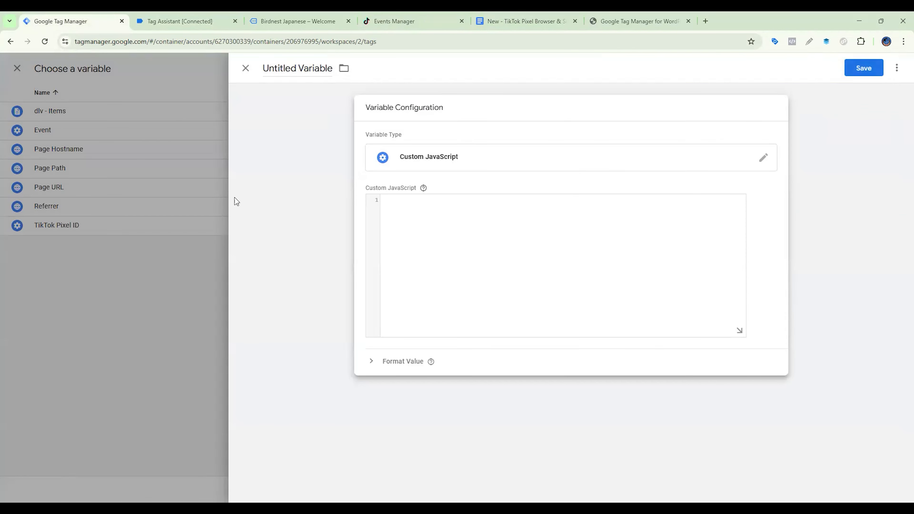
# Copy the items.map function for contents from the tracking document into the Custom JavaScript variable's code
pyautogui.click(502, 16)
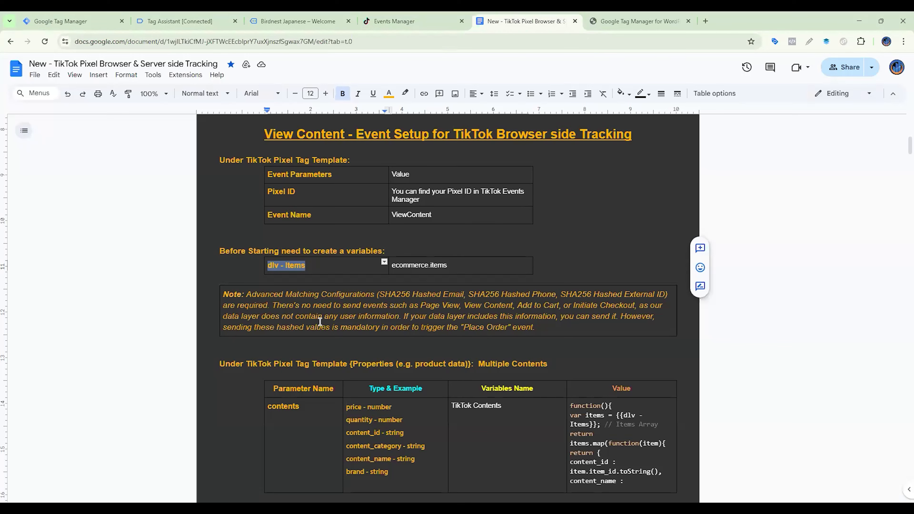
pyautogui.scroll(-4, 367, 296)
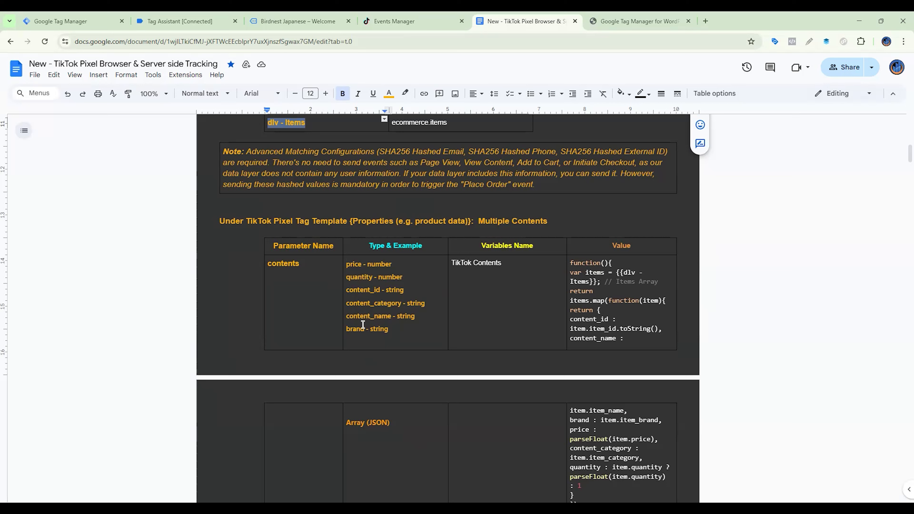
pyautogui.scroll(-3, 410, 326)
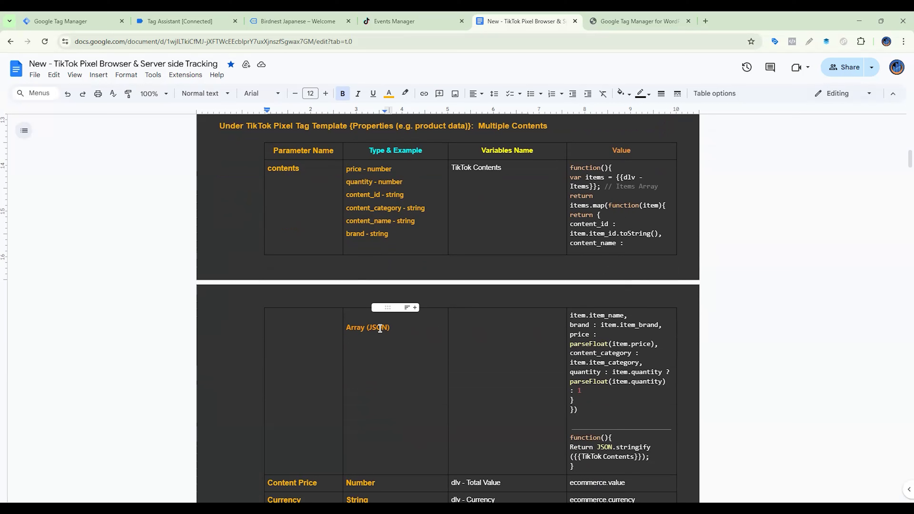
pyautogui.moveTo(572, 166); pyautogui.dragTo(587, 413)
pyautogui.hotkey('ctrl', 'c')
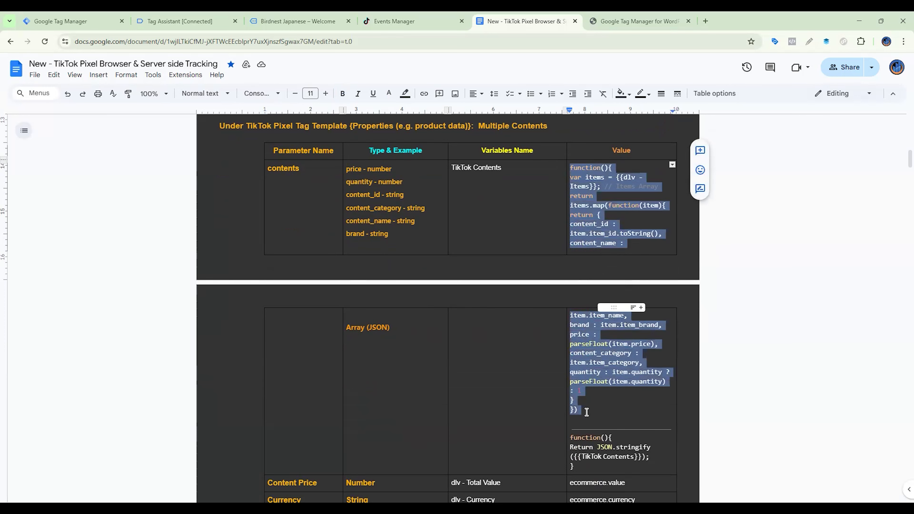
pyautogui.click(180, 21)
pyautogui.click(72, 20)
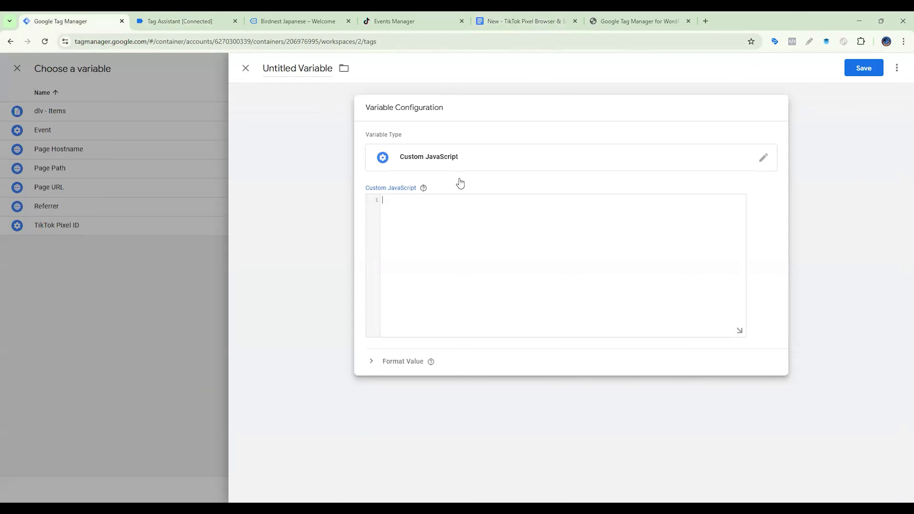
pyautogui.hotkey('ctrl', 'v')
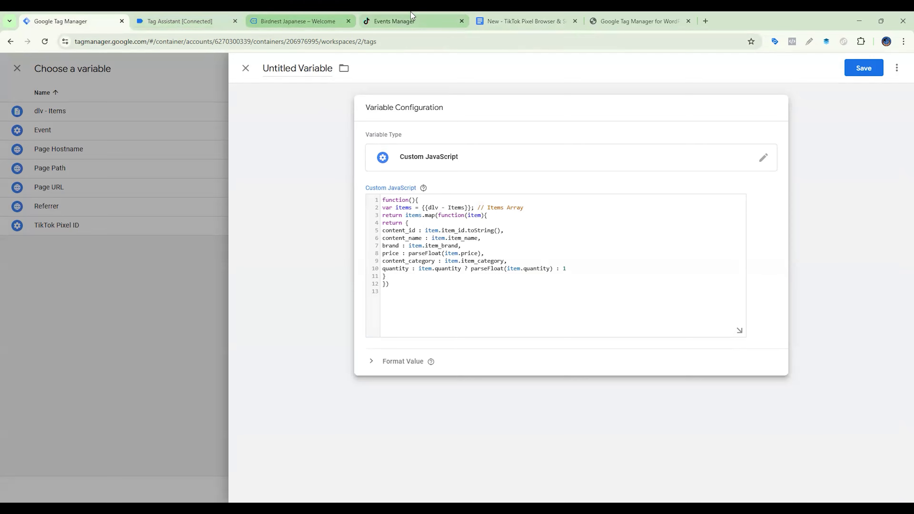
# Name the item-mapping variable "TikTok Contents", copying the name from the tracking document, and save it
pyautogui.click(492, 18)
pyautogui.scroll(-2, 697, 390)
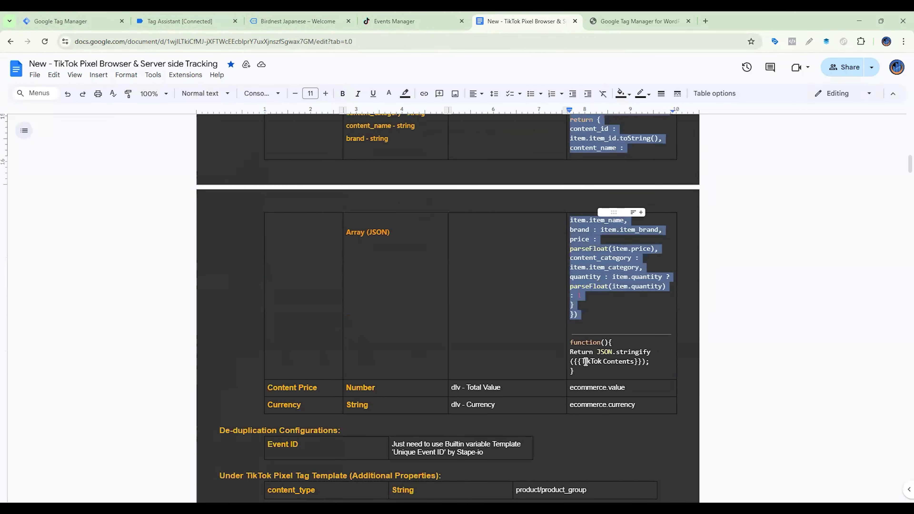
pyautogui.moveTo(582, 361); pyautogui.dragTo(634, 362)
pyautogui.hotkey('ctrl', 'c')
pyautogui.click(87, 21)
pyautogui.click(297, 68)
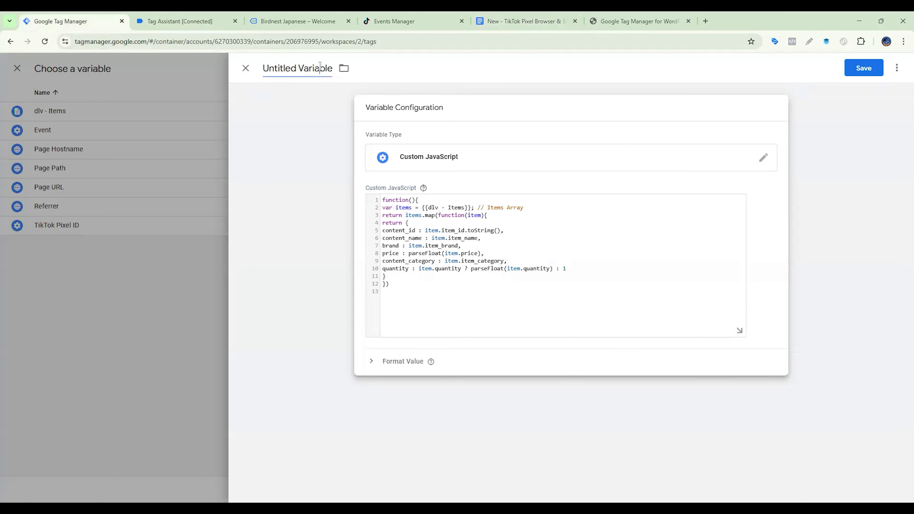
pyautogui.hotkey('ctrl', 'a')
pyautogui.hotkey('ctrl', 'v')
pyautogui.click(854, 75)
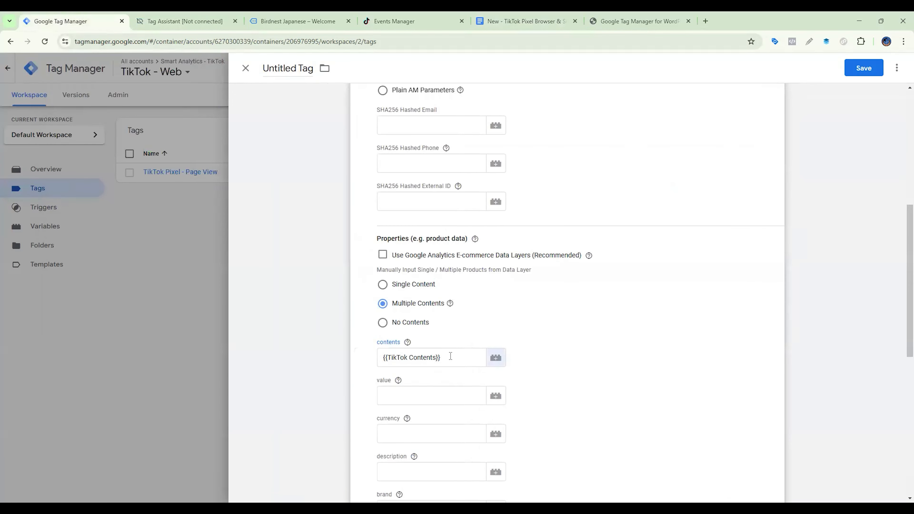
# Remove {{TikTok Contents}} from the tag's contents property and start another Custom JavaScript variable for it
pyautogui.moveTo(441, 357); pyautogui.dragTo(380, 361)
pyautogui.press('BackSpace')
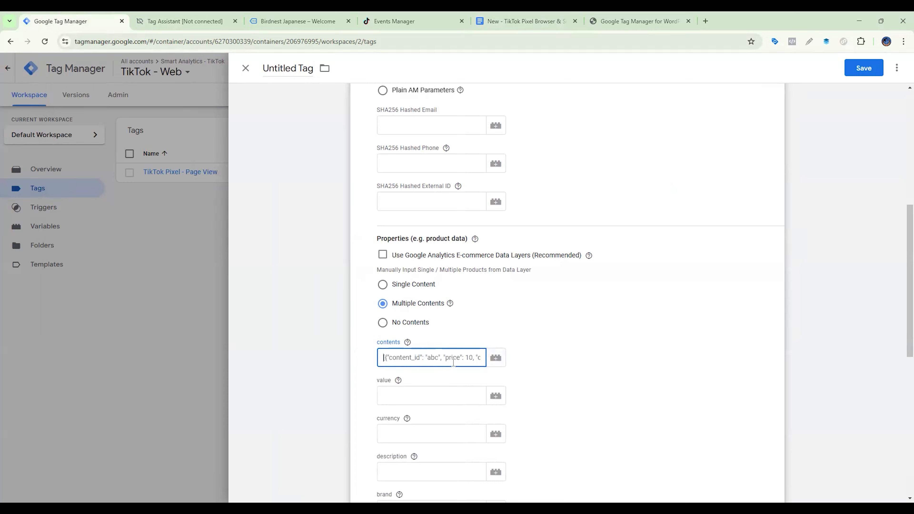
pyautogui.click(502, 357)
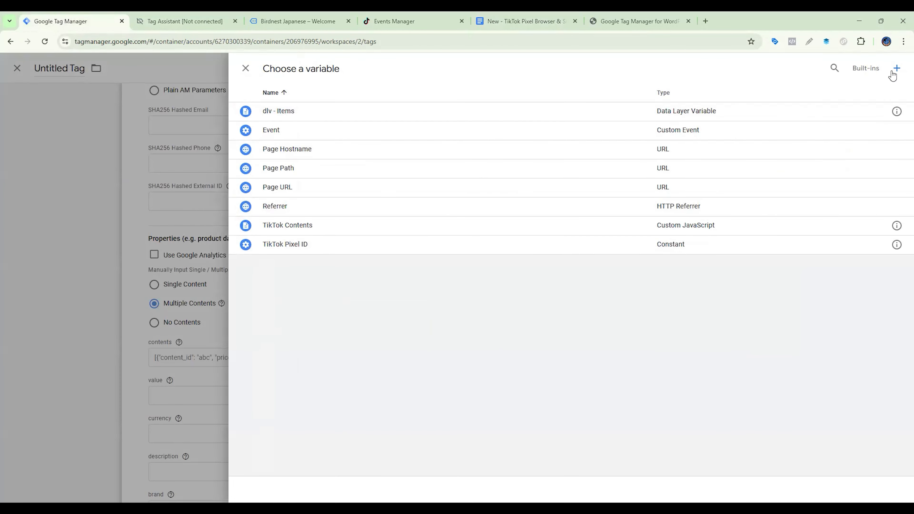
pyautogui.click(896, 71)
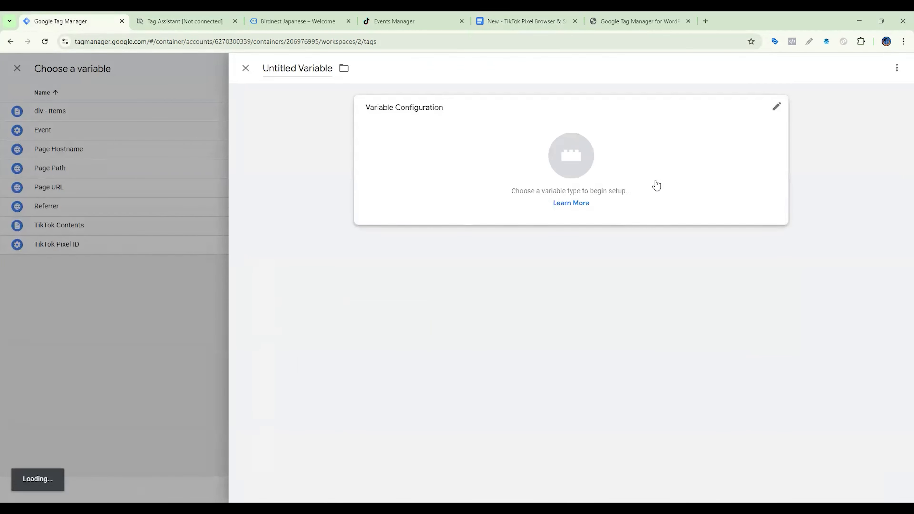
pyautogui.click(655, 186)
pyautogui.click(684, 254)
# Fill the new variable's code with the JSON.stringify function for {{TikTok Contents}} from the tracking document
pyautogui.hotkey('ctrl', '5')
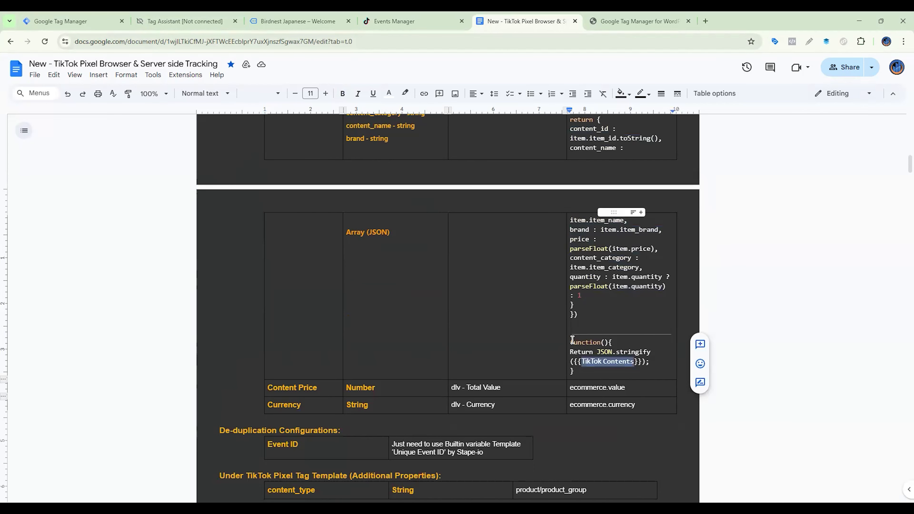
pyautogui.moveTo(572, 340); pyautogui.dragTo(578, 372)
pyautogui.hotkey('ctrl', 'c')
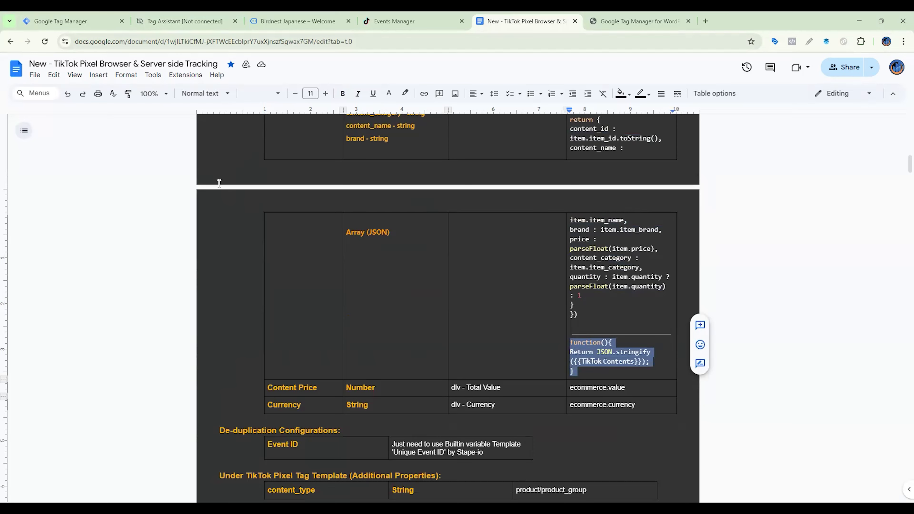
pyautogui.hotkey('ctrl', '1')
pyautogui.hotkey('ctrl', 'v')
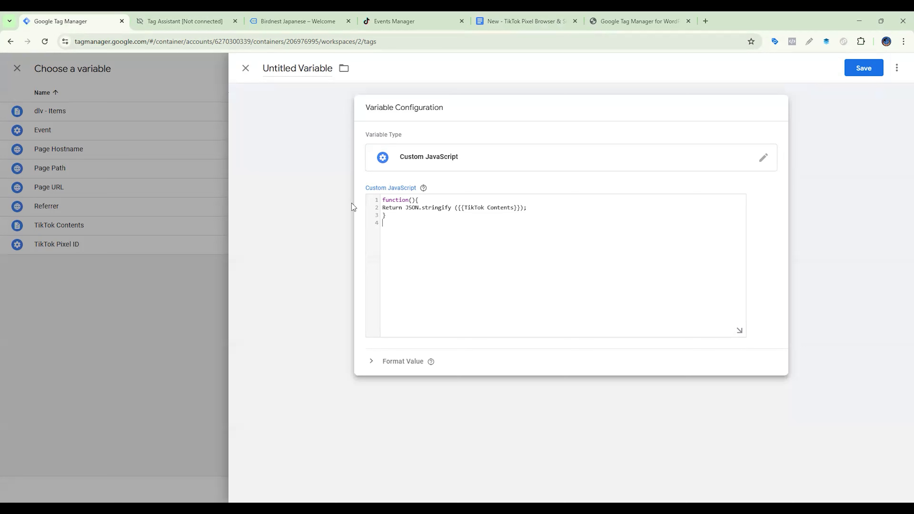
# Name the JSON.stringify variable "contents" and save it into the tag's contents property
pyautogui.click(293, 69)
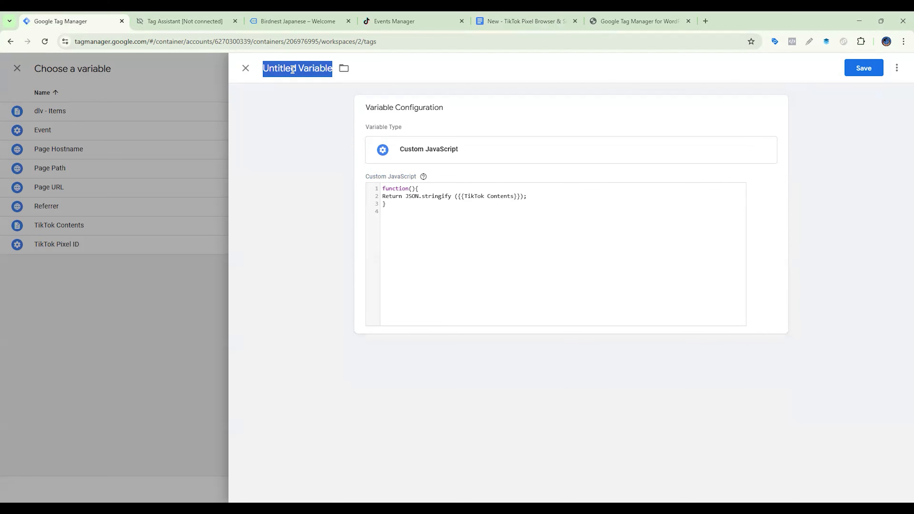
pyautogui.write('CON')
pyautogui.press('BackSpace')
pyautogui.press('BackSpace')
pyautogui.press('BackSpace')
pyautogui.write('contents')
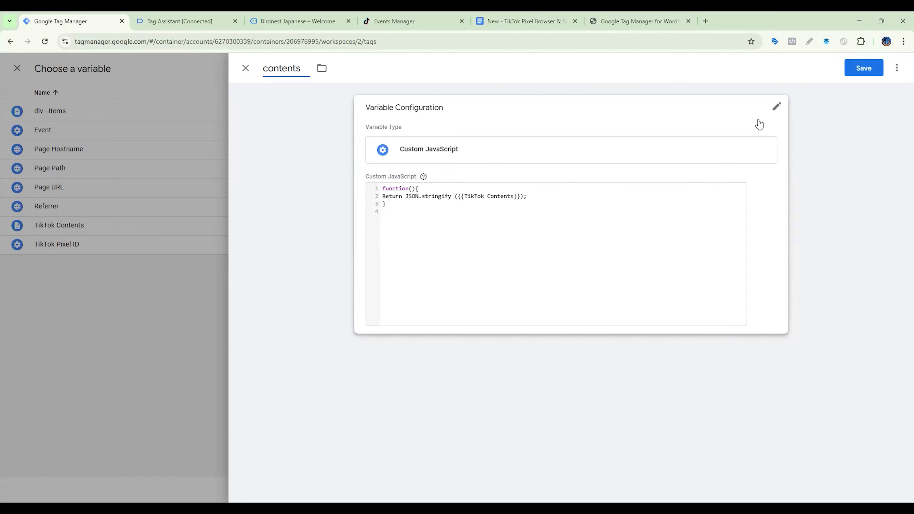
pyautogui.click(864, 69)
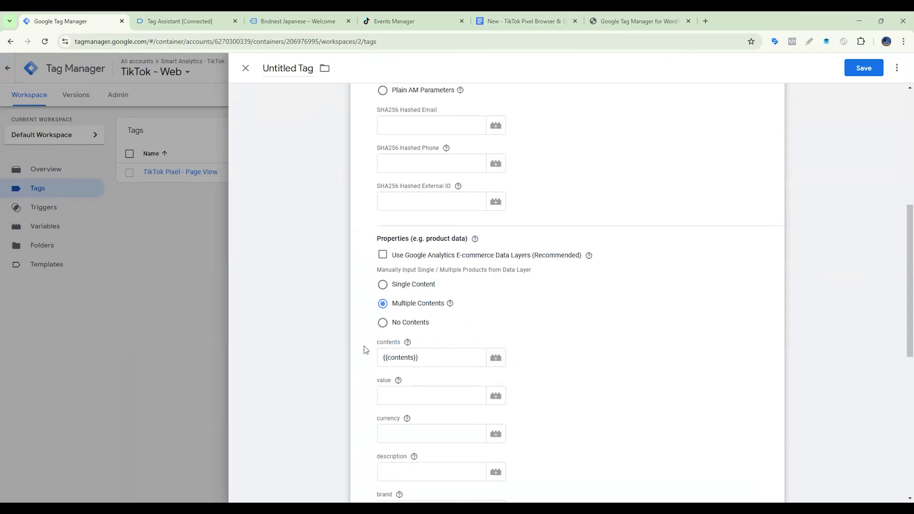
# Check the value key in the view_item data layer call and start a Data Layer Variable for the tag's value property
pyautogui.scroll(-1, 466, 335)
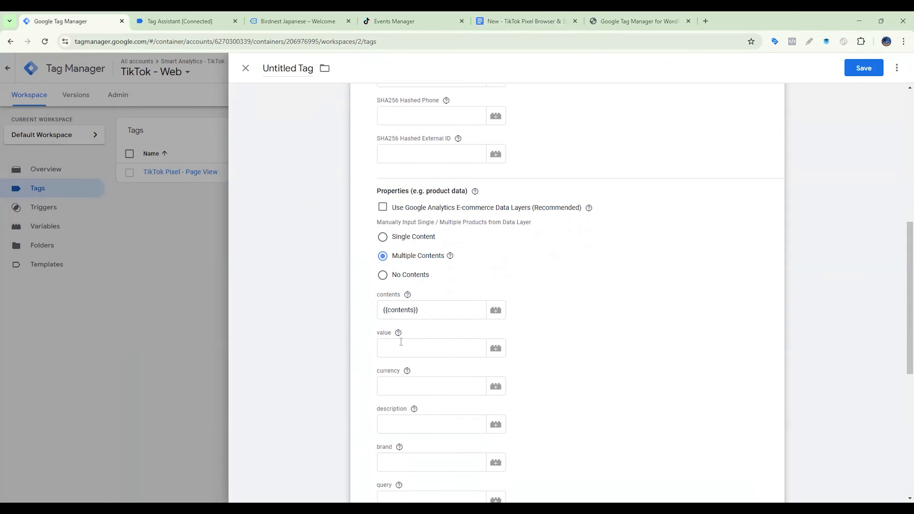
pyautogui.click(205, 15)
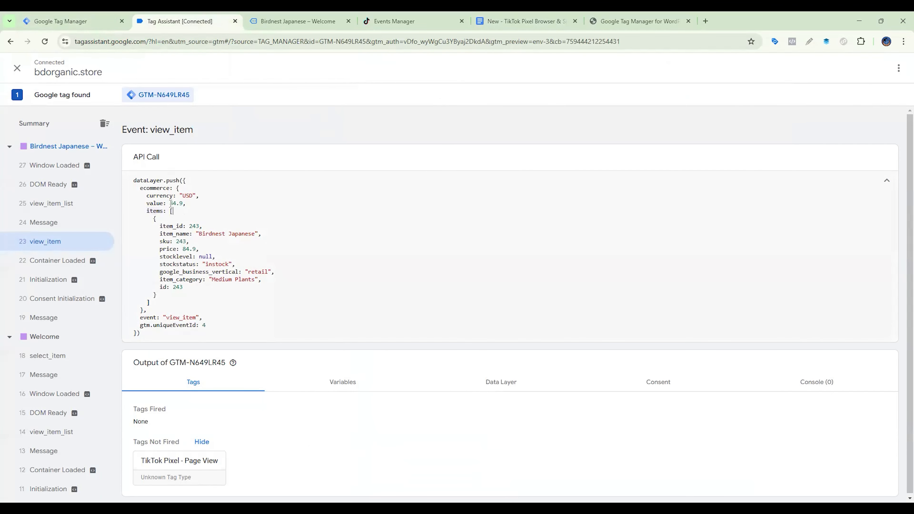
pyautogui.moveTo(171, 204); pyautogui.dragTo(157, 188)
pyautogui.moveTo(146, 203); pyautogui.dragTo(161, 202)
pyautogui.click(93, 21)
pyautogui.click(439, 355)
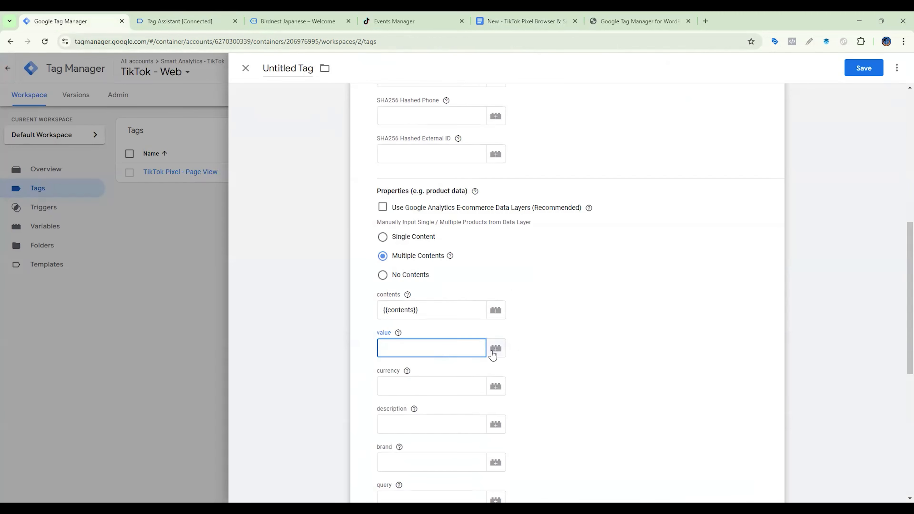
pyautogui.click(496, 349)
pyautogui.click(897, 68)
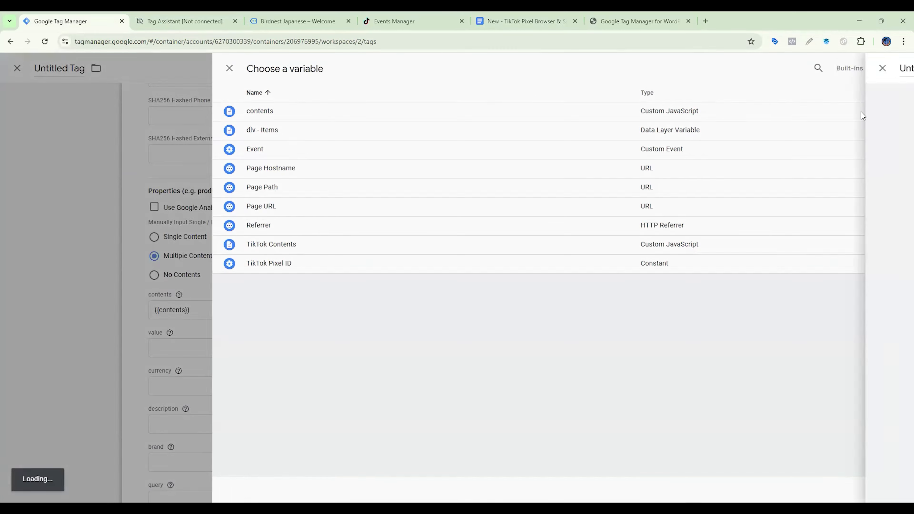
pyautogui.click(696, 289)
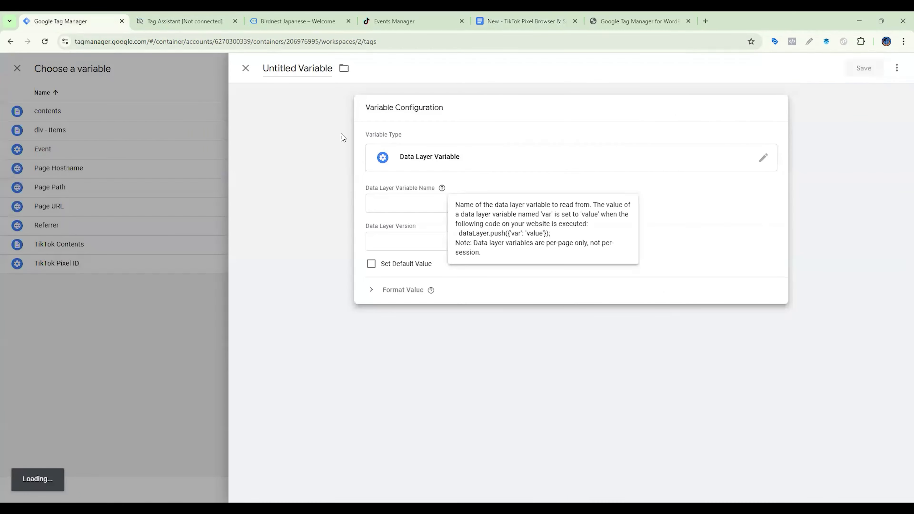
# Set the data layer variable name to ecommerce.value, copying ecommerce from the view_item call in Tag Assistant
pyautogui.click(181, 21)
pyautogui.doubleClick(153, 215)
pyautogui.hotkey('ctrl', 'c')
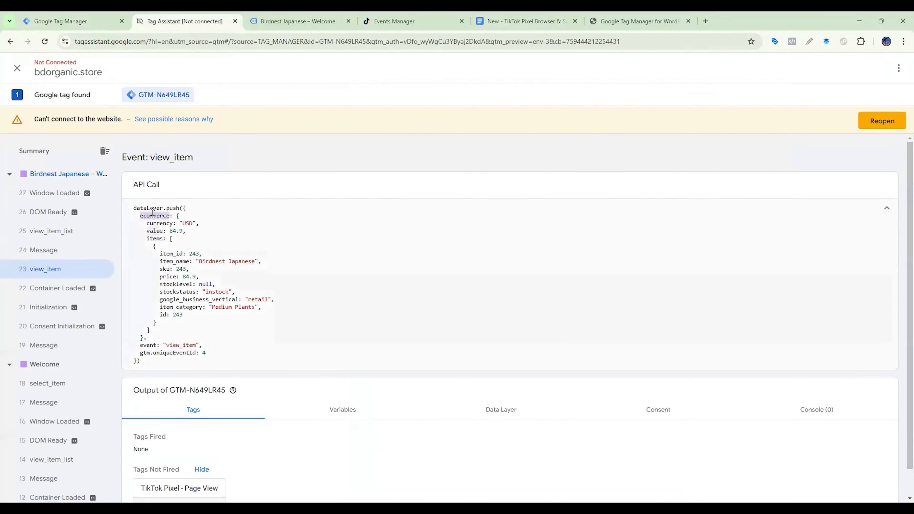
pyautogui.click(69, 21)
pyautogui.hotkey('ctrl', 'v')
pyautogui.hotkey('ctrl', 'z')
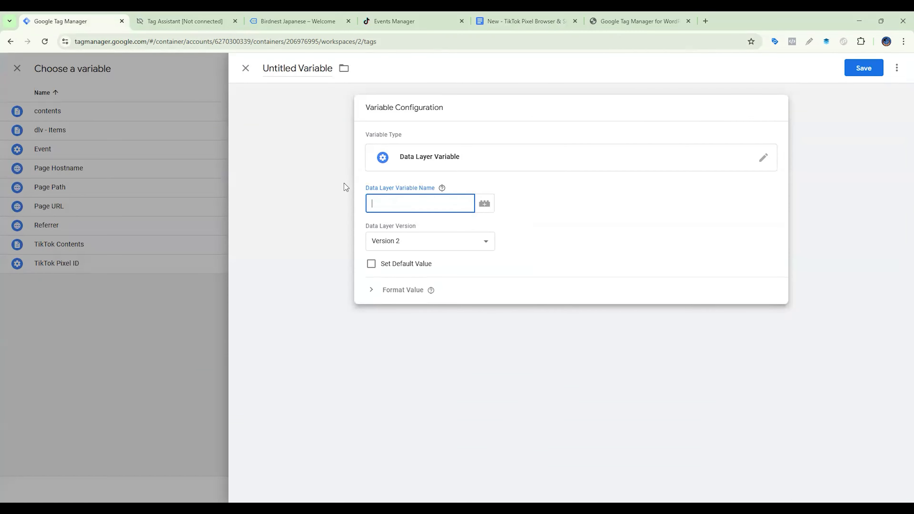
pyautogui.click(182, 21)
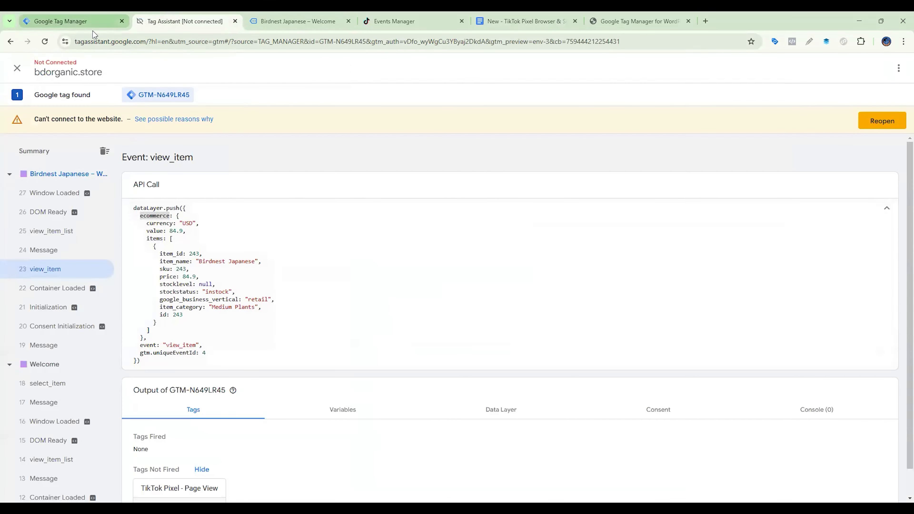
pyautogui.click(68, 21)
pyautogui.hotkey('ctrl', 'v')
pyautogui.write('.')
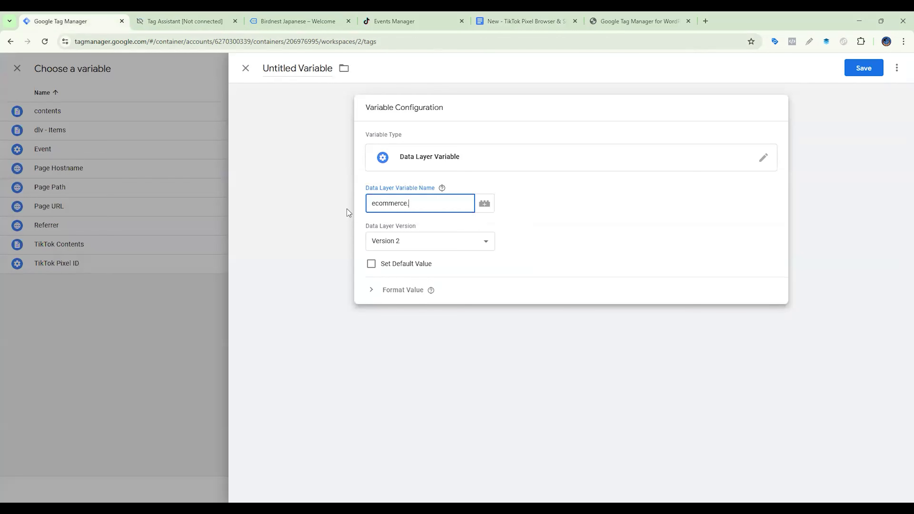
pyautogui.write('value')
pyautogui.click(218, 15)
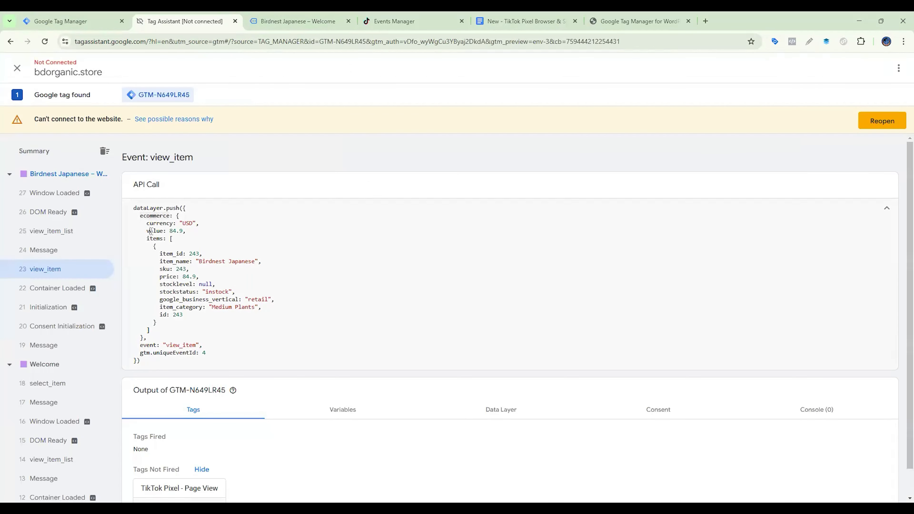
pyautogui.click(68, 20)
# Name the variable "dlv - Total Value", copying the name from the tracking document, and save it into the tag's value property
pyautogui.click(526, 21)
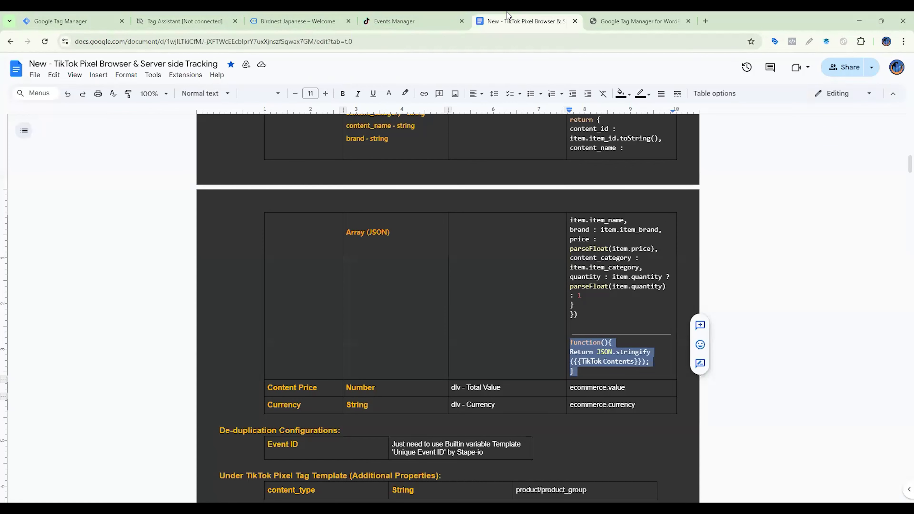
pyautogui.scroll(-1, 510, 336)
pyautogui.tripleClick(481, 340)
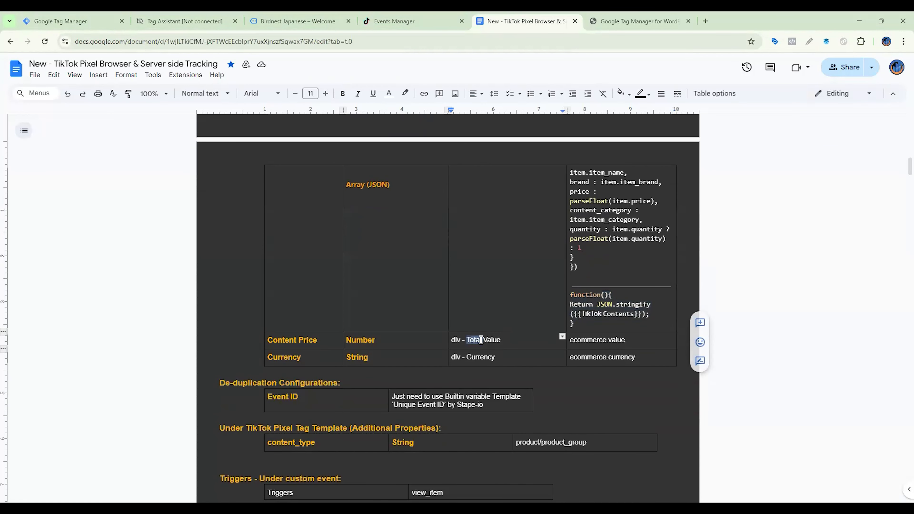
pyautogui.hotkey('ctrl', 'c')
pyautogui.click(69, 21)
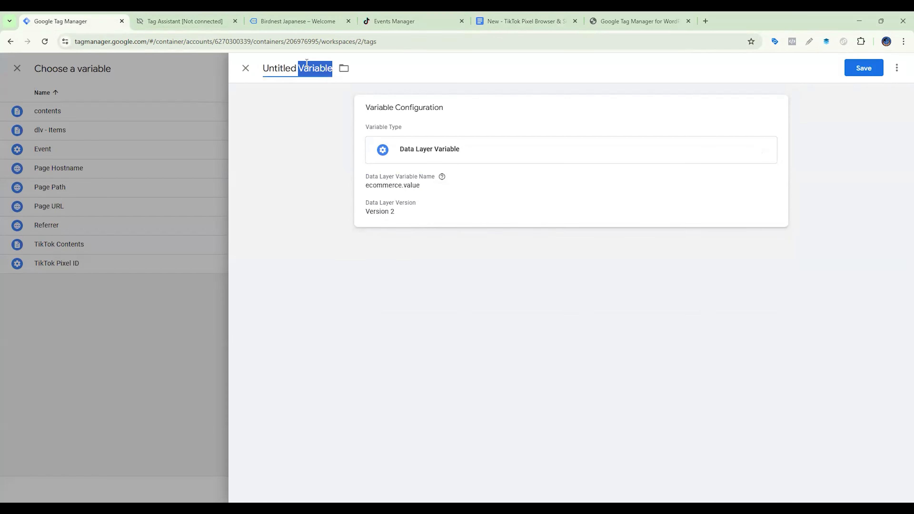
pyautogui.hotkey('ctrl', 'a')
pyautogui.hotkey('ctrl', 'v')
pyautogui.click(865, 70)
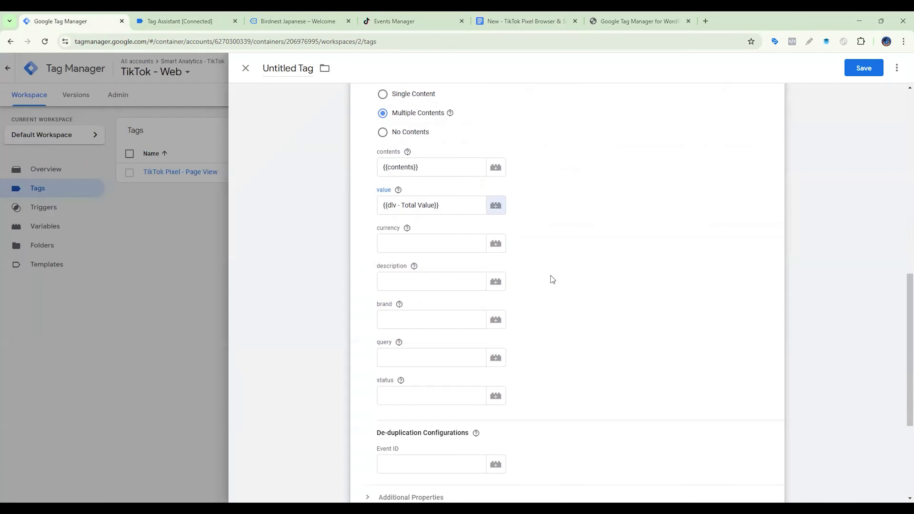
# Create a Data Layer Variable for the tag's currency property that reads ecommerce.currency, copying the keys from the view_item call
pyautogui.click(496, 244)
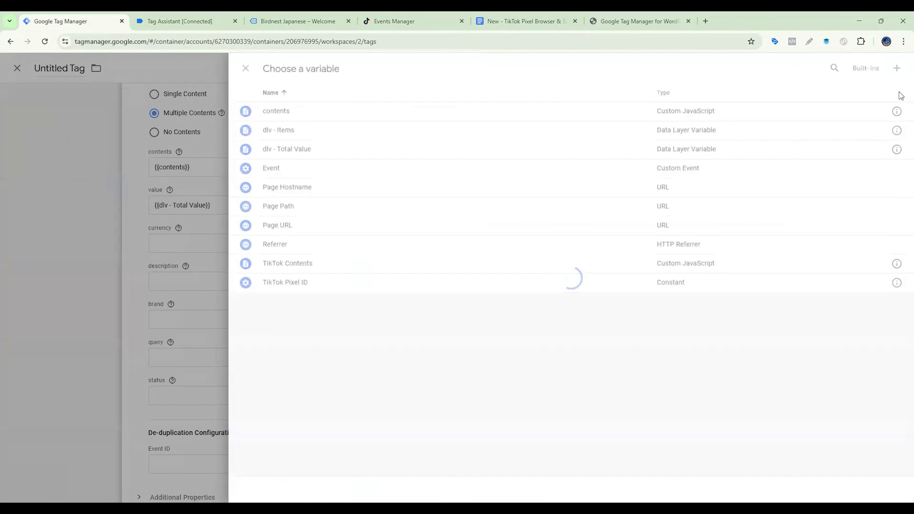
pyautogui.click(897, 70)
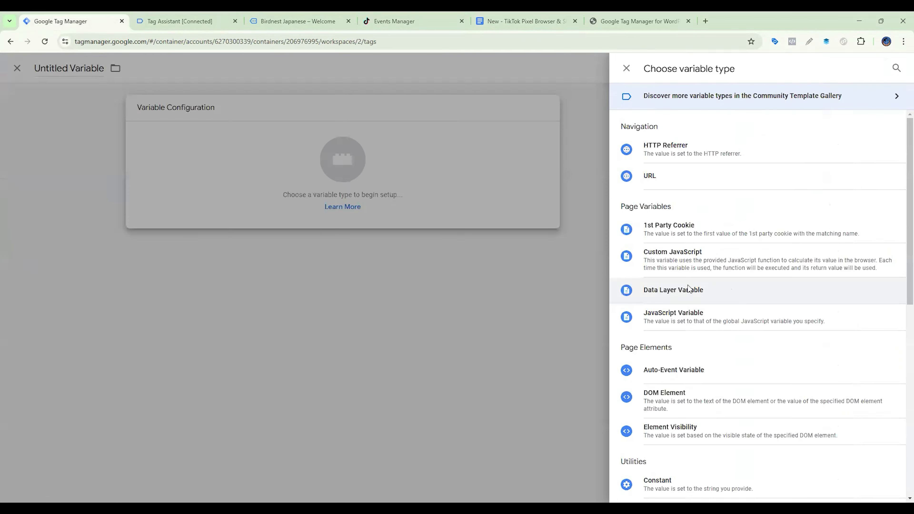
pyautogui.click(729, 290)
pyautogui.click(176, 16)
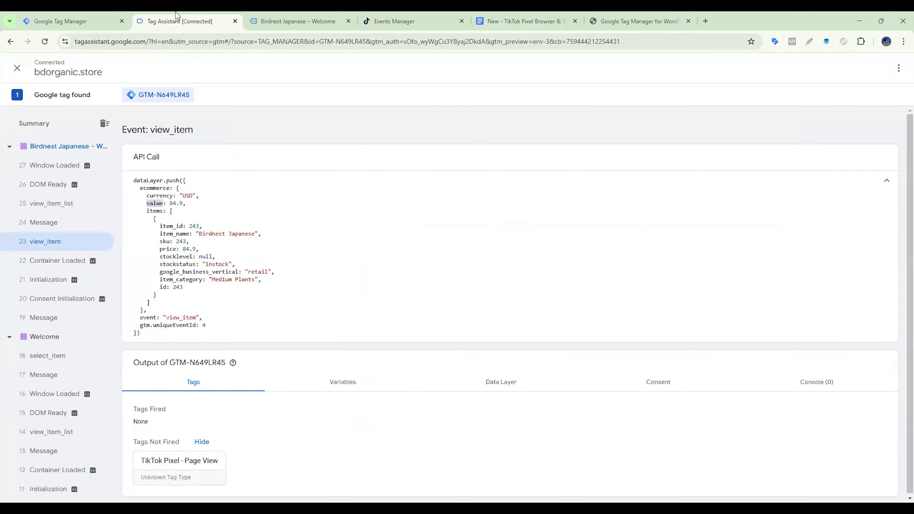
pyautogui.doubleClick(155, 188)
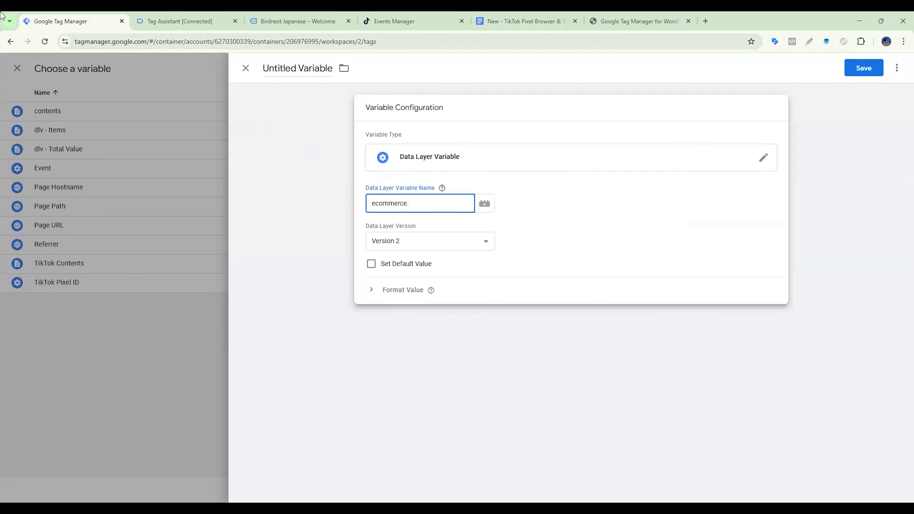
pyautogui.click(153, 22)
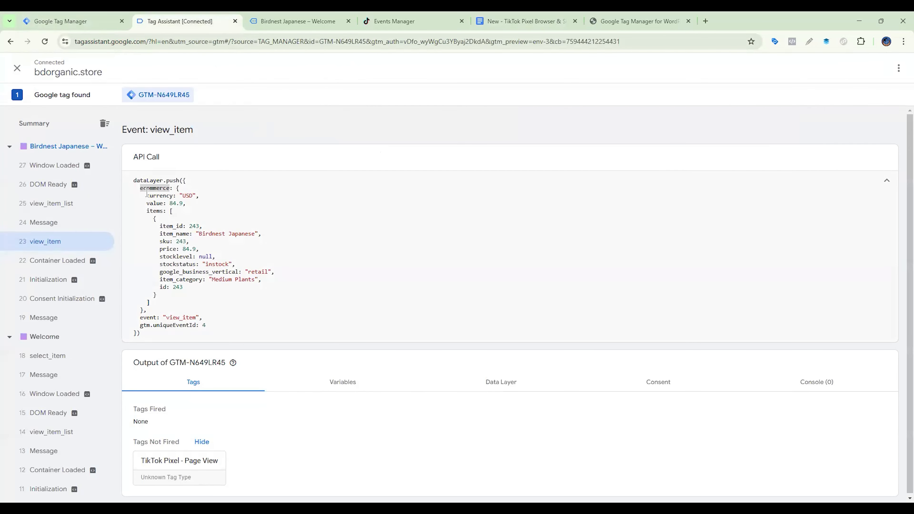
pyautogui.moveTo(147, 195)
pyautogui.mouseDown()
pyautogui.moveTo(193, 196)
pyautogui.moveTo(147, 196)
pyautogui.mouseUp()
pyautogui.click(162, 195)
pyautogui.click(54, 21)
pyautogui.hotkey('ctrl', 'v')
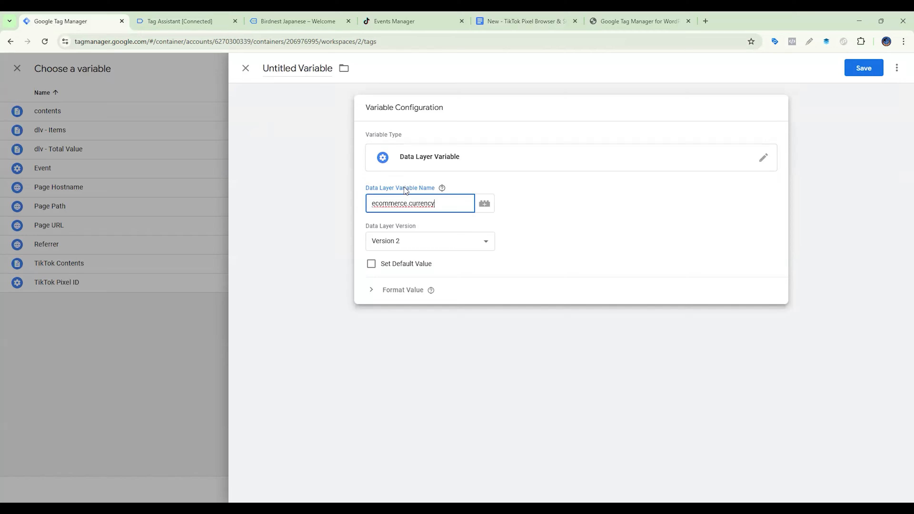
# Name the variable "dlv - Currency", copying the name from the tracking document, and save it into the tag's currency property
pyautogui.click(521, 17)
pyautogui.click(483, 356)
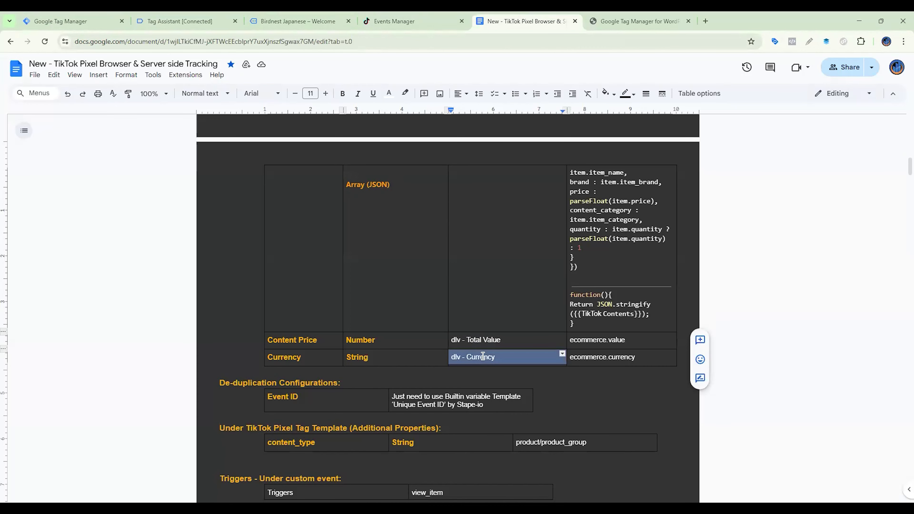
pyautogui.click(54, 21)
pyautogui.click(302, 69)
pyautogui.tripleClick(302, 69)
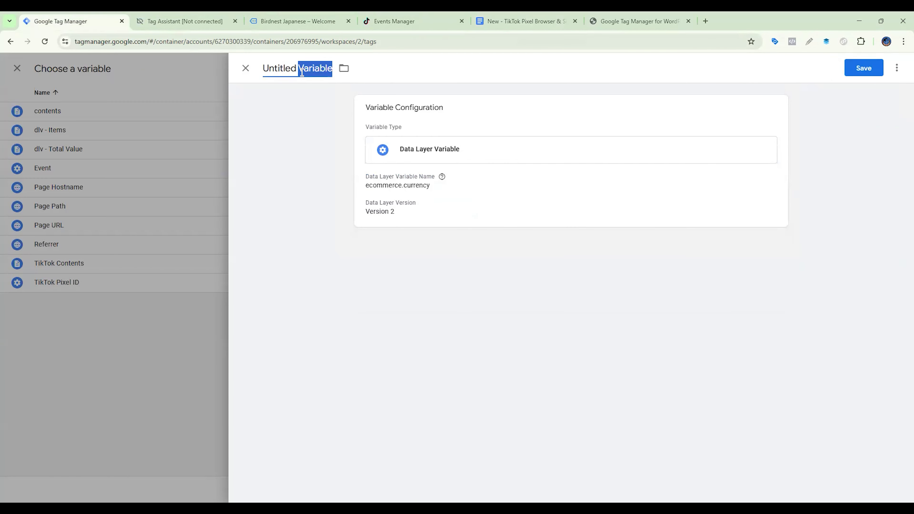
pyautogui.hotkey('ctrl', 'v')
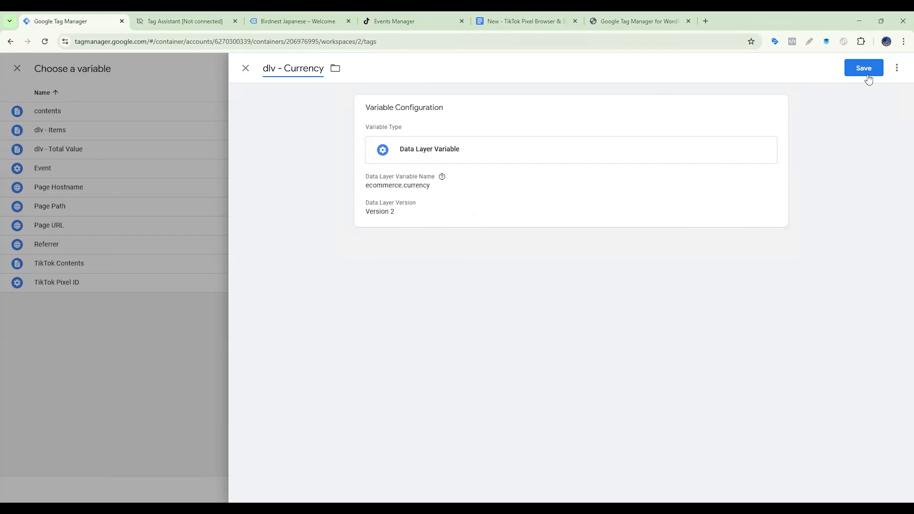
pyautogui.click(865, 69)
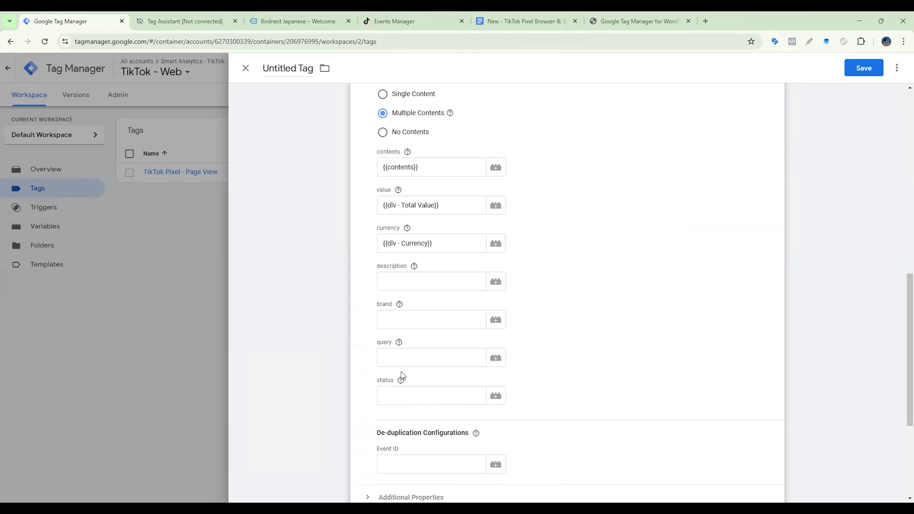
# Start a new variable for the tag's Event ID under De-duplication Configurations and bring up its variable type choices
pyautogui.scroll(-5, 543, 360)
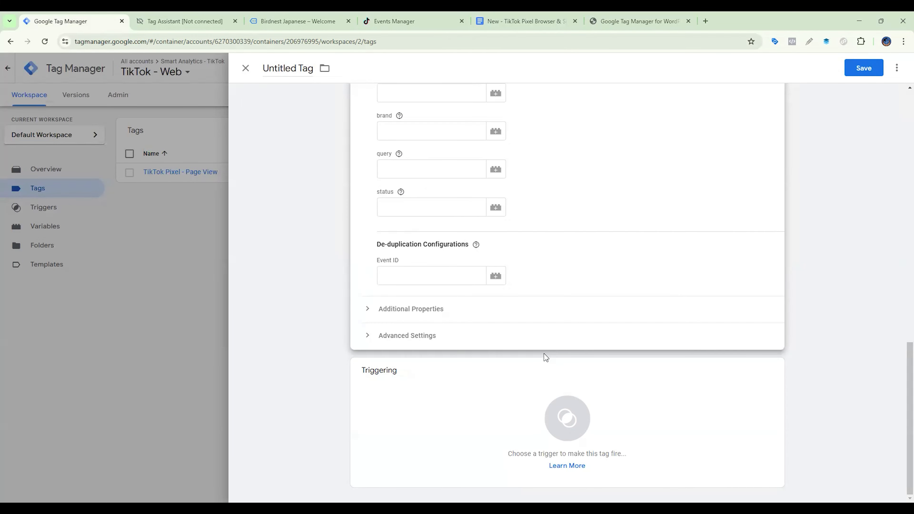
pyautogui.press('Tab')
pyautogui.press('Tab')
pyautogui.press('Return')
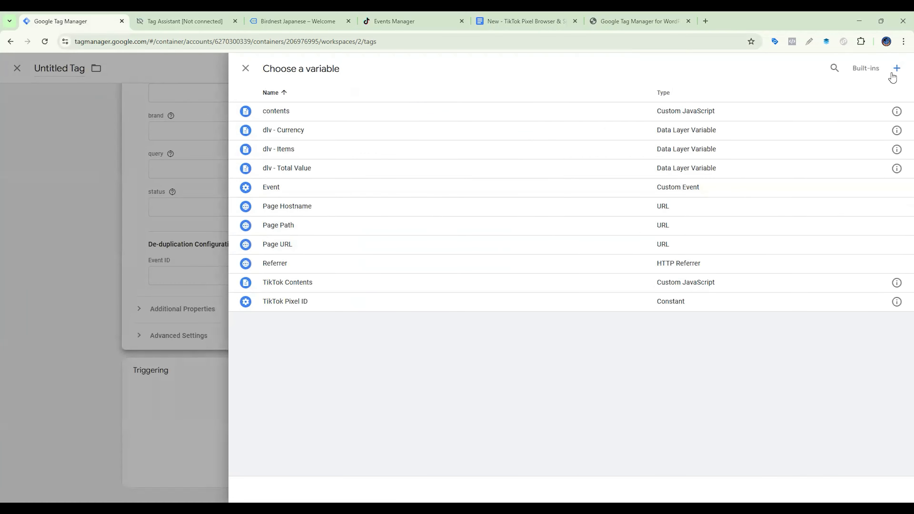
pyautogui.click(893, 74)
pyautogui.click(711, 145)
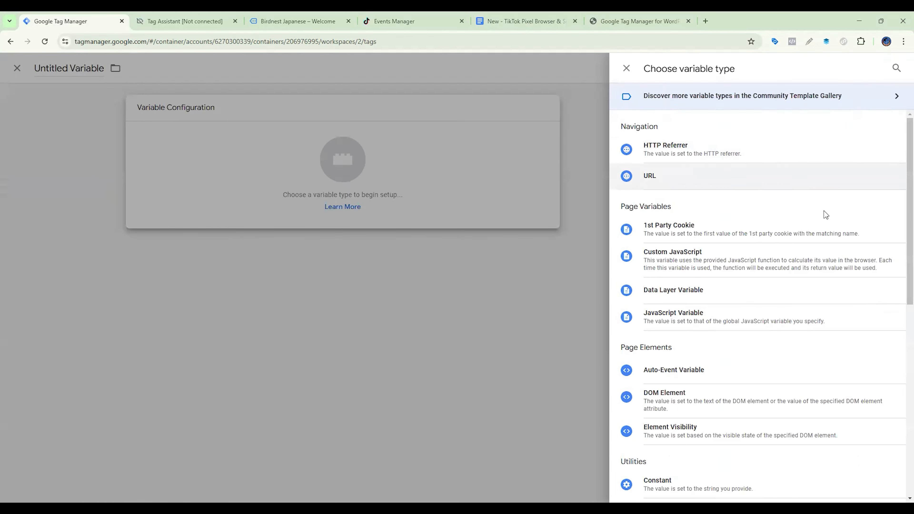
# Look through the variable types, then search the Community Template Gallery for "event" variable templates
pyautogui.scroll(-10, 810, 224)
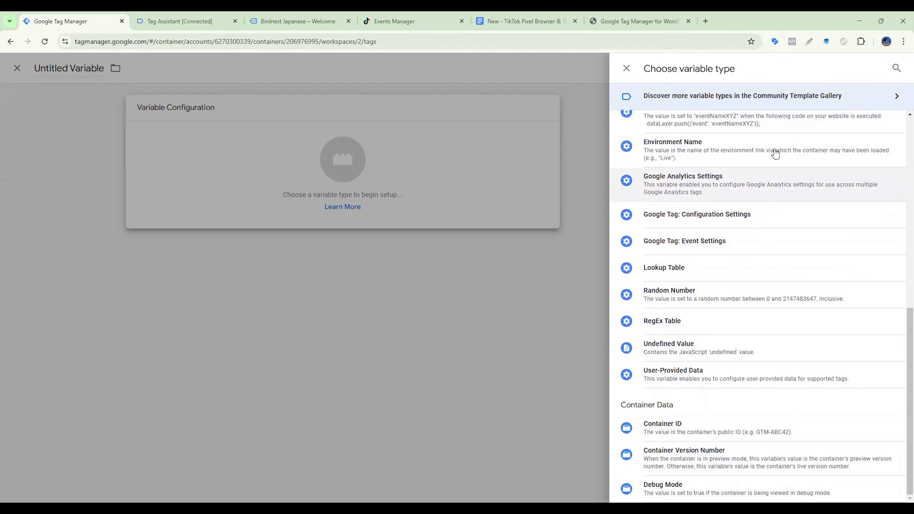
pyautogui.scroll(10, 776, 154)
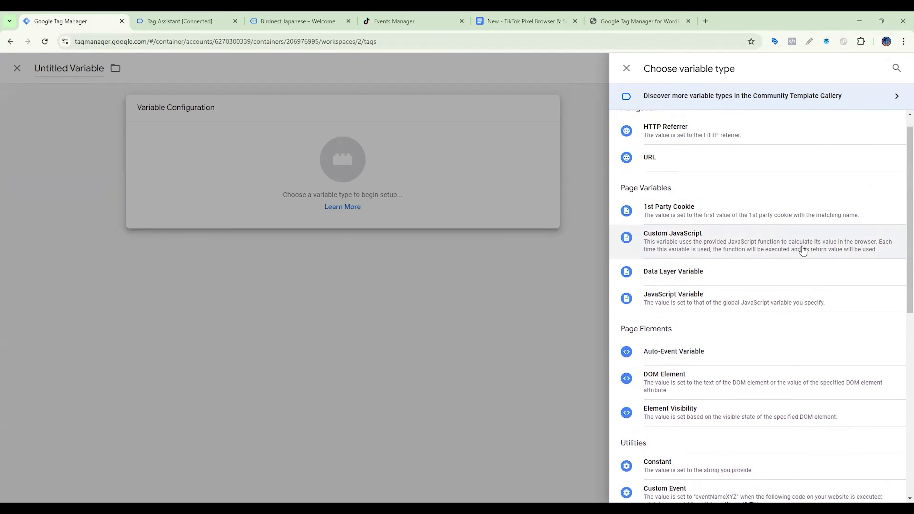
pyautogui.scroll(1, 760, 163)
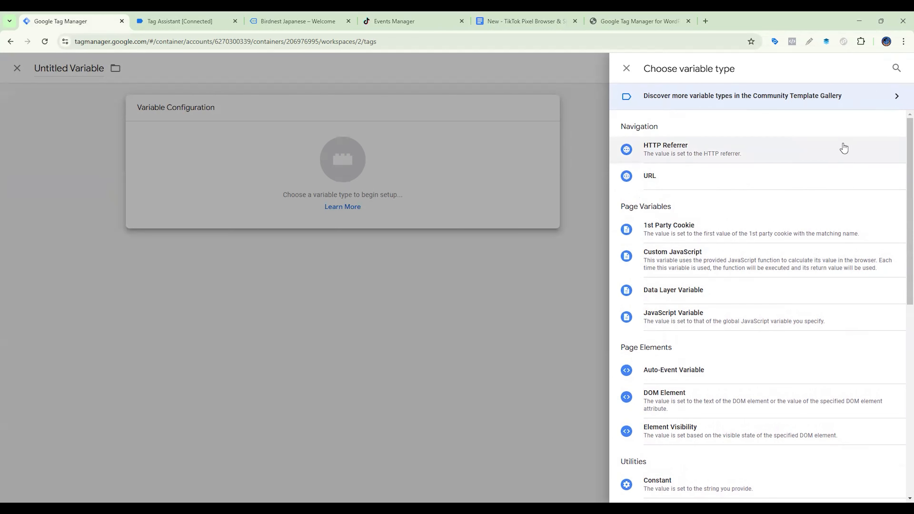
pyautogui.scroll(-5, 705, 237)
pyautogui.scroll(-5, 704, 239)
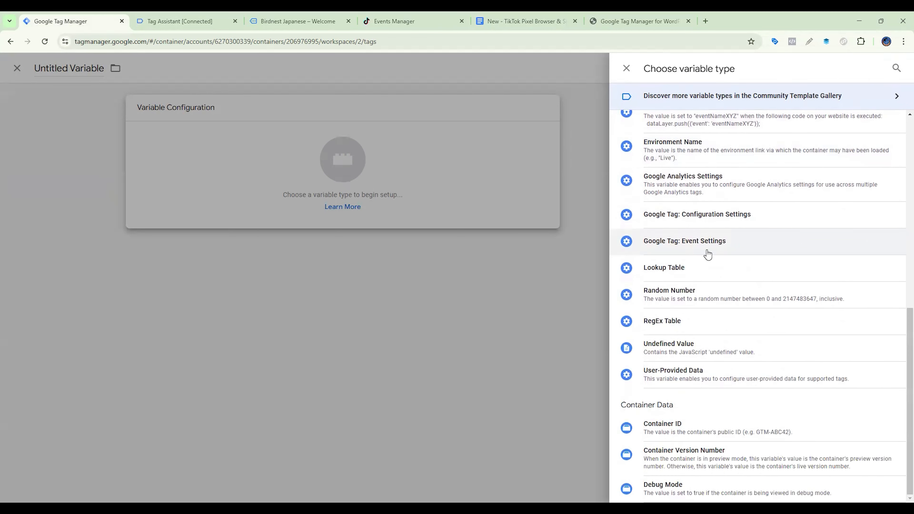
pyautogui.scroll(5, 717, 241)
pyautogui.scroll(5, 723, 238)
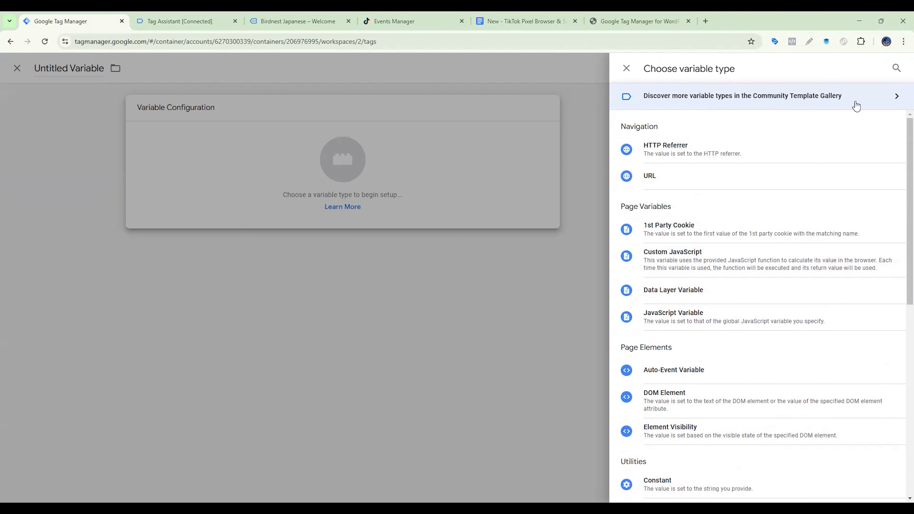
pyautogui.click(864, 105)
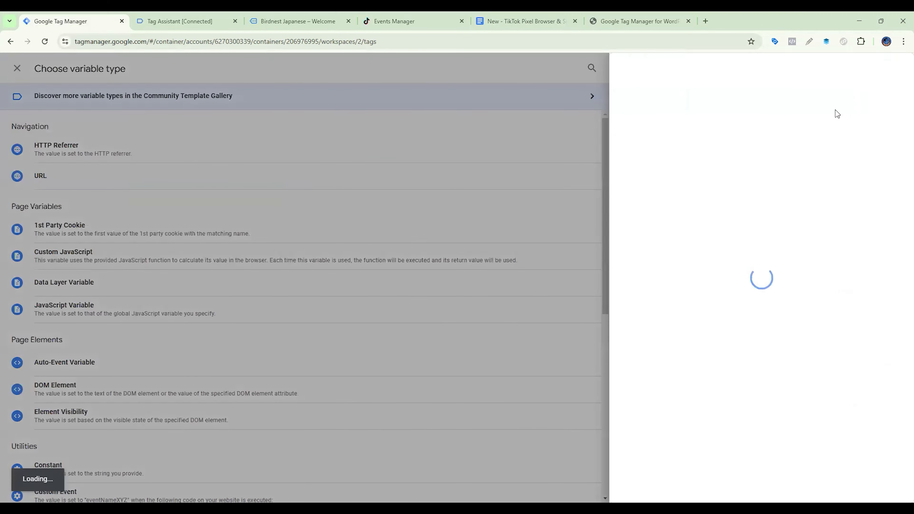
pyautogui.click(893, 68)
pyautogui.write('e')
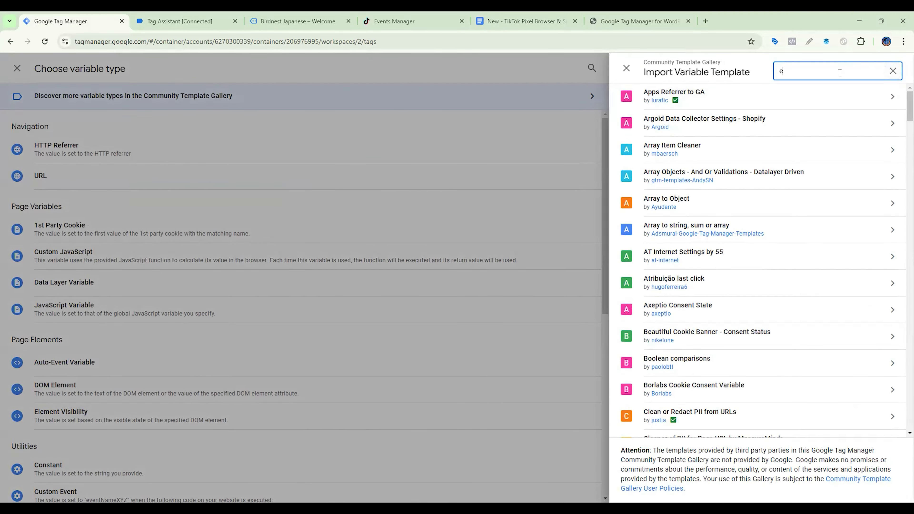
pyautogui.write('vent')
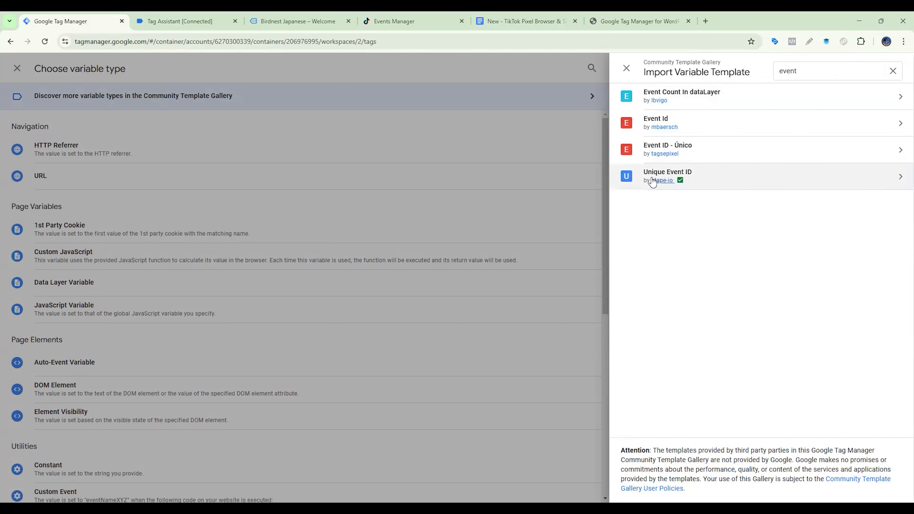
# Add the Unique Event ID variable template by stape-io to the workspace and accept its permissions
pyautogui.click(731, 182)
pyautogui.click(842, 68)
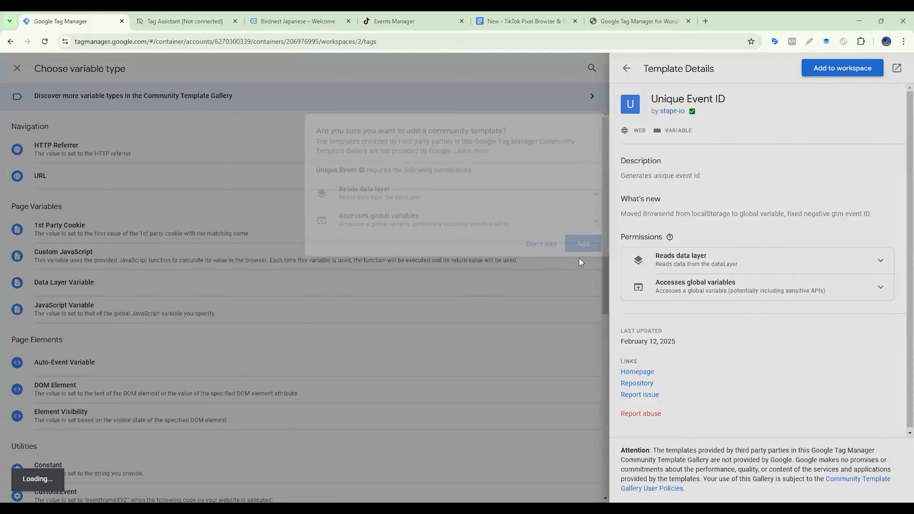
pyautogui.click(591, 239)
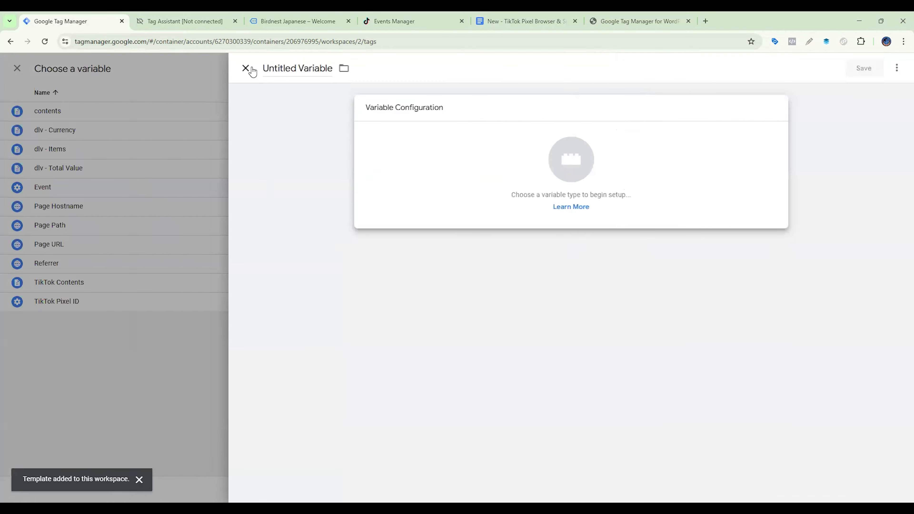
# Create a variable of the Unique Event ID type, named "Unique Event ID", and save it into the tag's Event ID field
pyautogui.click(246, 67)
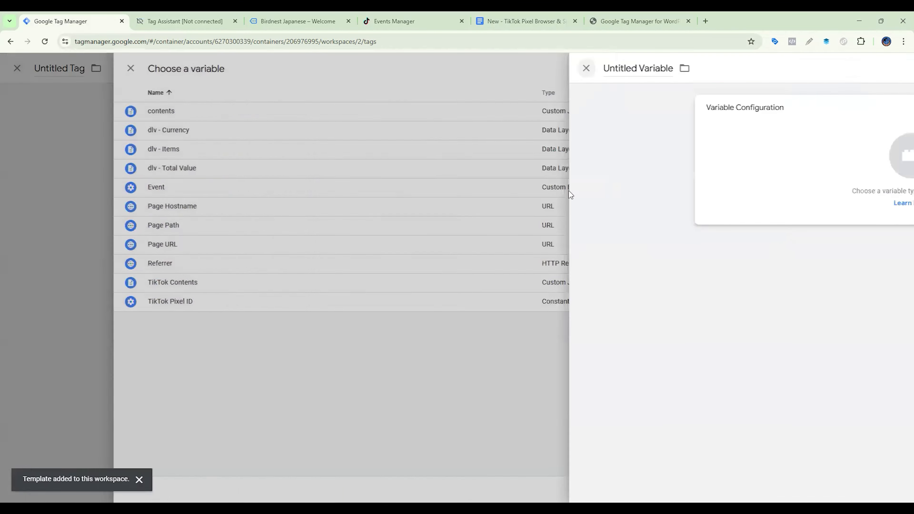
pyautogui.click(897, 67)
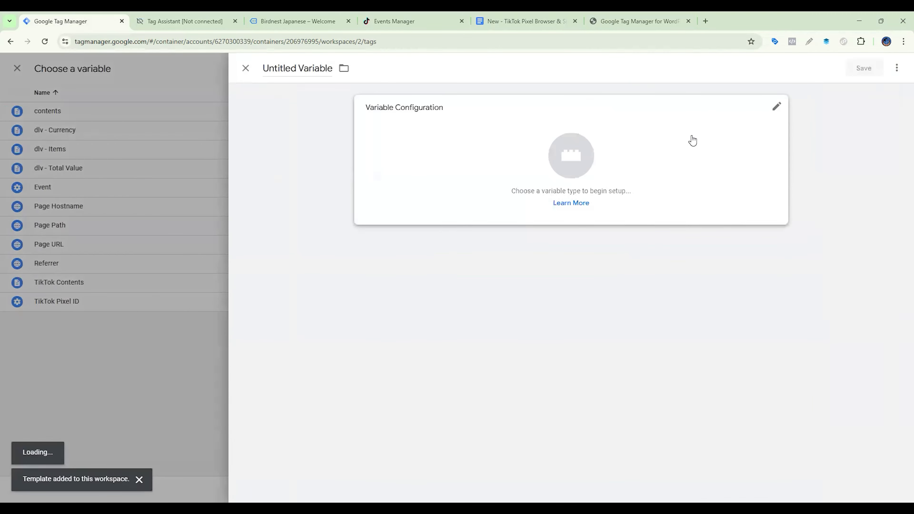
pyautogui.click(693, 141)
pyautogui.click(688, 154)
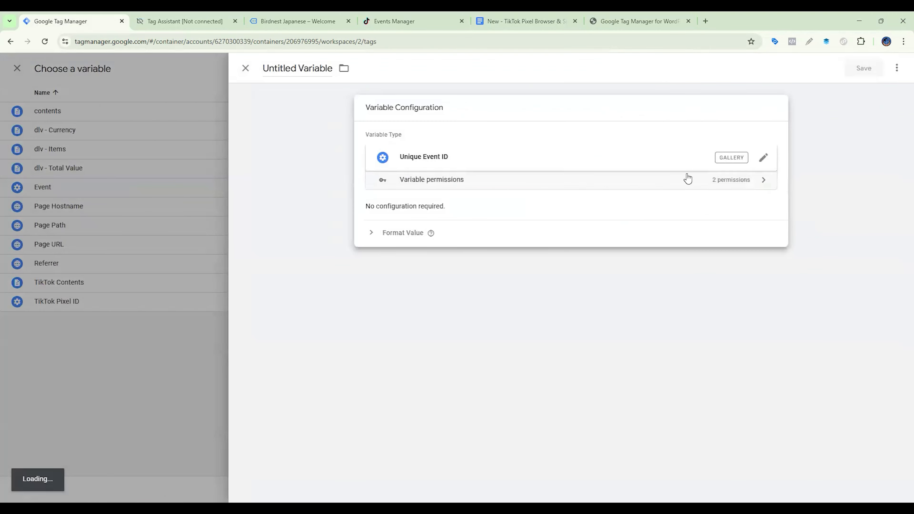
pyautogui.click(864, 68)
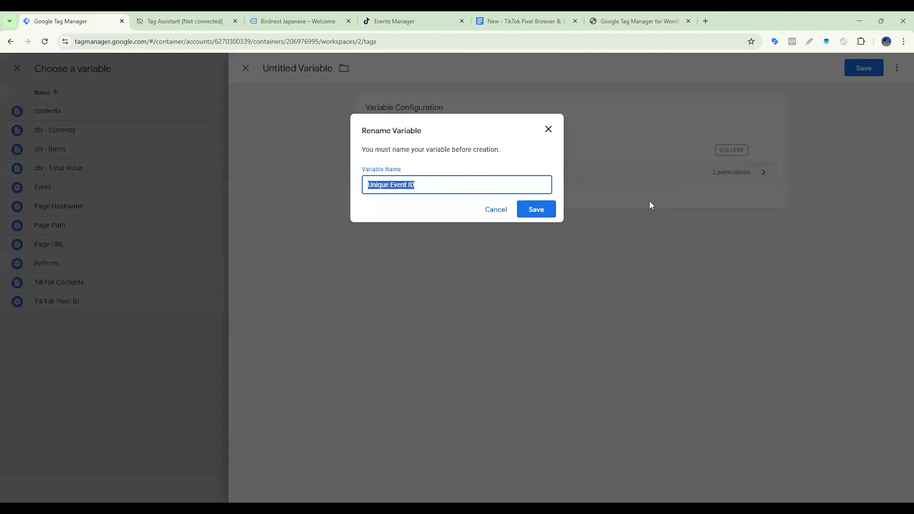
pyautogui.press('Return')
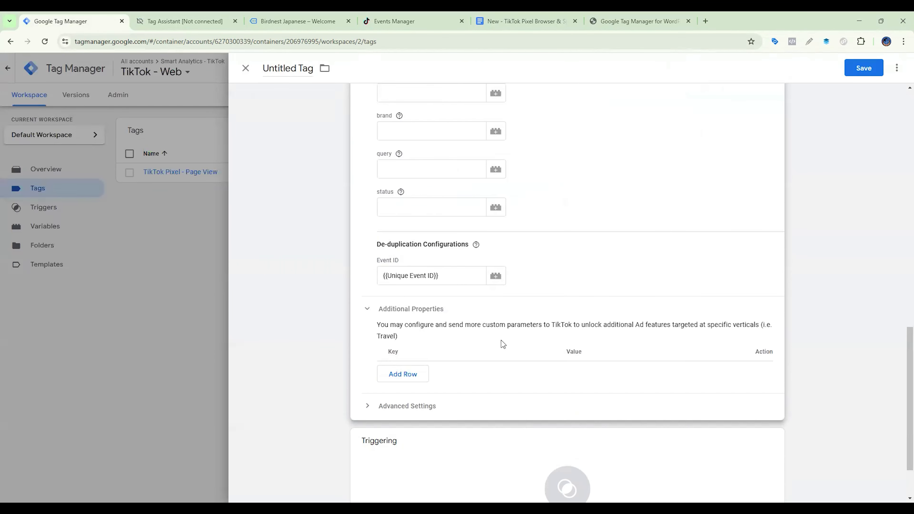
# Add an additional property to the tag with key content_type, copied from the tracking document, and value product
pyautogui.click(406, 378)
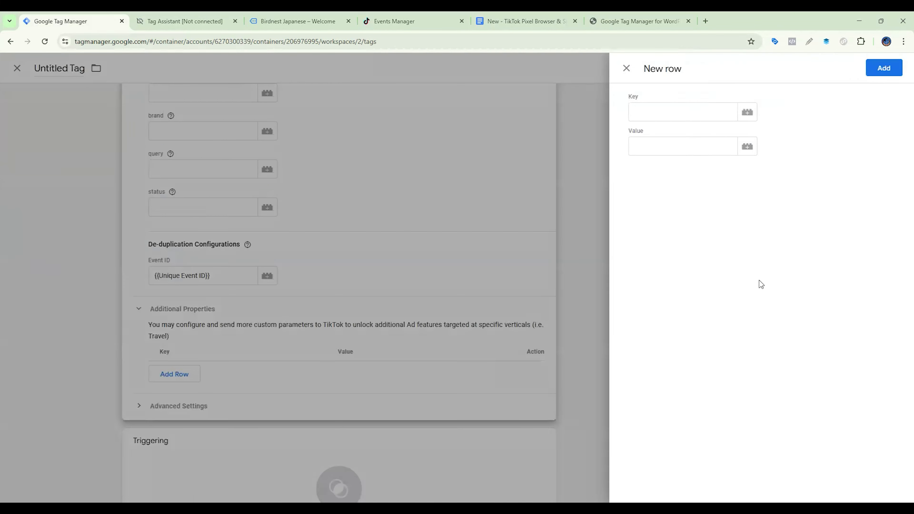
pyautogui.click(525, 21)
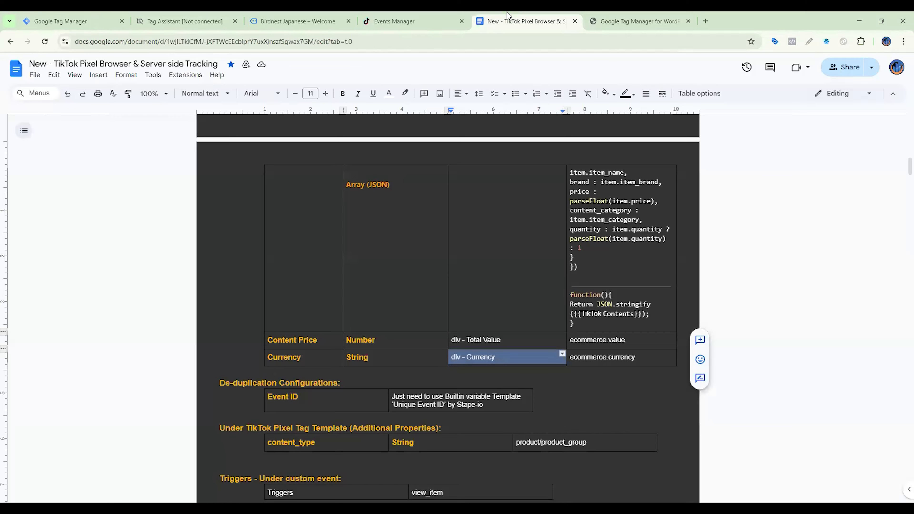
pyautogui.scroll(-3, 338, 339)
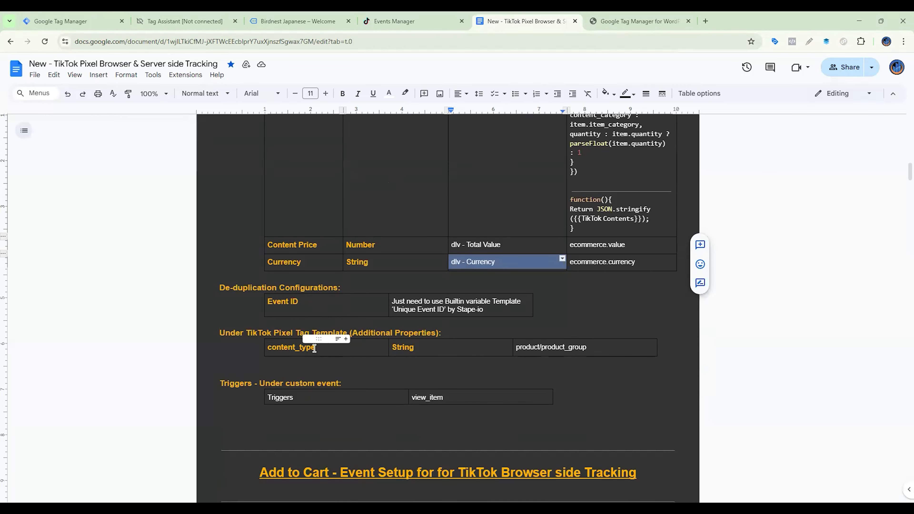
pyautogui.moveTo(314, 349); pyautogui.dragTo(267, 348)
pyautogui.hotkey('ctrl', 'c')
pyautogui.click(72, 21)
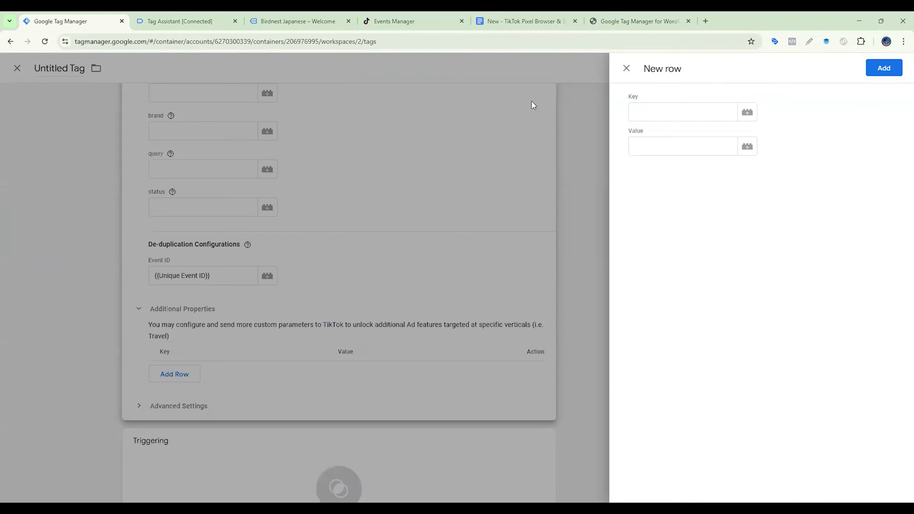
pyautogui.click(636, 109)
pyautogui.hotkey('ctrl', 'v')
pyautogui.click(644, 145)
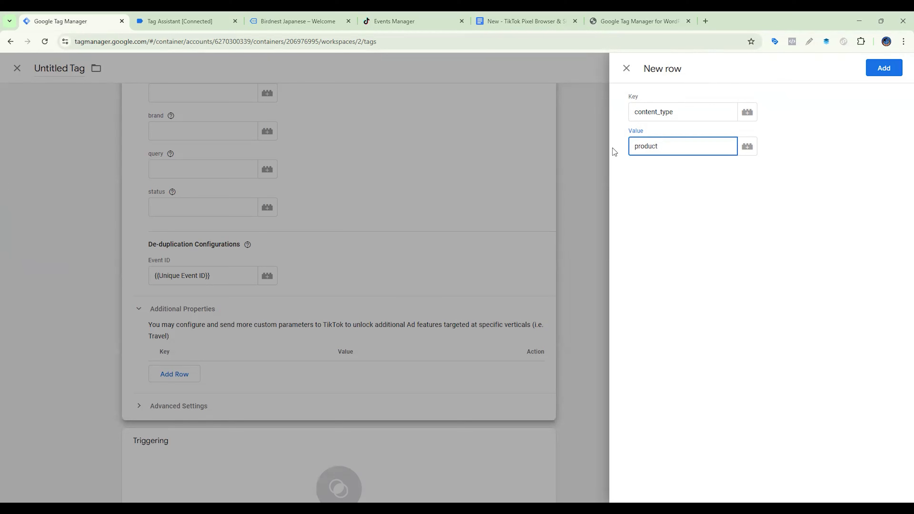
pyautogui.write('product')
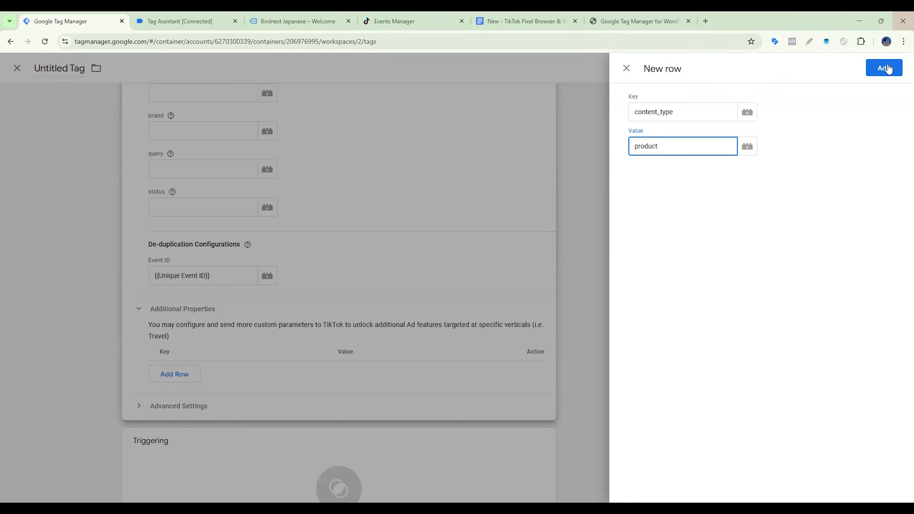
pyautogui.click(884, 68)
# Create a Custom Event trigger for the tag with event name view_item, copying the name from the view_item call in Tag Assistant
pyautogui.scroll(-2, 563, 327)
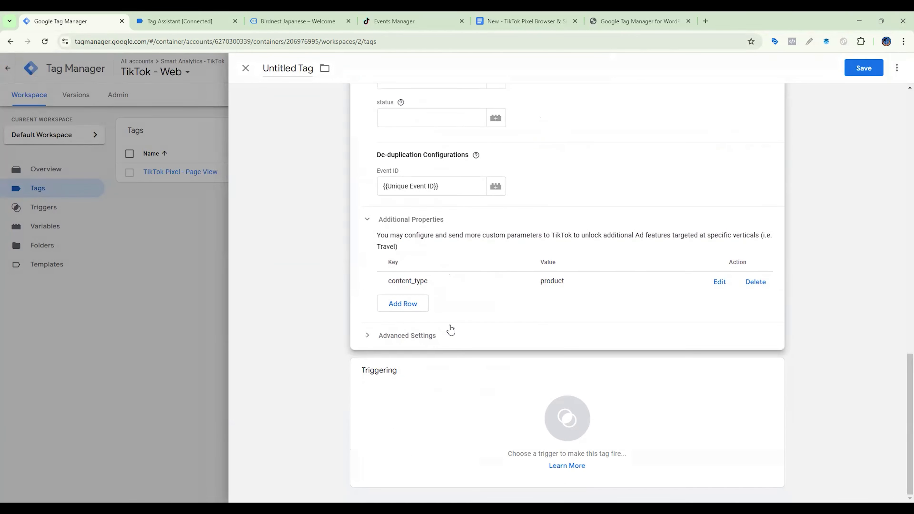
pyautogui.click(523, 402)
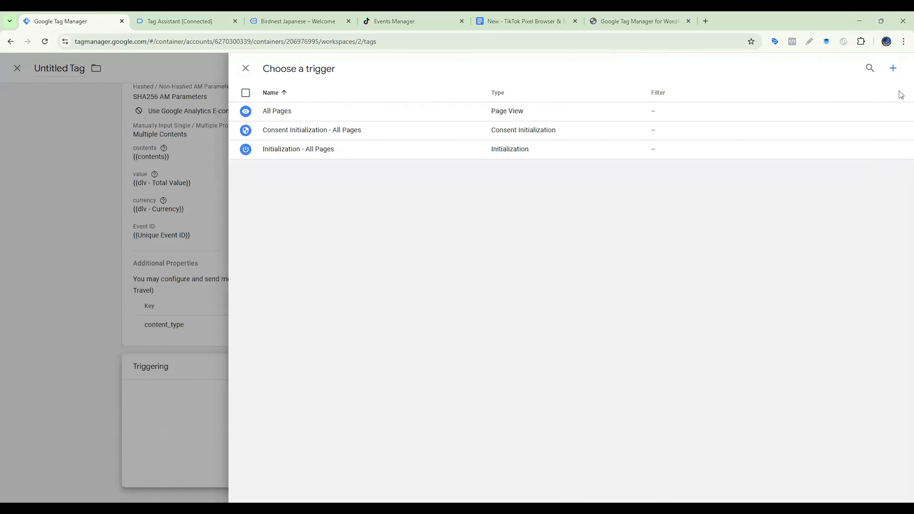
pyautogui.click(893, 68)
pyautogui.click(677, 155)
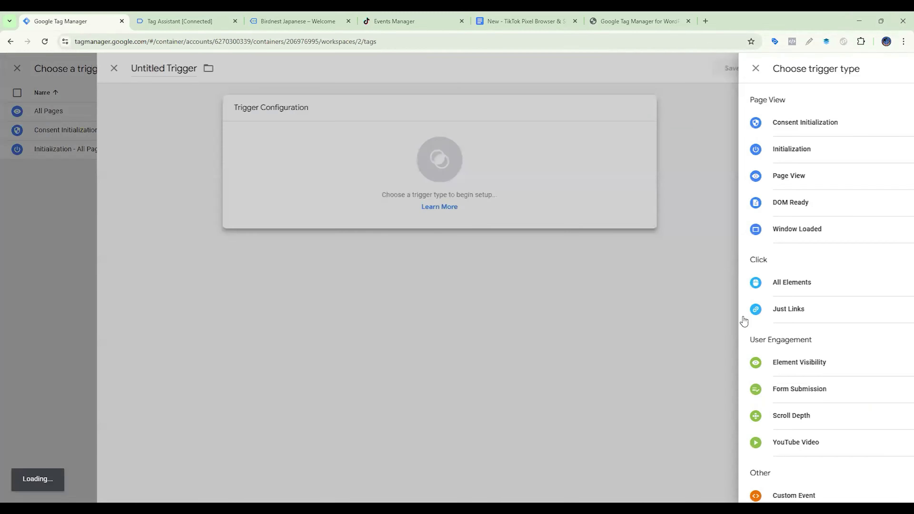
pyautogui.scroll(-3, 720, 332)
pyautogui.click(683, 385)
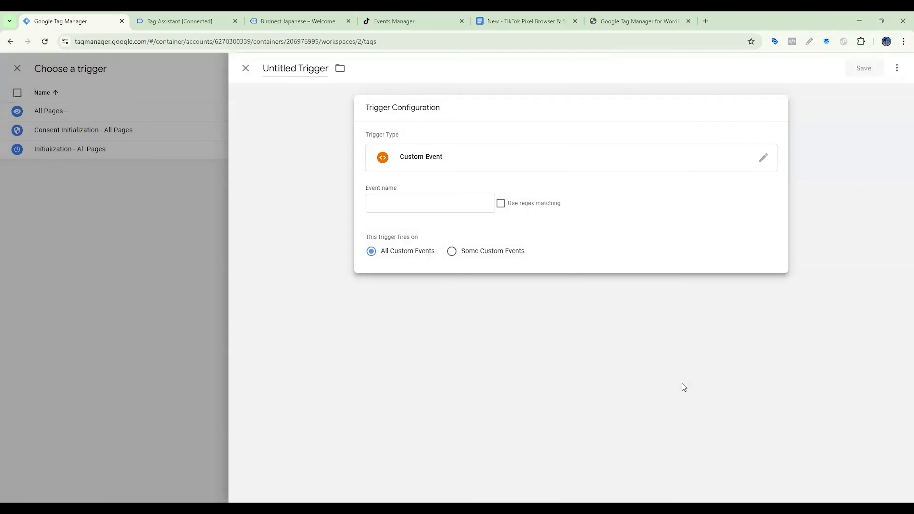
pyautogui.click(204, 16)
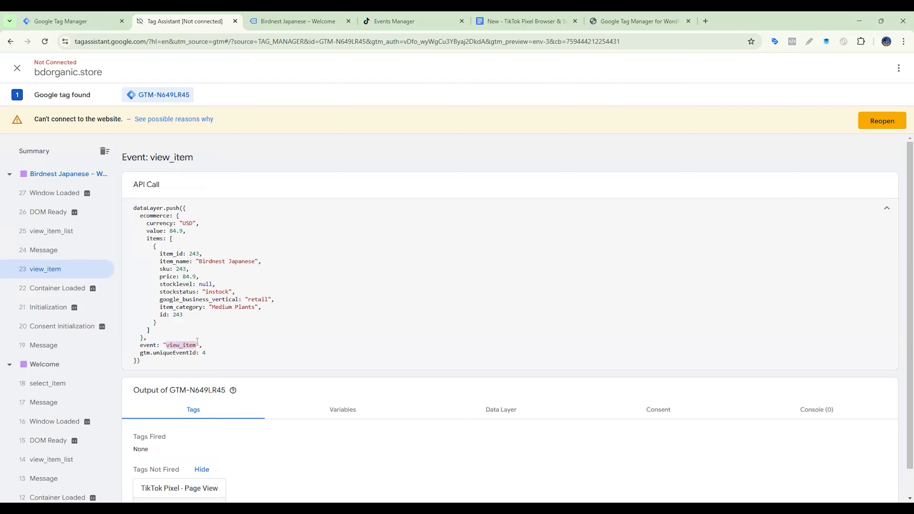
pyautogui.click(69, 21)
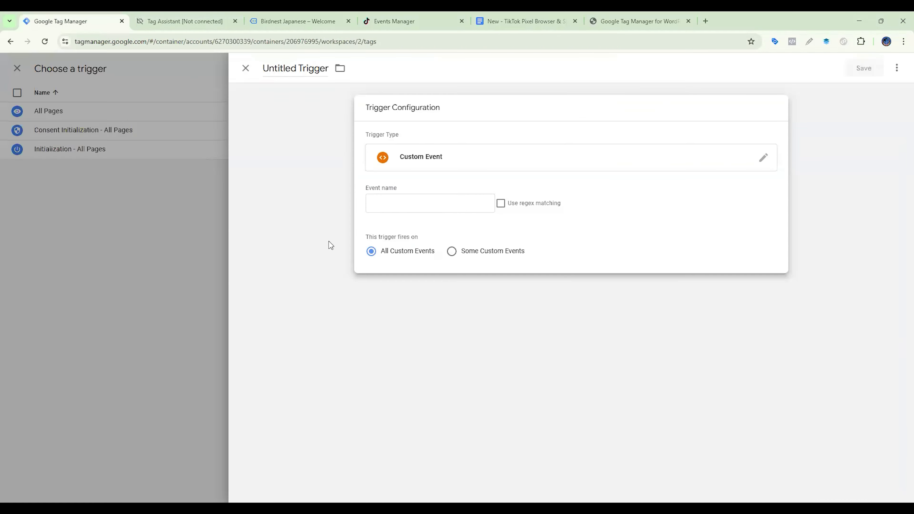
pyautogui.write('view_item')
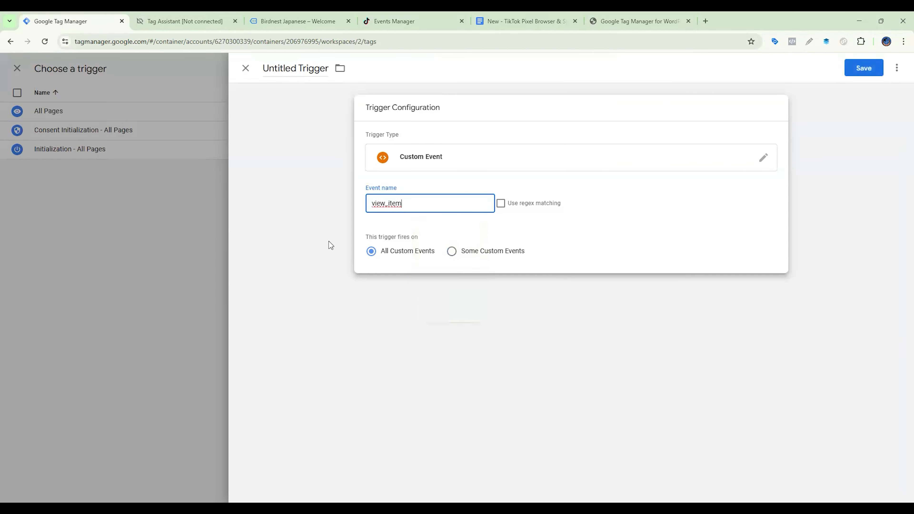
# Name the trigger "view_item - Trigger" and save it to the tag
pyautogui.moveTo(296, 68); pyautogui.dragTo(263, 65)
pyautogui.write('view_item')
pyautogui.write('-')
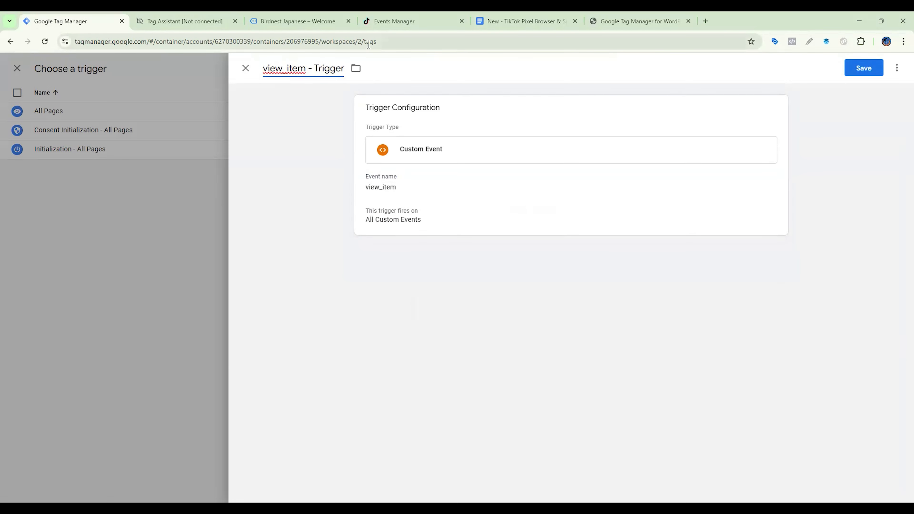
pyautogui.click(864, 68)
# Save the ViewContent tag under the name "TikTok Pixel - View Content"
pyautogui.scroll(5, 298, 127)
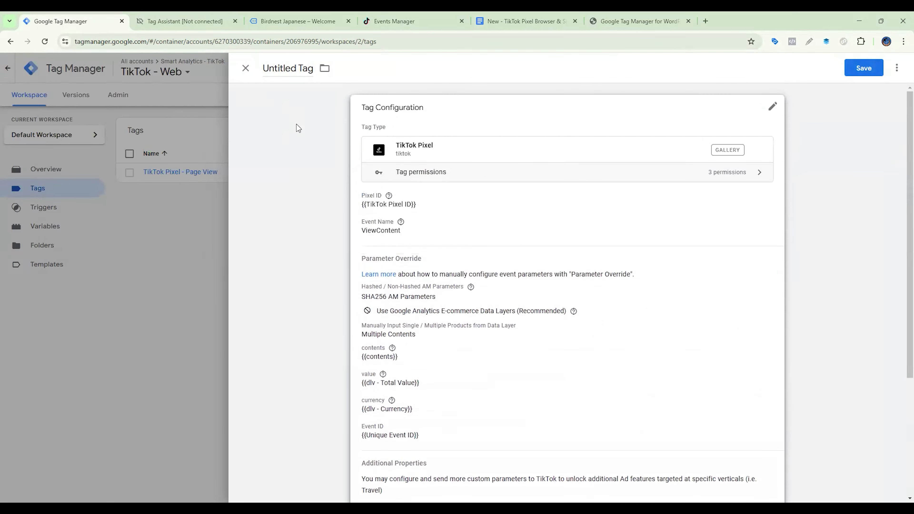
pyautogui.click(872, 68)
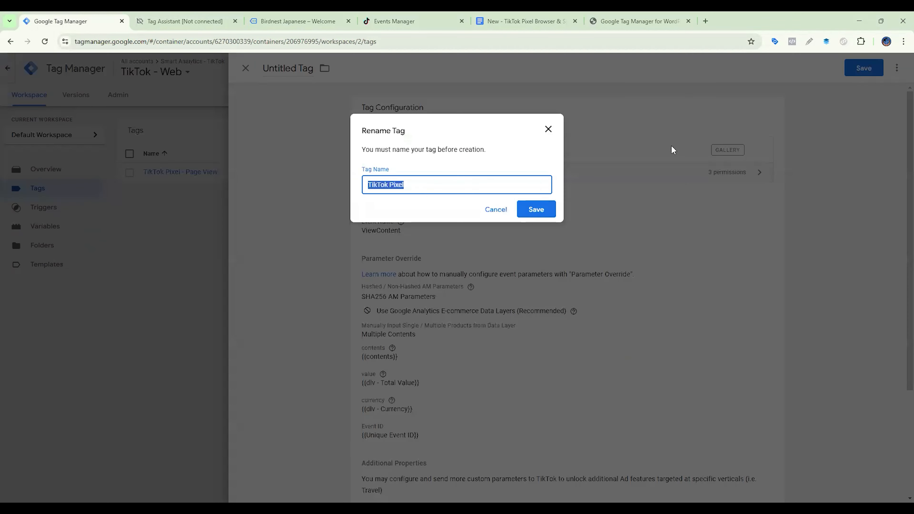
pyautogui.click(464, 187)
pyautogui.press('Down')
pyautogui.press('Return')
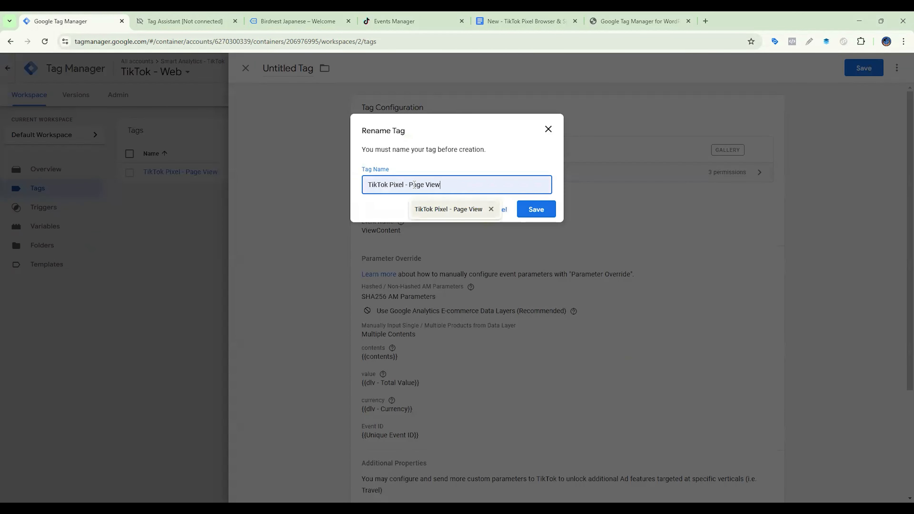
pyautogui.moveTo(410, 184); pyautogui.dragTo(475, 183)
pyautogui.write('Vi')
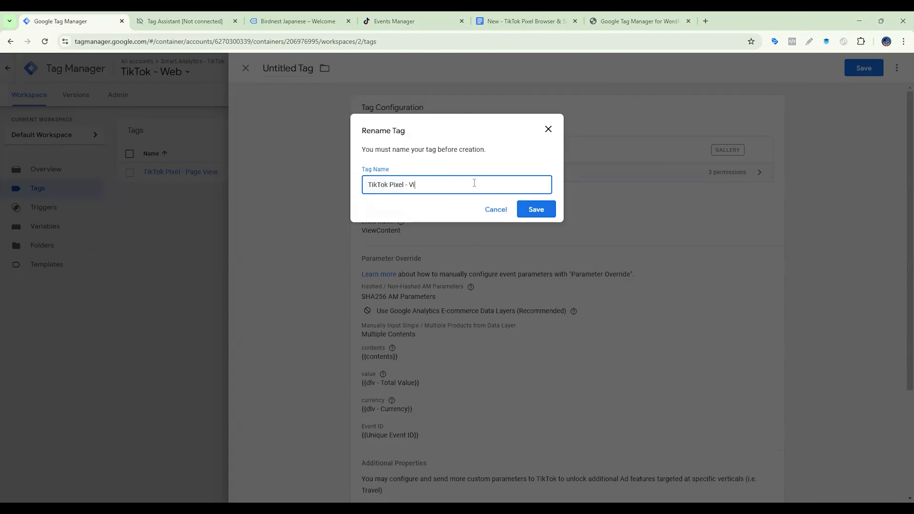
pyautogui.write('ew Content')
pyautogui.press('Return')
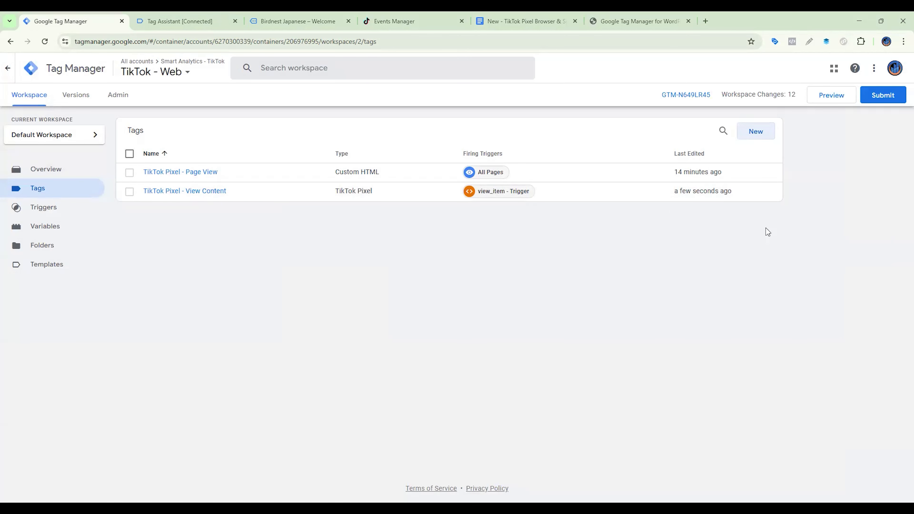
pyautogui.click(832, 97)
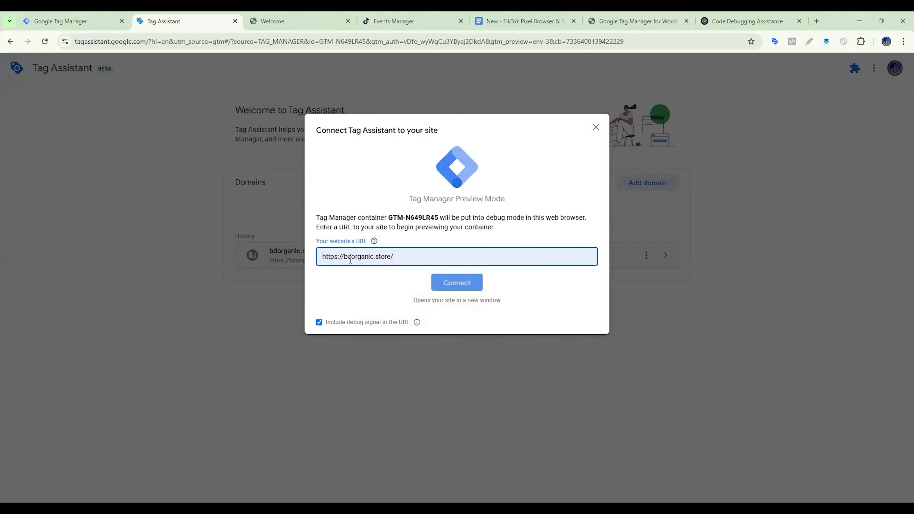
pyautogui.press('Return')
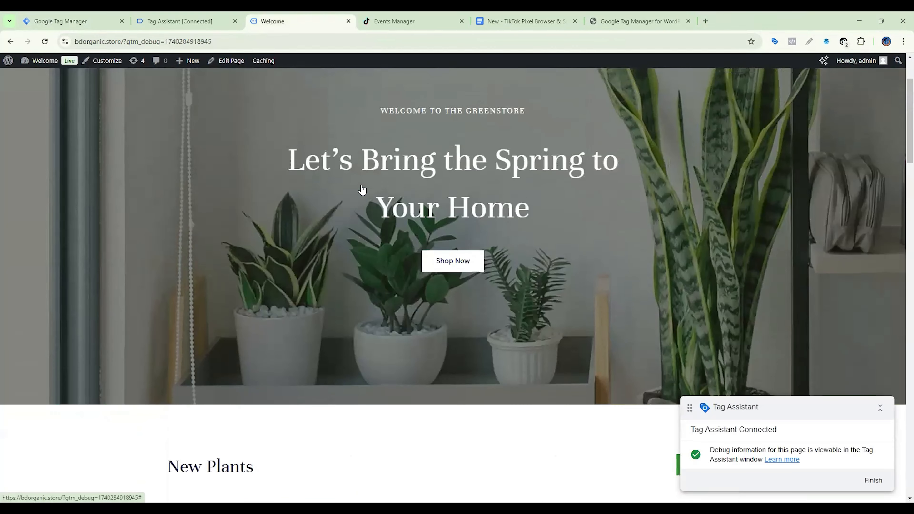
pyautogui.scroll(-8, 321, 294)
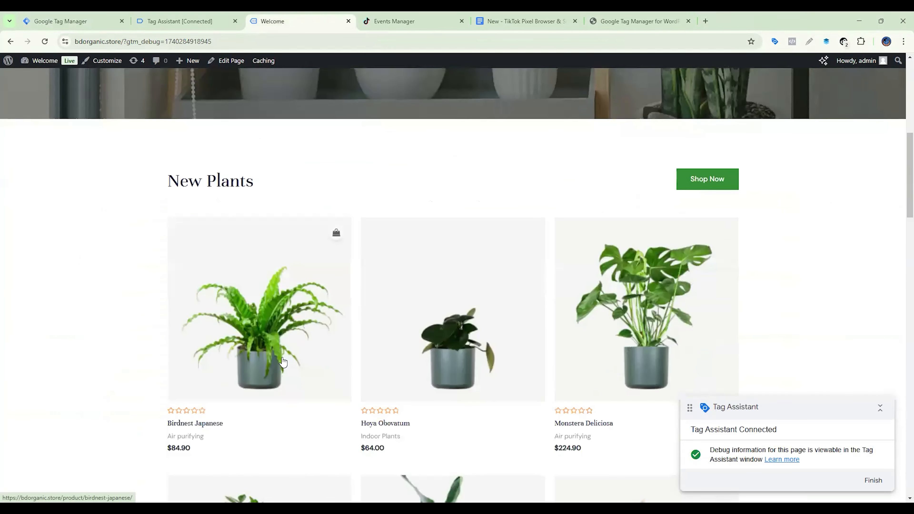
pyautogui.click(432, 341)
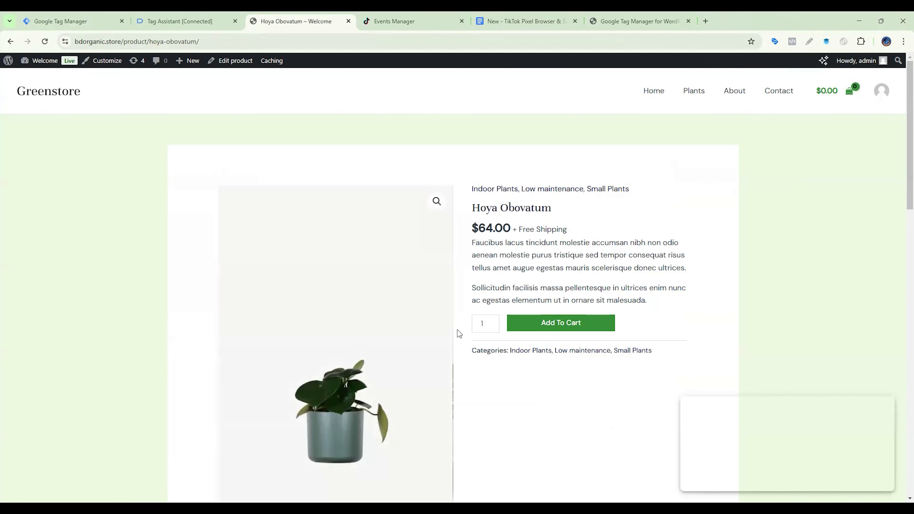
# Check the fired tags in Tag Assistant and examine the ViewContent event's page URL, pixel code and contents in TikTok Pixel Helper
pyautogui.click(193, 22)
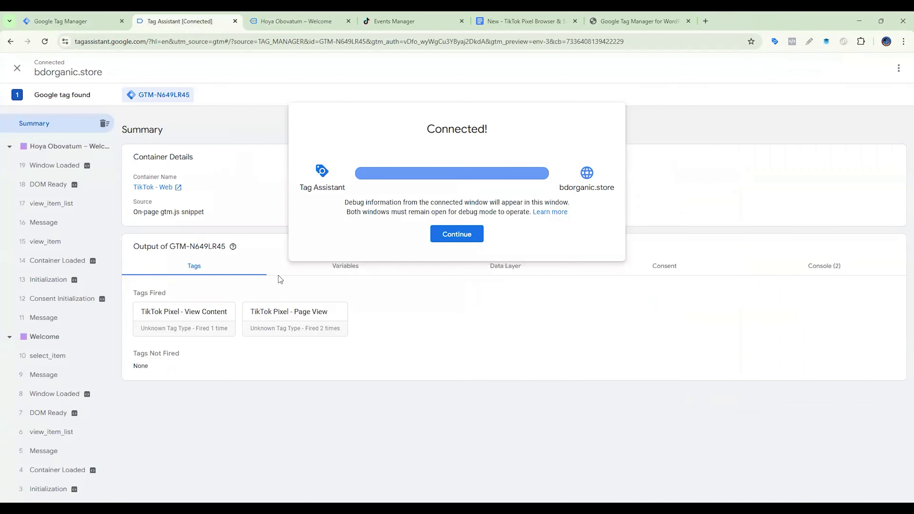
pyautogui.click(301, 300)
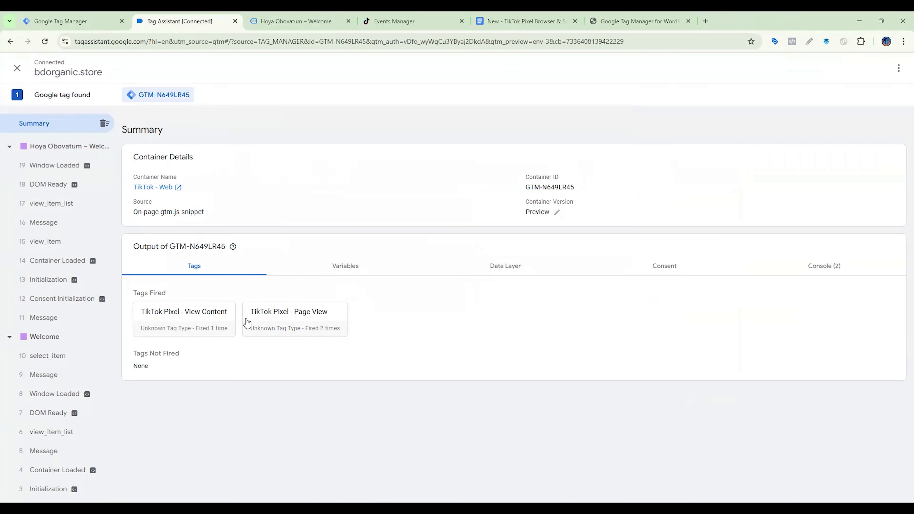
pyautogui.click(293, 16)
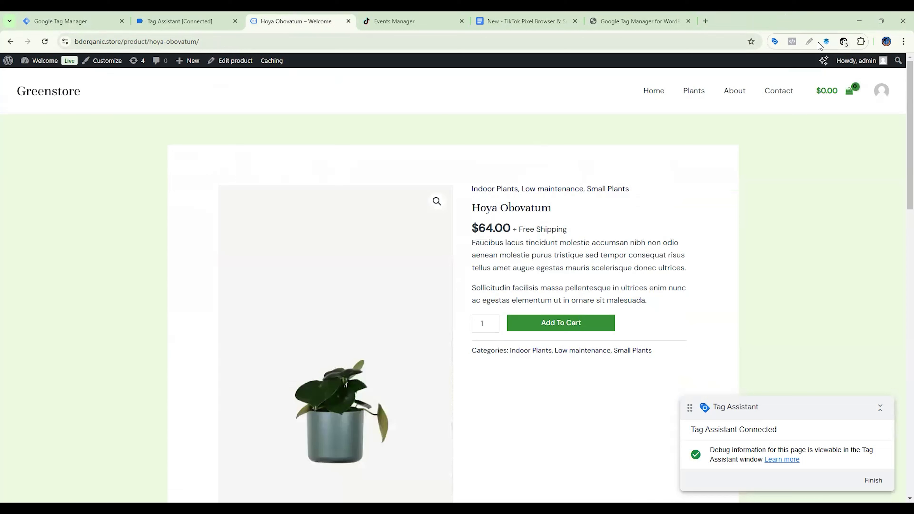
pyautogui.click(844, 42)
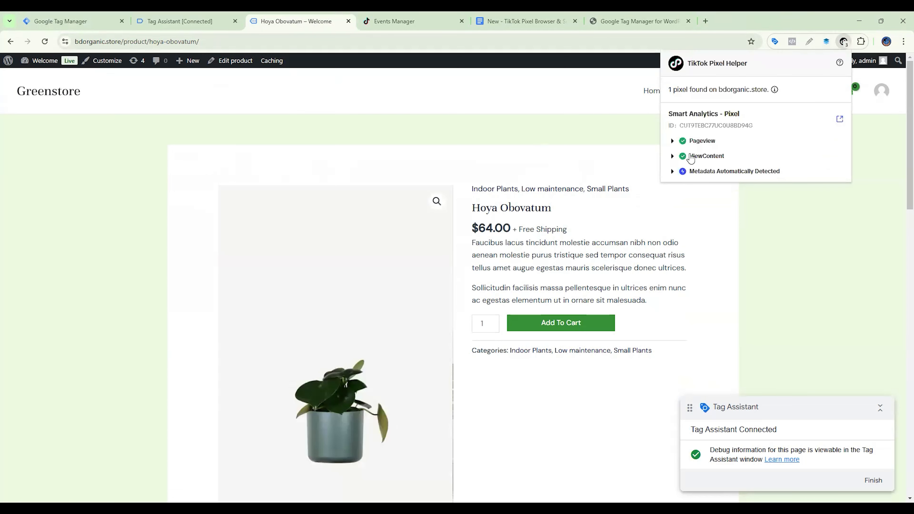
pyautogui.click(699, 157)
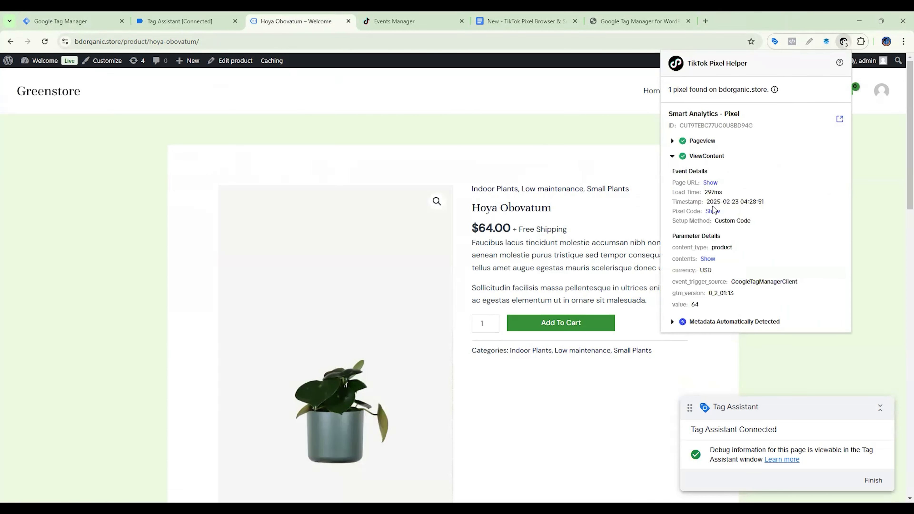
pyautogui.click(710, 183)
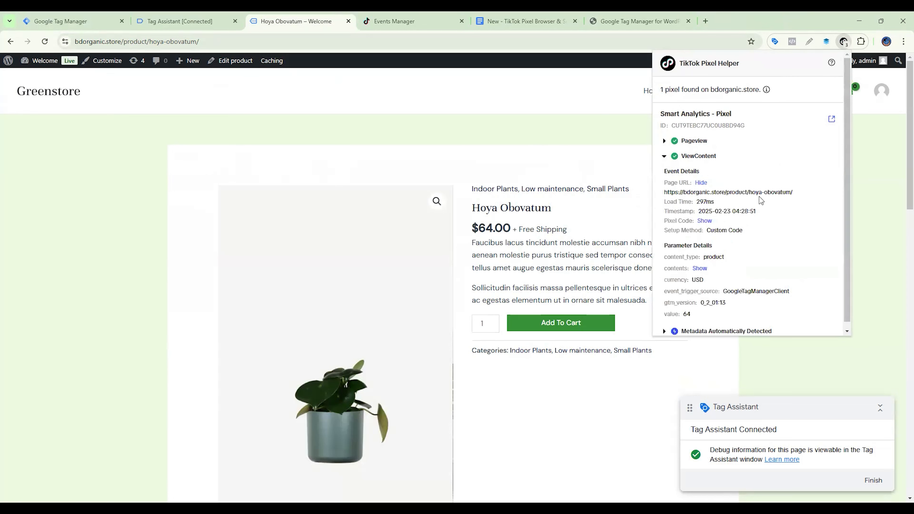
pyautogui.click(704, 220)
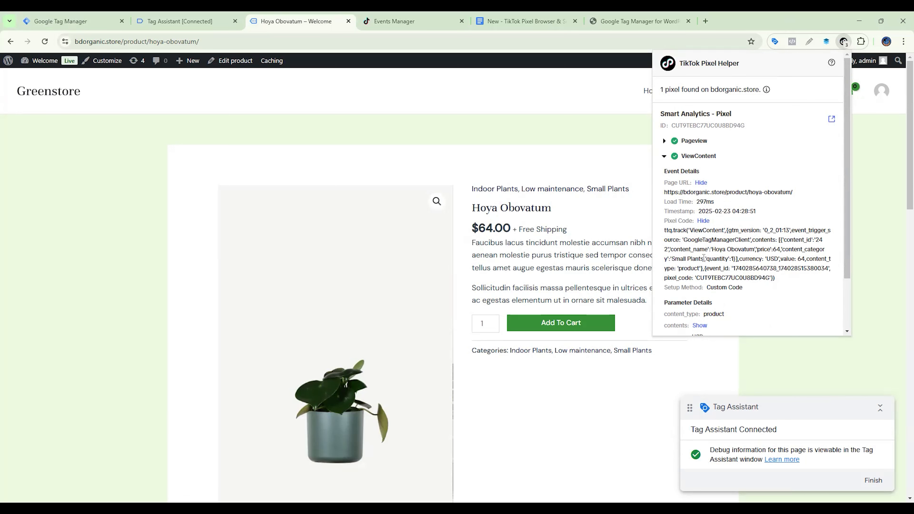
pyautogui.scroll(-2, 709, 265)
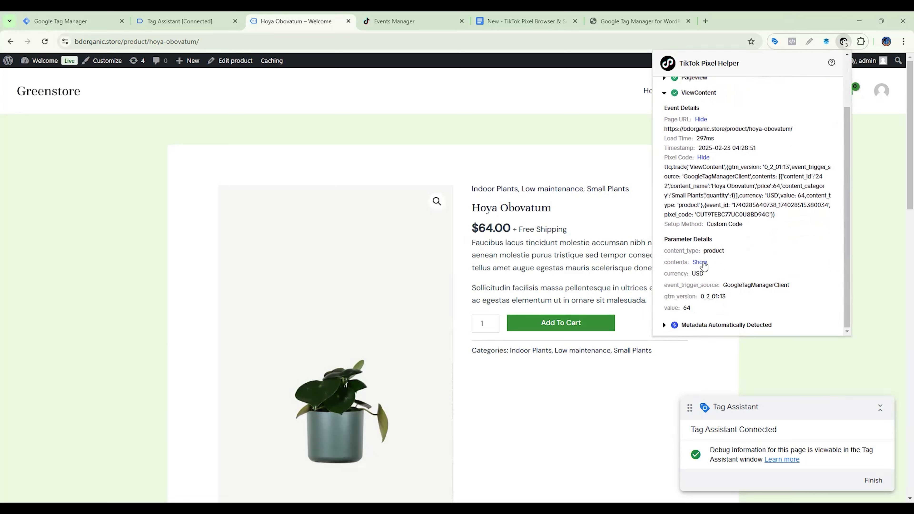
pyautogui.click(702, 262)
pyautogui.scroll(-1, 750, 274)
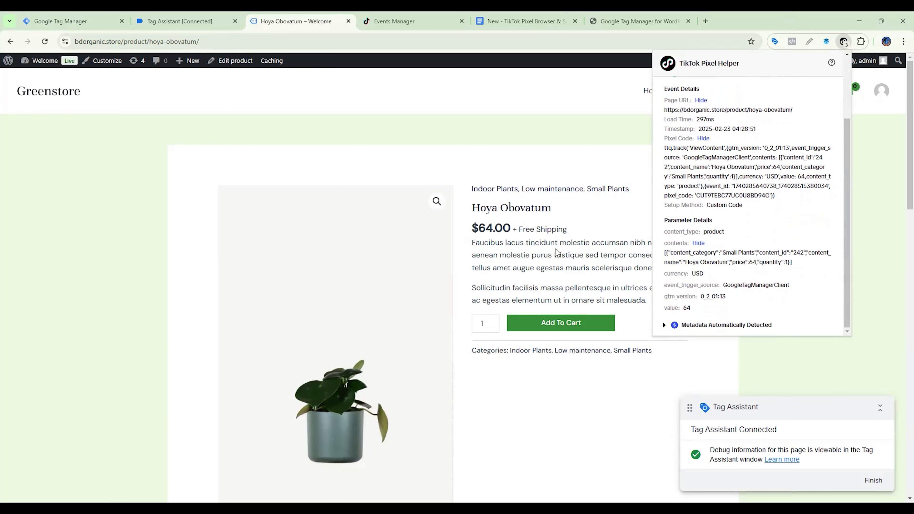
# Close the pixel details and add one Hoya Obovatum to the store cart
pyautogui.click(597, 332)
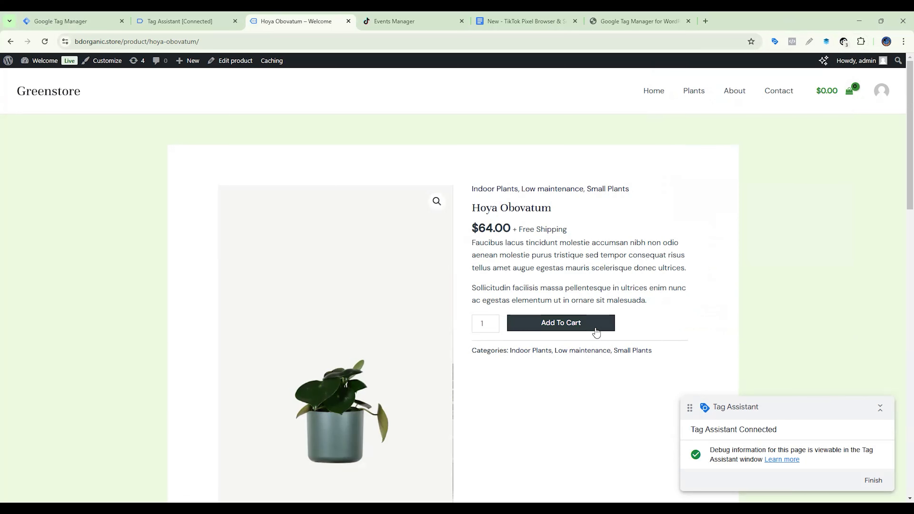
pyautogui.click(596, 331)
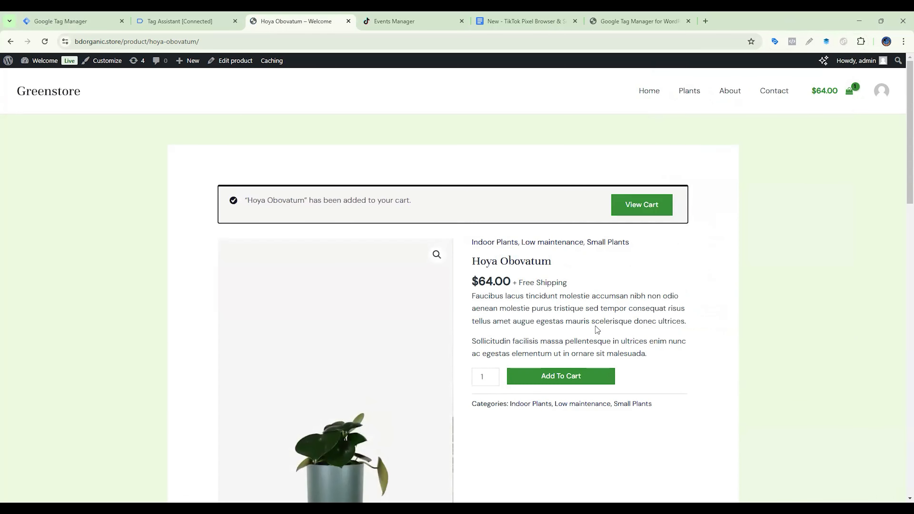
# Duplicate the TikTok Pixel - View Content tag in Google Tag Manager and name the copy "TikTok Pixel - Add To Cart"
pyautogui.click(65, 21)
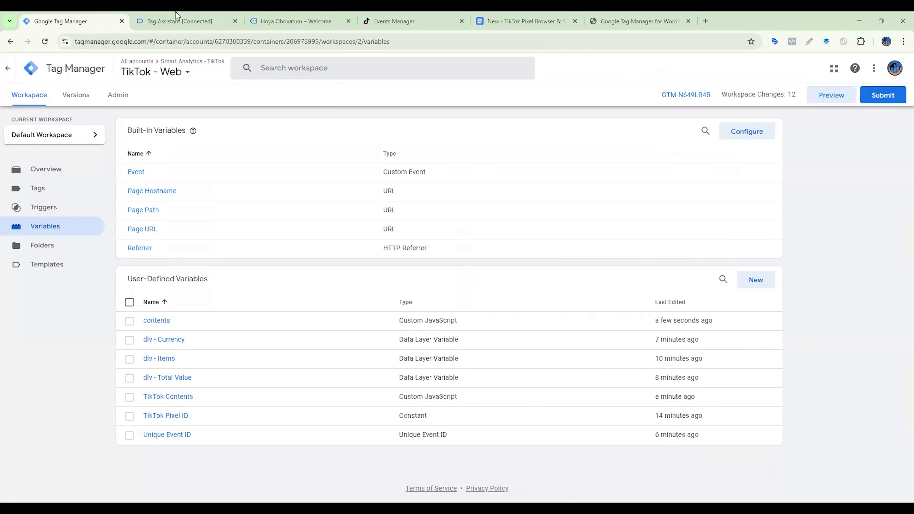
pyautogui.click(43, 196)
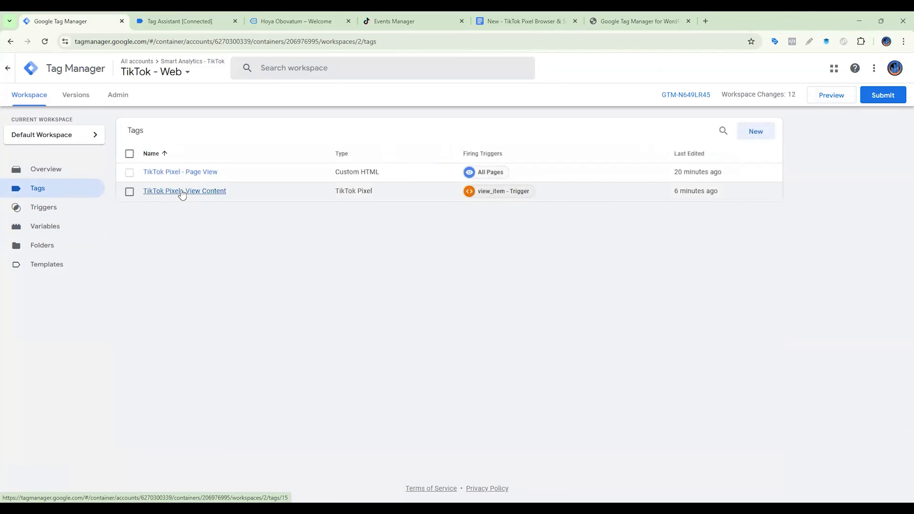
pyautogui.click(181, 191)
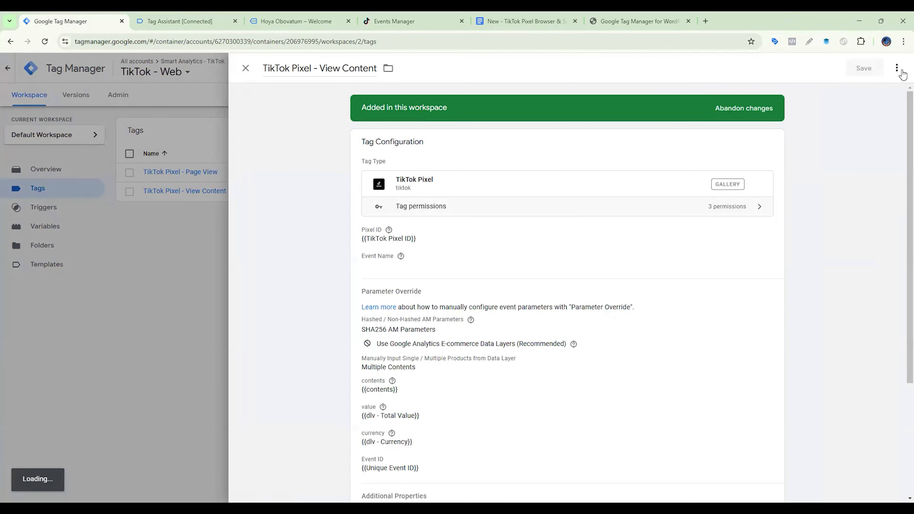
pyautogui.click(897, 67)
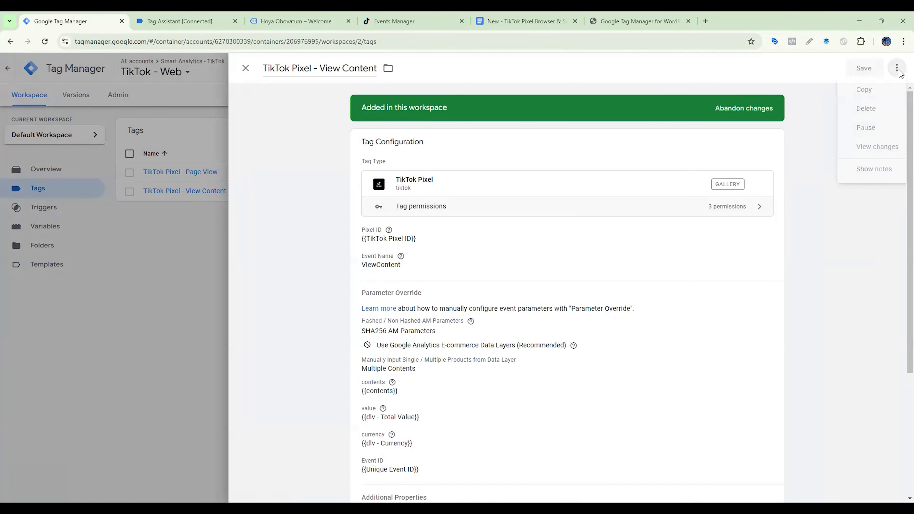
pyautogui.click(864, 90)
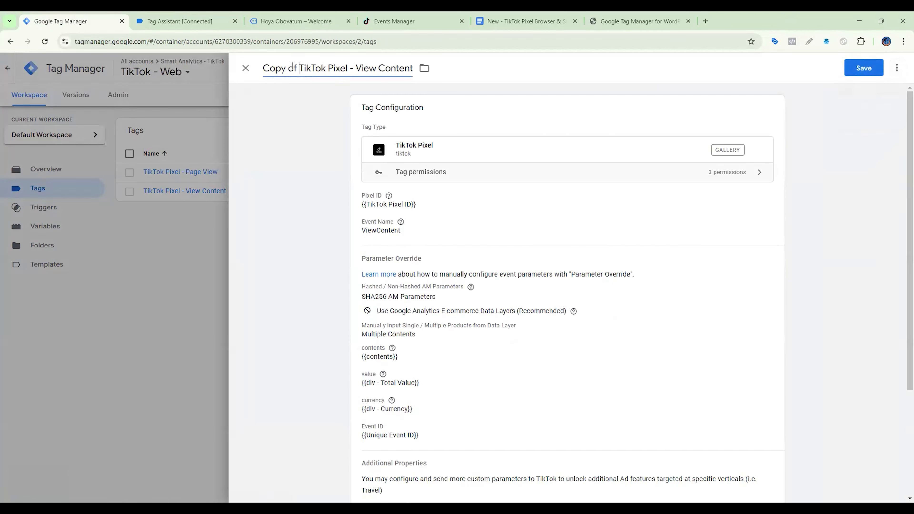
pyautogui.moveTo(299, 69); pyautogui.dragTo(264, 71)
pyautogui.press('BackSpace')
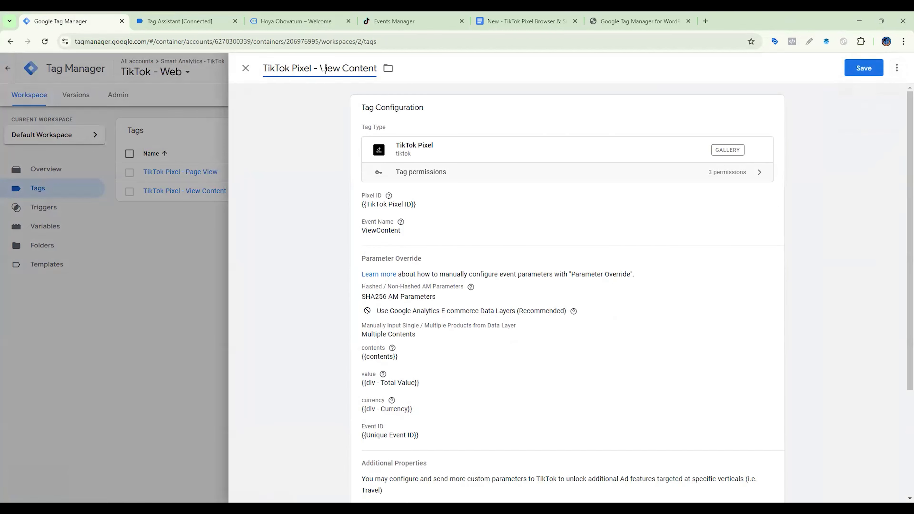
pyautogui.moveTo(319, 68); pyautogui.dragTo(385, 74)
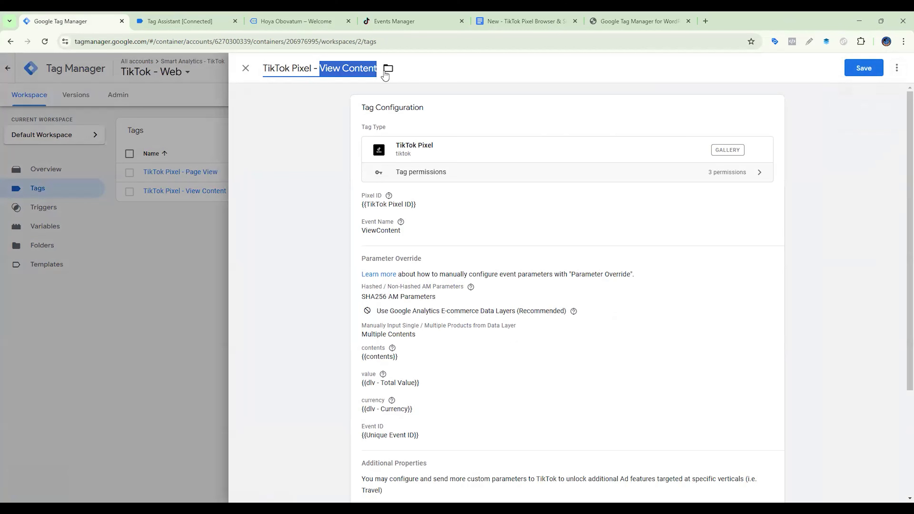
pyautogui.write('Add To Cart')
# Set the copied tag's event name to AddToCart and review its parameter override and additional properties
pyautogui.click(458, 183)
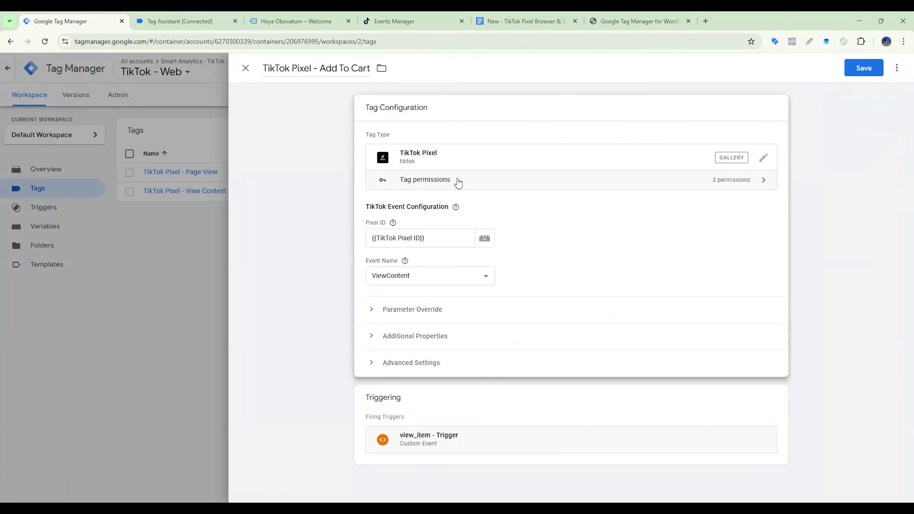
pyautogui.click(431, 275)
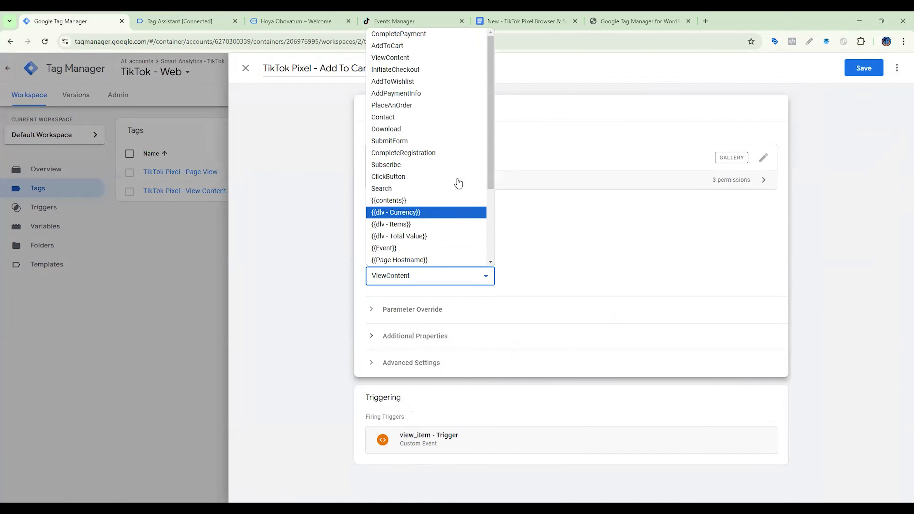
pyautogui.click(381, 50)
pyautogui.click(413, 309)
pyautogui.scroll(-15, 547, 324)
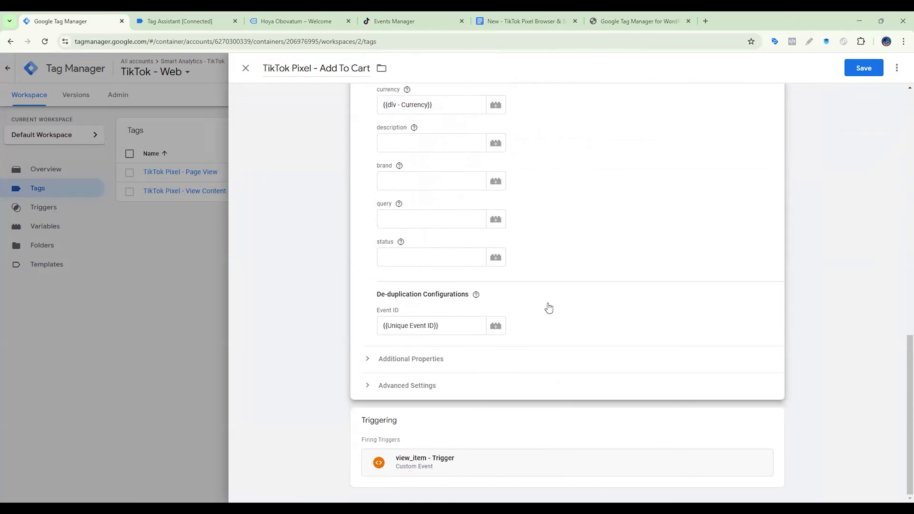
pyautogui.click(454, 368)
pyautogui.scroll(-3, 666, 339)
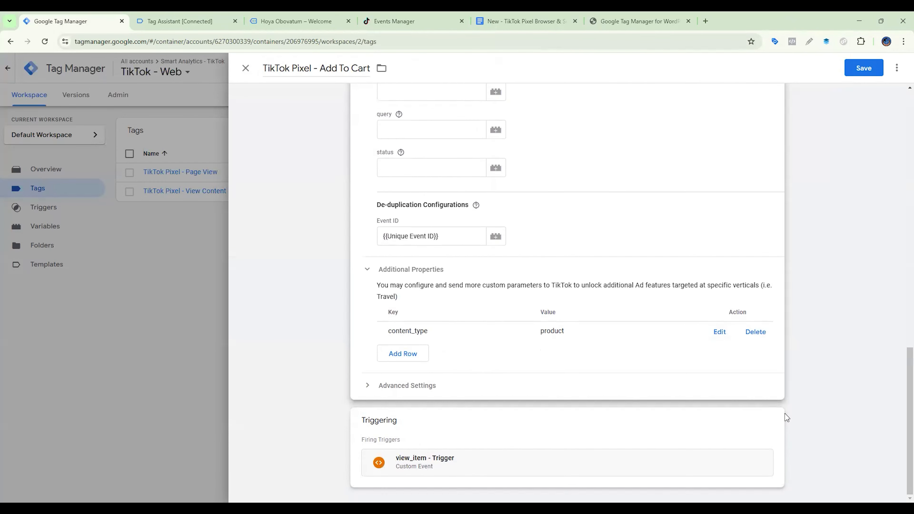
# Remove the view_item trigger from the Add To Cart tag and start a new trigger of type Custom Event
pyautogui.click(770, 420)
pyautogui.click(760, 442)
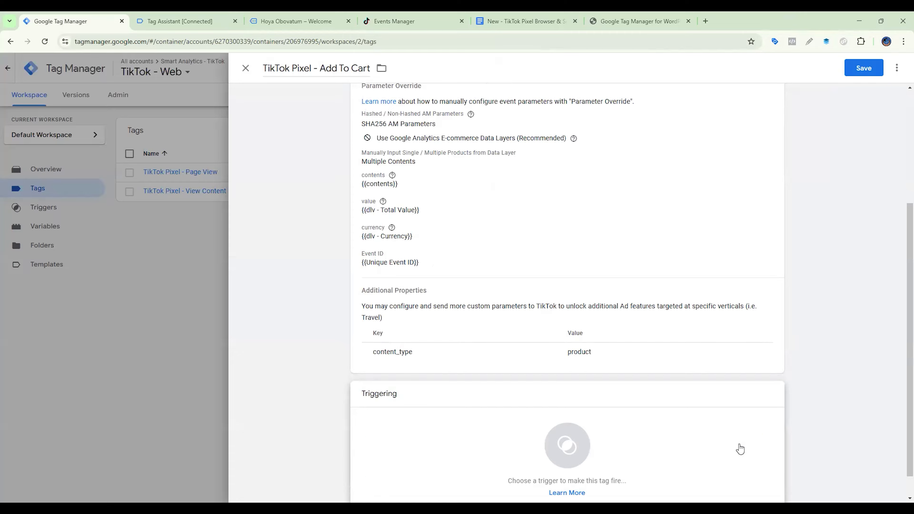
pyautogui.click(740, 449)
pyautogui.click(893, 68)
pyautogui.click(691, 173)
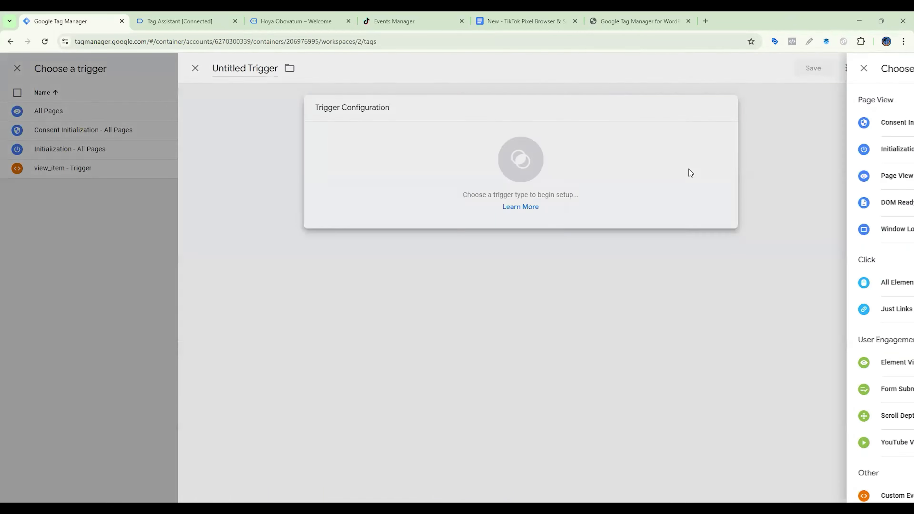
pyautogui.scroll(-3, 680, 378)
pyautogui.click(673, 381)
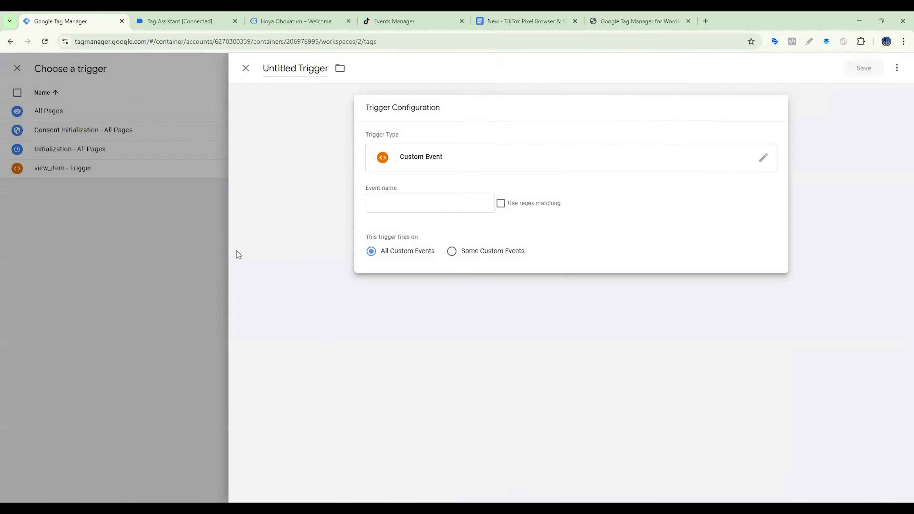
# Set the trigger's event name to add_to_cart, copied from the add_to_cart call in Tag Assistant, and name the trigger "add_to_cart - Trigger"
pyautogui.click(180, 18)
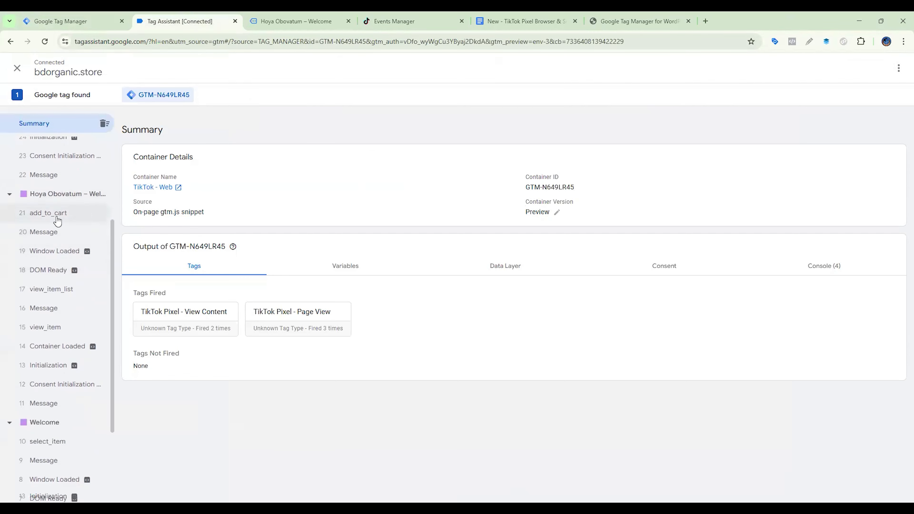
pyautogui.click(57, 220)
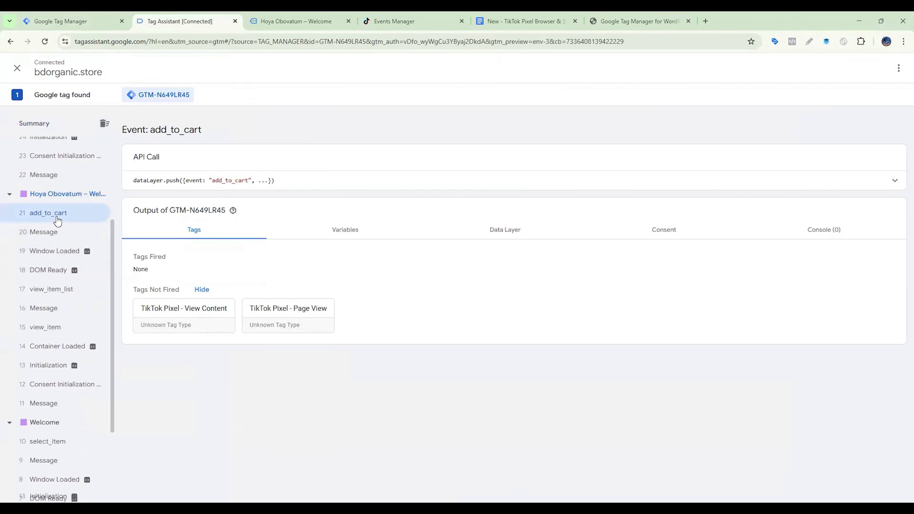
pyautogui.click(889, 181)
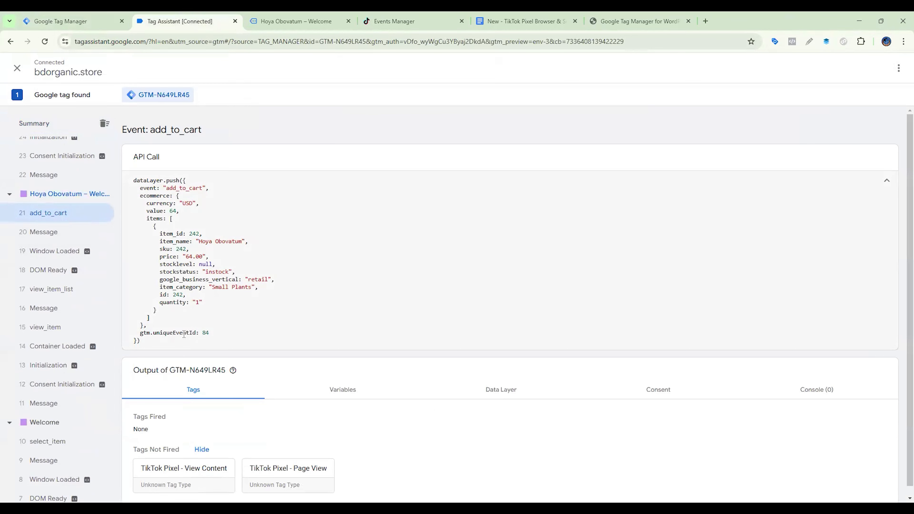
pyautogui.moveTo(168, 189); pyautogui.dragTo(198, 189)
pyautogui.hotkey('ctrl', 'shift', 'Tab')
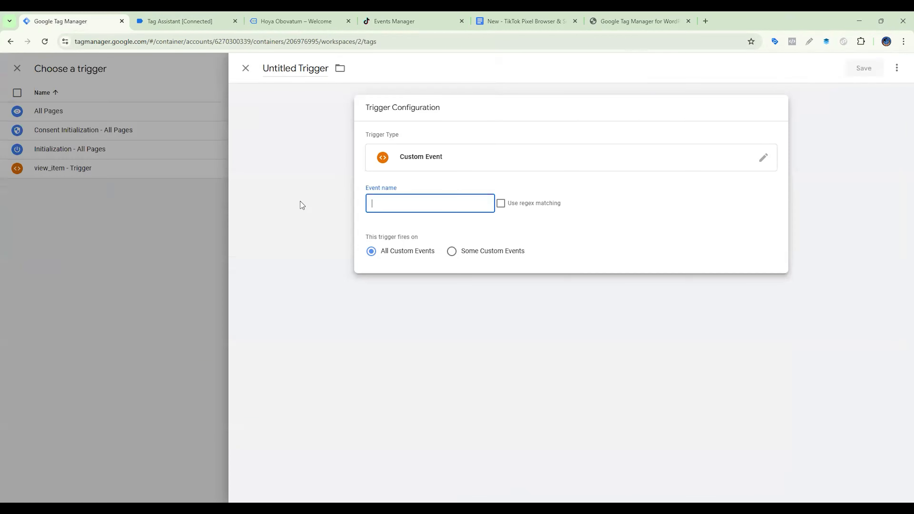
pyautogui.hotkey('ctrl', 'v')
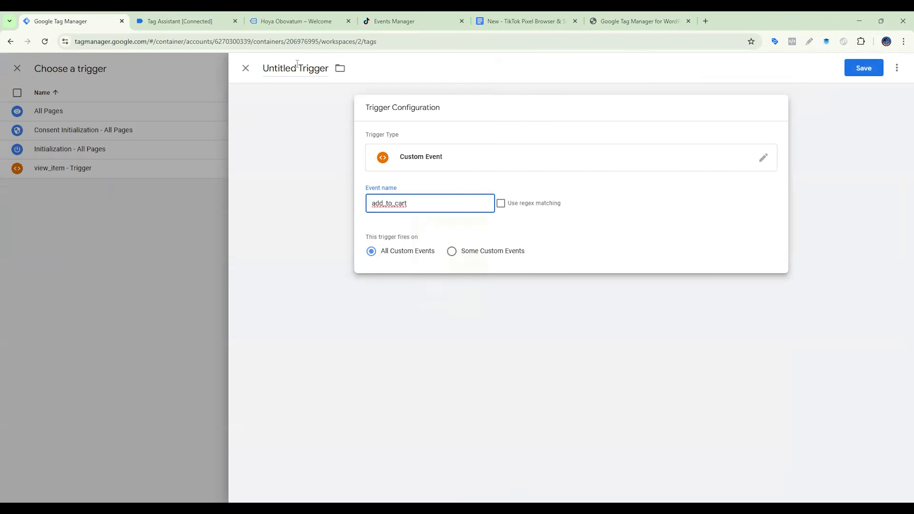
pyautogui.moveTo(297, 66); pyautogui.dragTo(262, 68)
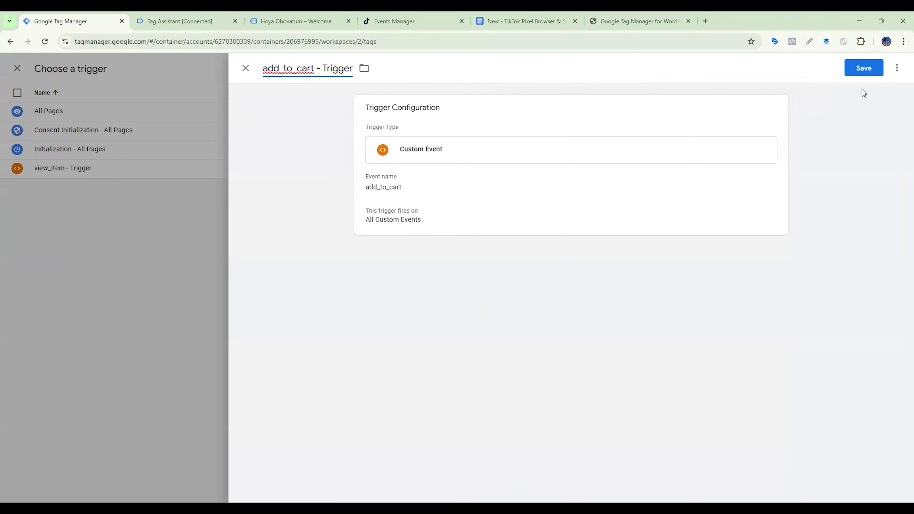
# Save the add_to_cart trigger and the TikTok Pixel - Add To Cart tag
pyautogui.click(864, 68)
pyautogui.click(864, 69)
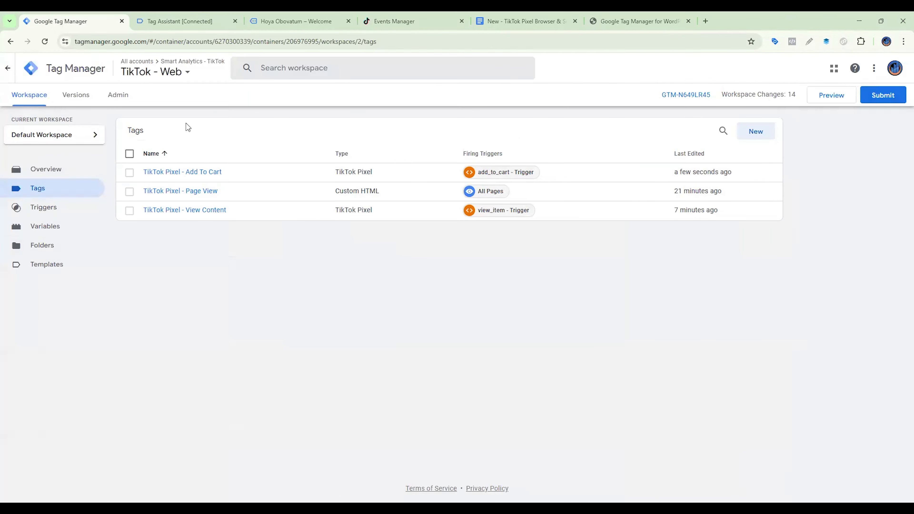
# Consult the Initiate Checkout section in the Google Docs guide and duplicate the Add To Cart tag in Tag Manager as "TikTok Pixel - Initiate Checkout"
pyautogui.click(504, 15)
pyautogui.scroll(-15, 476, 322)
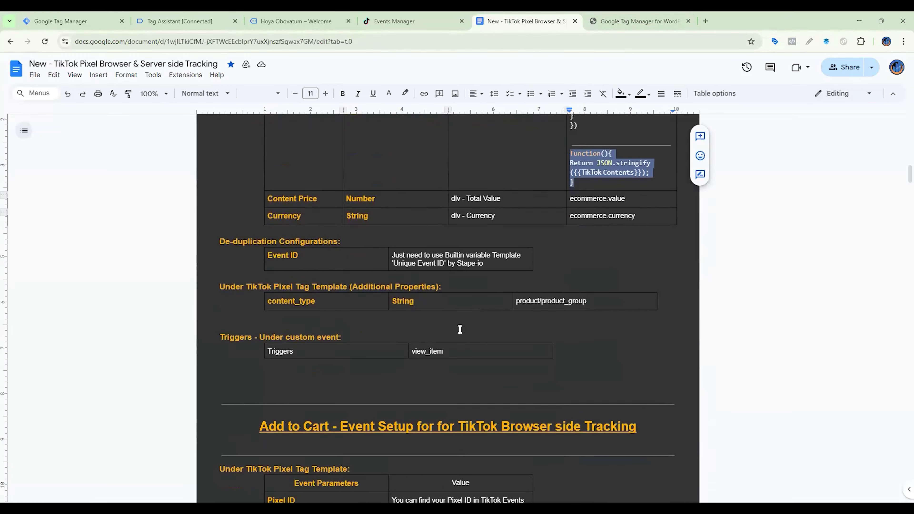
pyautogui.scroll(-15, 460, 325)
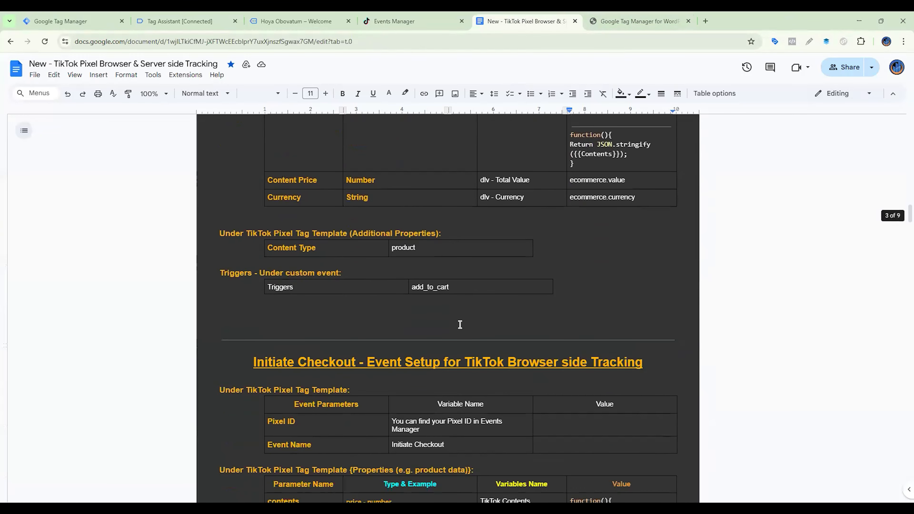
pyautogui.scroll(-6, 460, 325)
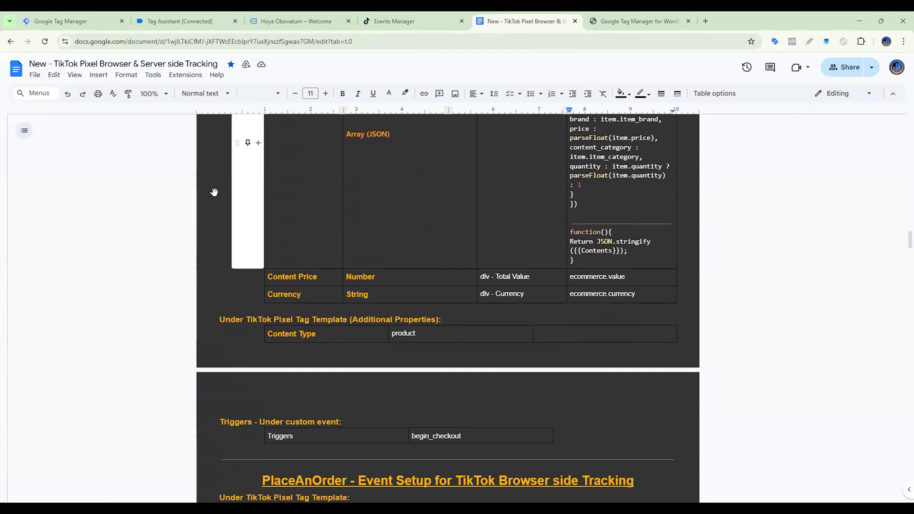
pyautogui.click(127, 19)
pyautogui.click(204, 172)
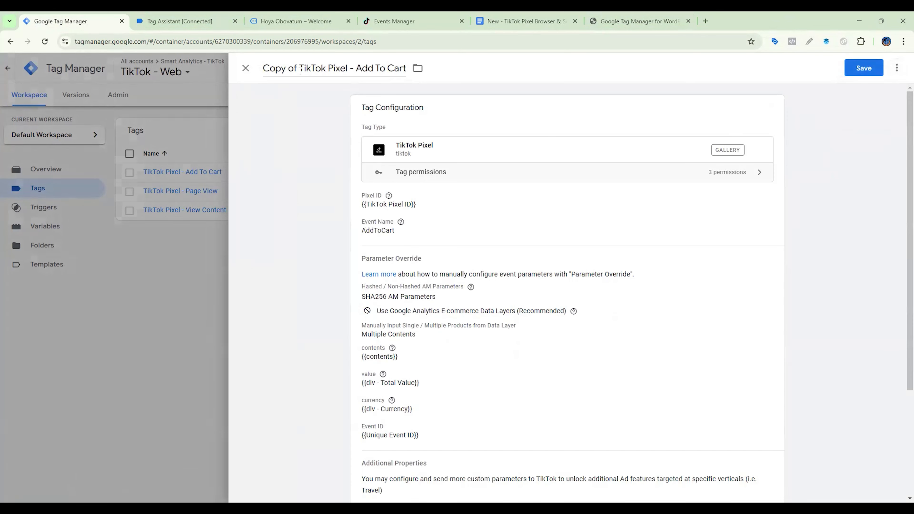
pyautogui.click(300, 70)
pyautogui.press('BackSpace')
pyautogui.press('BackSpace')
pyautogui.press('BackSpace')
pyautogui.press('BackSpace')
pyautogui.press('BackSpace')
pyautogui.press('BackSpace')
pyautogui.press('BackSpace')
pyautogui.press('BackSpace')
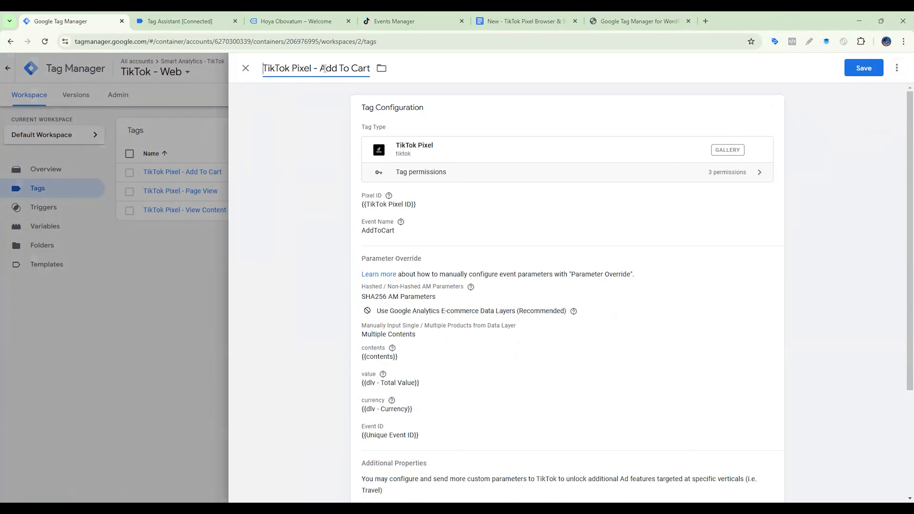
pyautogui.hotkey('shift', 'End')
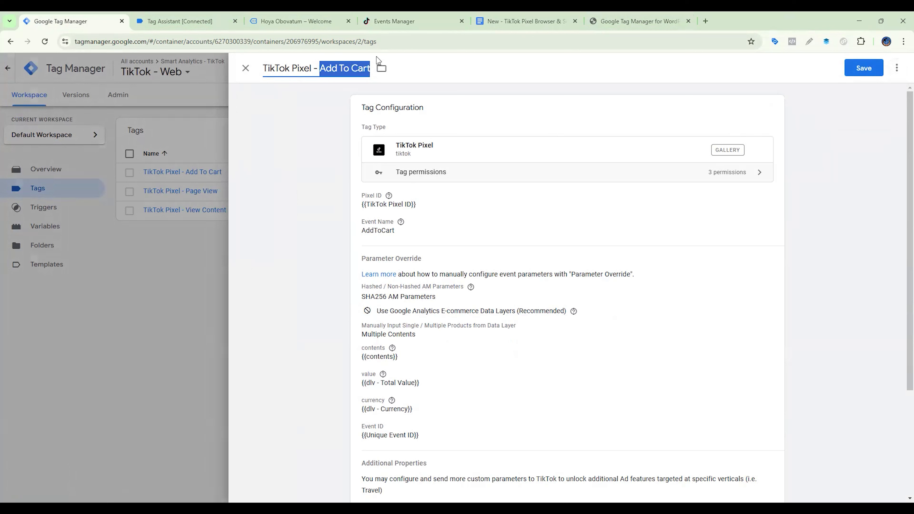
pyautogui.write('Initiate Checkout')
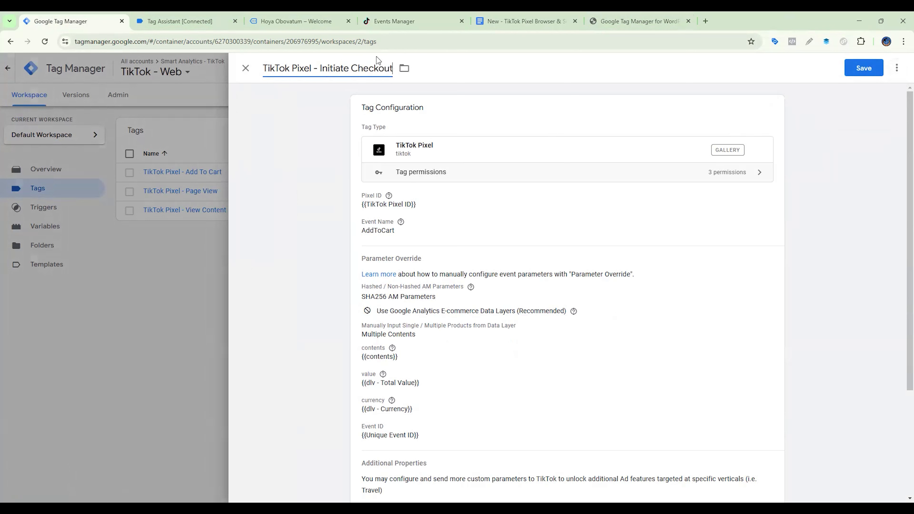
# Set the copied tag's event name to InitiateCheckout and remove its add_to_cart firing trigger
pyautogui.click(396, 189)
pyautogui.click(430, 276)
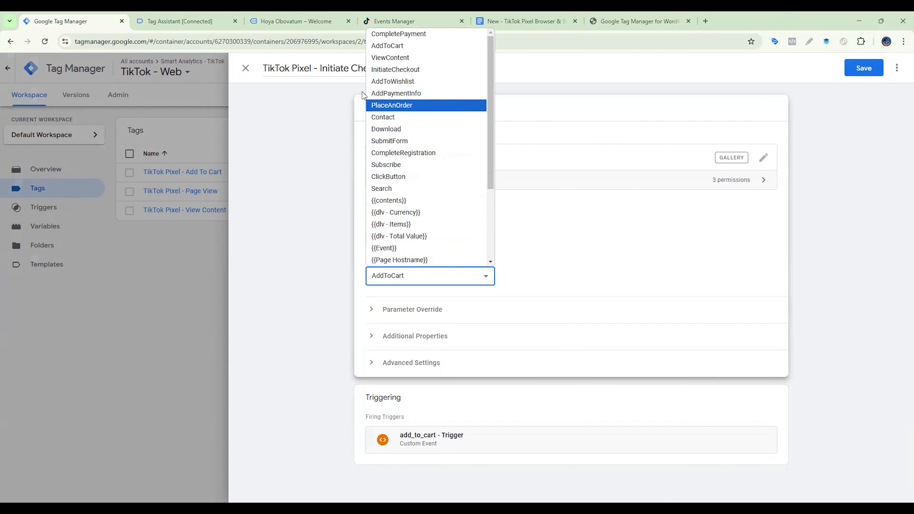
pyautogui.click(378, 71)
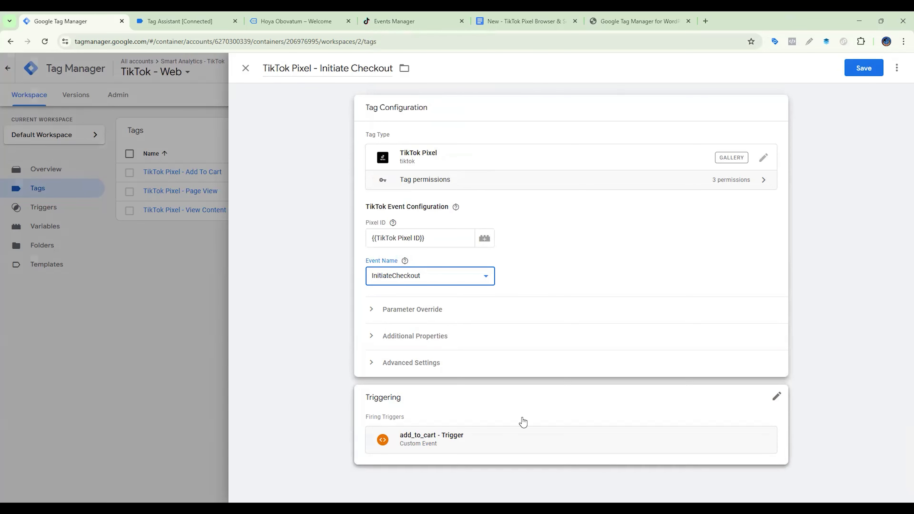
pyautogui.click(778, 404)
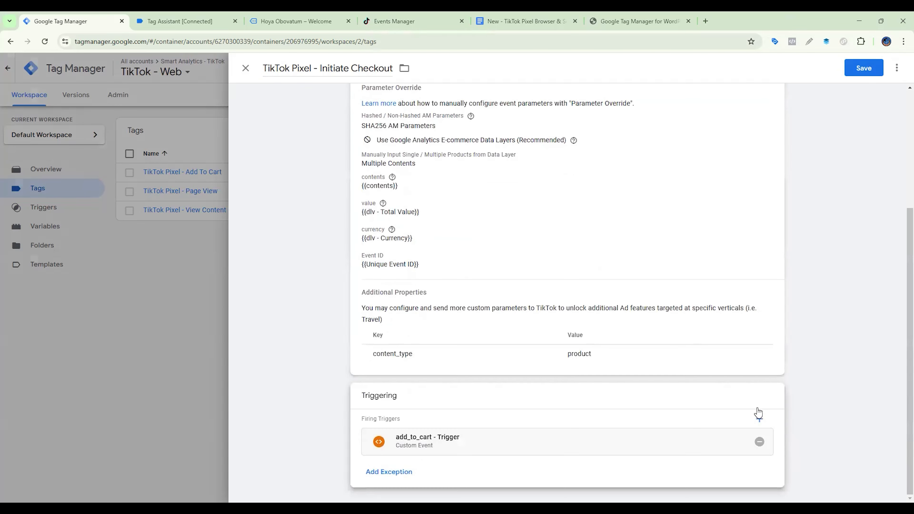
pyautogui.click(761, 442)
# In the Greenstore site, view the cart with the Hoya Obovatum product and proceed to checkout
pyautogui.click(275, 15)
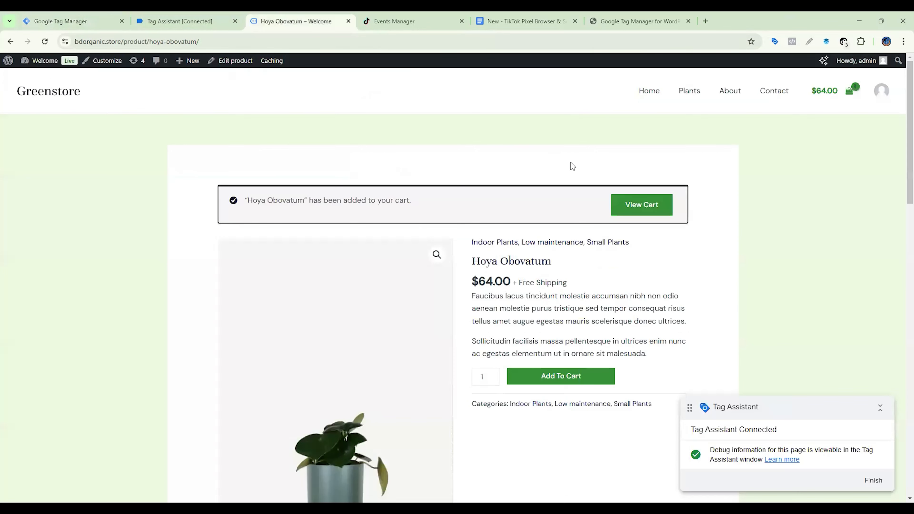
pyautogui.click(642, 205)
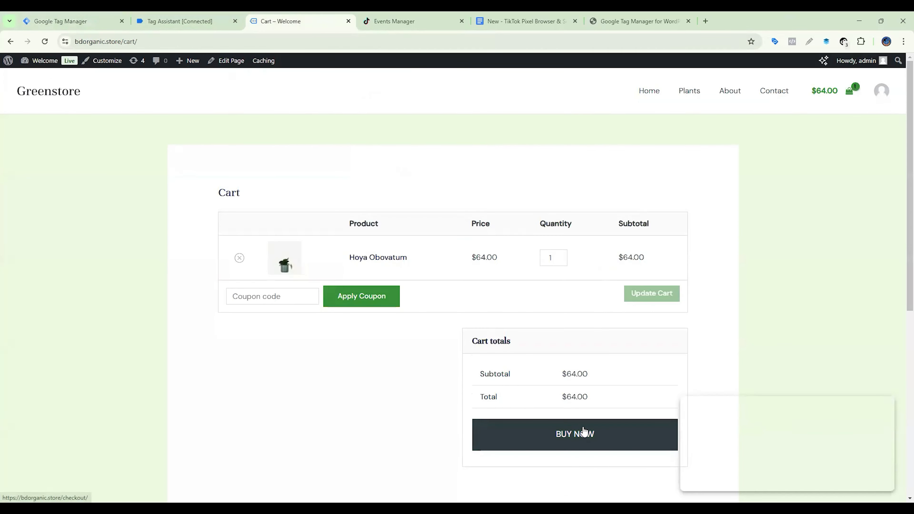
pyautogui.click(584, 432)
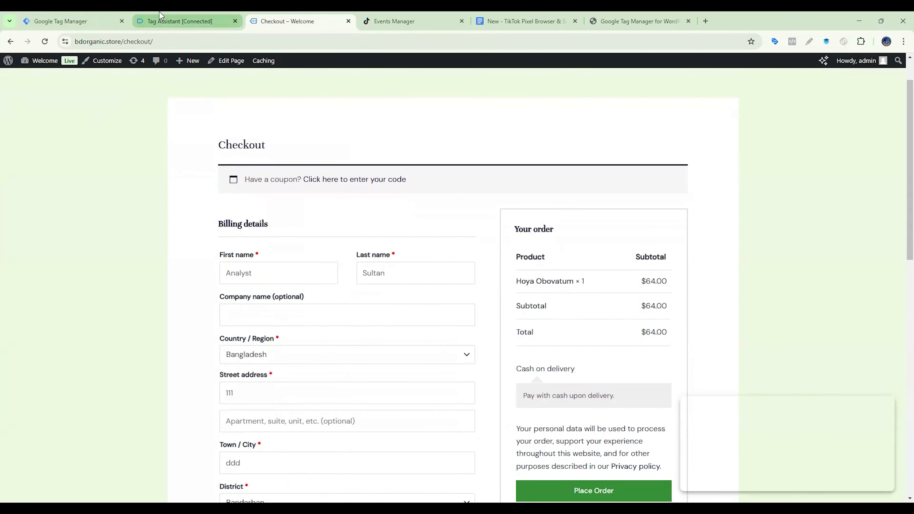
# Open the begin_checkout event in Tag Assistant and copy its event name from the API call
pyautogui.click(161, 15)
pyautogui.scroll(6, 60, 218)
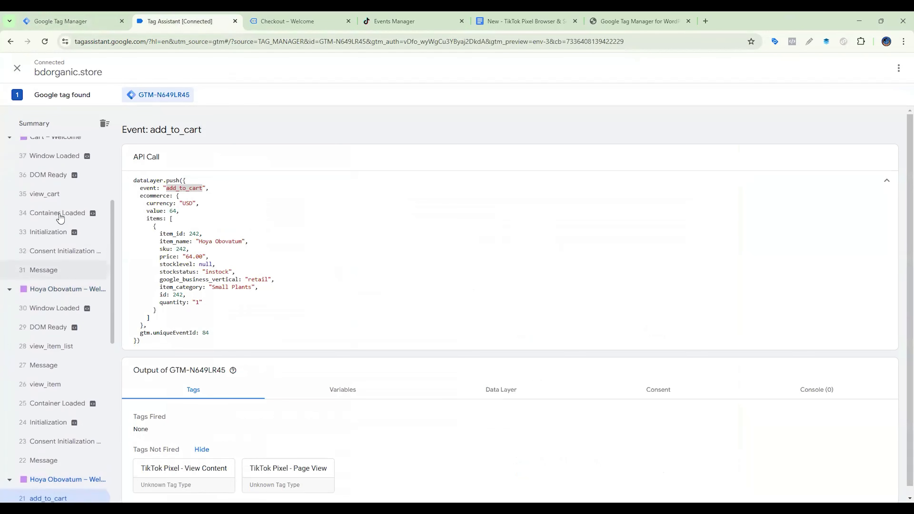
pyautogui.scroll(4, 60, 218)
pyautogui.click(64, 185)
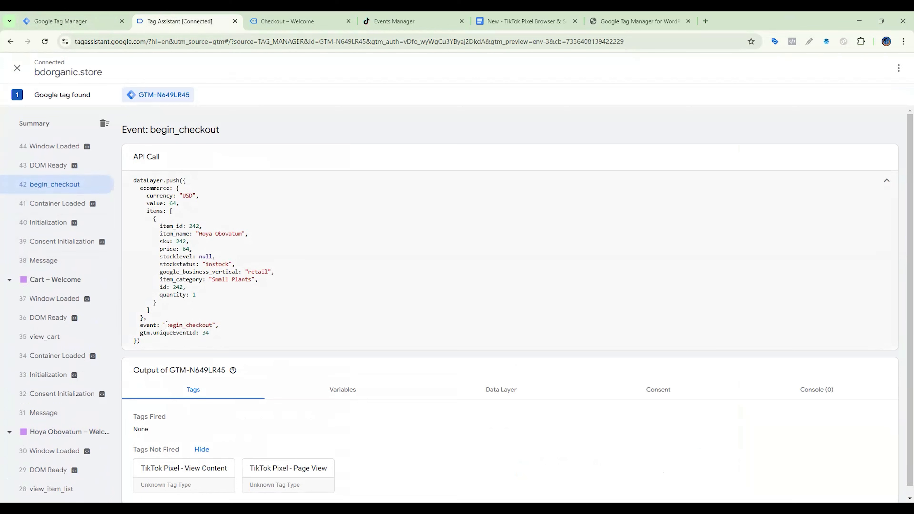
pyautogui.moveTo(167, 326); pyautogui.dragTo(211, 326)
# In Google Tag Manager, start a new Custom Event trigger for the TikTok Pixel - Initiate Checkout tag
pyautogui.click(87, 25)
pyautogui.scroll(-1, 634, 413)
pyautogui.click(661, 409)
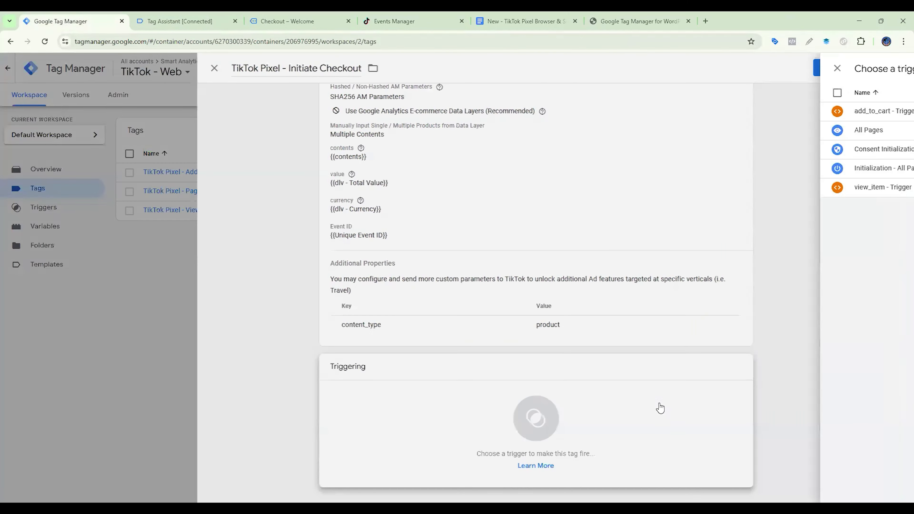
pyautogui.click(895, 68)
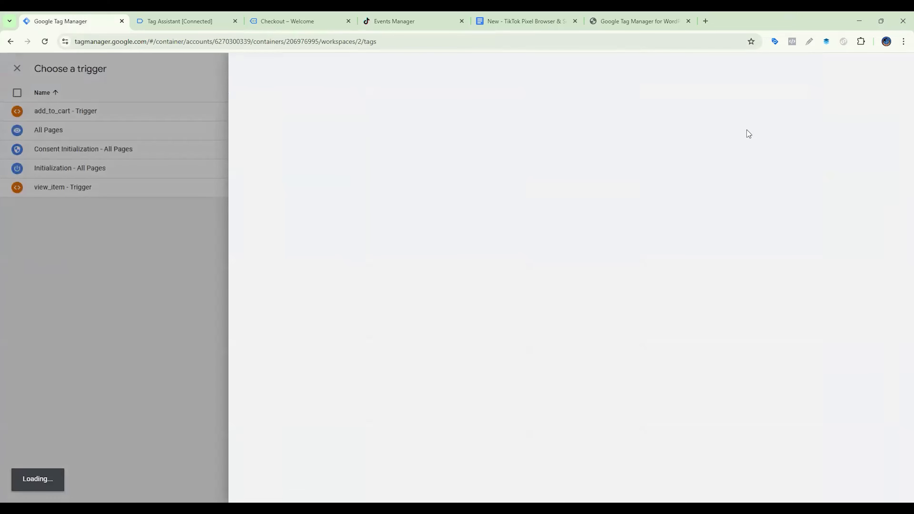
pyautogui.click(684, 222)
pyautogui.scroll(-3, 754, 329)
pyautogui.click(677, 385)
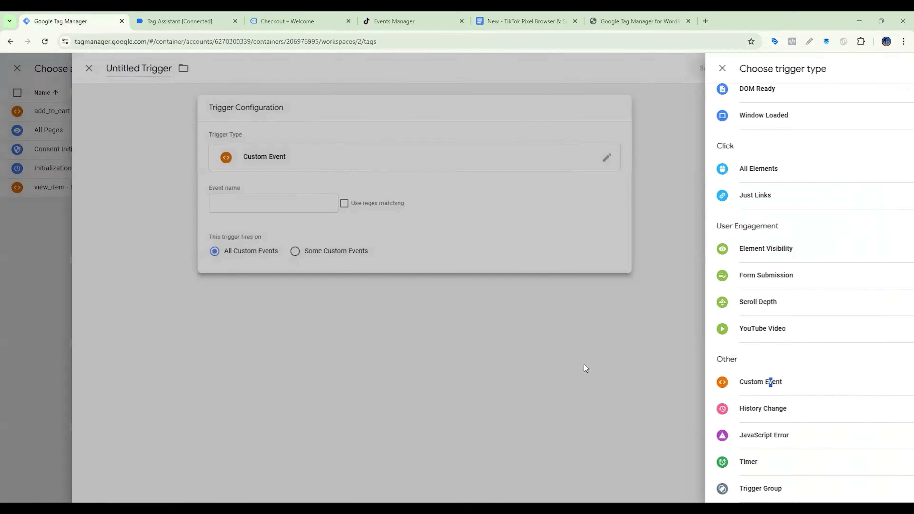
pyautogui.click(435, 244)
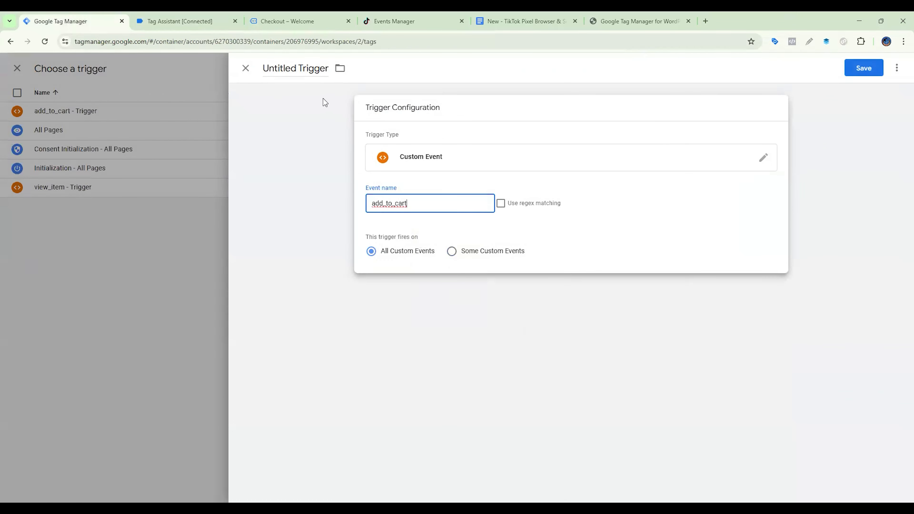
pyautogui.doubleClick(300, 69)
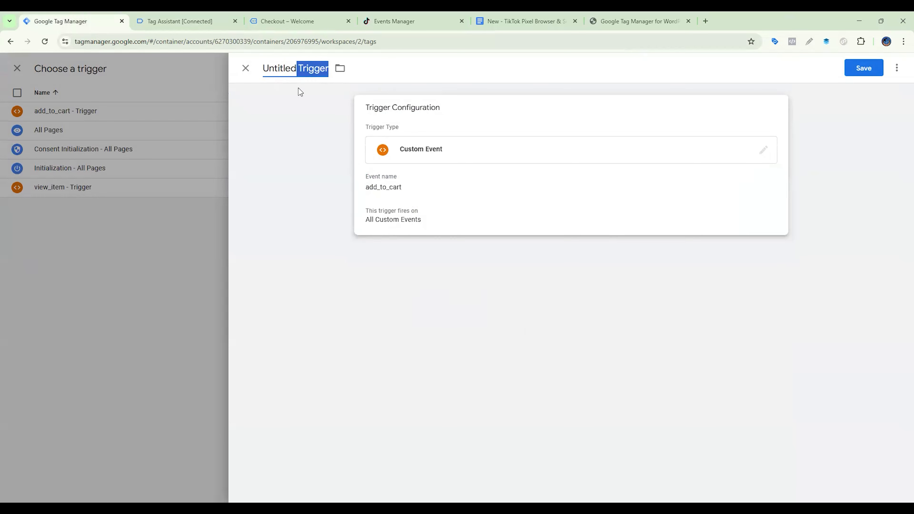
pyautogui.doubleClick(279, 69)
pyautogui.write('add_to_cart')
pyautogui.moveTo(314, 68); pyautogui.dragTo(263, 68)
pyautogui.press('BackSpace')
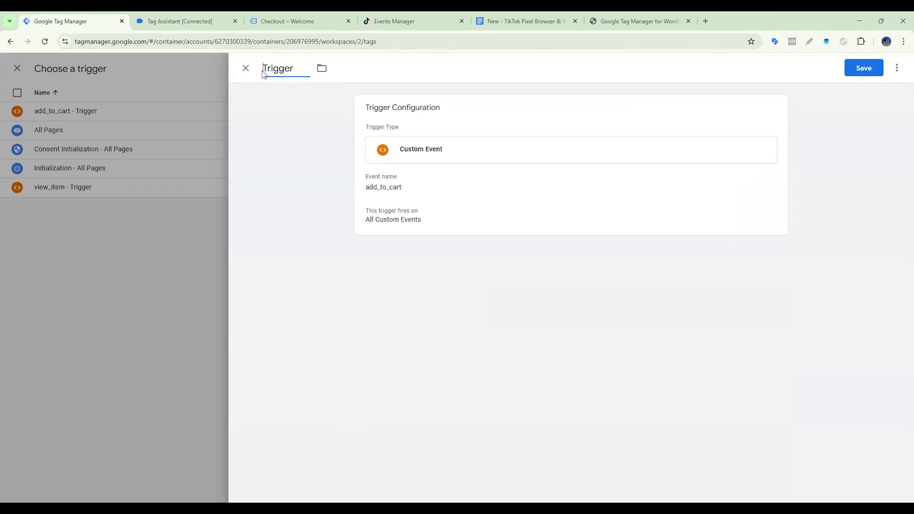
# Name the trigger "begin_checkout - Trigger" and set its event name to begin_checkout
pyautogui.write('begin_checkout')
pyautogui.write('-')
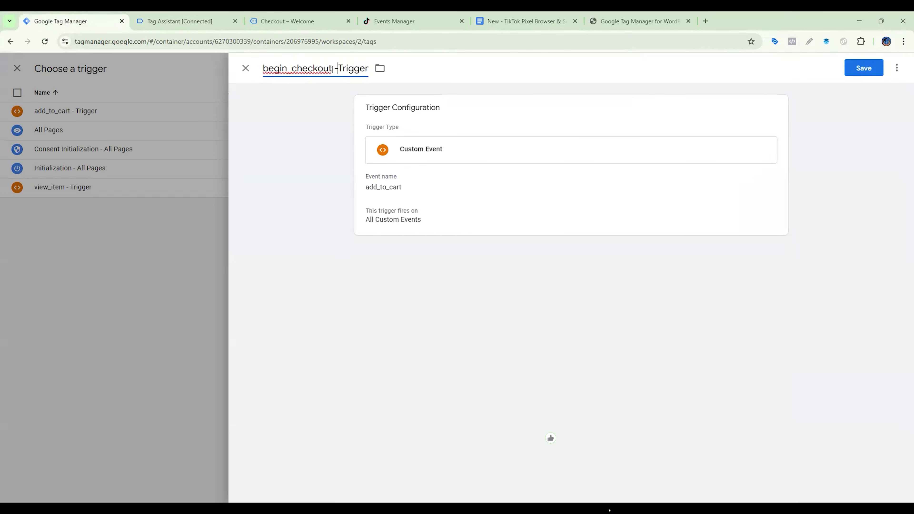
pyautogui.click(367, 195)
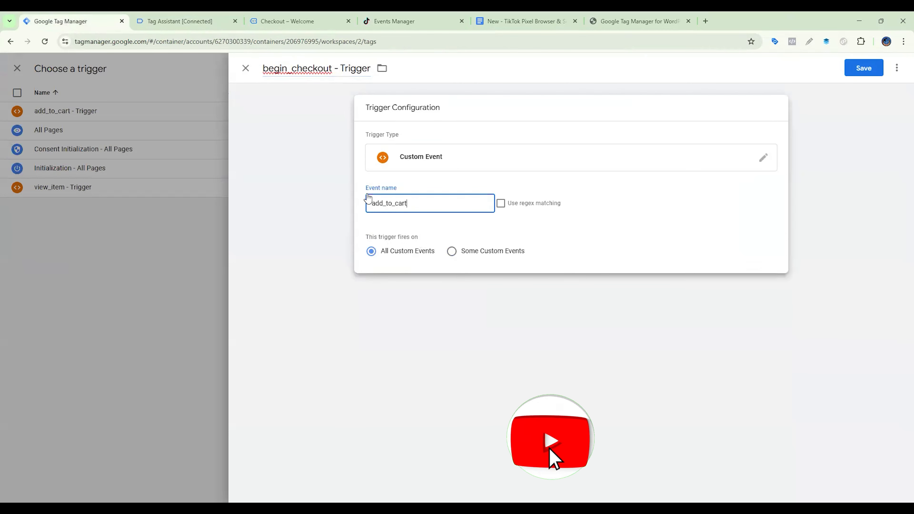
pyautogui.hotkey('ctrl', 'a')
pyautogui.write('begin_checkout')
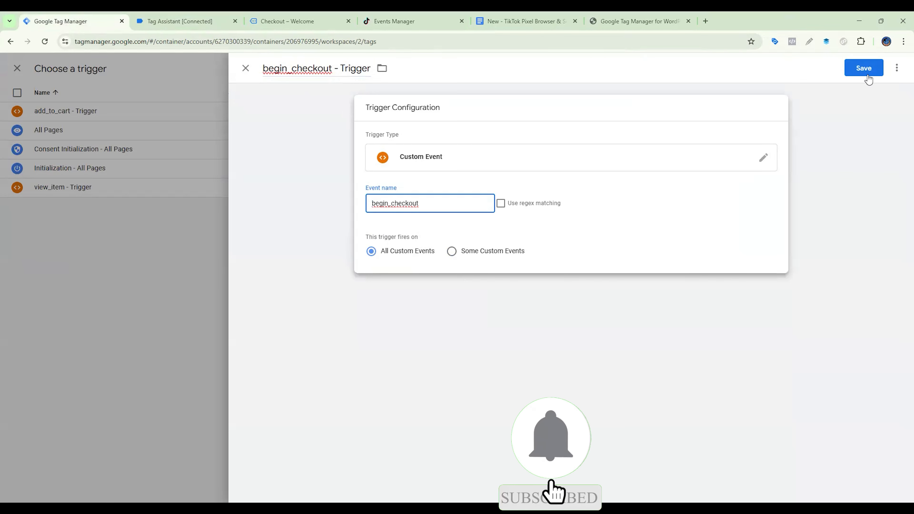
# Save the begin_checkout trigger and the TikTok Pixel - Initiate Checkout tag
pyautogui.click(861, 71)
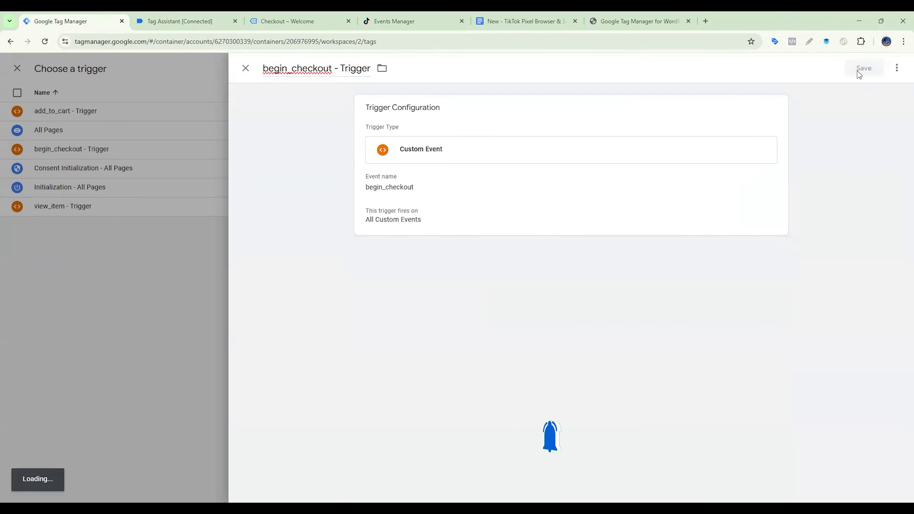
pyautogui.scroll(5, 862, 90)
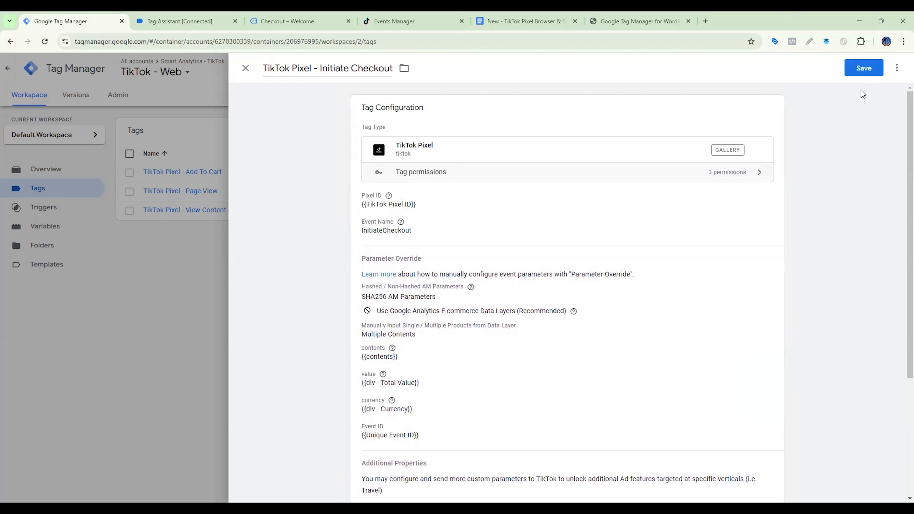
pyautogui.click(864, 70)
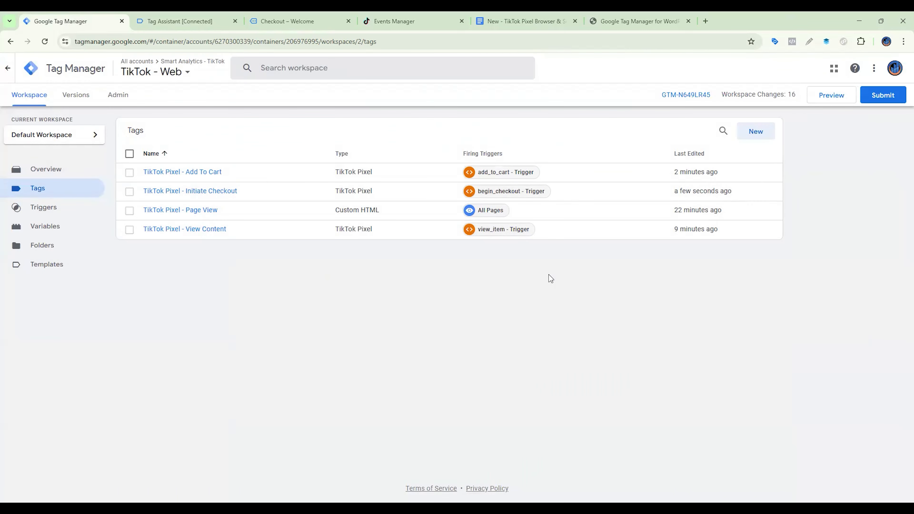
# Duplicate the TikTok Pixel - Initiate Checkout tag and name the copy "TikTok Pixel - Place an order"
pyautogui.click(215, 192)
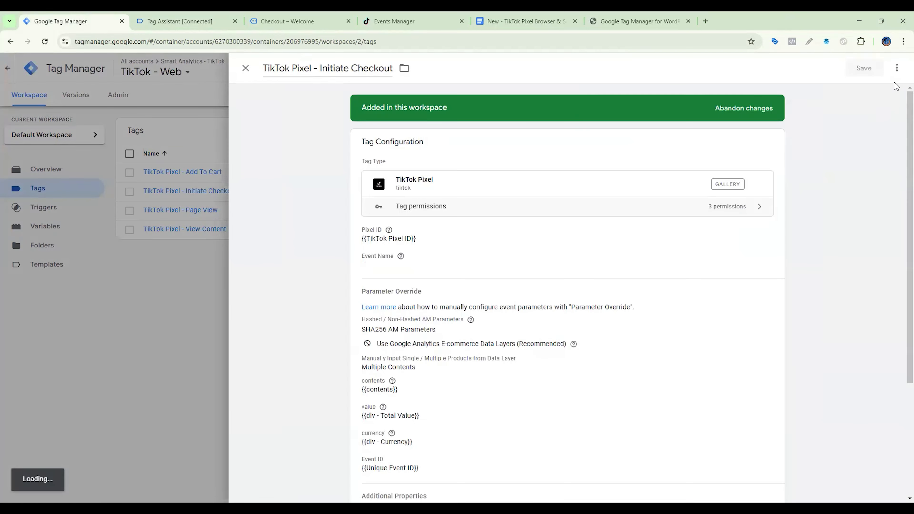
pyautogui.click(897, 68)
pyautogui.click(867, 88)
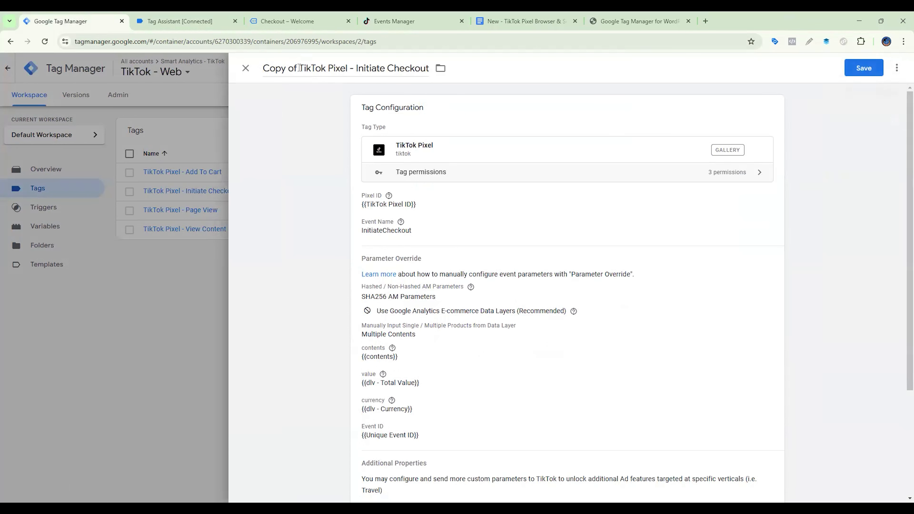
pyautogui.moveTo(299, 68); pyautogui.dragTo(263, 68)
pyautogui.press('BackSpace')
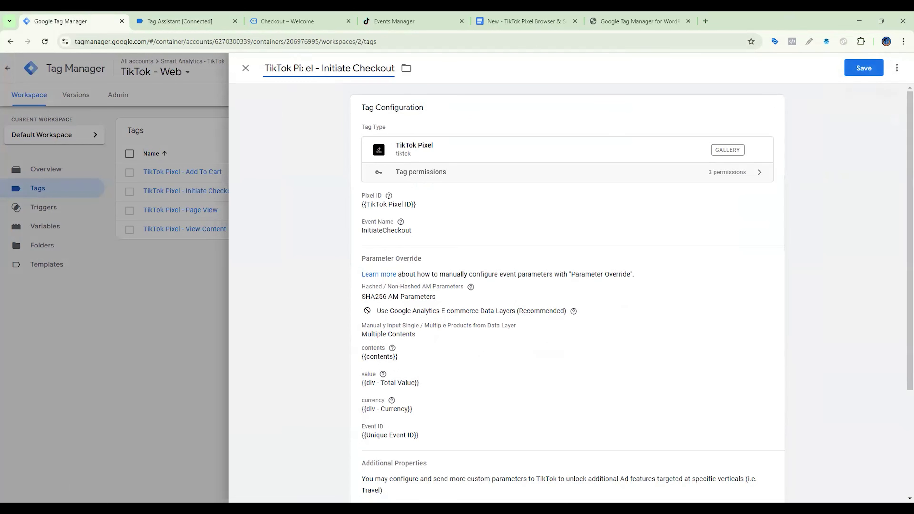
pyautogui.press('BackSpace')
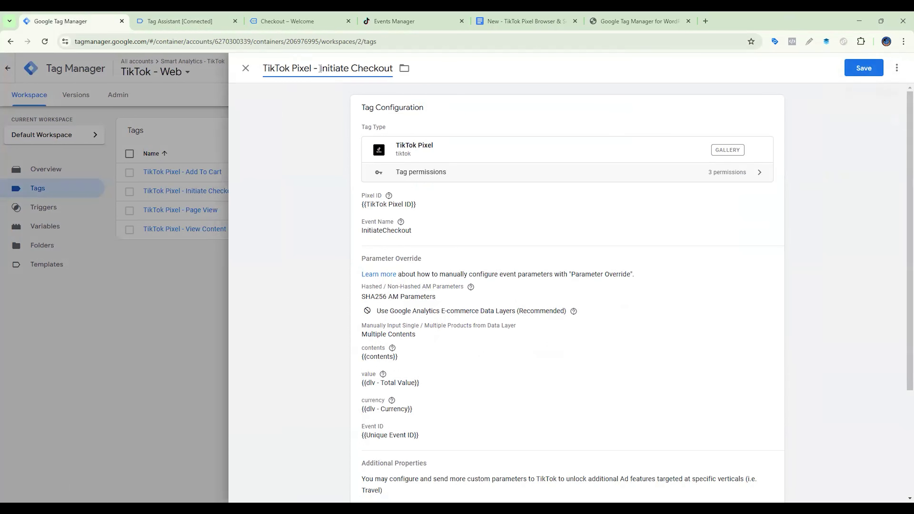
pyautogui.moveTo(321, 68); pyautogui.dragTo(401, 77)
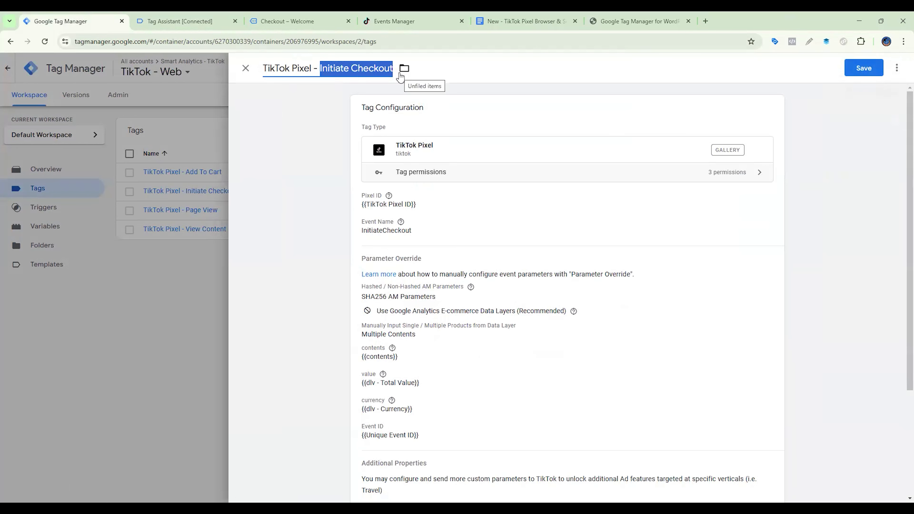
pyautogui.write('Place an')
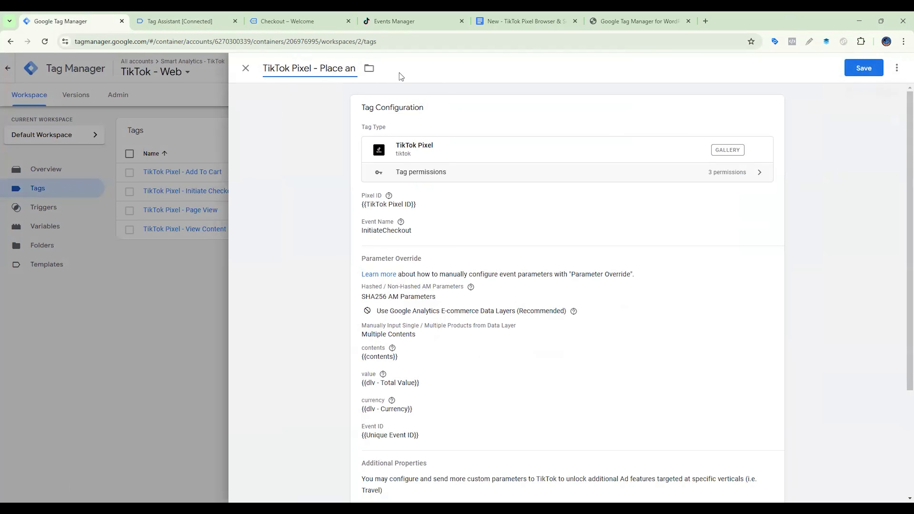
pyautogui.write(' order')
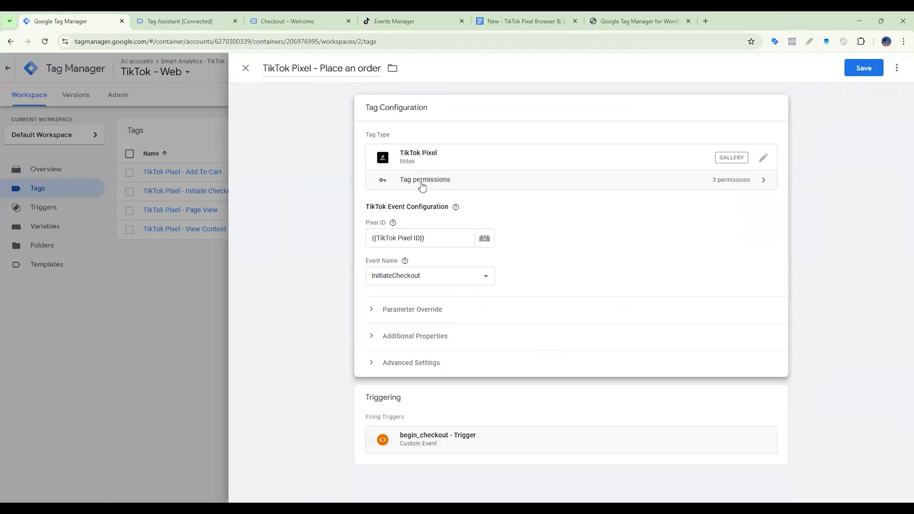
# Set the tag's event name to PlaceAnOrder and switch its advanced matching to Plain AM Parameters
pyautogui.click(428, 276)
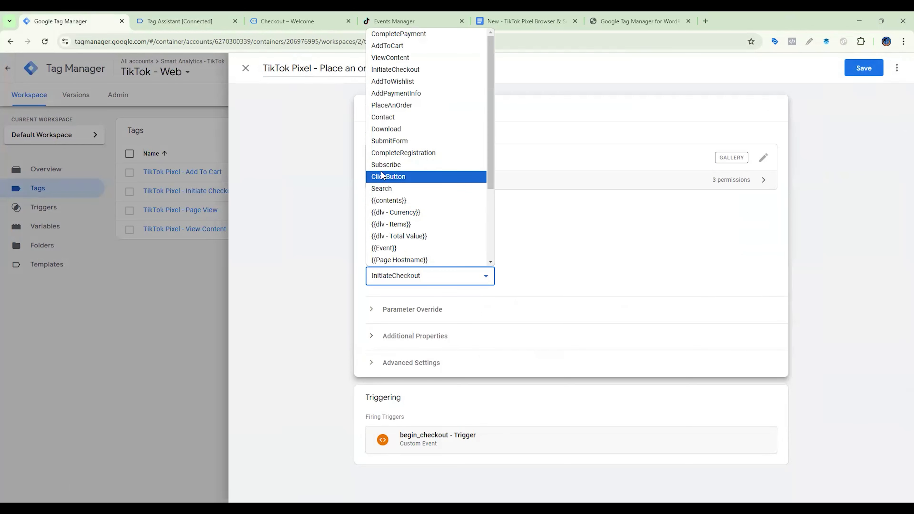
pyautogui.click(396, 105)
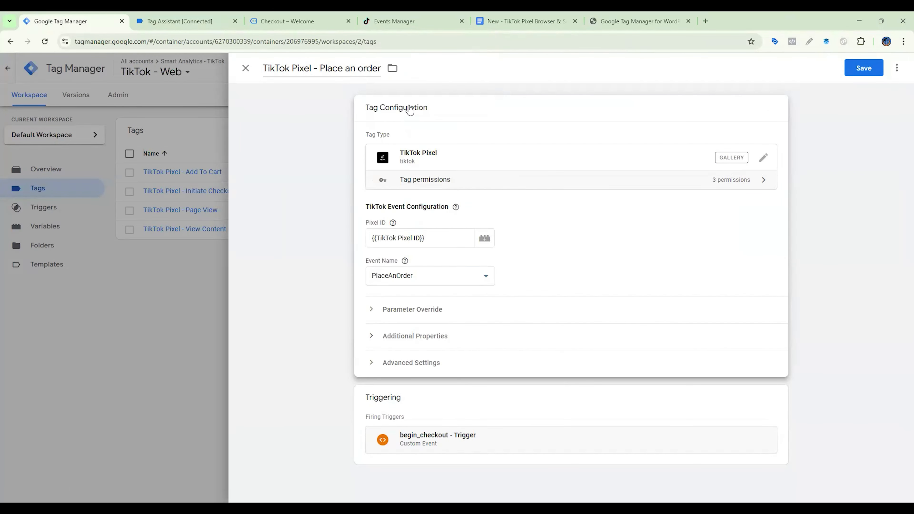
pyautogui.scroll(-3, 410, 110)
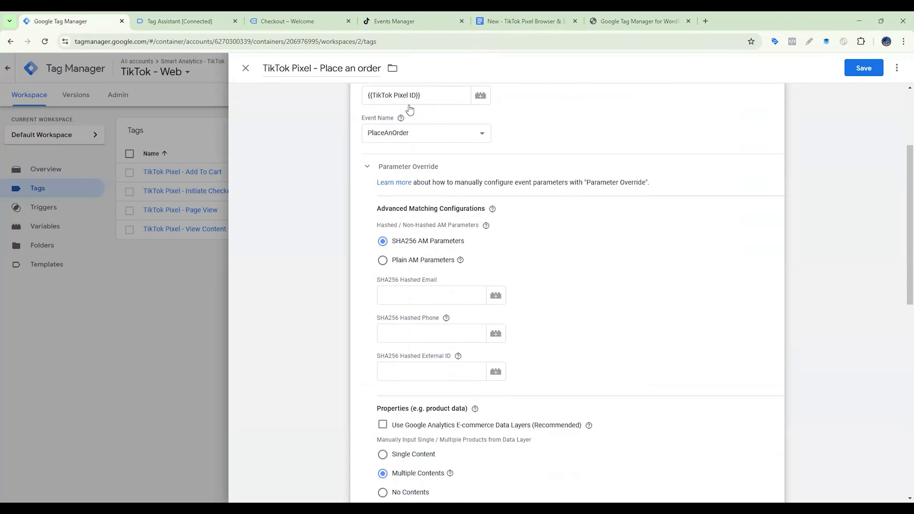
pyautogui.click(383, 261)
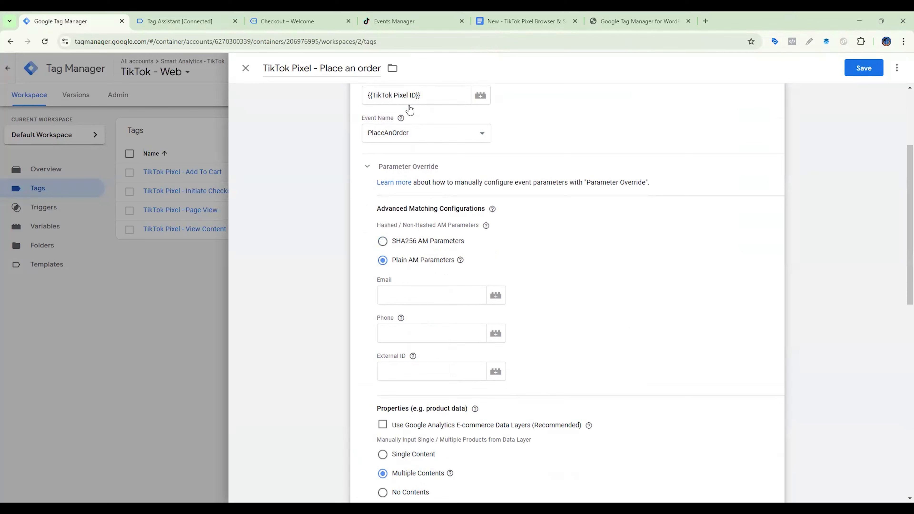
# Switch to the store's checkout page, update the customer's first and last name, and place the cash-on-delivery test order for Hoya Obovatum
pyautogui.click(299, 19)
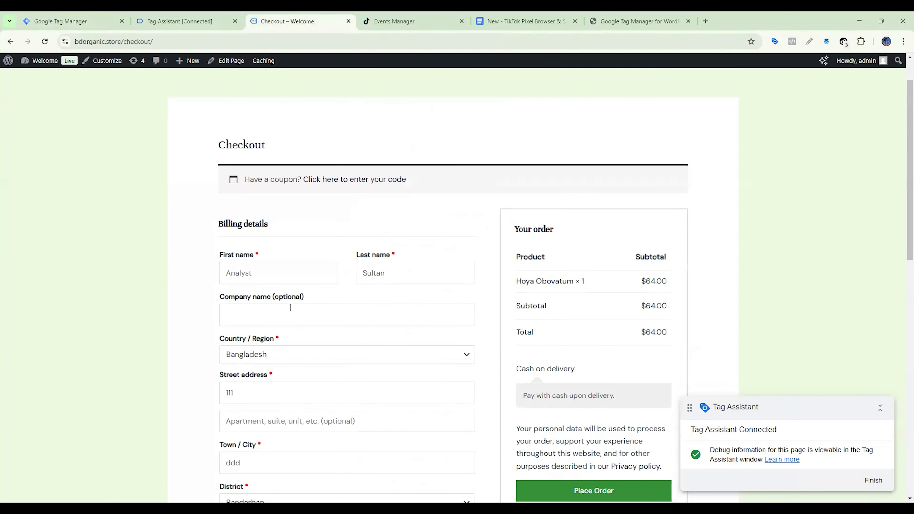
pyautogui.scroll(-5, 316, 282)
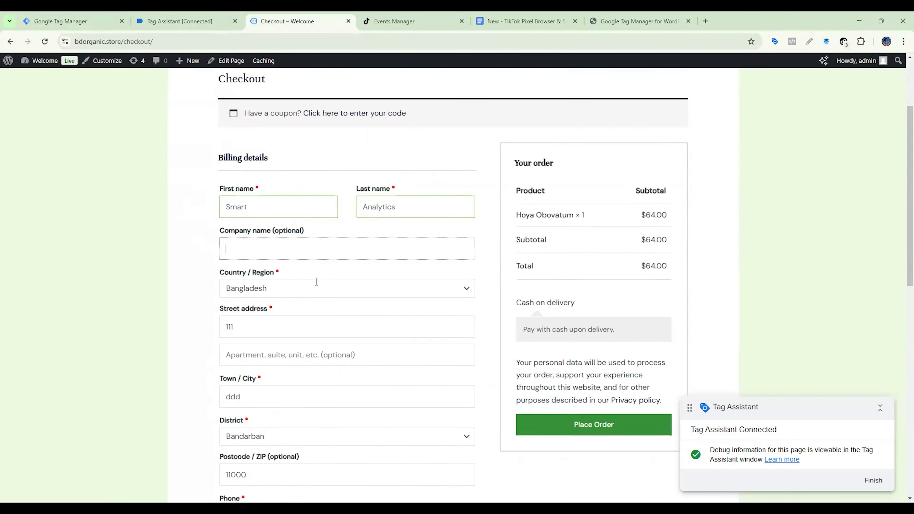
pyautogui.scroll(-3, 318, 259)
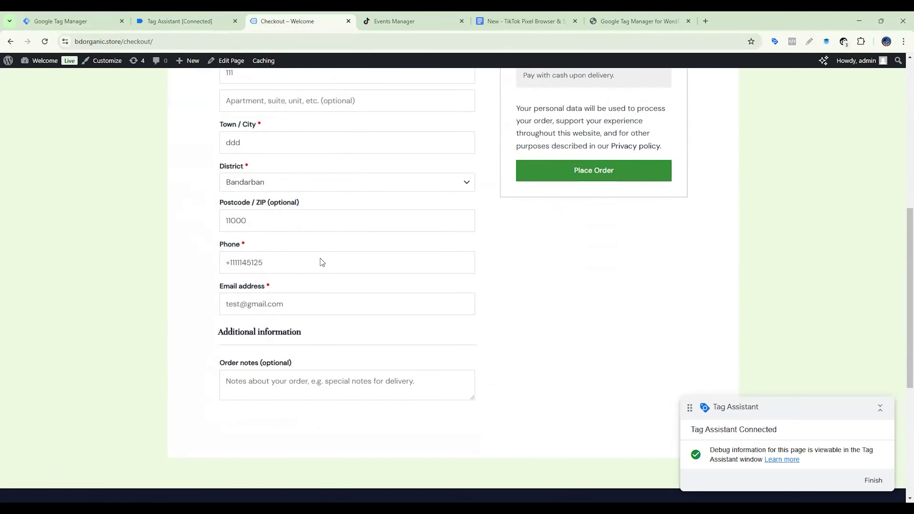
pyautogui.scroll(3, 324, 263)
pyautogui.click(573, 309)
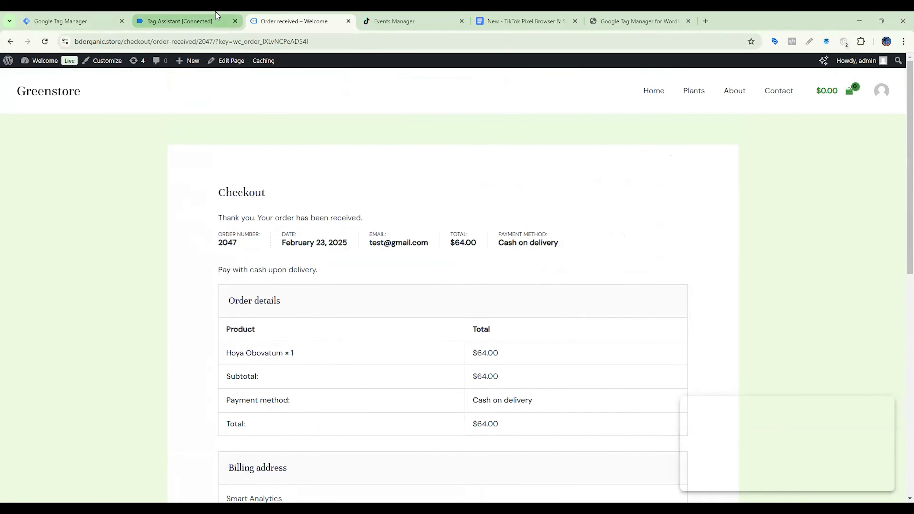
# In Tag Assistant, open the purchase event and examine its Data Layer values for customer and order data
pyautogui.click(216, 20)
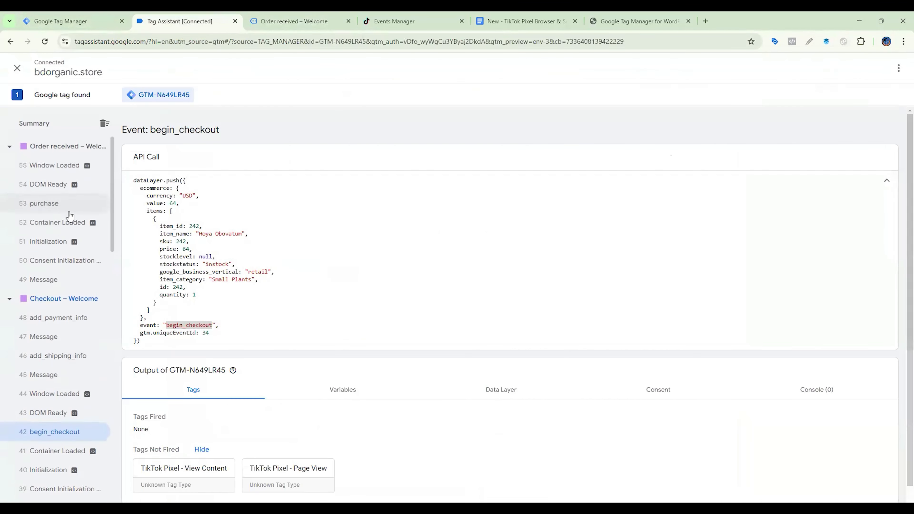
pyautogui.click(44, 203)
pyautogui.scroll(-1, 330, 266)
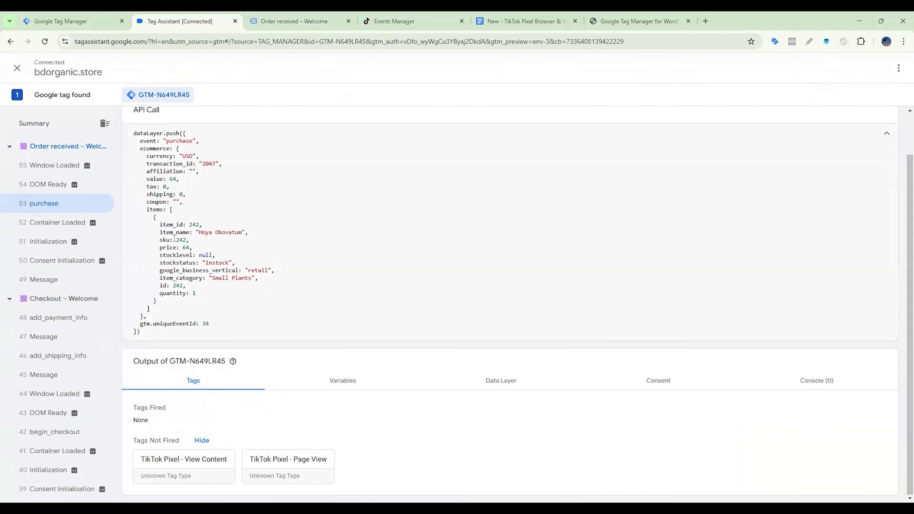
pyautogui.click(500, 381)
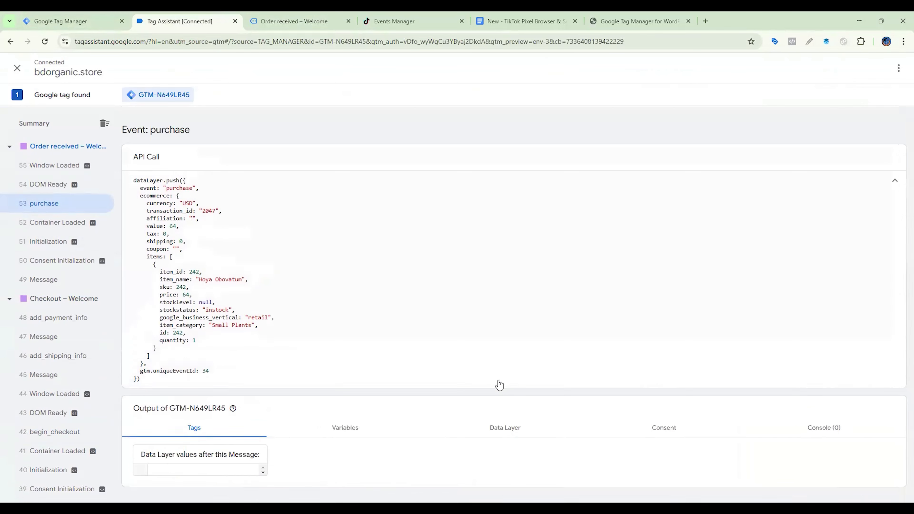
pyautogui.scroll(-6, 482, 335)
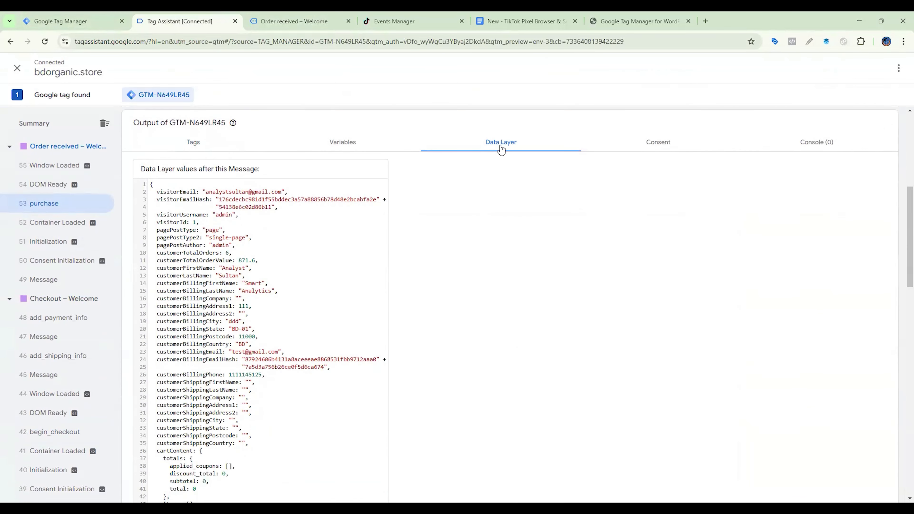
pyautogui.scroll(-5, 511, 173)
pyautogui.scroll(1, 501, 192)
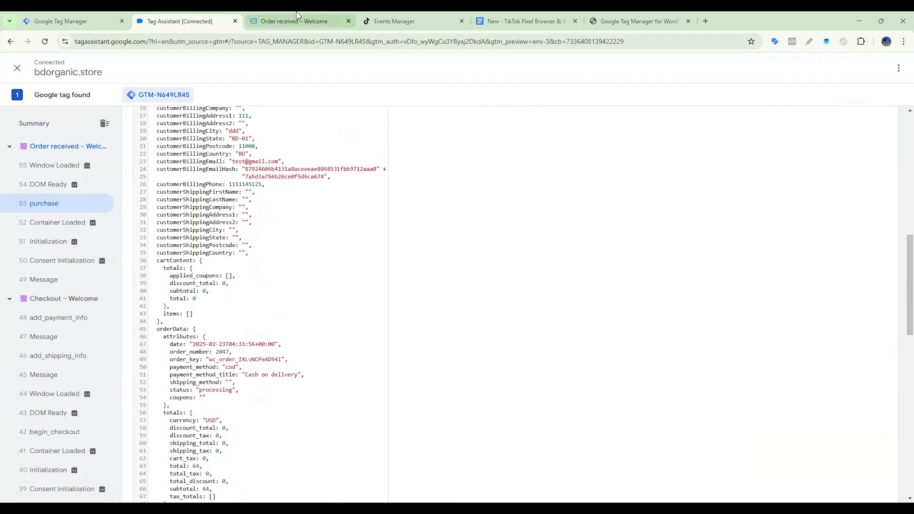
# Copy the Plain AM Email path orderData.customer.billing.email from the PlaceAnOrder section of the setup document in Google Docs
pyautogui.click(528, 16)
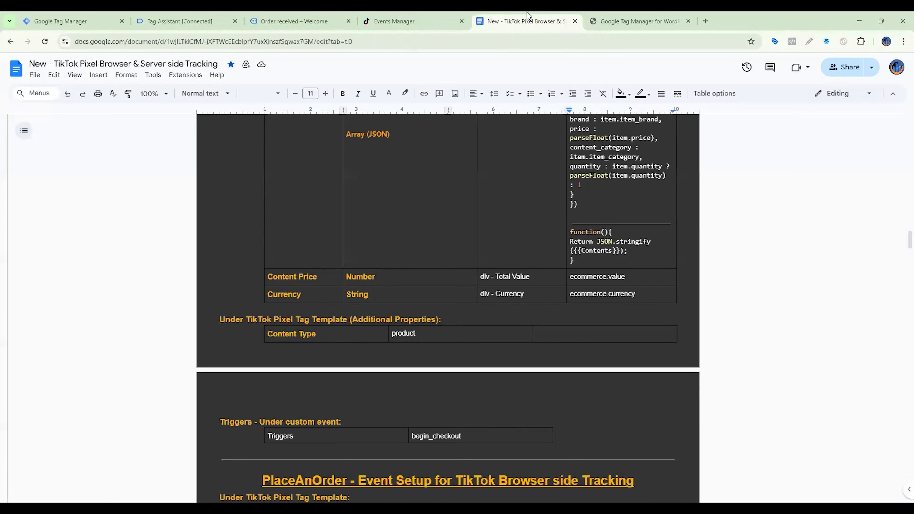
pyautogui.scroll(-10, 362, 197)
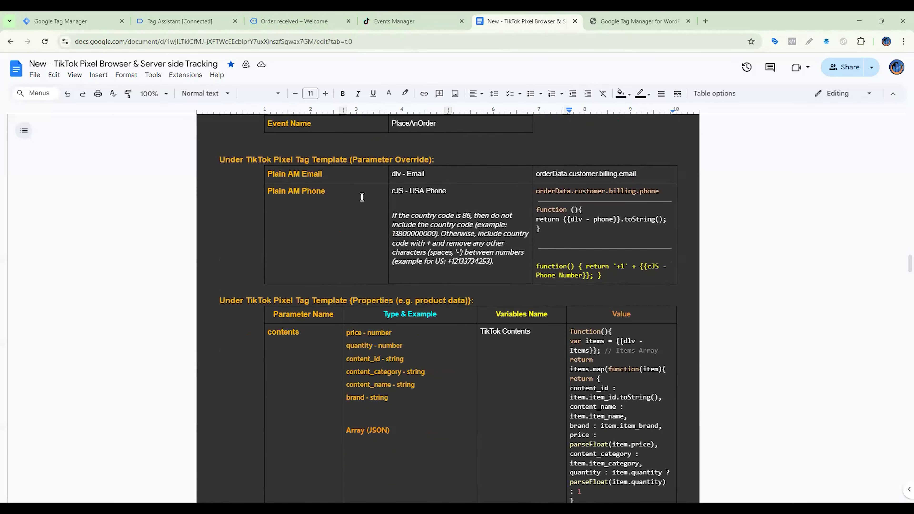
pyautogui.tripleClick(570, 173)
pyautogui.hotkey('ctrl', 'c')
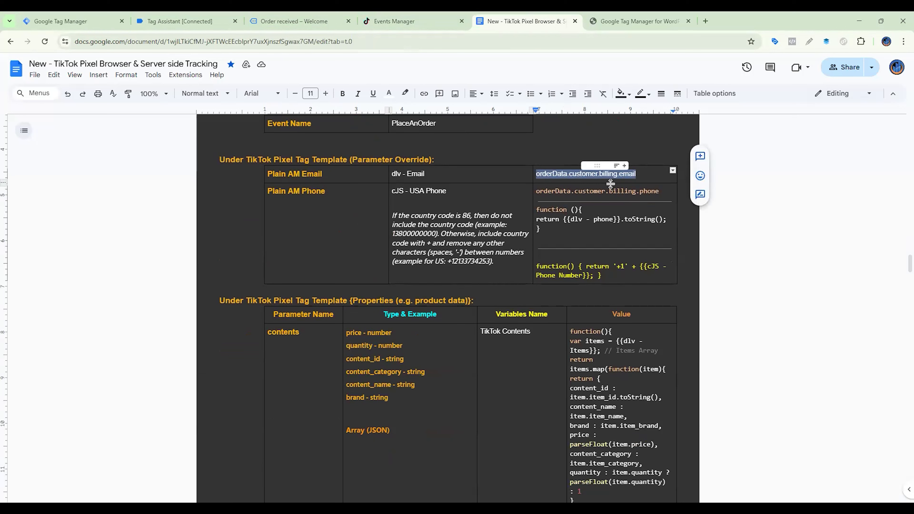
# Return to Tag Assistant and trace the orderData, customer, billing, email path in the purchase event's data layer
pyautogui.click(265, 16)
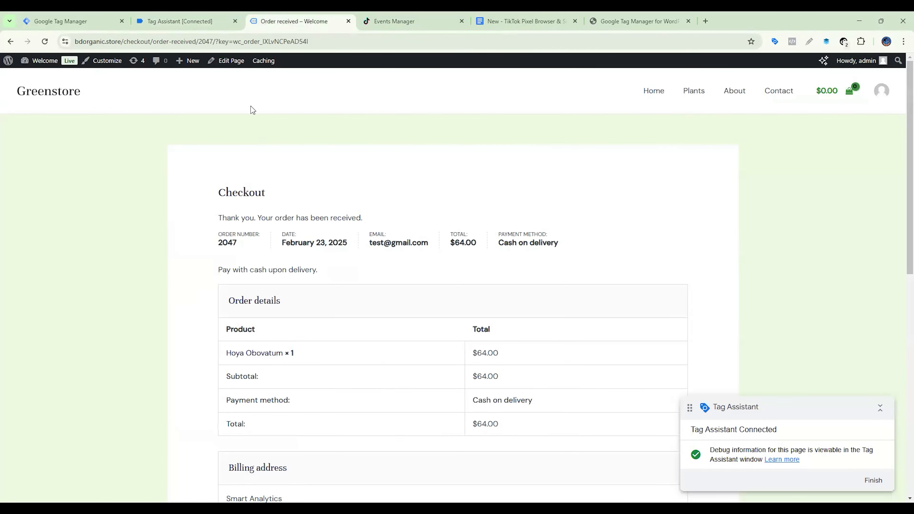
pyautogui.click(221, 16)
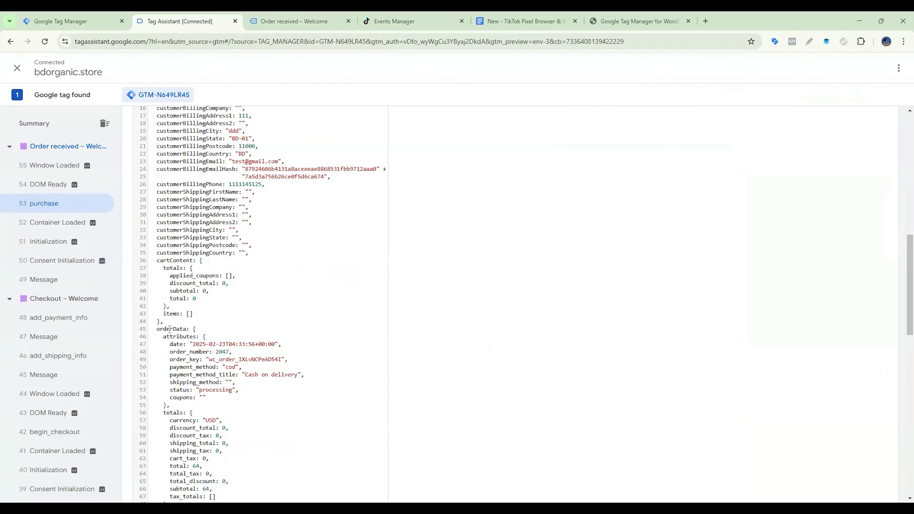
pyautogui.scroll(-4, 182, 402)
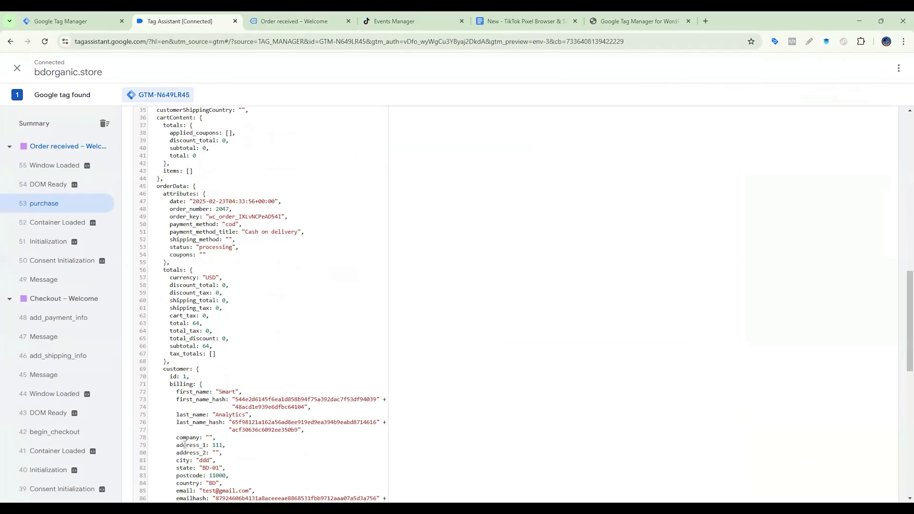
pyautogui.scroll(-3, 191, 420)
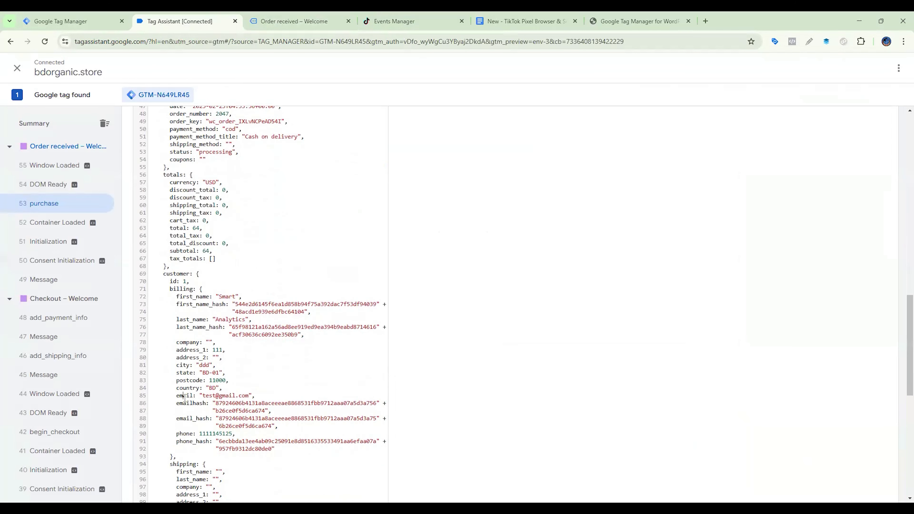
# In Google Tag Manager, create a Data Layer Variable for the tag's Email field, using the path orderData.customer.billing.email
pyautogui.click(95, 26)
pyautogui.click(365, 296)
pyautogui.click(496, 296)
pyautogui.click(900, 69)
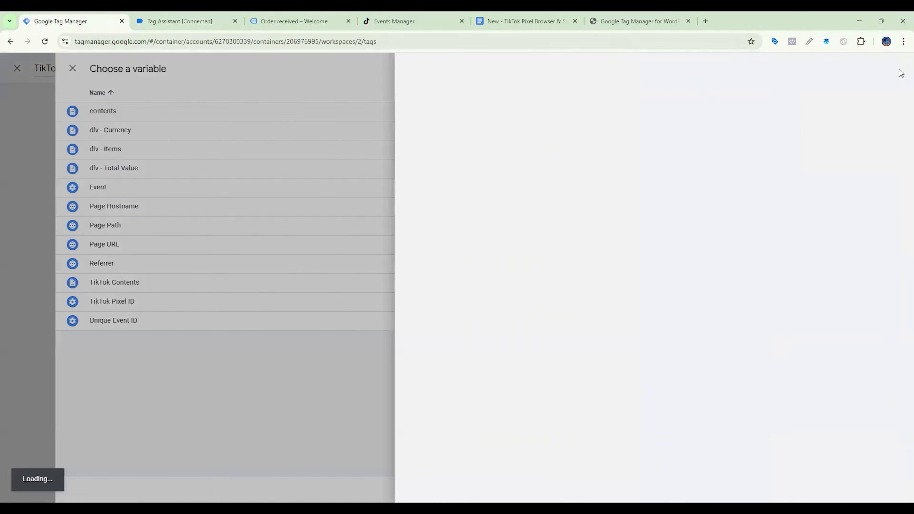
pyautogui.click(717, 166)
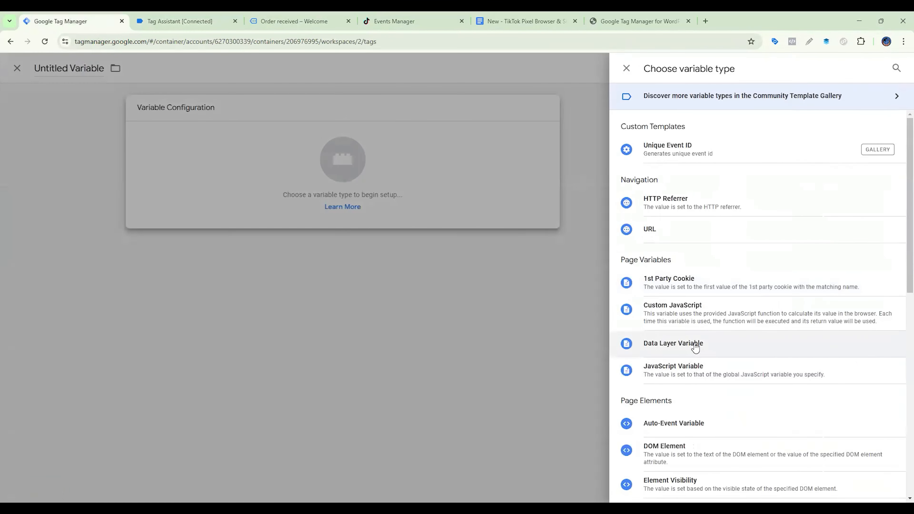
pyautogui.click(696, 348)
pyautogui.hotkey('ctrl', 'v')
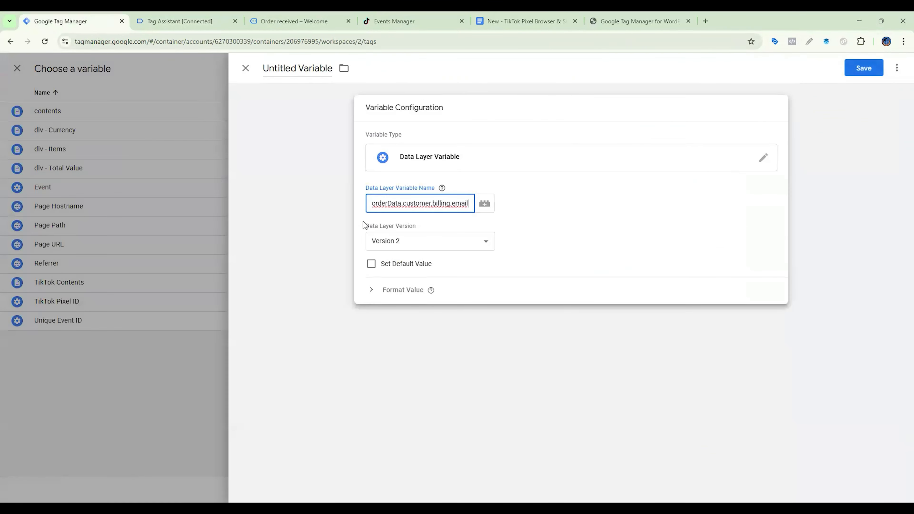
# Copy the name "dlv - Email" from the setup document, apply it to the new variable and save it
pyautogui.click(513, 16)
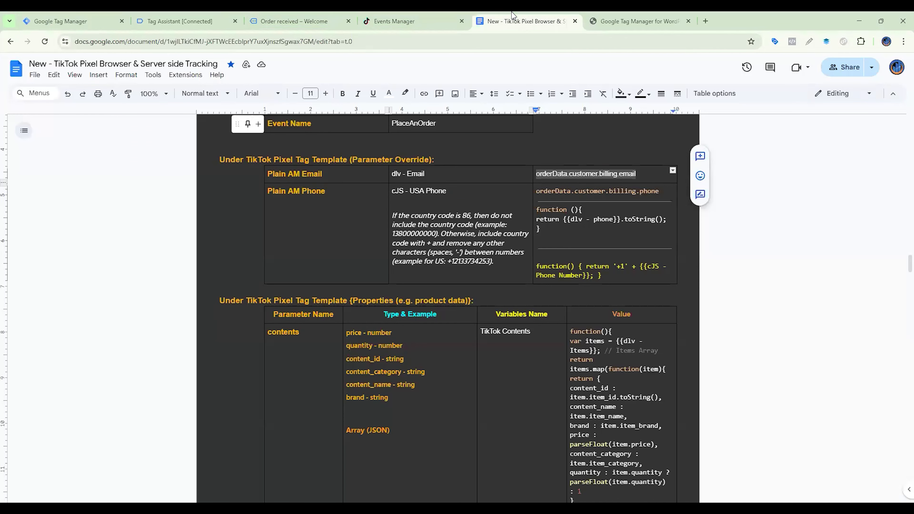
pyautogui.tripleClick(408, 173)
pyautogui.hotkey('ctrl', 'c')
pyautogui.click(72, 21)
pyautogui.click(279, 72)
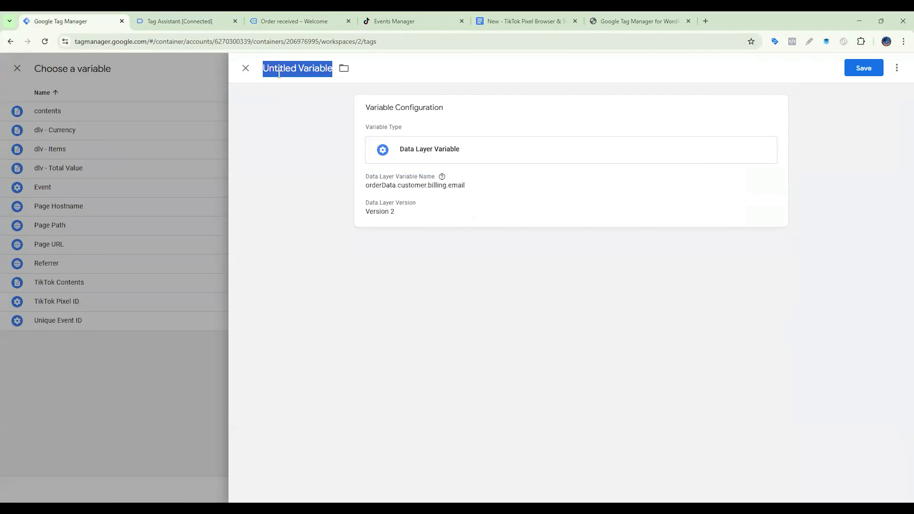
pyautogui.hotkey('ctrl', 'v')
pyautogui.click(863, 69)
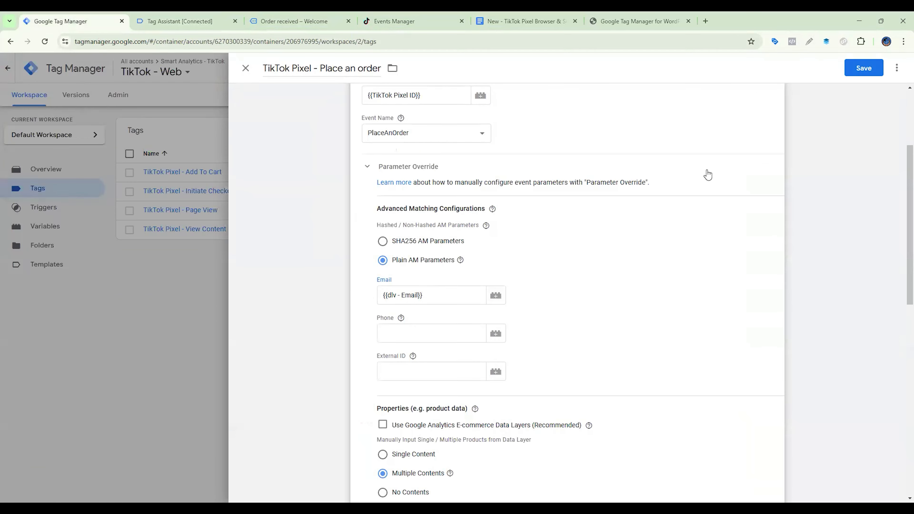
# Create a Data Layer Variable for the tag's Phone field with the path orderData.customer.billing.phone copied from the setup document
pyautogui.click(457, 340)
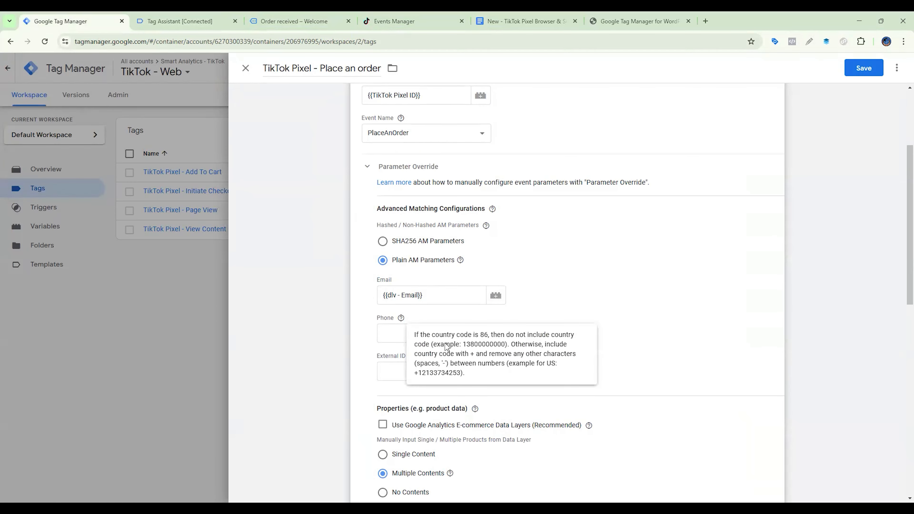
pyautogui.click(394, 333)
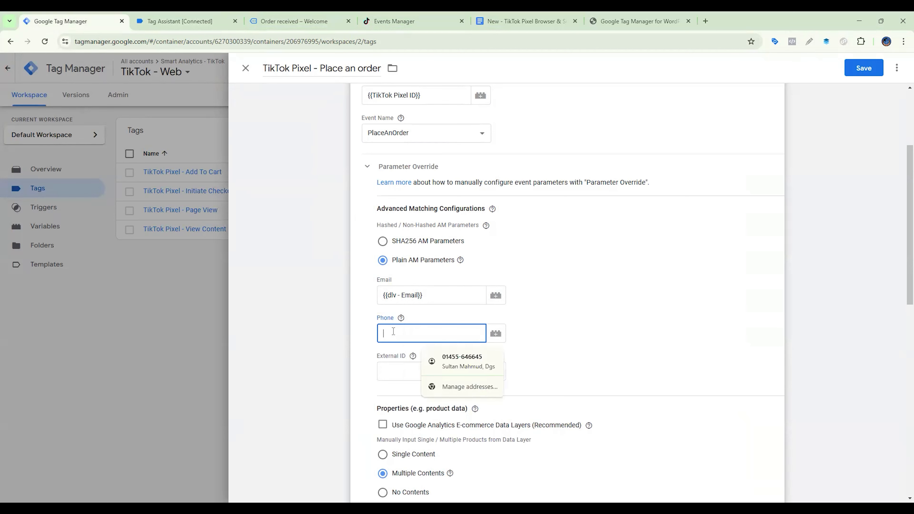
pyautogui.click(497, 339)
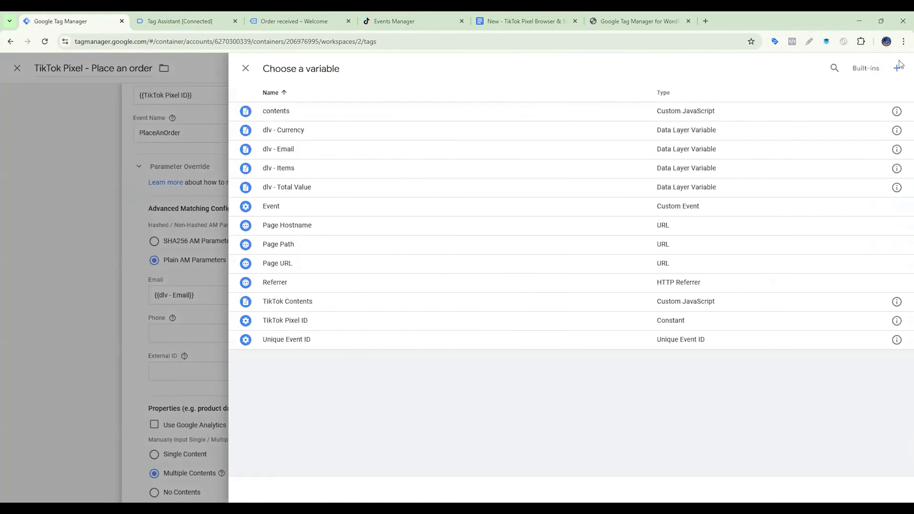
pyautogui.click(897, 69)
pyautogui.click(676, 168)
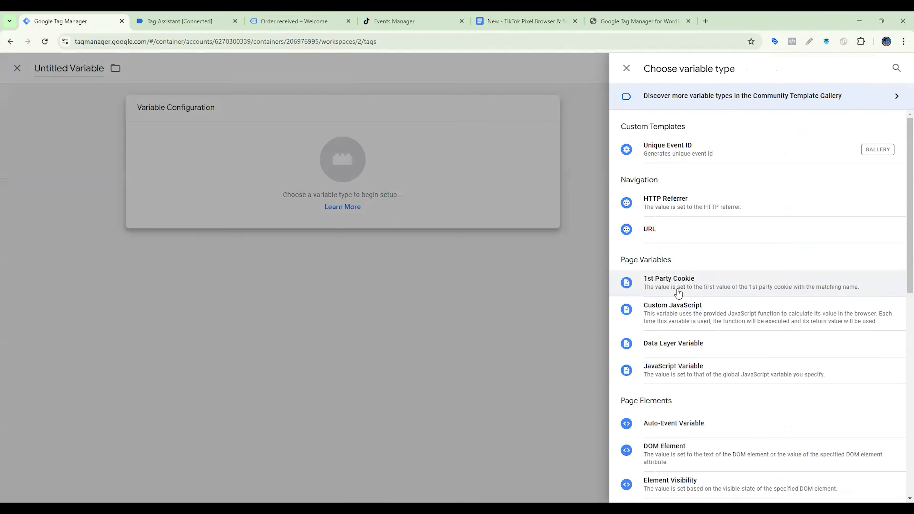
pyautogui.click(526, 21)
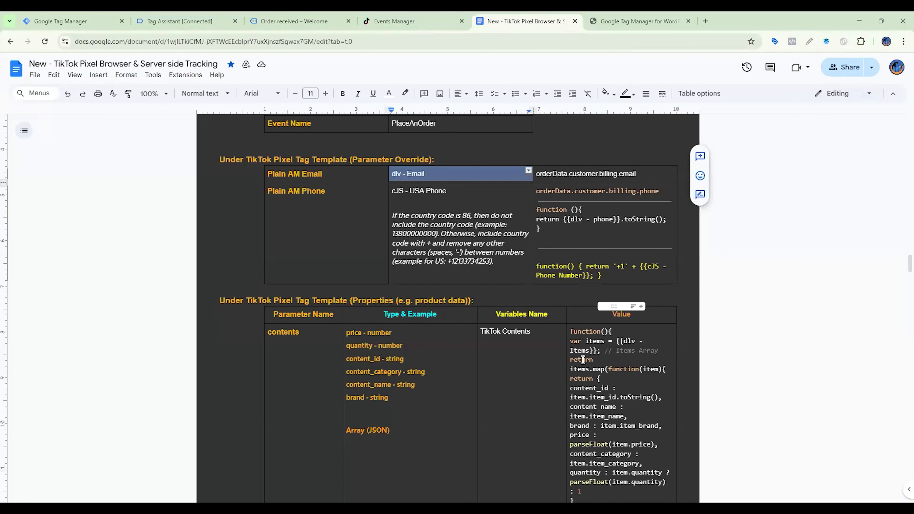
pyautogui.tripleClick(567, 195)
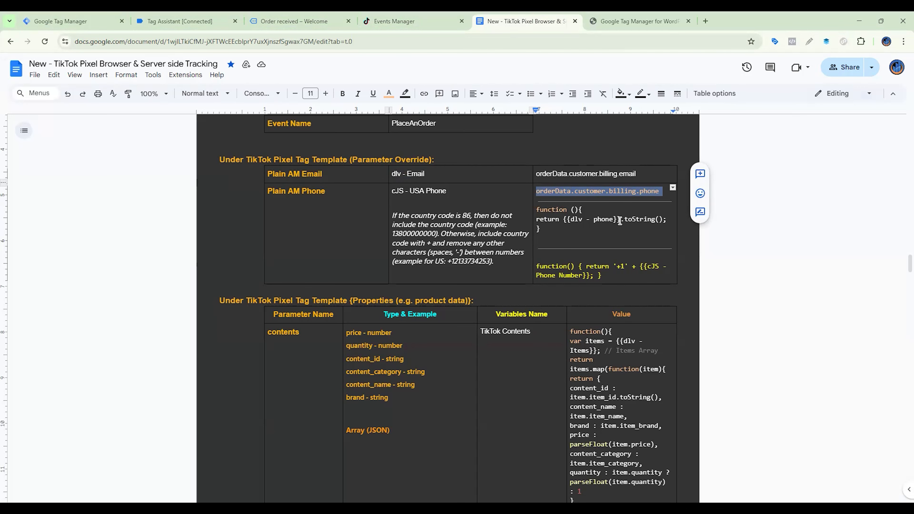
pyautogui.click(79, 21)
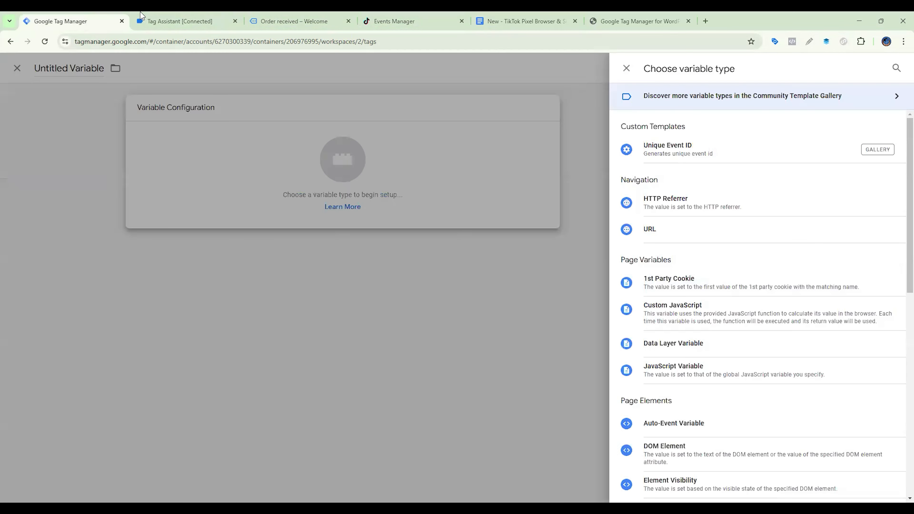
pyautogui.click(716, 344)
pyautogui.hotkey('ctrl', 'v')
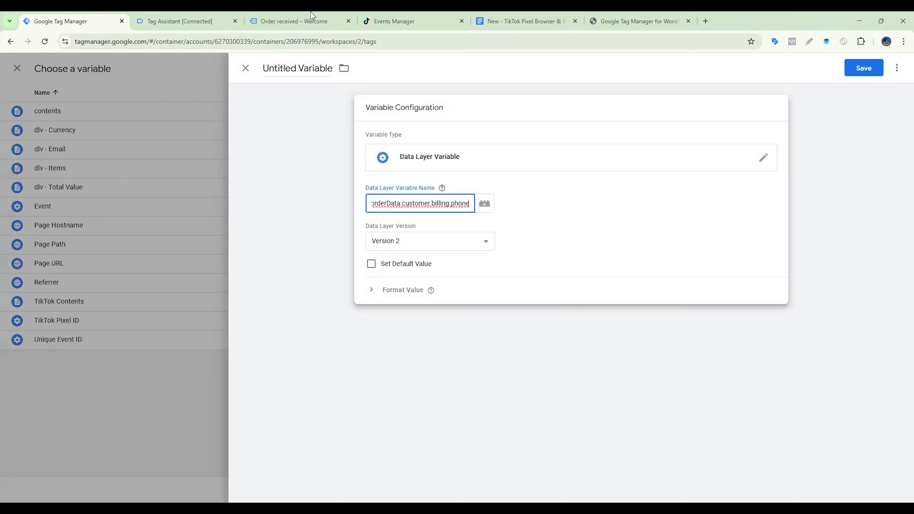
# Copy the name "dlv - phone" from the setup document, apply it to the new Data Layer Variable in Google Tag Manager and save it
pyautogui.click(493, 16)
pyautogui.moveTo(571, 218); pyautogui.dragTo(611, 219)
pyautogui.hotkey('ctrl', 'c')
pyautogui.click(72, 21)
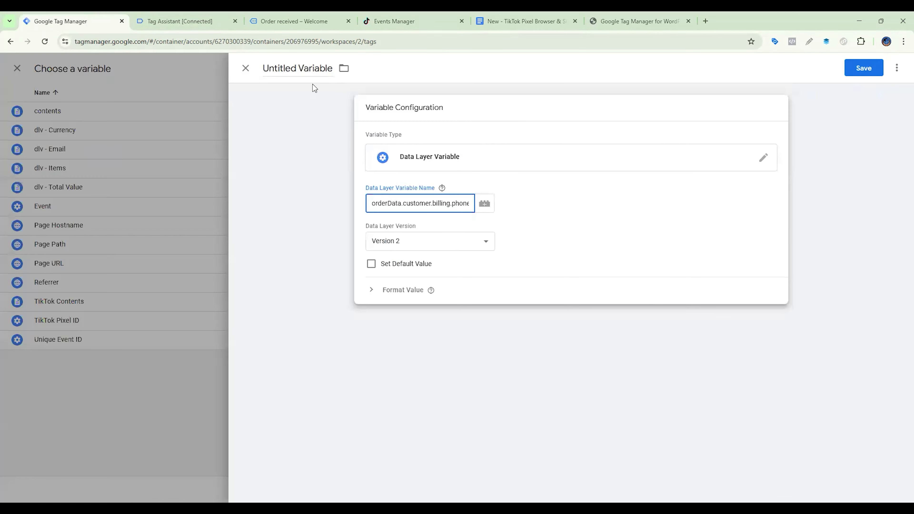
pyautogui.click(287, 68)
pyautogui.hotkey('ctrl', 'v')
pyautogui.click(864, 68)
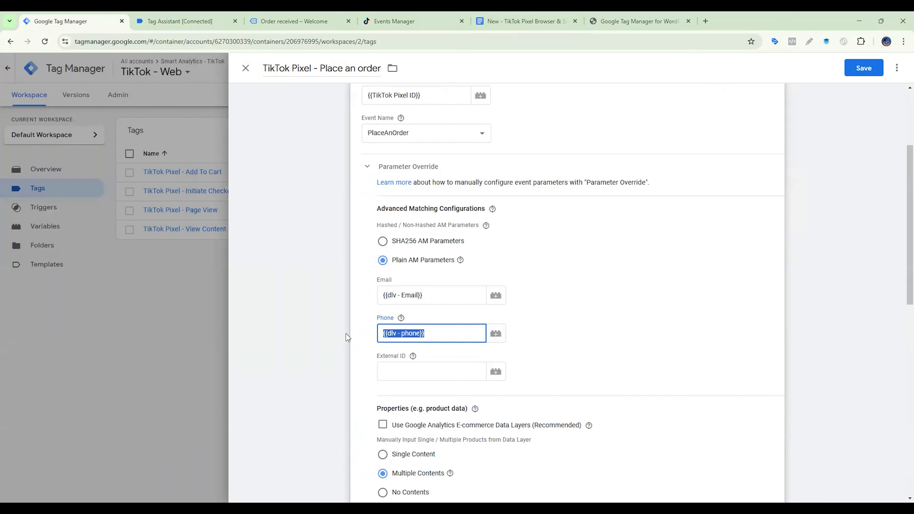
# Clear the Place an order tag's Phone field and start a new Custom JavaScript variable for it
pyautogui.click(345, 334)
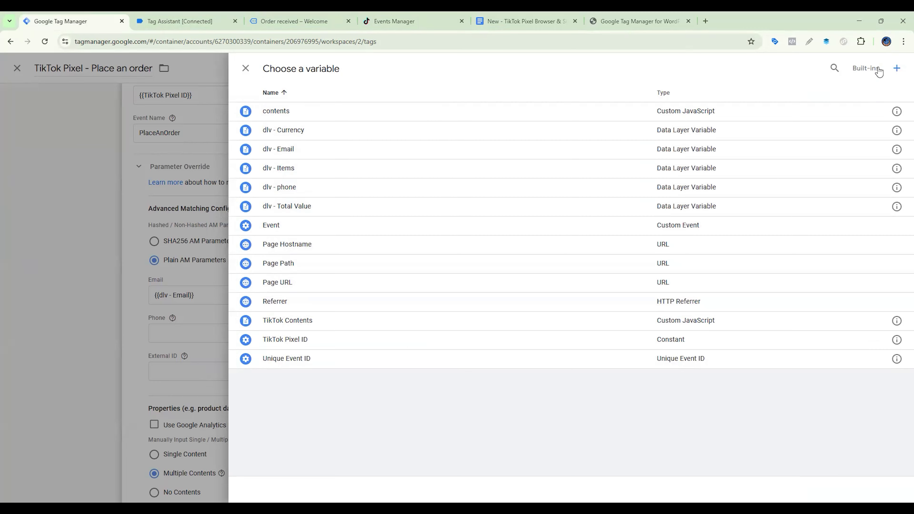
pyautogui.click(896, 69)
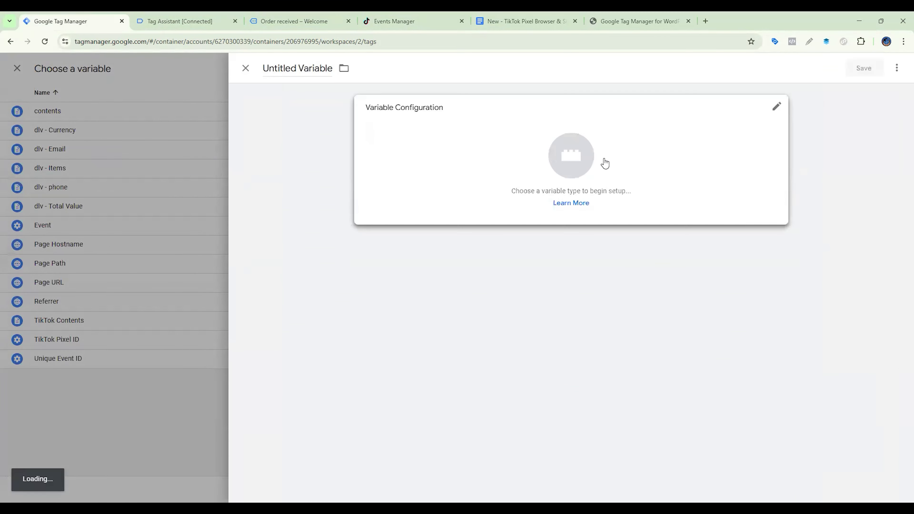
pyautogui.click(602, 162)
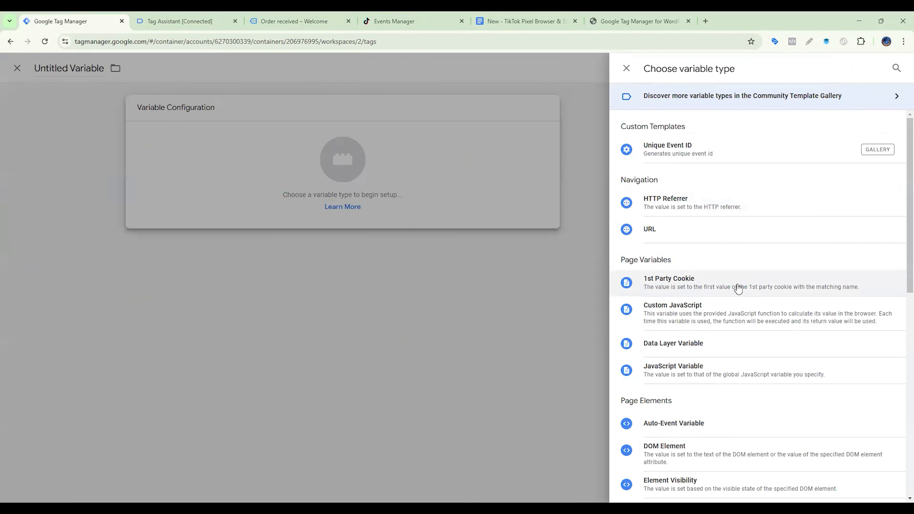
pyautogui.click(732, 316)
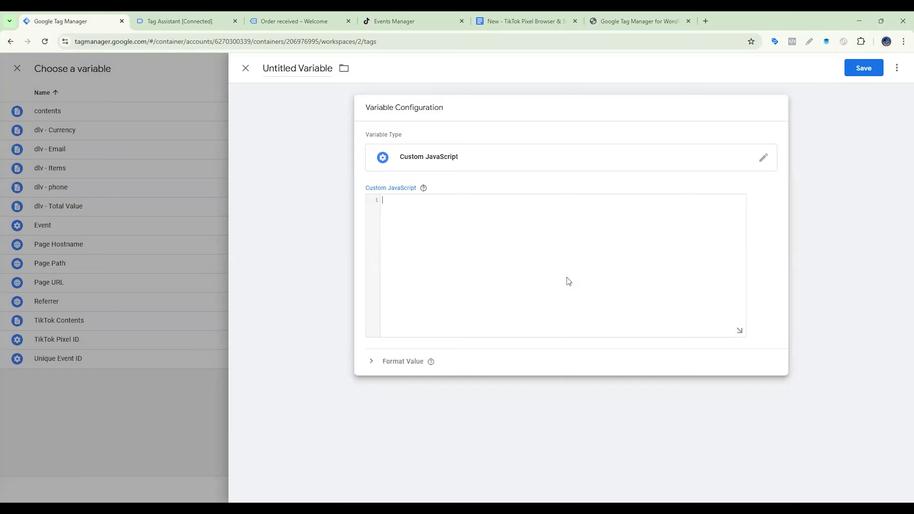
# Copy the function returning {{dlv - phone}}.toString() from the setup document and bring it to the new variable in Google Tag Manager
pyautogui.click(526, 21)
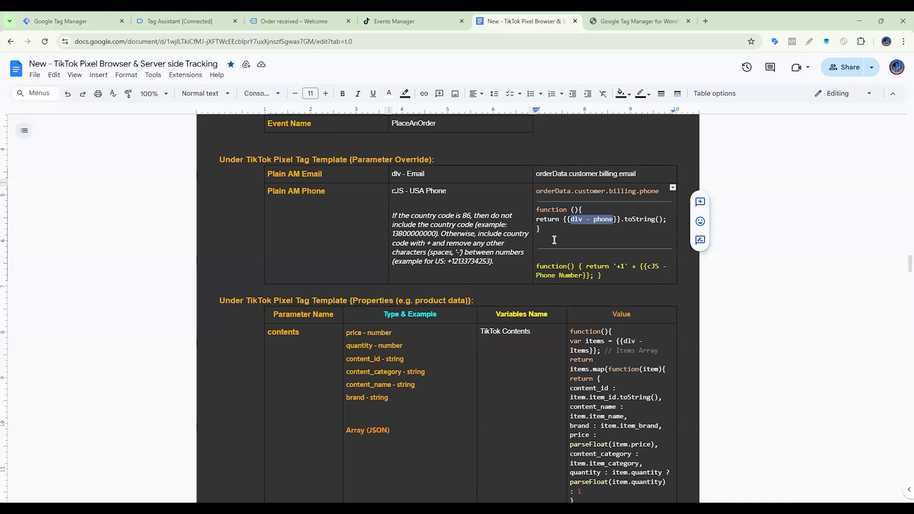
pyautogui.moveTo(555, 240); pyautogui.dragTo(537, 208)
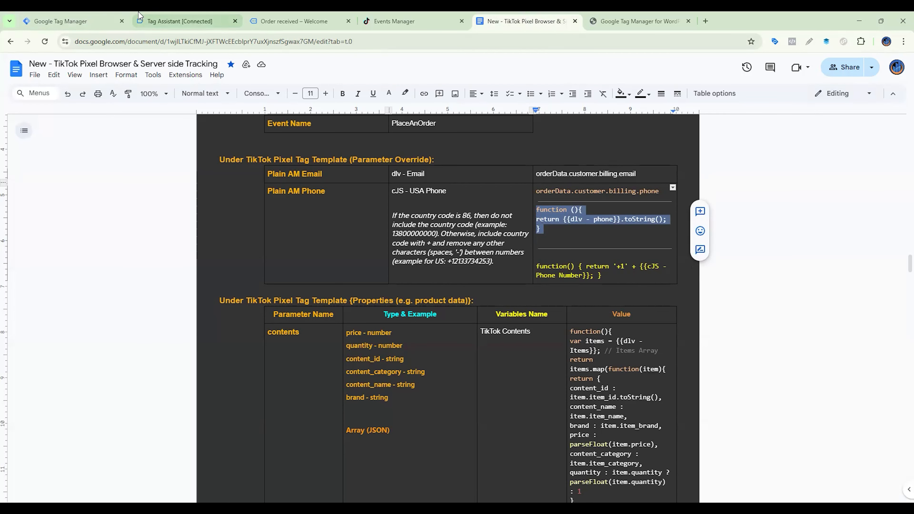
pyautogui.click(72, 21)
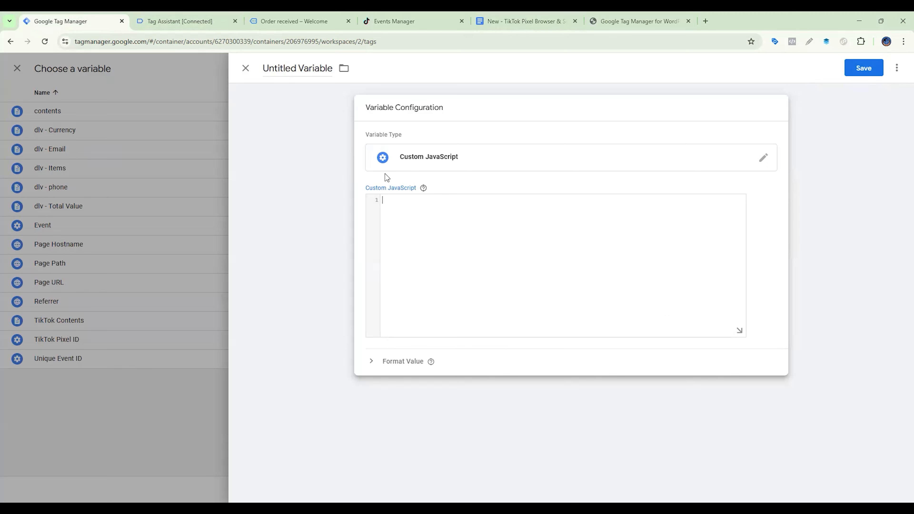
# Fill the Custom JavaScript variable with the function returning {{dlv - phone}}.toString(), name it cJS - Phone Number, and save it
pyautogui.hotkey('ctrl', 'v')
pyautogui.click(524, 21)
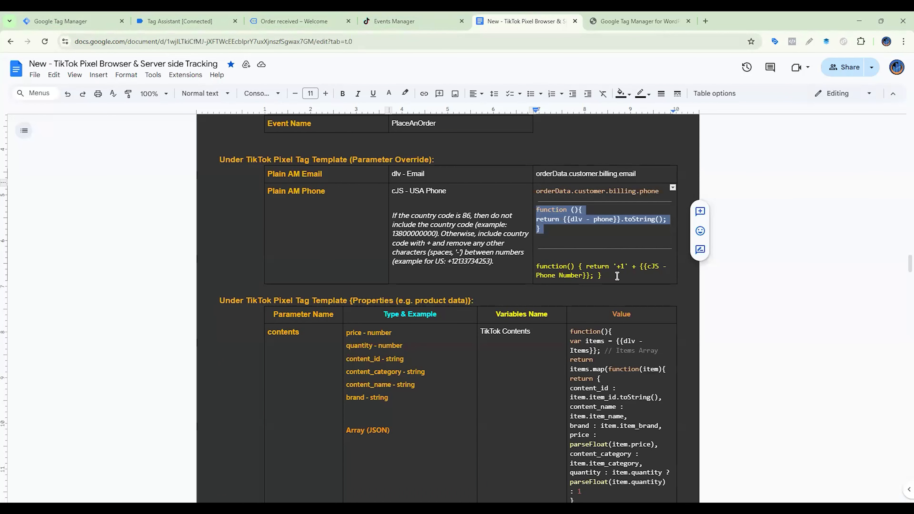
pyautogui.moveTo(648, 266); pyautogui.dragTo(591, 275)
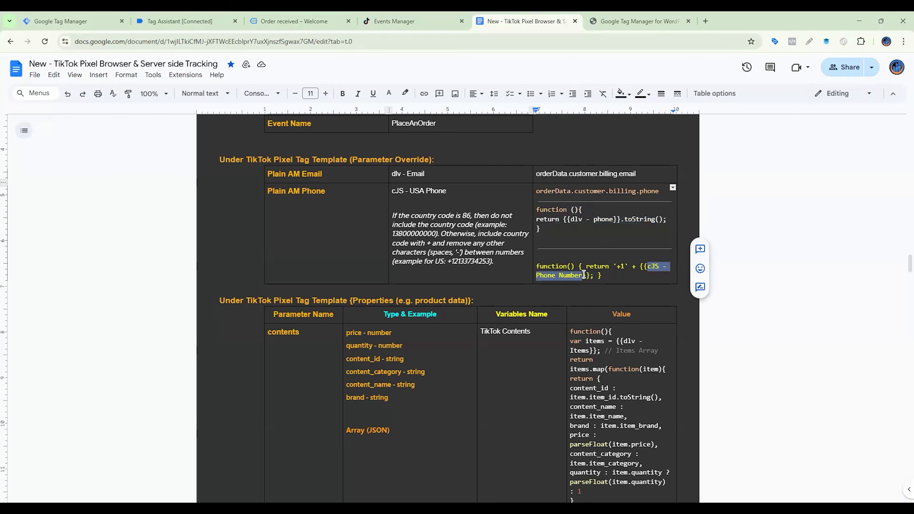
pyautogui.click(90, 21)
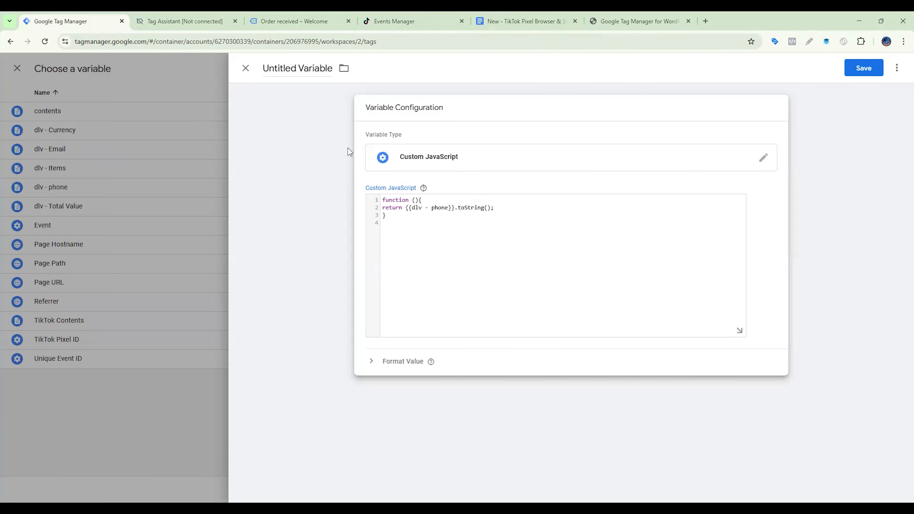
pyautogui.click(322, 71)
pyautogui.hotkey('ctrl', 'v')
pyautogui.click(864, 68)
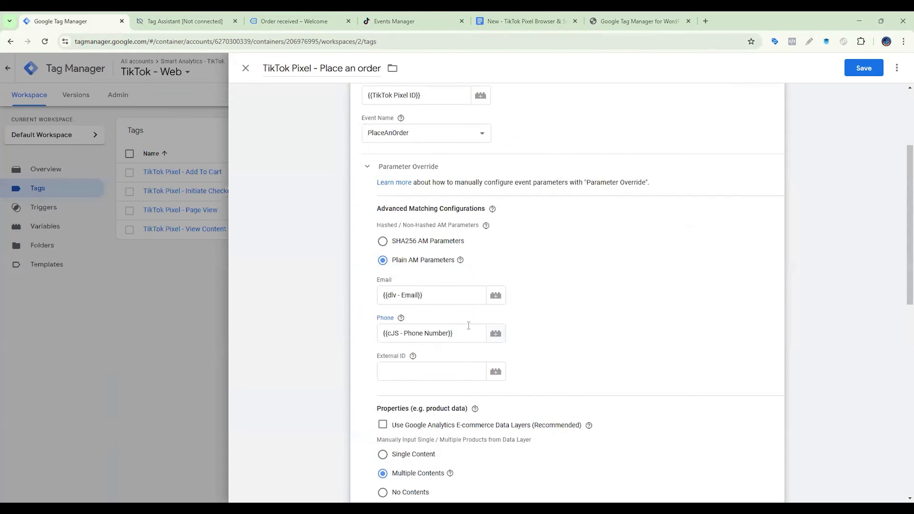
# Clear the Phone parameter of the TikTok Pixel - Place an order tag and start a new Custom JavaScript variable for it
pyautogui.moveTo(465, 332); pyautogui.dragTo(376, 336)
pyautogui.press('BackSpace')
pyautogui.click(497, 335)
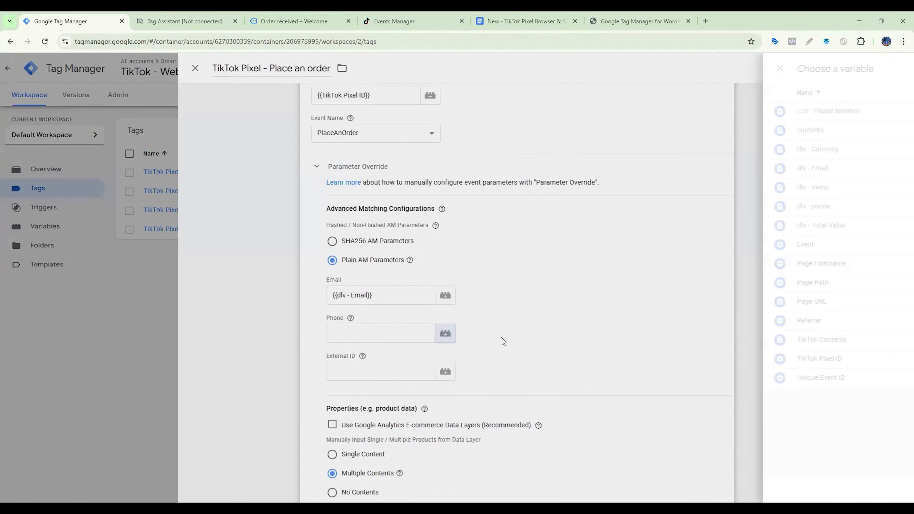
pyautogui.click(898, 68)
pyautogui.click(729, 158)
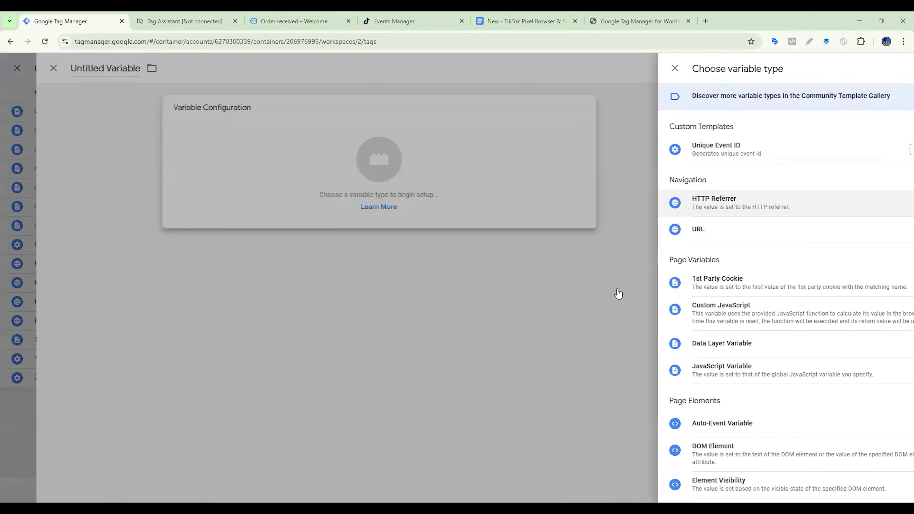
pyautogui.click(691, 320)
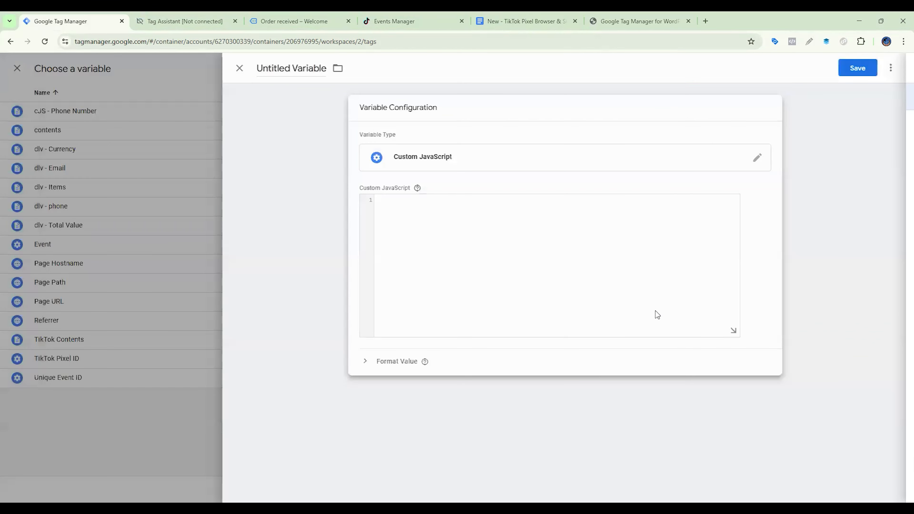
# Copy the function returning '+1' + {{cJS - Phone Number}} from the Google Docs notes into the new variable's code
pyautogui.click(515, 21)
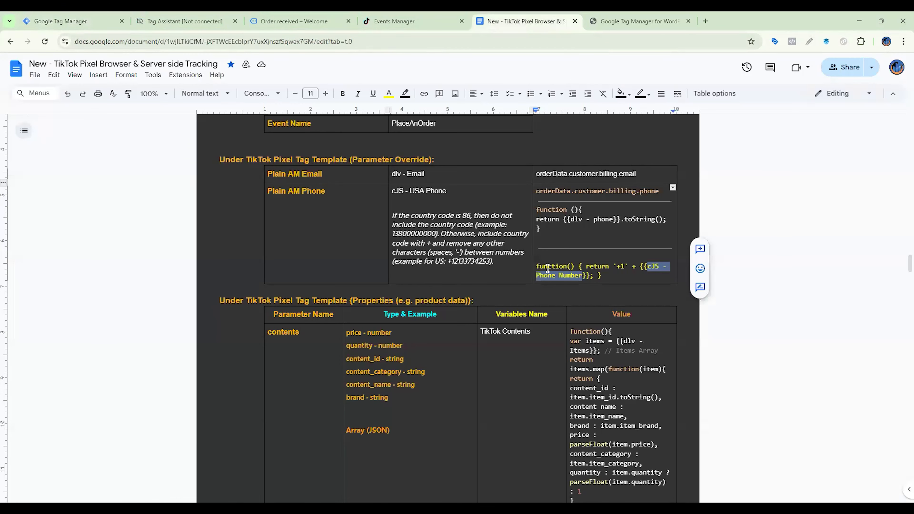
pyautogui.tripleClick(547, 268)
pyautogui.hotkey('ctrl', 'c')
pyautogui.click(69, 21)
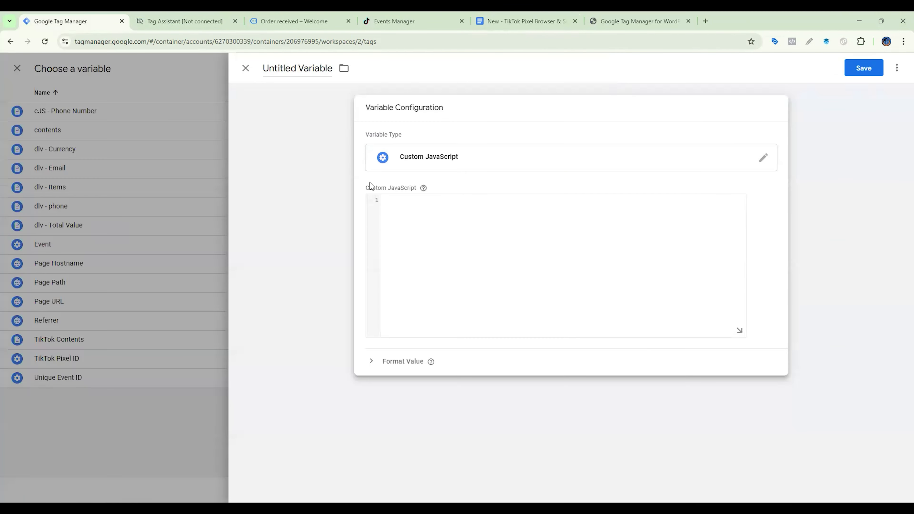
pyautogui.hotkey('ctrl', 'v')
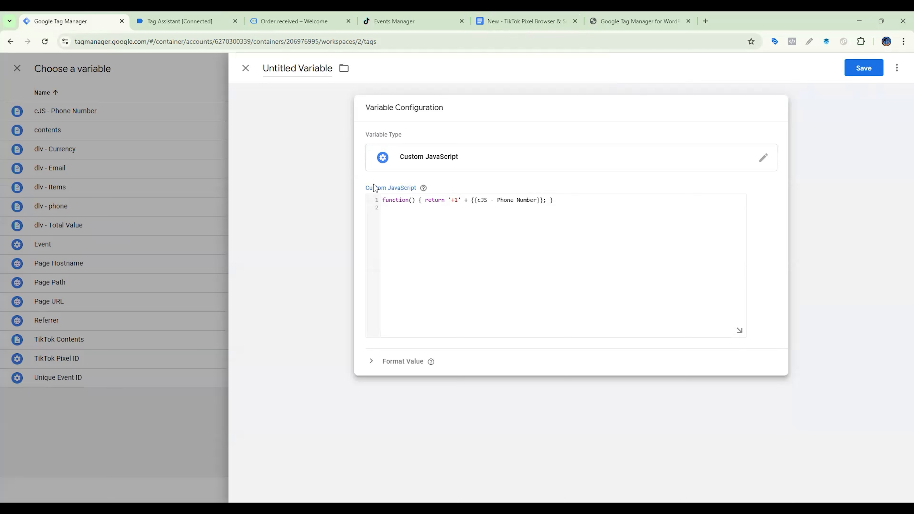
# Name the new variable cJS - USA Phone as in the notes and save it into the tag's Phone parameter
pyautogui.click(529, 22)
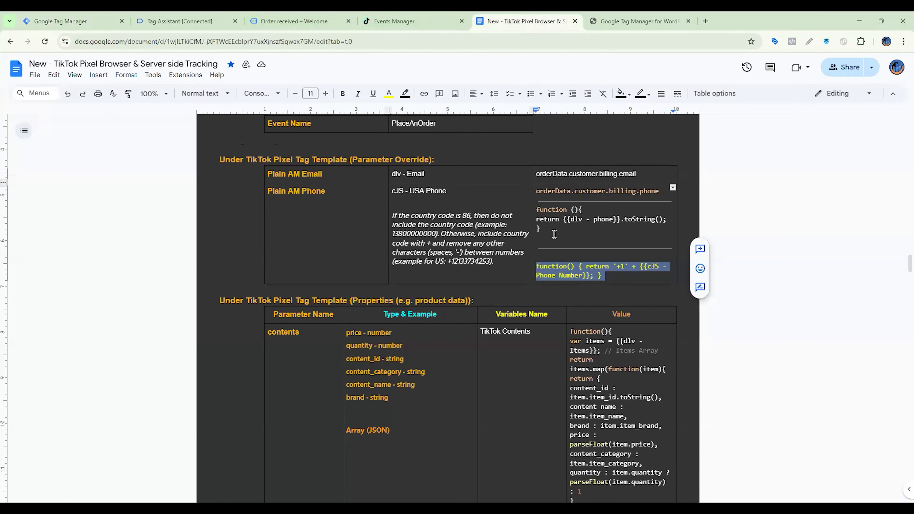
pyautogui.moveTo(447, 191); pyautogui.dragTo(393, 191)
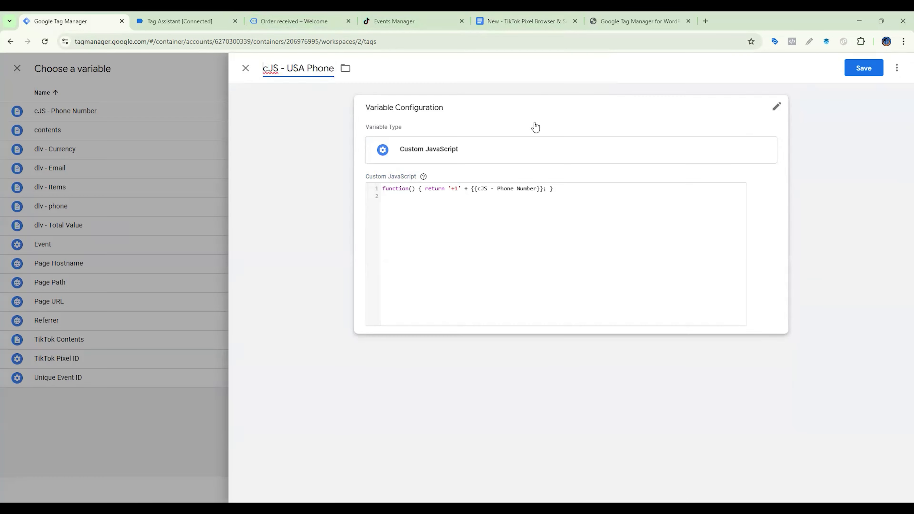
pyautogui.click(863, 74)
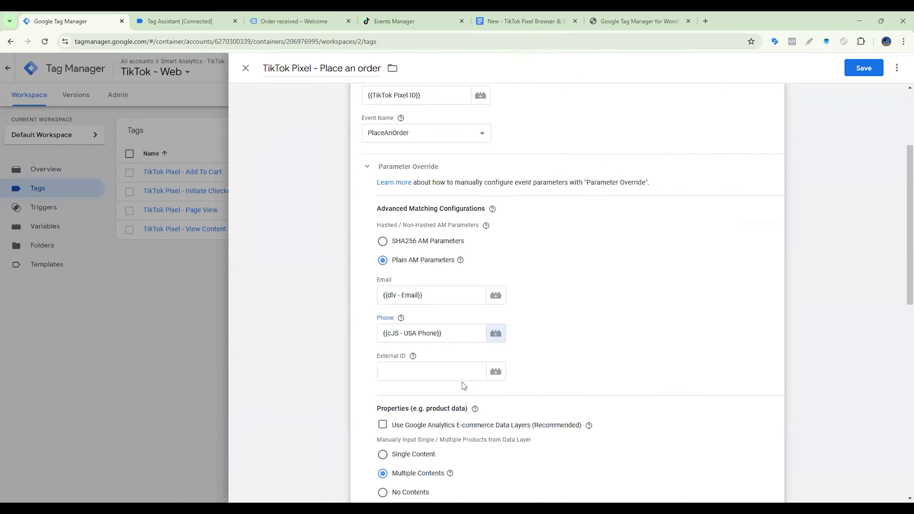
# Consult the notes for the tag's trigger and remove begin_checkout - Trigger from the TikTok Pixel - Place an order tag
pyautogui.moveTo(413, 358)
pyautogui.scroll(-5, 421, 363)
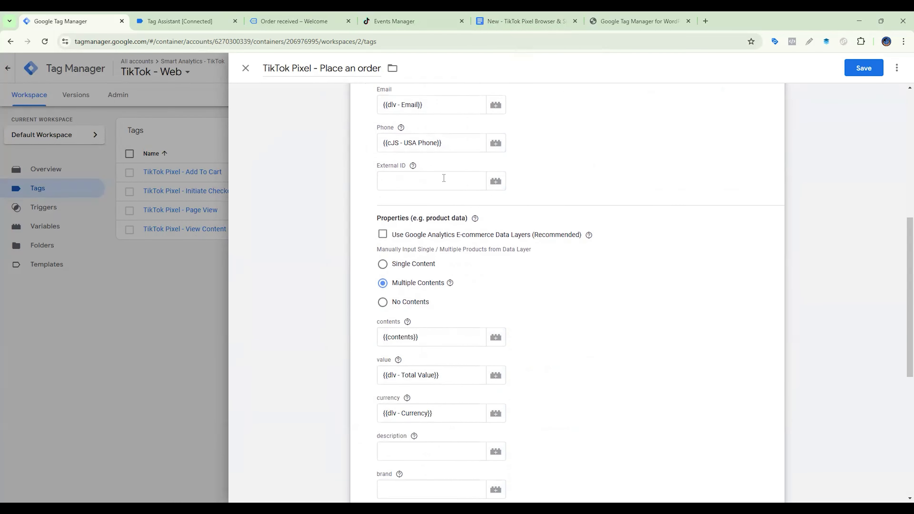
pyautogui.click(524, 21)
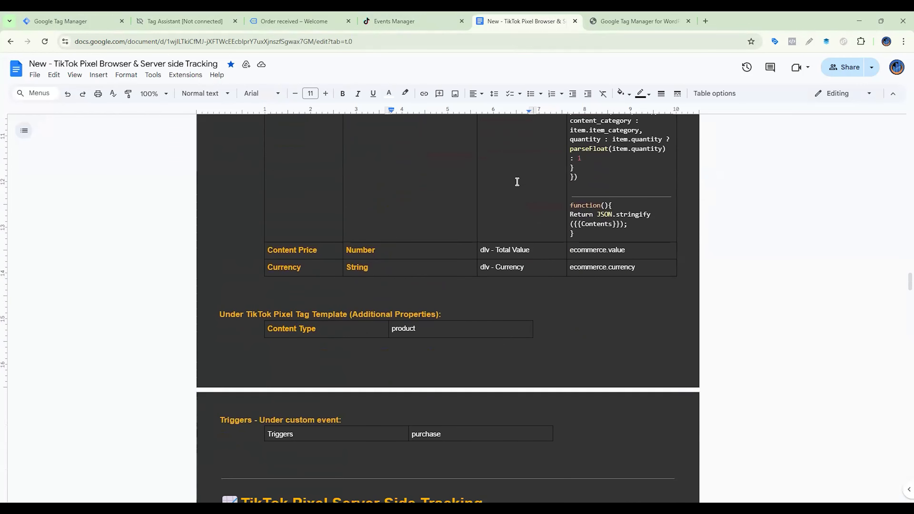
pyautogui.scroll(-4, 518, 182)
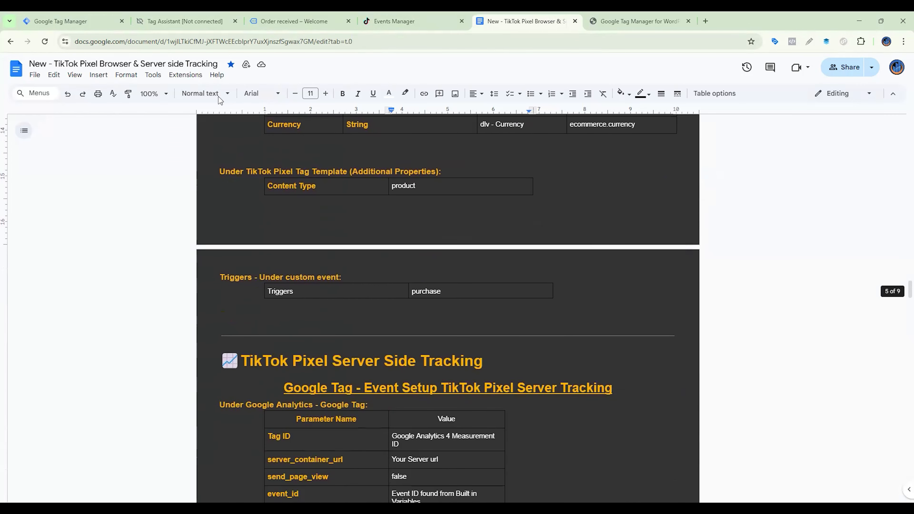
pyautogui.click(108, 21)
pyautogui.scroll(-9, 566, 310)
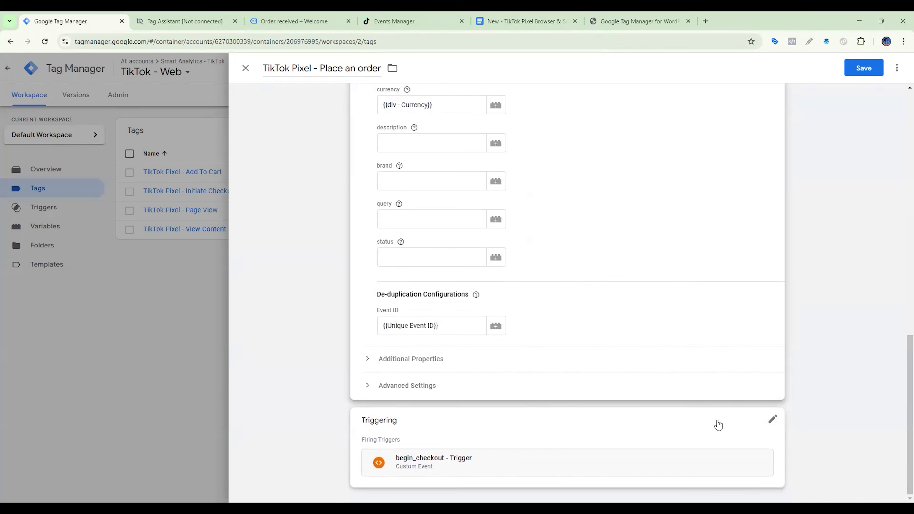
pyautogui.click(773, 429)
pyautogui.click(770, 436)
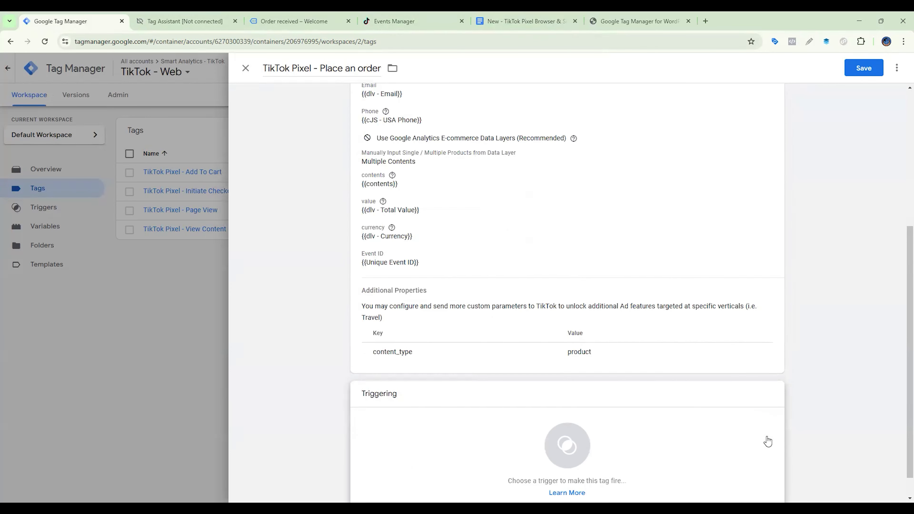
# Start a new Custom Event trigger for the Place an order tag
pyautogui.click(741, 434)
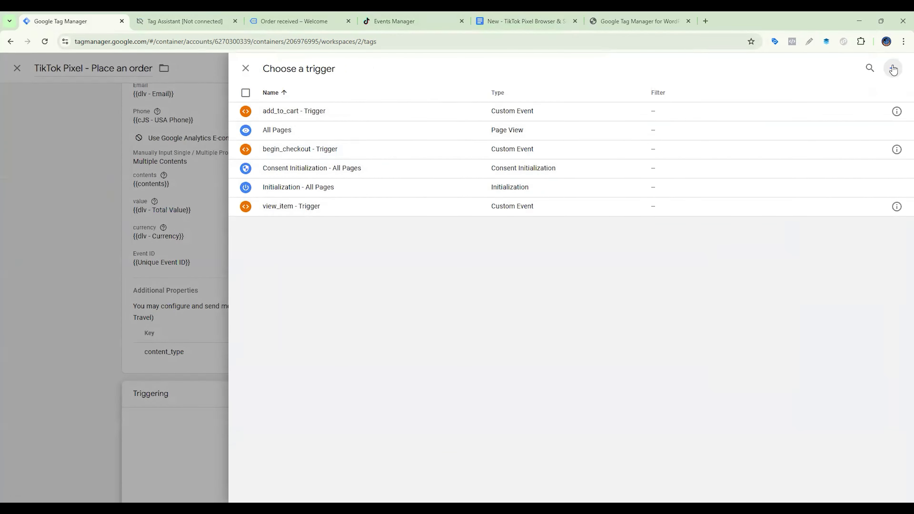
pyautogui.click(893, 68)
pyautogui.scroll(-3, 712, 374)
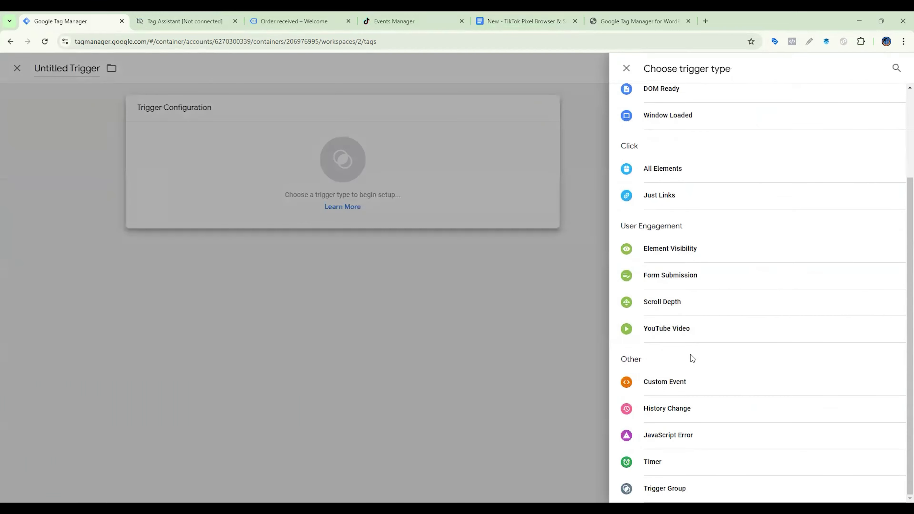
pyautogui.click(679, 380)
# Copy the event name from the purchase event in Tag Assistant and set the trigger's event name to purchase
pyautogui.click(220, 16)
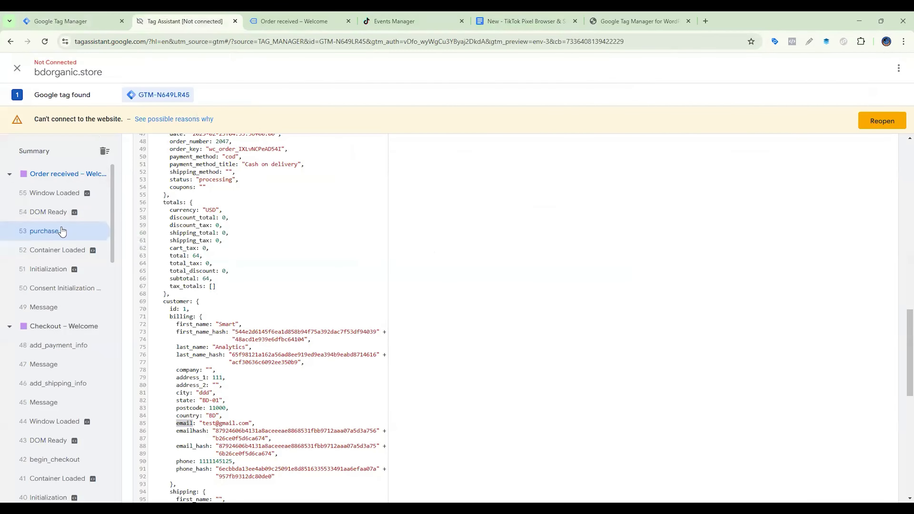
pyautogui.scroll(10, 262, 231)
pyautogui.scroll(10, 275, 241)
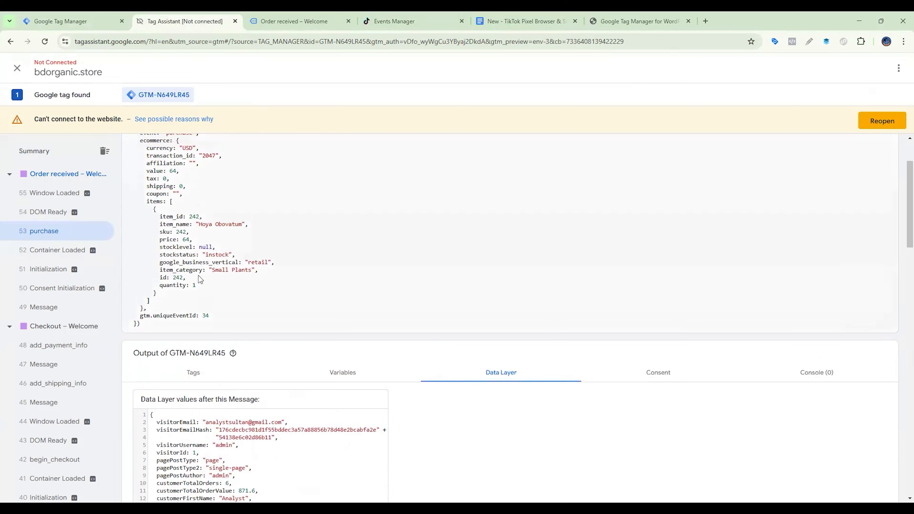
pyautogui.moveTo(167, 216); pyautogui.dragTo(193, 215)
pyautogui.hotkey('ctrl', 'c')
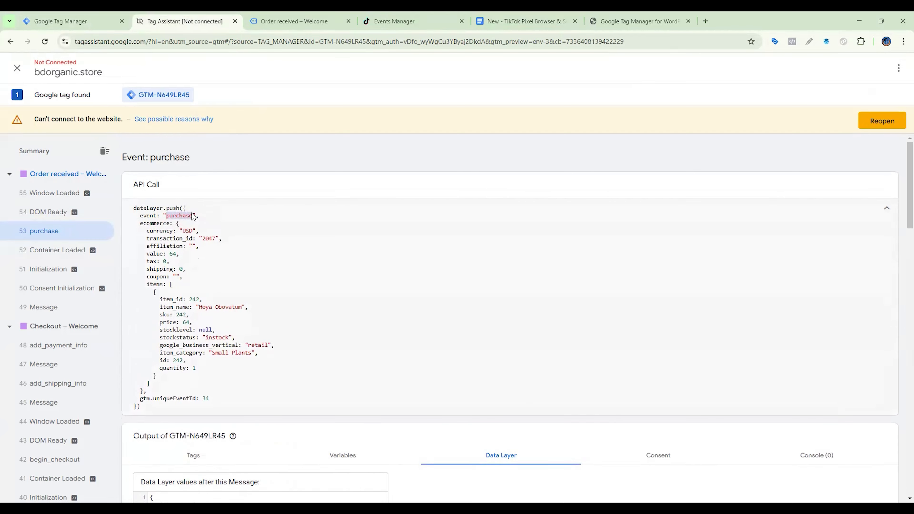
pyautogui.click(97, 24)
pyautogui.click(425, 204)
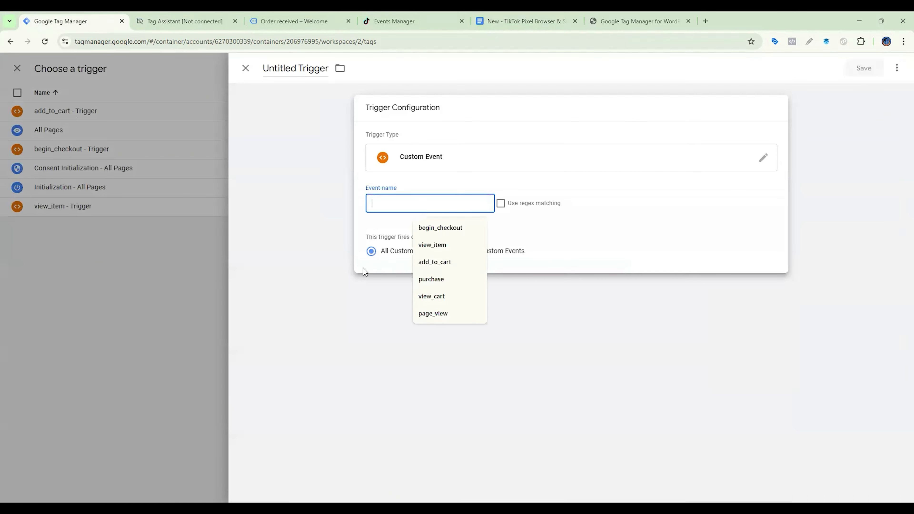
pyautogui.click(432, 279)
# Name the trigger "purchase -Trigger", save it, and save the TikTok Pixel - Place an order tag
pyautogui.doubleClick(298, 68)
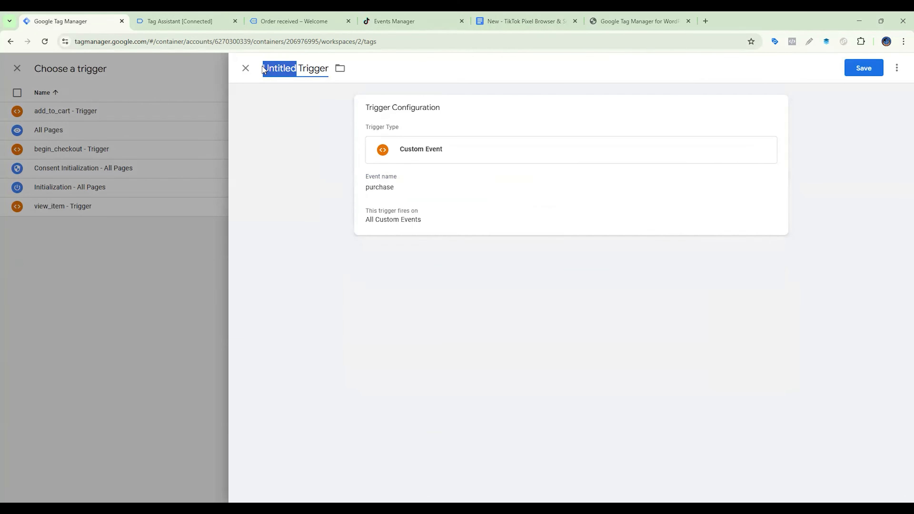
pyautogui.hotkey('ctrl', 'v')
pyautogui.click(307, 69)
pyautogui.write('-')
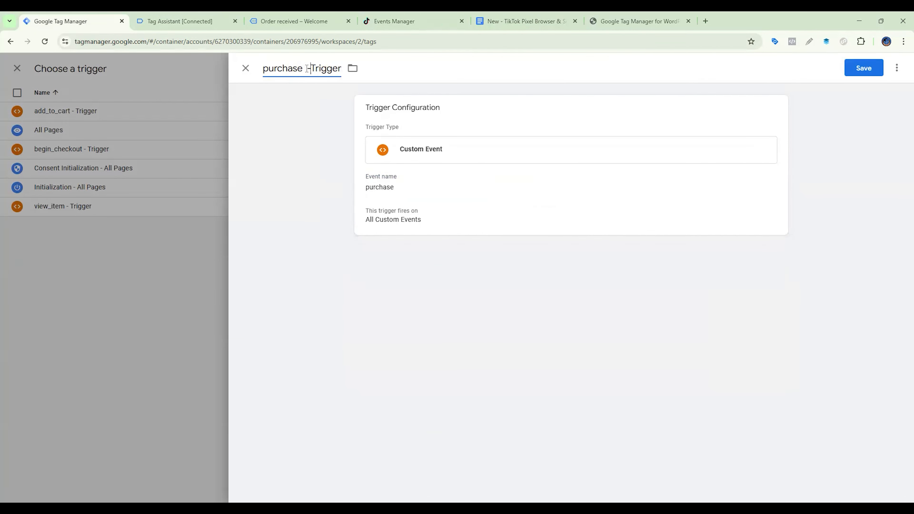
pyautogui.click(864, 67)
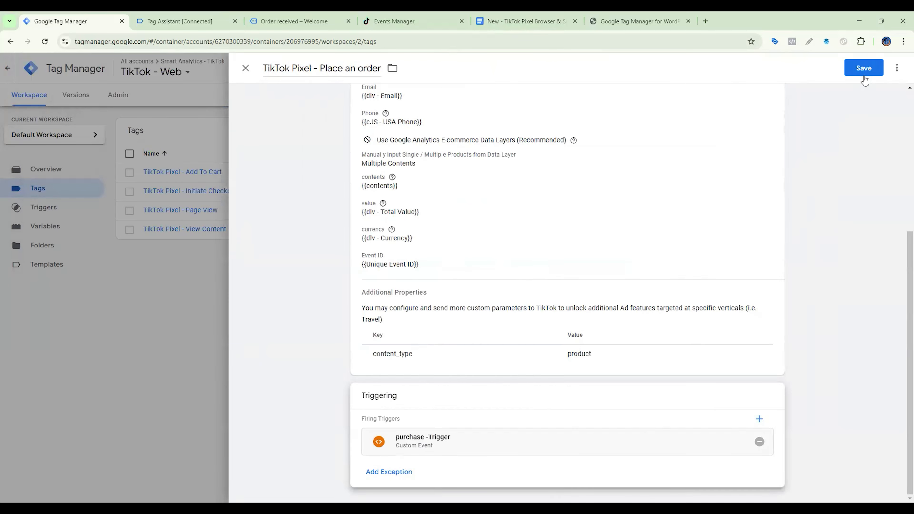
pyautogui.click(864, 69)
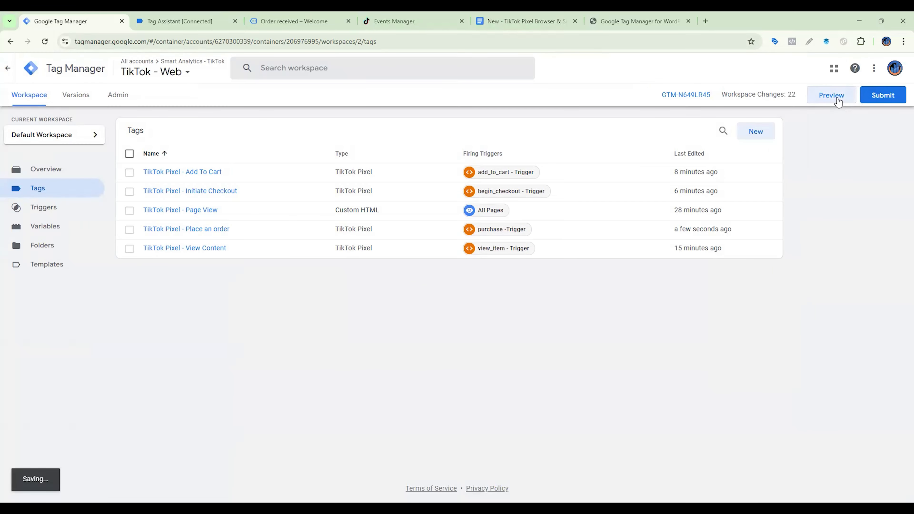
# Start a preview session of the container on bdorganic.store and switch to the connected store page
pyautogui.click(838, 100)
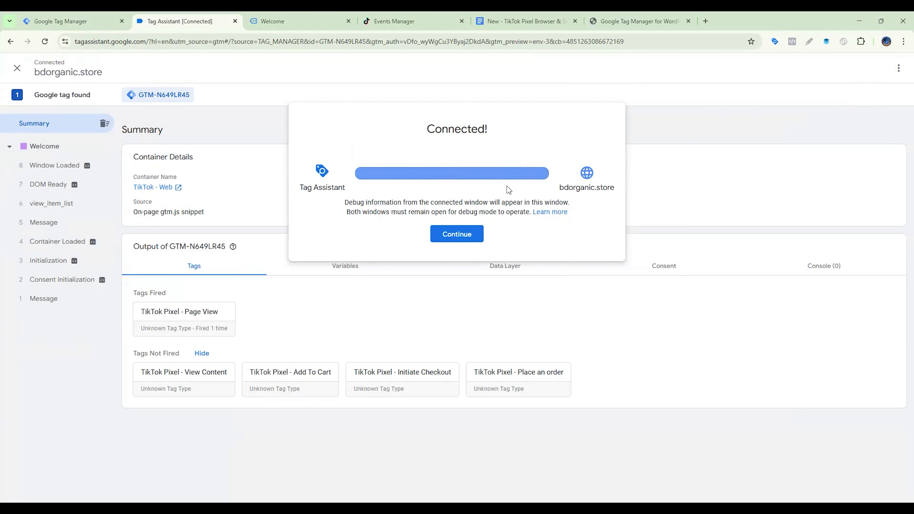
pyautogui.press('Return')
pyautogui.click(314, 26)
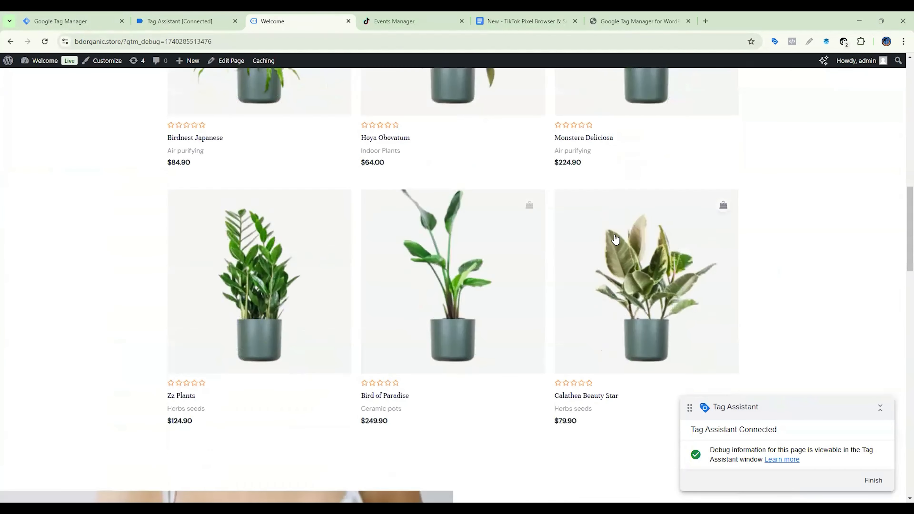
# Add the Monstera Deliciosa plant to the store cart and view the cart
pyautogui.click(610, 109)
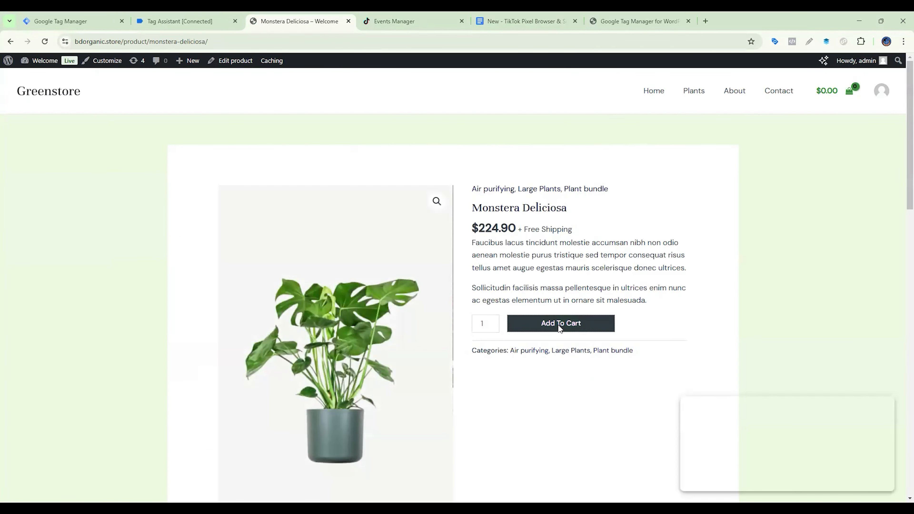
pyautogui.click(560, 323)
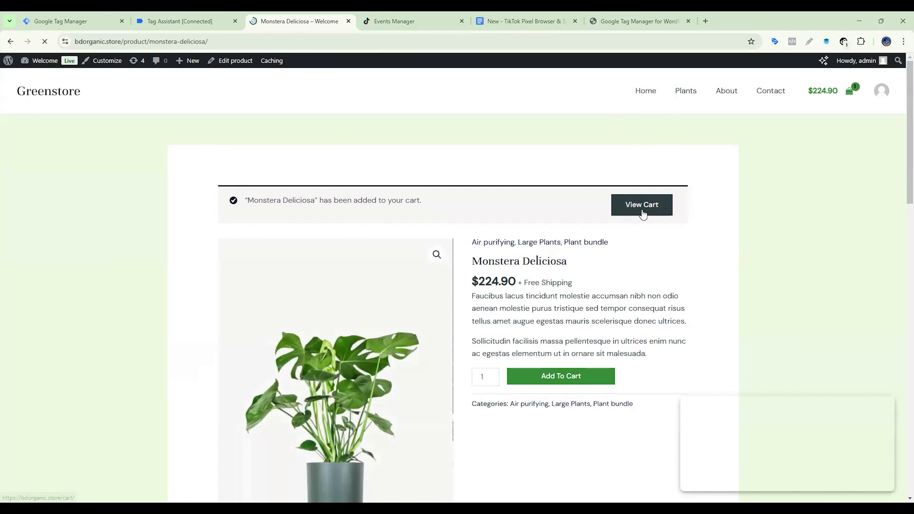
pyautogui.click(645, 211)
# Check the fired tags in Tag Assistant, then proceed from the store cart to the checkout's billing details
pyautogui.click(180, 21)
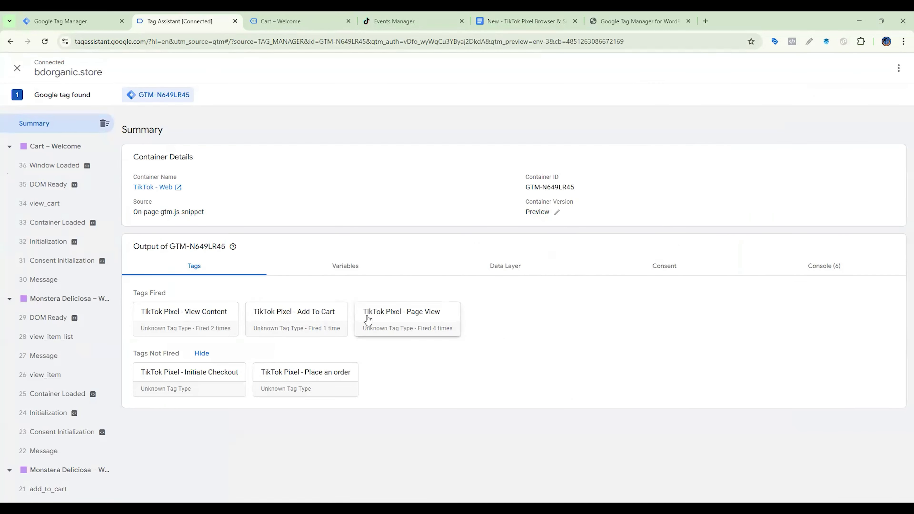
pyautogui.click(281, 21)
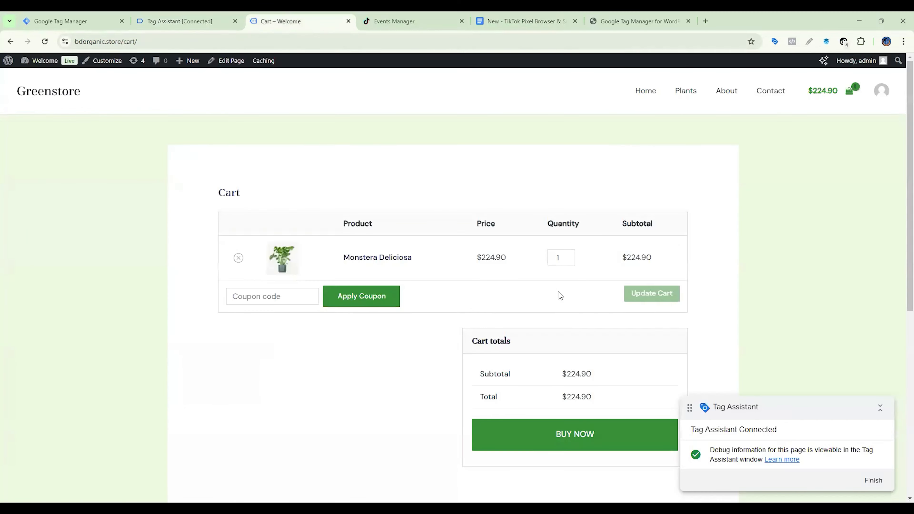
pyautogui.scroll(-5, 561, 297)
pyautogui.click(574, 247)
pyautogui.scroll(-10, 341, 341)
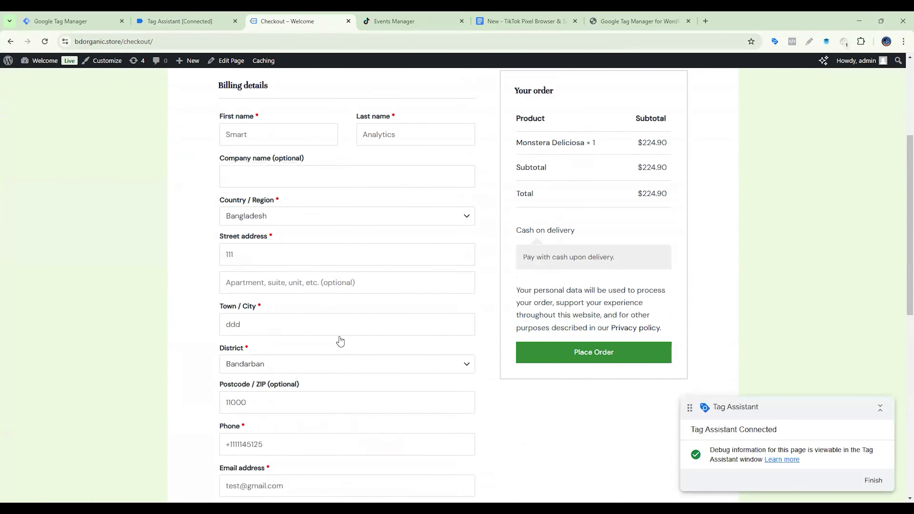
# Place the order, inspect the PlaceAnOrder event and its contents parameter in TikTok Pixel Helper, and return to Tag Assistant
pyautogui.scroll(5, 425, 325)
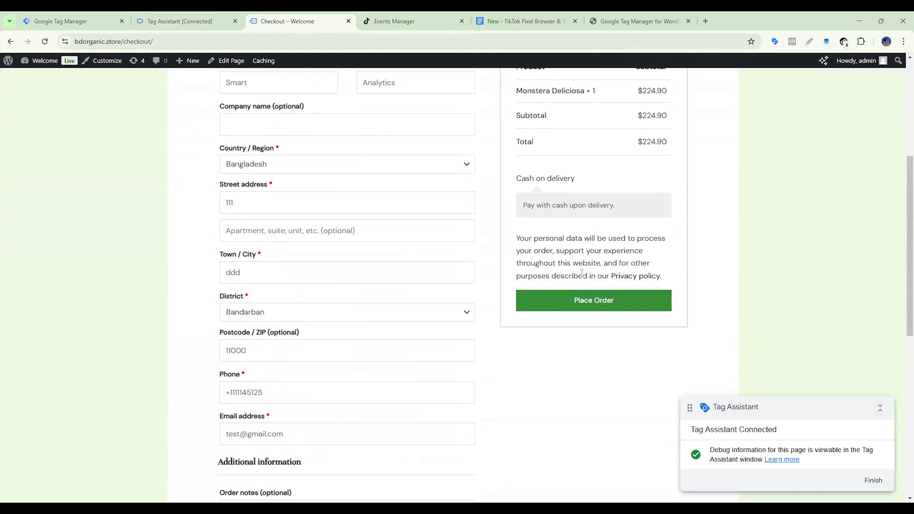
pyautogui.click(586, 302)
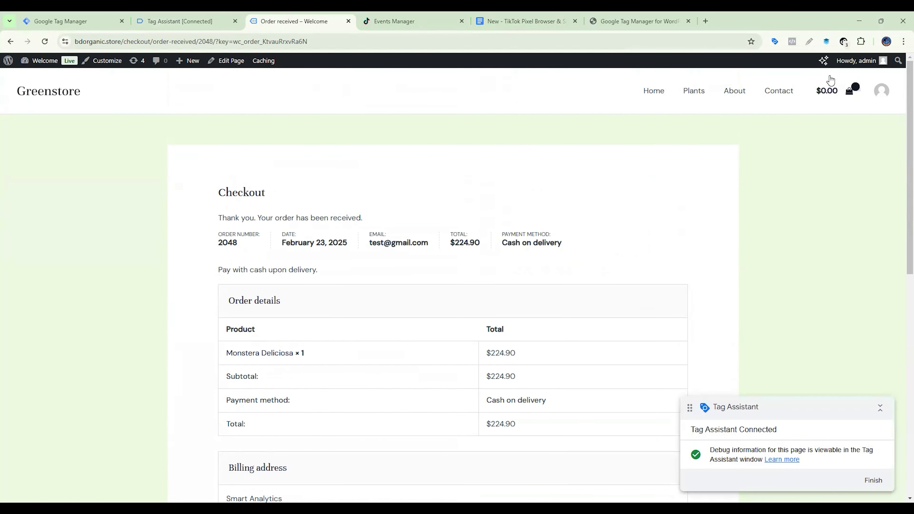
pyautogui.click(845, 42)
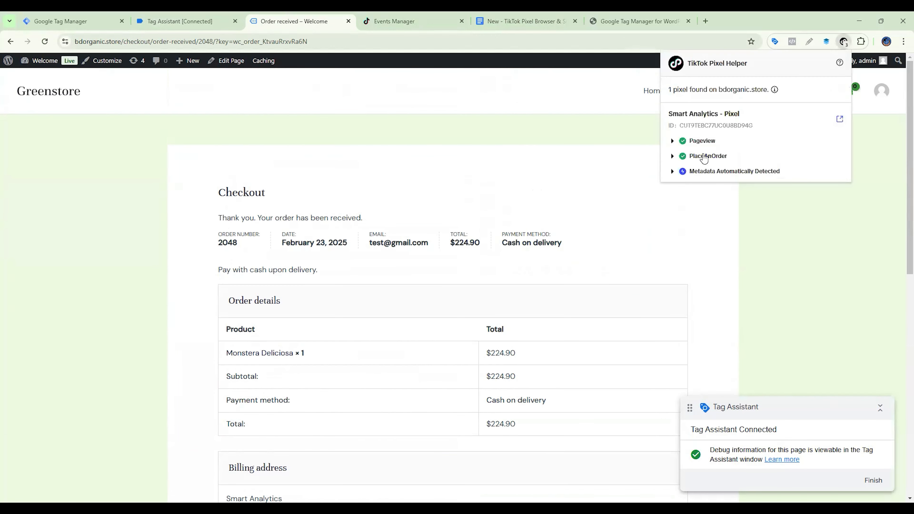
pyautogui.click(704, 157)
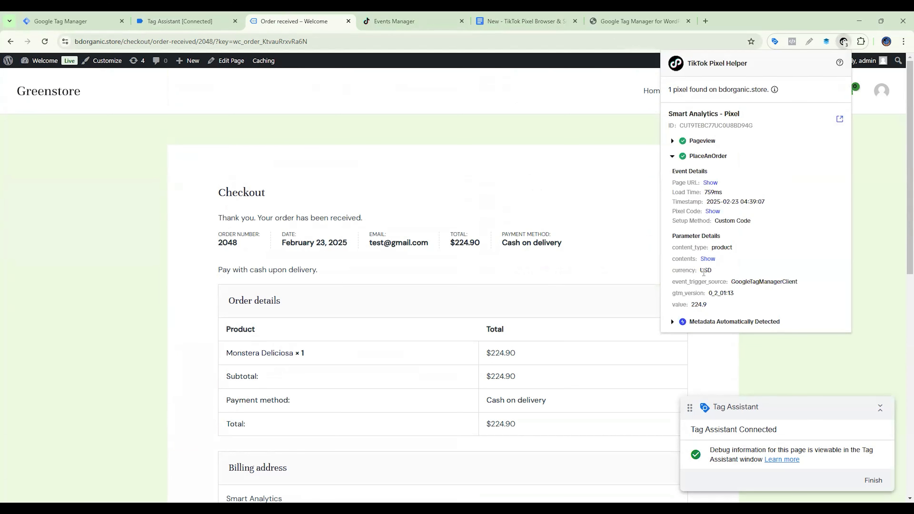
pyautogui.click(708, 259)
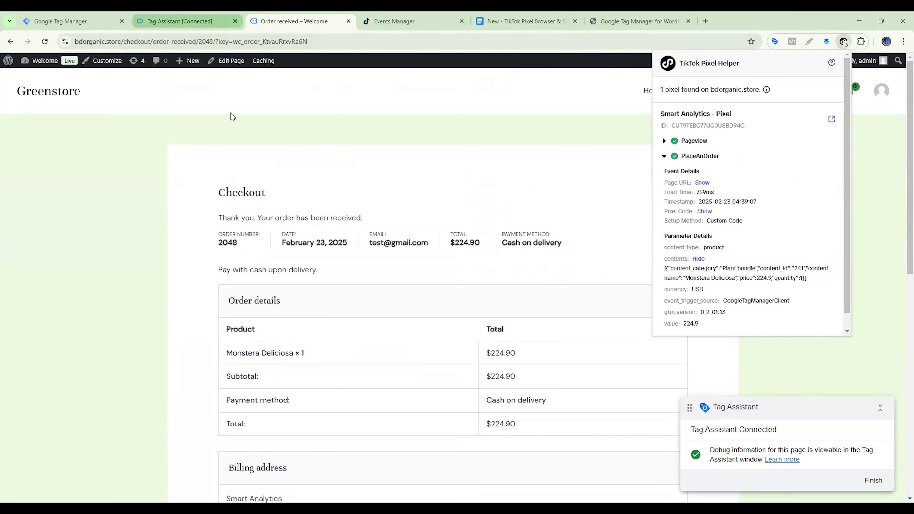
pyautogui.click(196, 21)
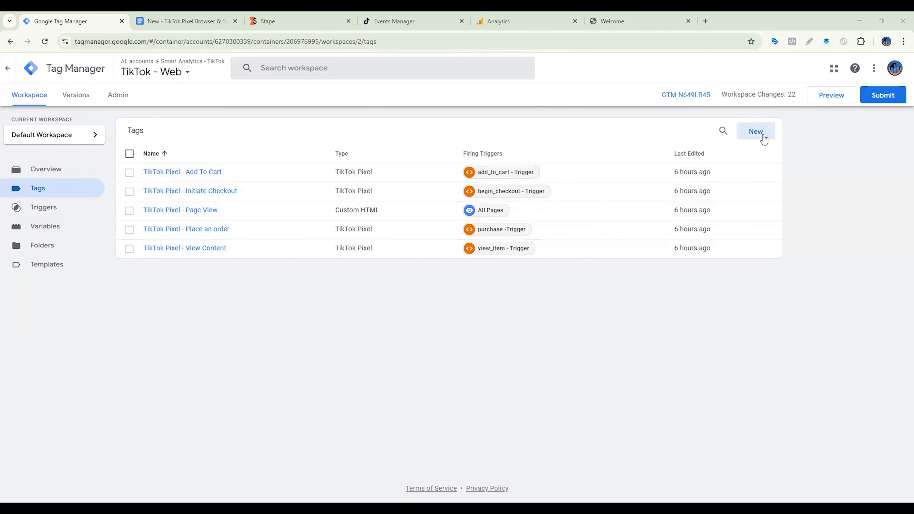
# Create a new tag in the TikTok - Web container with Google Tag as its tag type
pyautogui.click(756, 132)
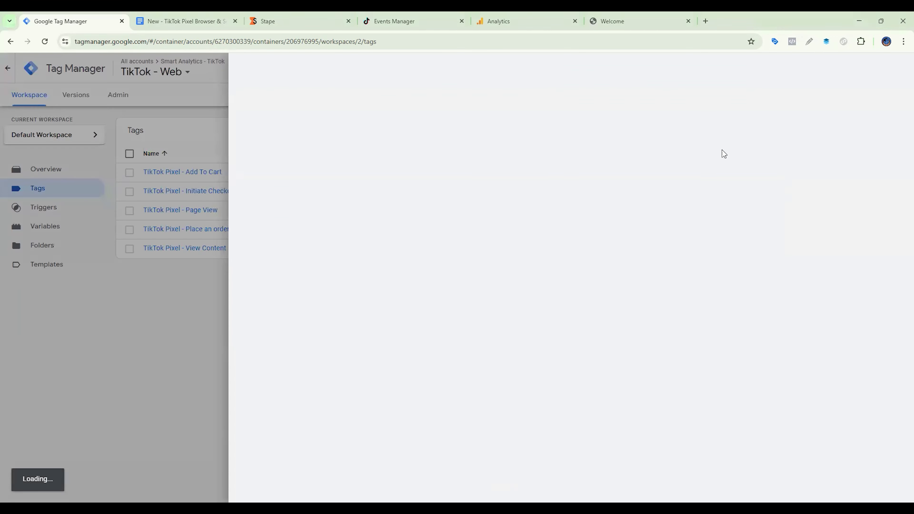
pyautogui.click(705, 155)
pyautogui.click(715, 160)
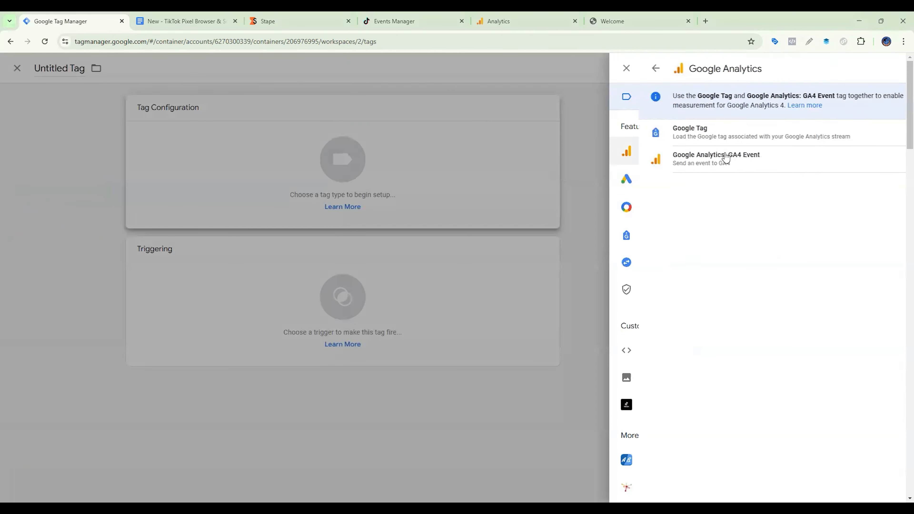
pyautogui.click(683, 138)
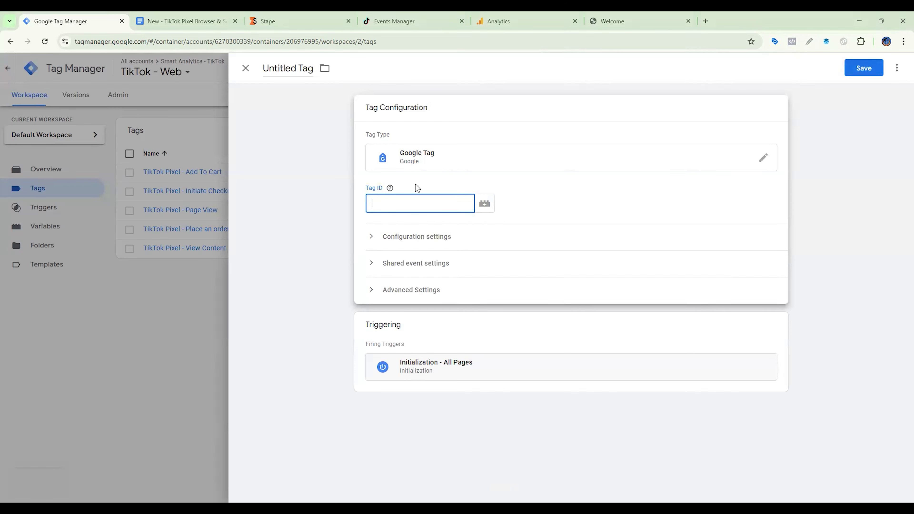
# Copy the measurement ID of the Server web stream in Google Analytics and return to the untitled tag in Tag Manager
pyautogui.click(498, 20)
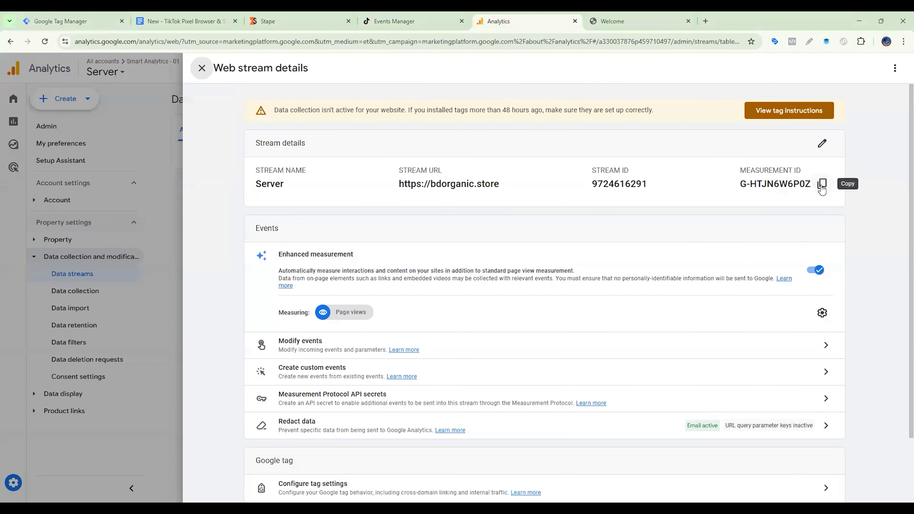
pyautogui.click(822, 187)
pyautogui.click(57, 21)
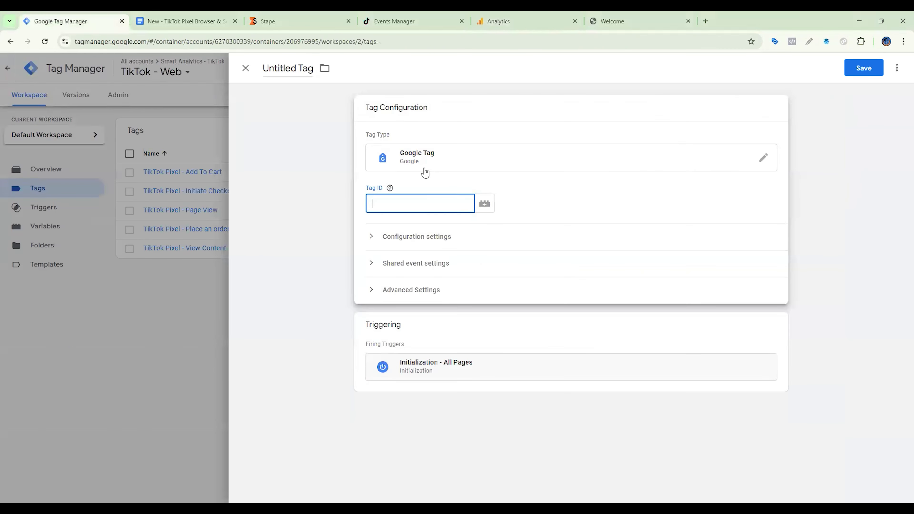
# Create a new Constant variable for the tag ID and paste the copied measurement ID as its value
pyautogui.click(485, 203)
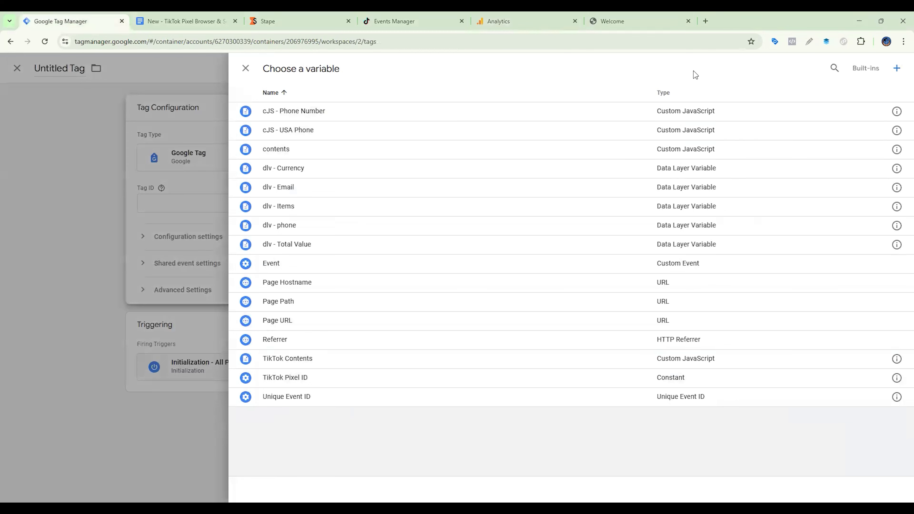
pyautogui.click(896, 68)
pyautogui.click(747, 138)
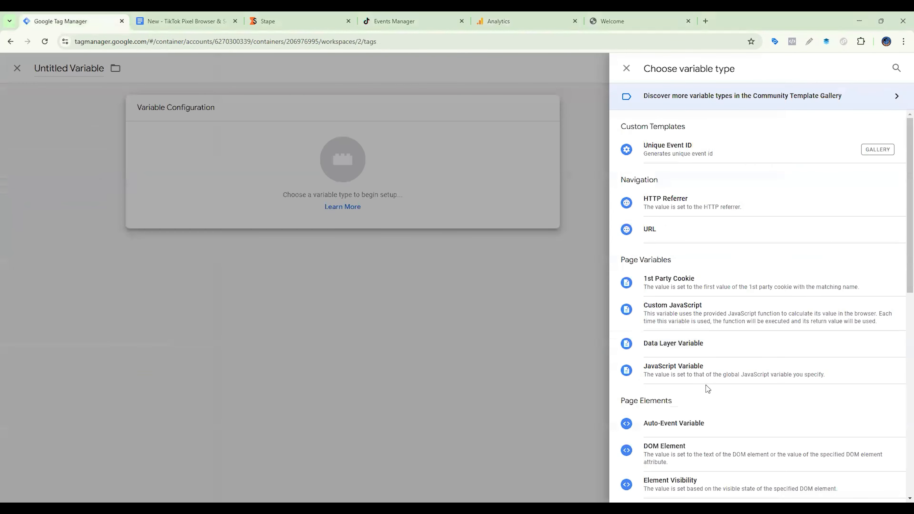
pyautogui.scroll(-3, 700, 351)
pyautogui.click(686, 394)
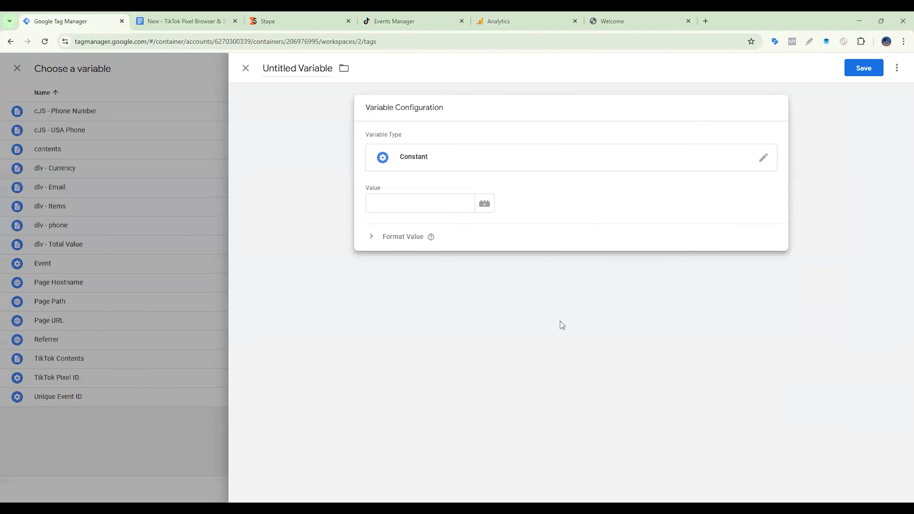
pyautogui.hotkey('ctrl', 'v')
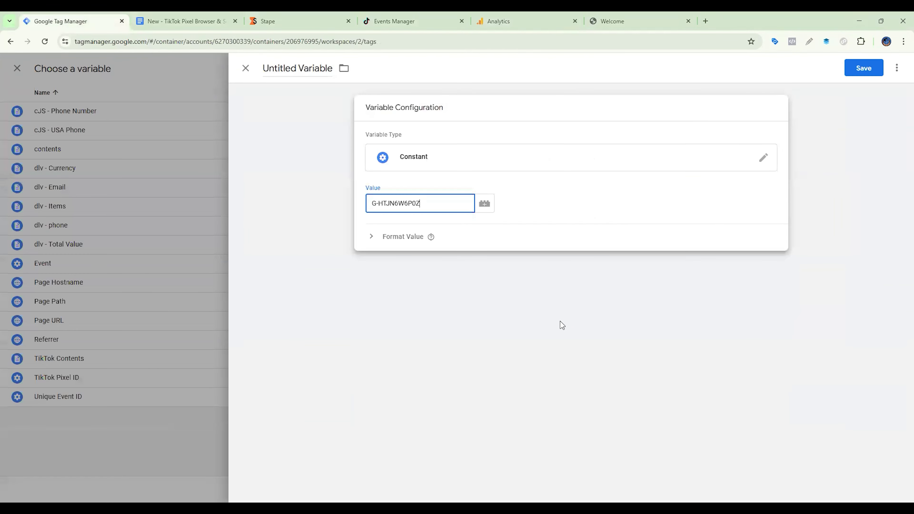
# Name the constant variable "GA4 Measurement ID" and save it into the tag's ID
pyautogui.click(301, 95)
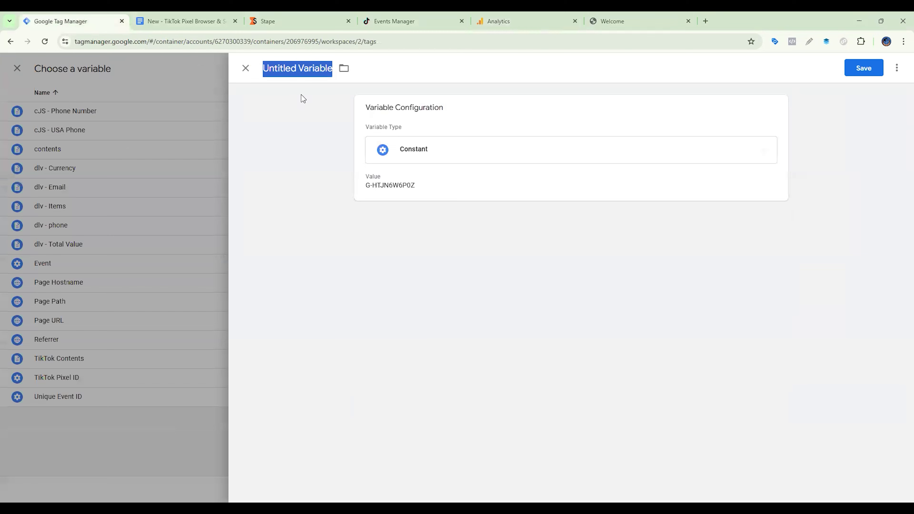
pyautogui.write('GA4 Measurement ID')
pyautogui.click(874, 73)
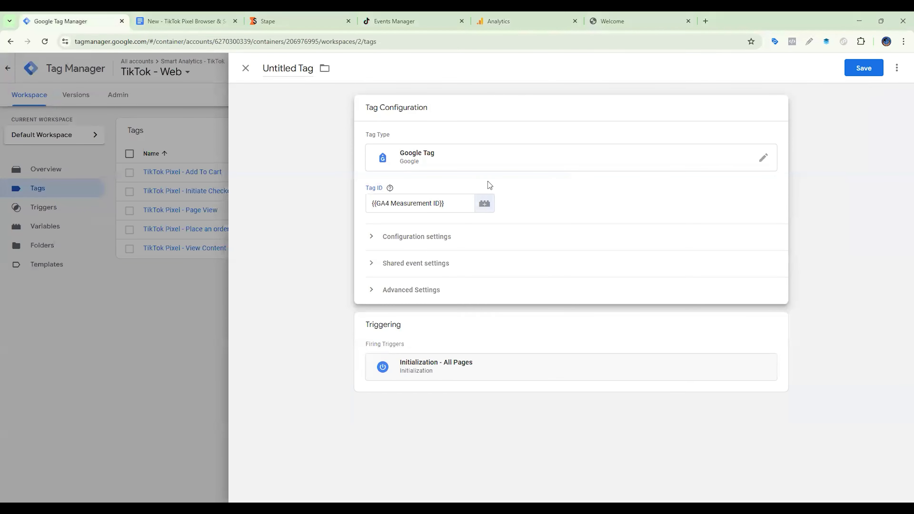
# Add four empty configuration parameter rows to the Google Tag's configuration settings
pyautogui.click(417, 237)
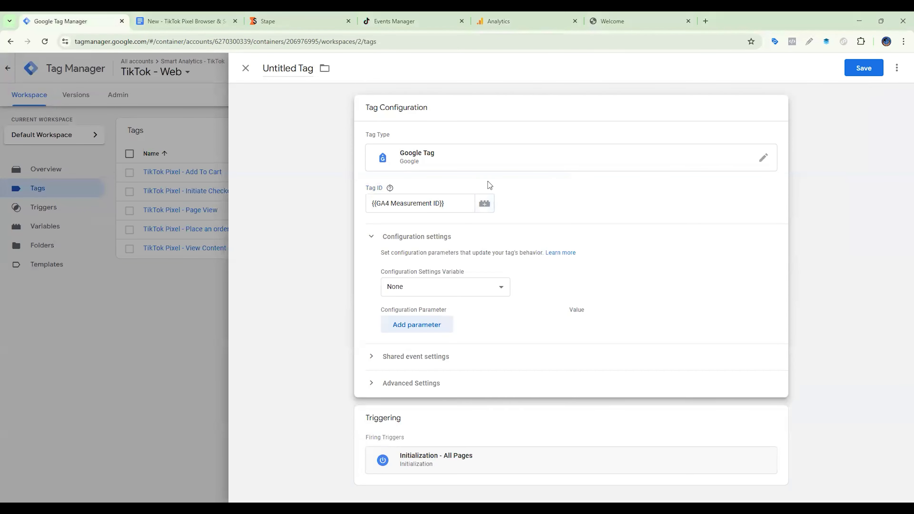
pyautogui.click(433, 328)
pyautogui.click(431, 356)
pyautogui.click(429, 381)
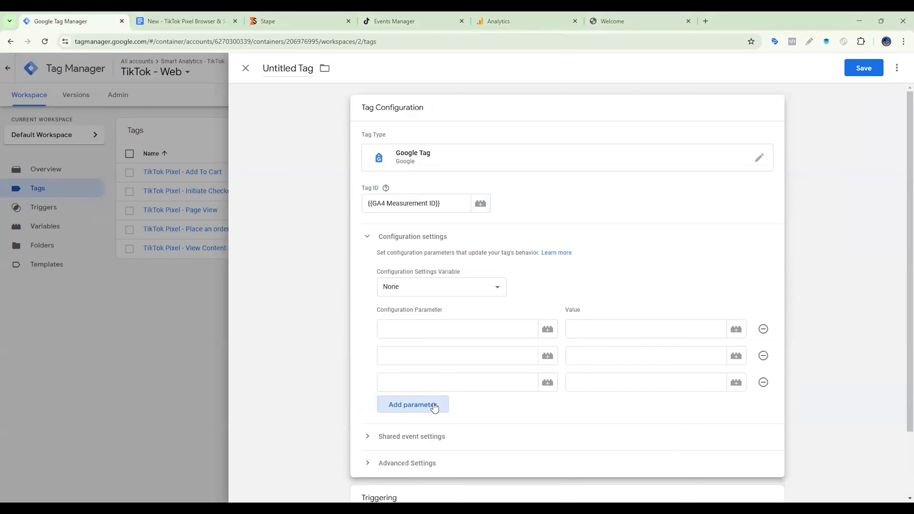
pyautogui.click(433, 406)
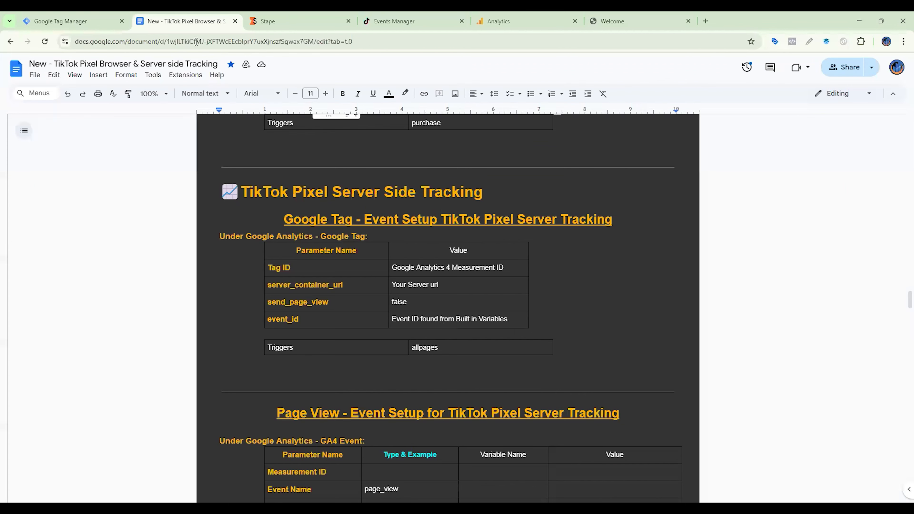
# Copy server_container_url from the TikTok tracking document and paste it as the first configuration parameter's name
pyautogui.click(184, 21)
pyautogui.moveTo(343, 285); pyautogui.dragTo(274, 280)
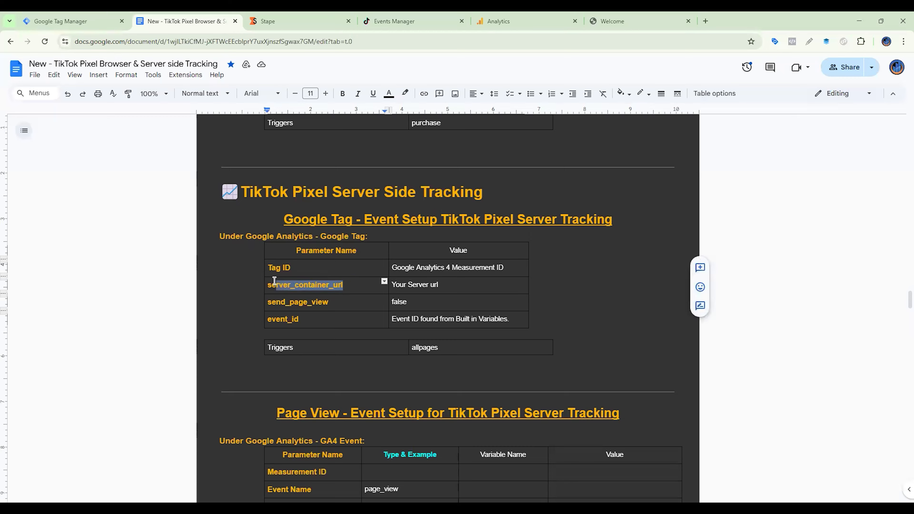
pyautogui.hotkey('ctrl', 'c')
pyautogui.hotkey('ctrl', 'shift', 'Tab')
pyautogui.click(404, 328)
pyautogui.hotkey('ctrl', 'v')
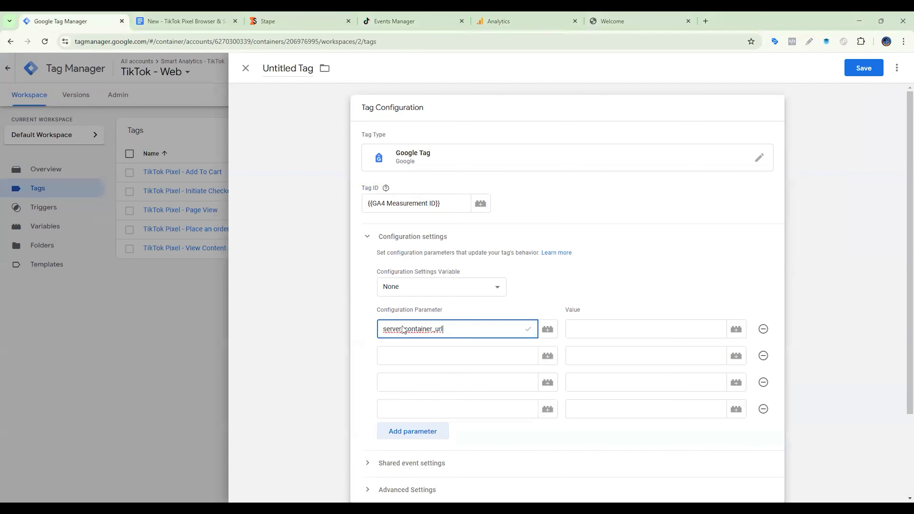
# Copy send_page_view from the tracking document and paste it as the second configuration parameter's name
pyautogui.hotkey('ctrl', 'Tab')
pyautogui.click(341, 303)
pyautogui.moveTo(340, 303); pyautogui.dragTo(266, 318)
pyautogui.hotkey('ctrl', 'c')
pyautogui.hotkey('ctrl', 'shift', 'Tab')
pyautogui.click(404, 355)
pyautogui.hotkey('ctrl', 'v')
# Copy event_id from the tracking document into the third configuration parameter's name and remove the unused fourth row
pyautogui.hotkey('ctrl', 'Tab')
pyautogui.hotkey('ctrl', 'c')
pyautogui.click(104, 24)
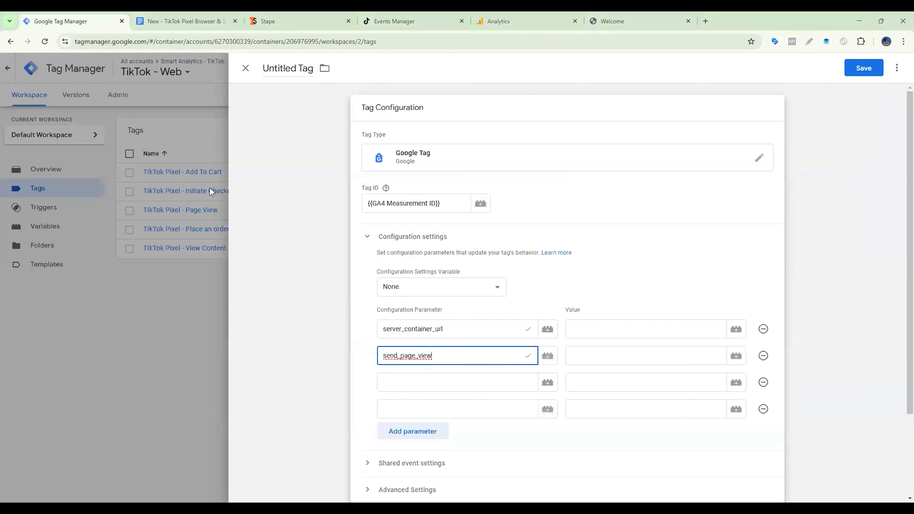
pyautogui.click(417, 383)
pyautogui.hotkey('ctrl', 'v')
pyautogui.click(764, 410)
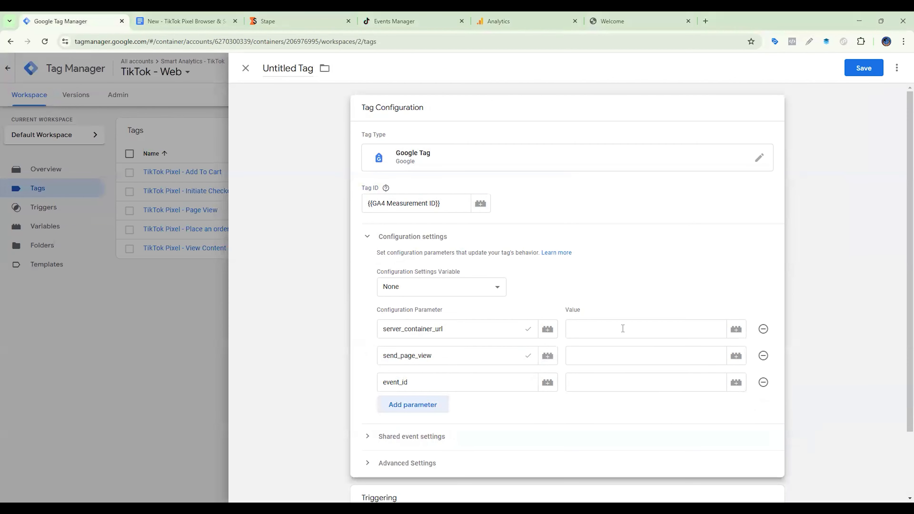
pyautogui.click(312, 20)
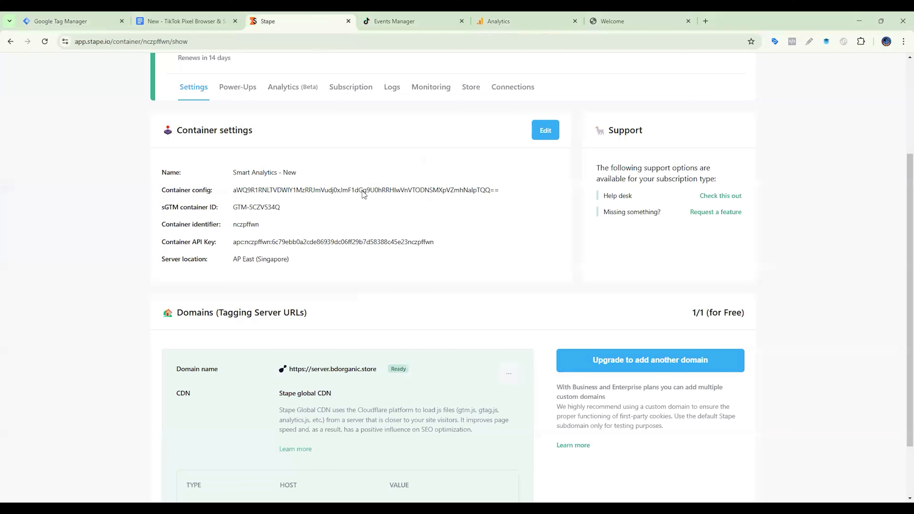
pyautogui.click(382, 370)
pyautogui.click(72, 20)
pyautogui.hotkey('ctrl', 'v')
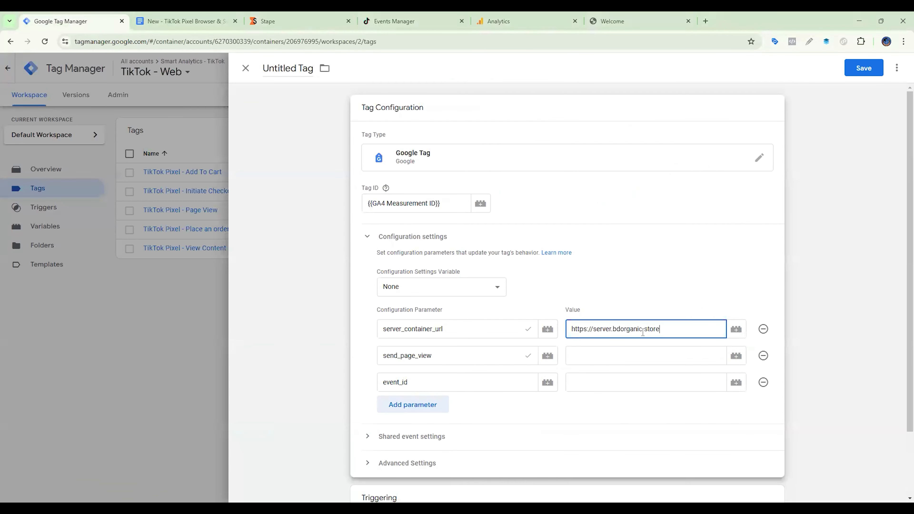
# Set send_page_view to false and event_id to the Unique Event ID variable
pyautogui.click(572, 354)
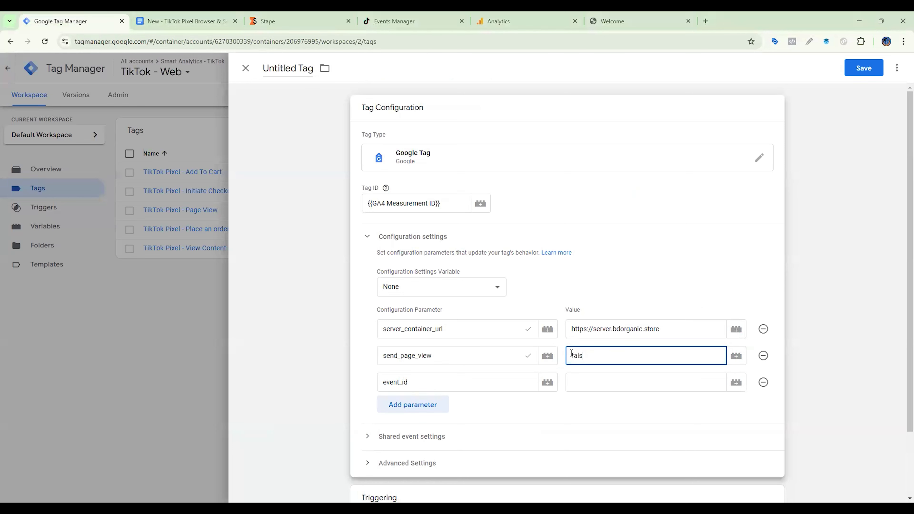
pyautogui.click(612, 382)
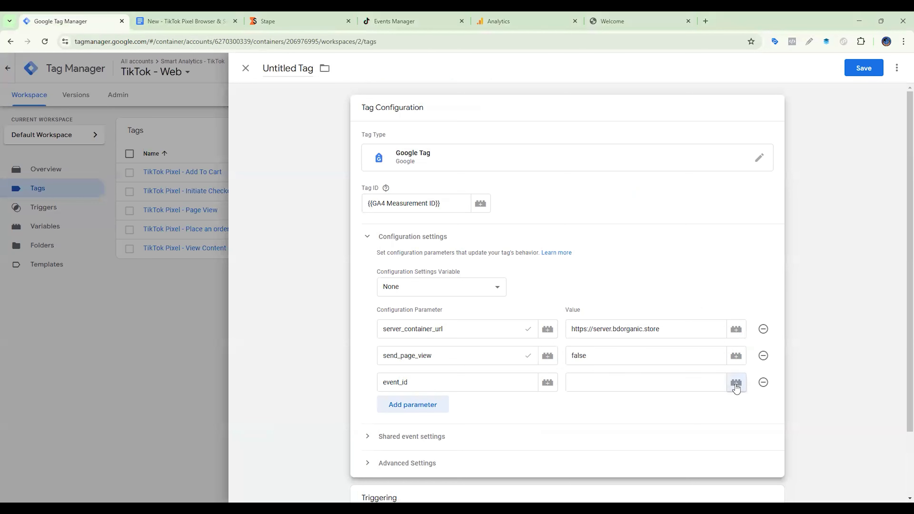
pyautogui.click(737, 383)
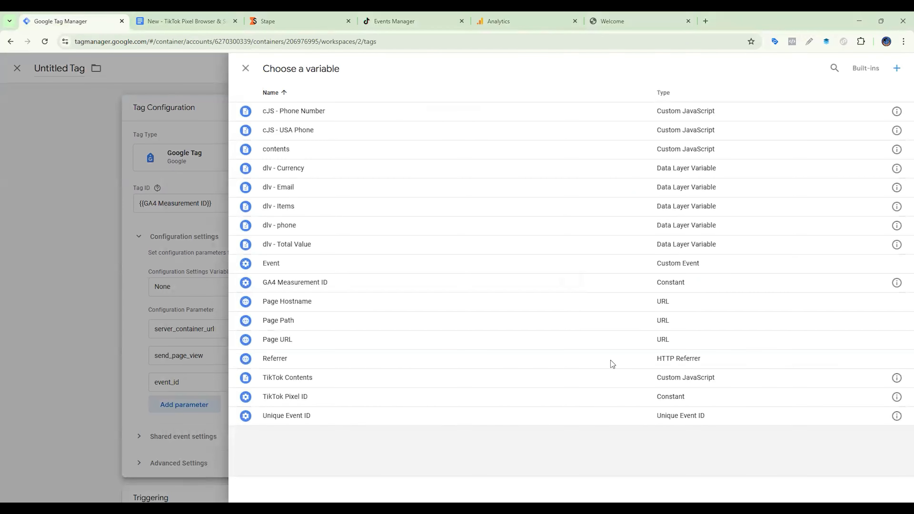
pyautogui.click(358, 421)
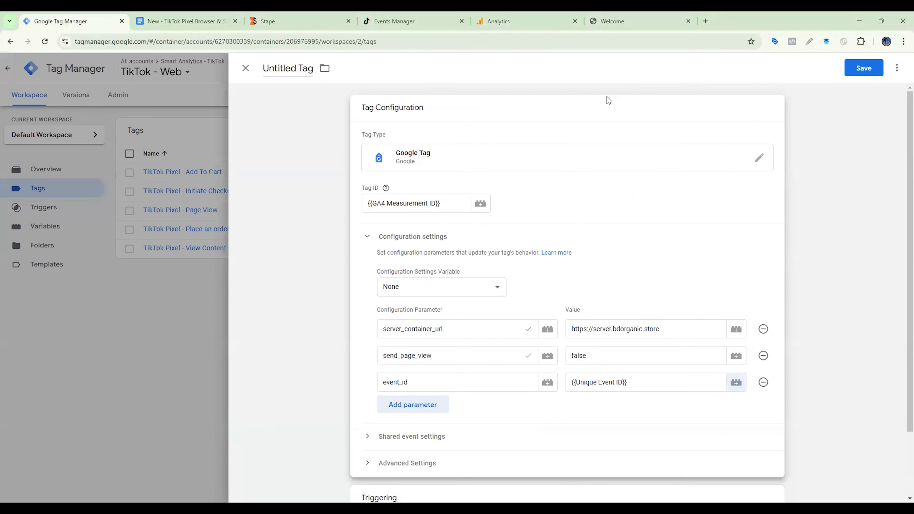
# Replace the tag's Initialization - All Pages trigger with the All Pages page view trigger
pyautogui.scroll(-2, 778, 425)
pyautogui.click(774, 418)
pyautogui.click(764, 346)
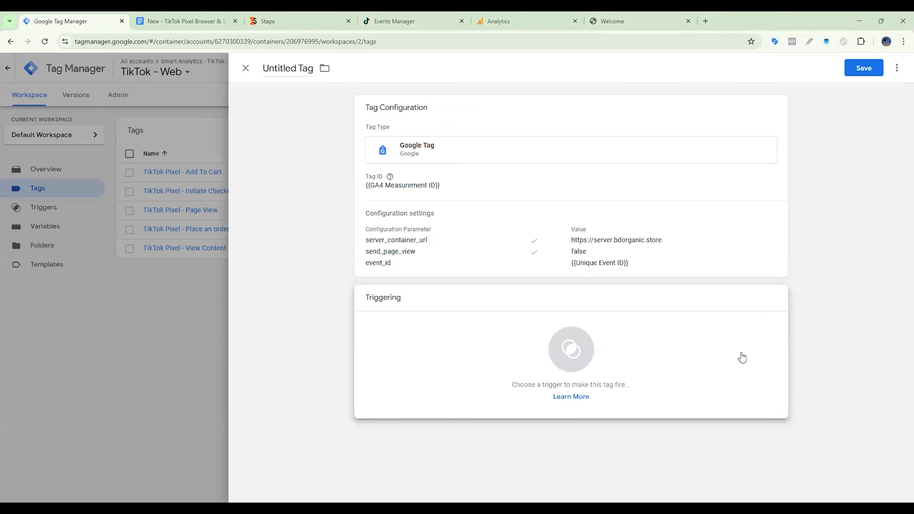
pyautogui.click(742, 357)
pyautogui.click(281, 129)
# Save the tag under the name "Google Tag - TikTok Server Side"
pyautogui.click(874, 74)
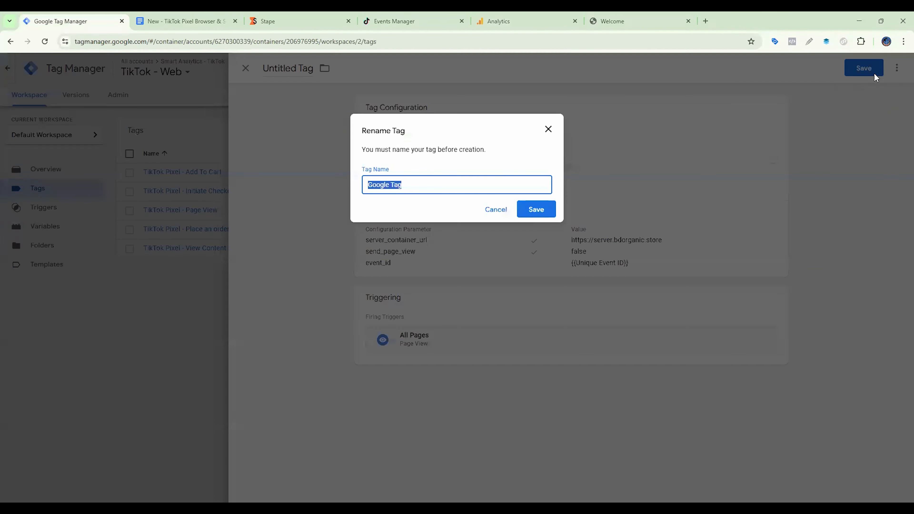
pyautogui.hotkey('ctrl', 'v')
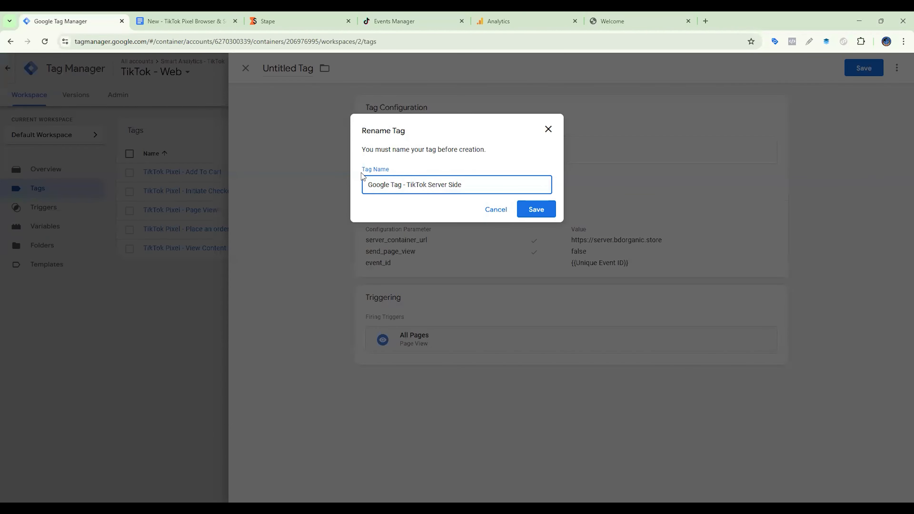
pyautogui.press('Return')
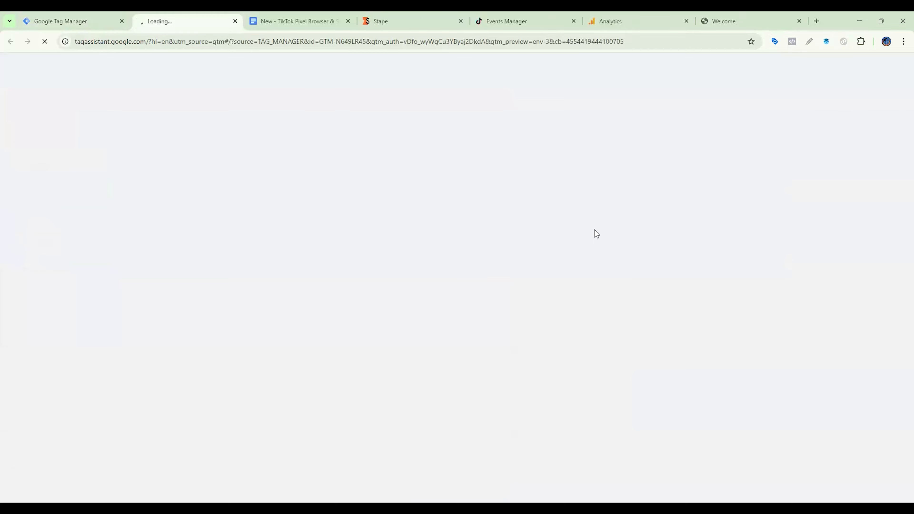
pyautogui.press('Down')
pyautogui.press('Down')
pyautogui.press('Return')
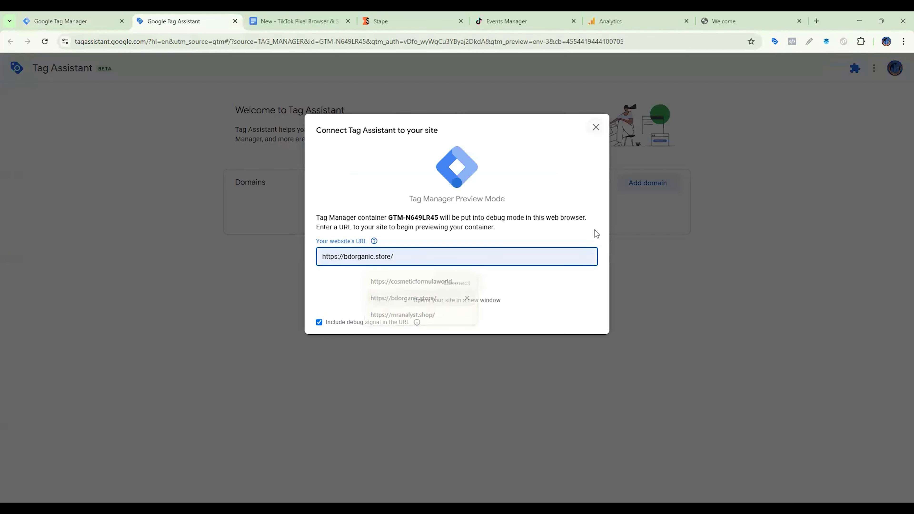
pyautogui.press('Return')
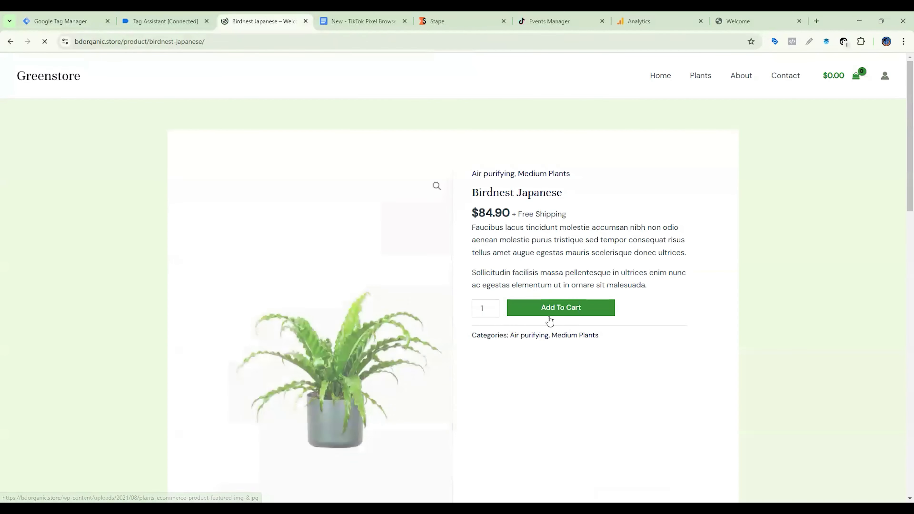
# Place a test order for the Birdnest Japanese plant and check the fired tags in Tag Assistant
pyautogui.click(550, 321)
pyautogui.click(646, 191)
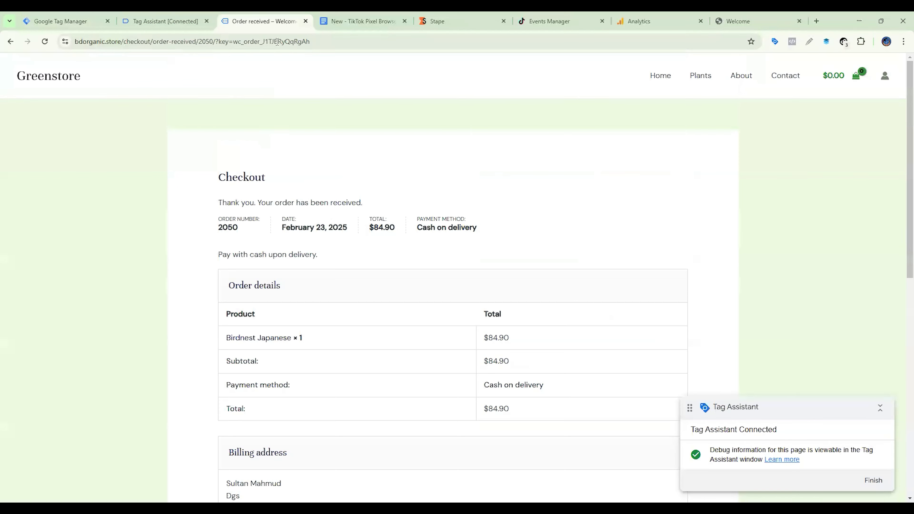
pyautogui.click(170, 22)
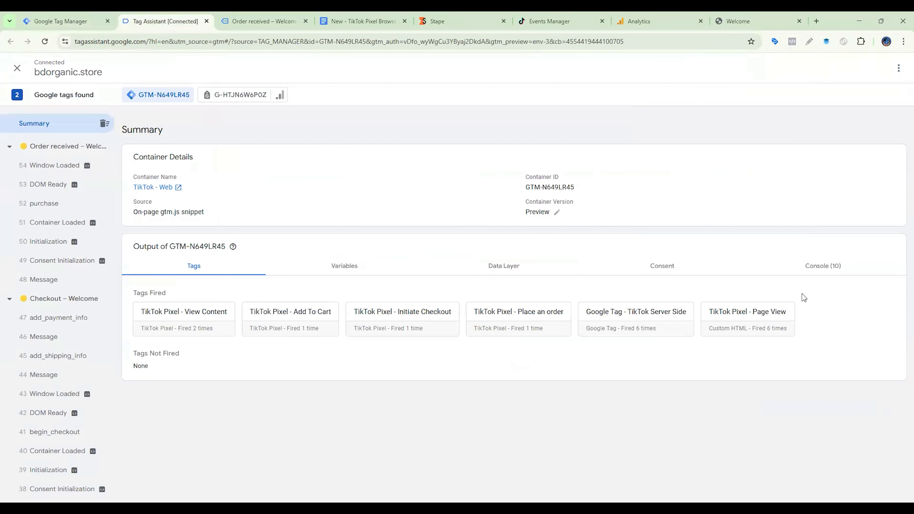
# Create a Google Analytics: GA4 Event tag in Tag Manager with the GA4 Measurement ID variable as its measurement ID
pyautogui.click(36, 15)
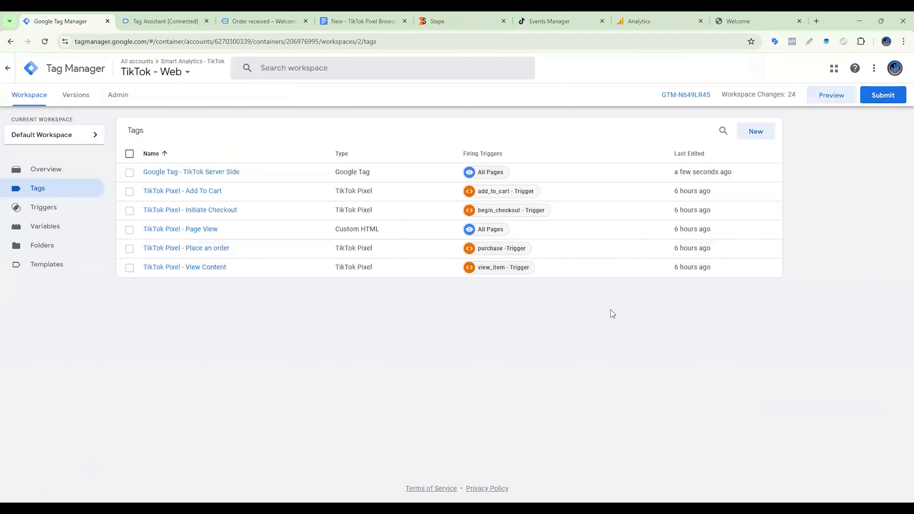
pyautogui.click(757, 131)
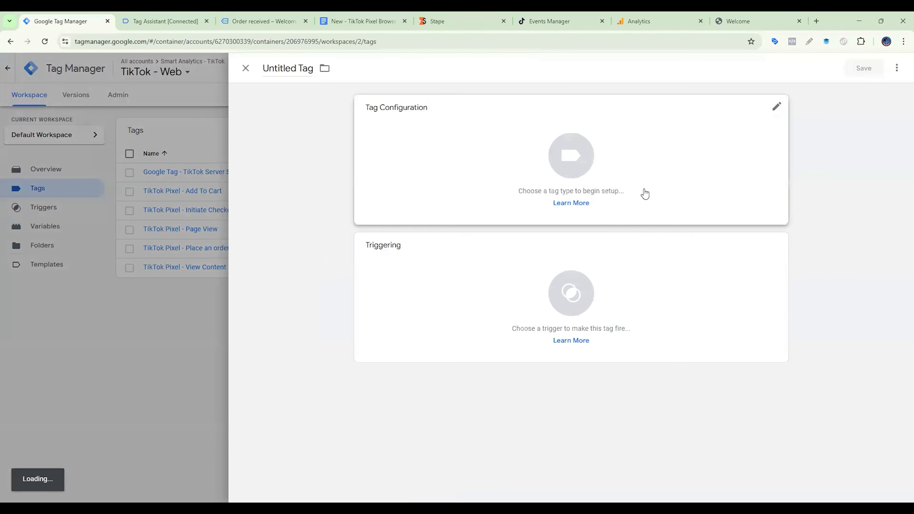
pyautogui.click(617, 177)
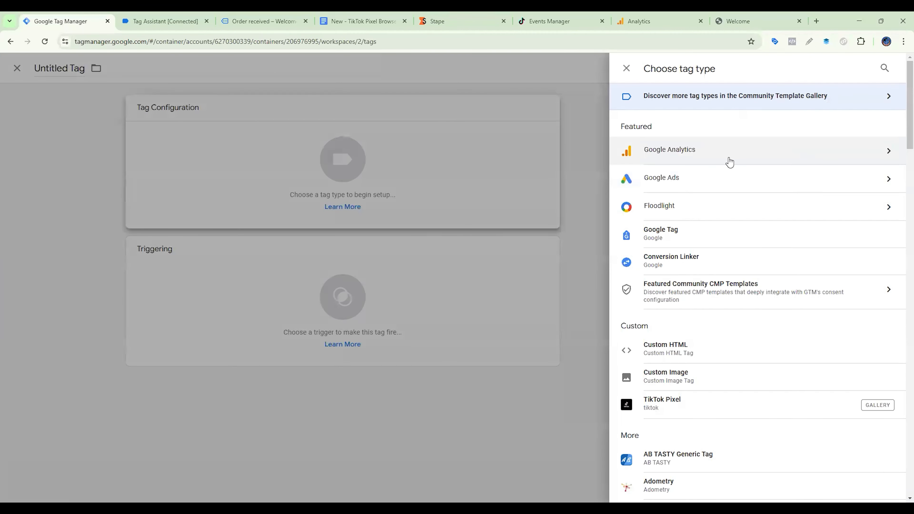
pyautogui.click(729, 158)
pyautogui.click(700, 167)
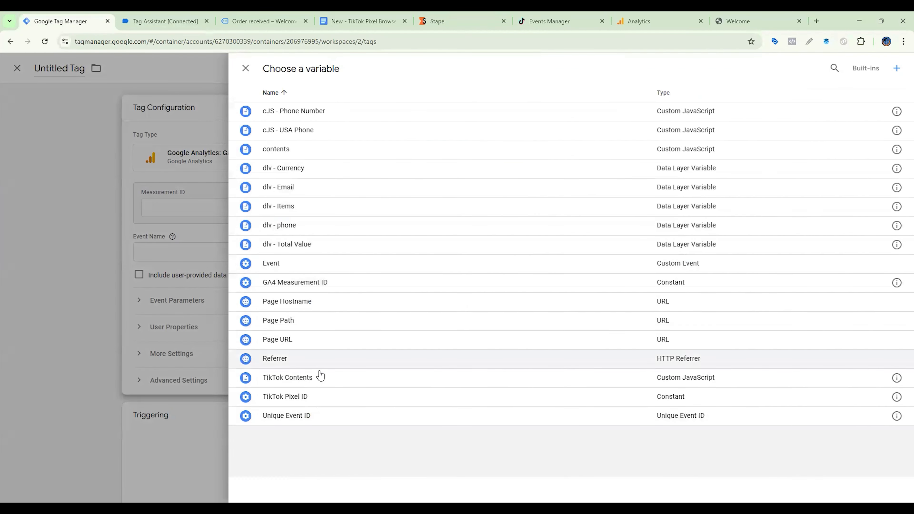
pyautogui.click(306, 291)
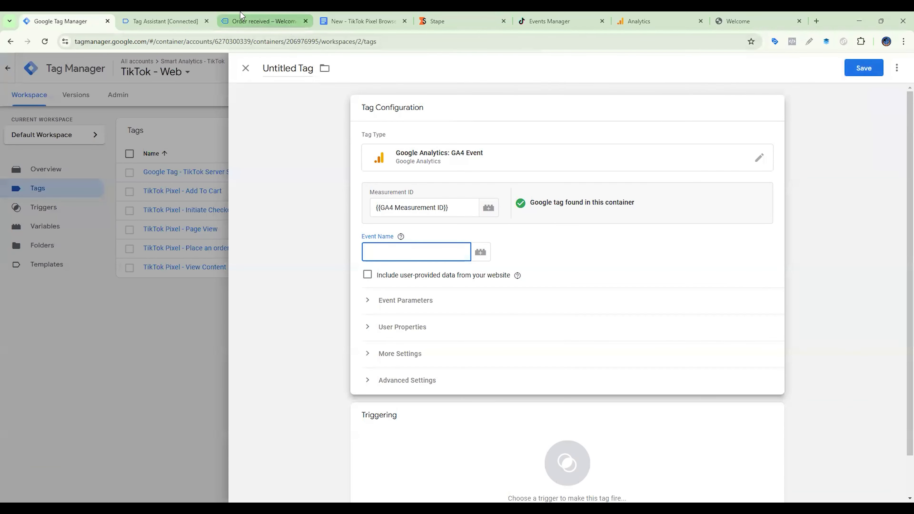
# Copy page_view from the setup document's Page View table and set it as the tag's event name
pyautogui.click(339, 18)
pyautogui.scroll(-6, 367, 277)
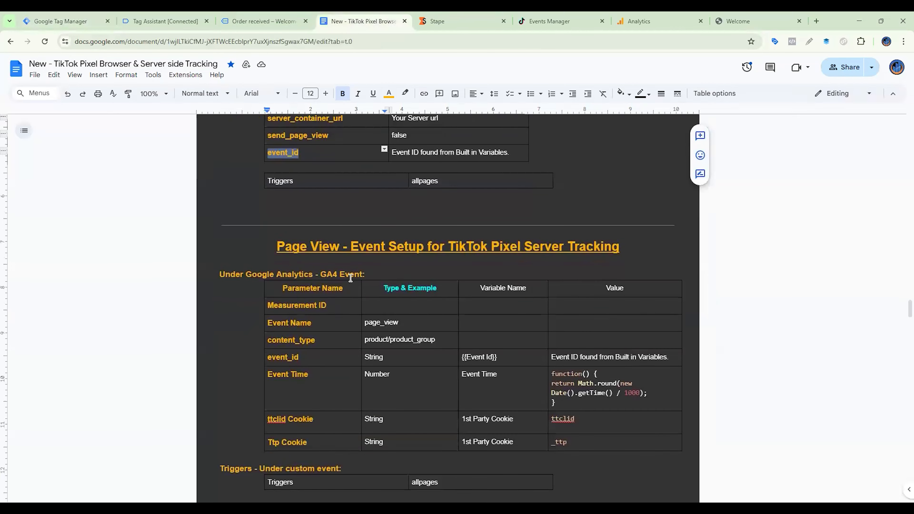
pyautogui.doubleClick(381, 299)
pyautogui.hotkey('ctrl', 'c')
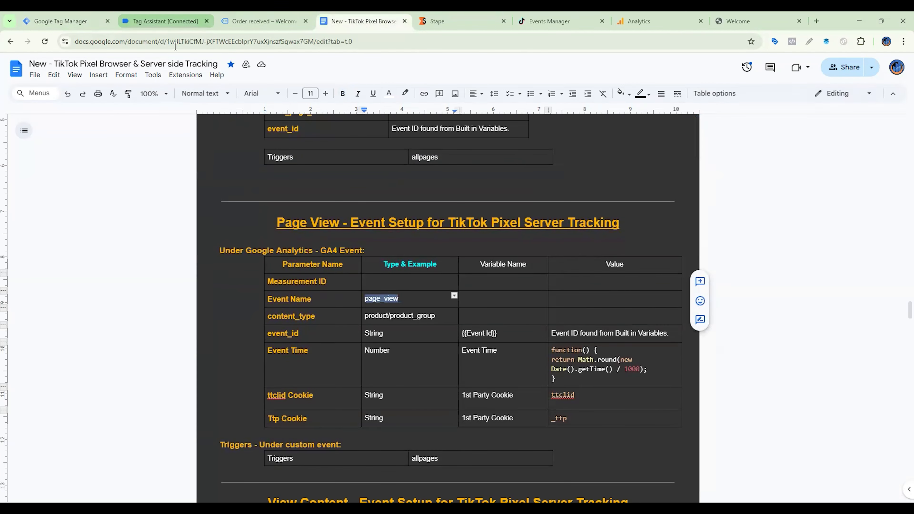
pyautogui.click(85, 23)
pyautogui.hotkey('ctrl', 'v')
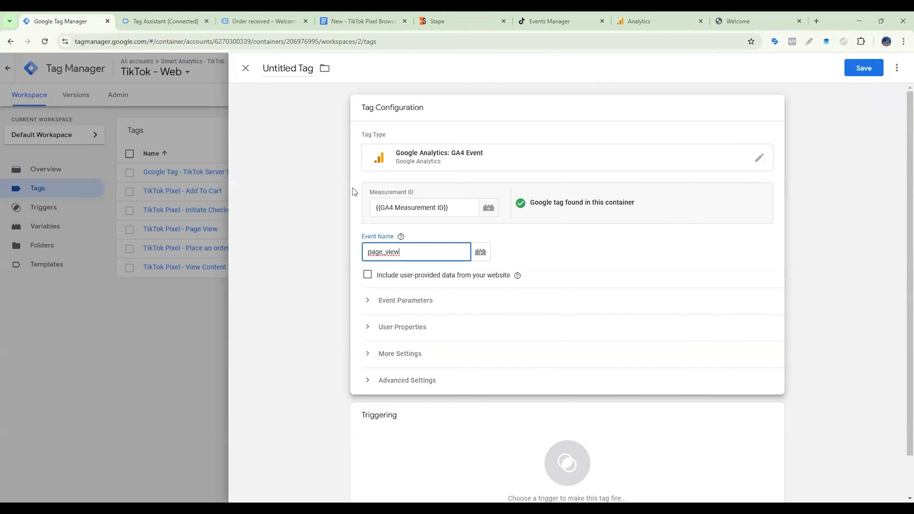
# Add six empty rows to the tag's event parameters
pyautogui.click(422, 301)
pyautogui.click(428, 371)
pyautogui.click(433, 397)
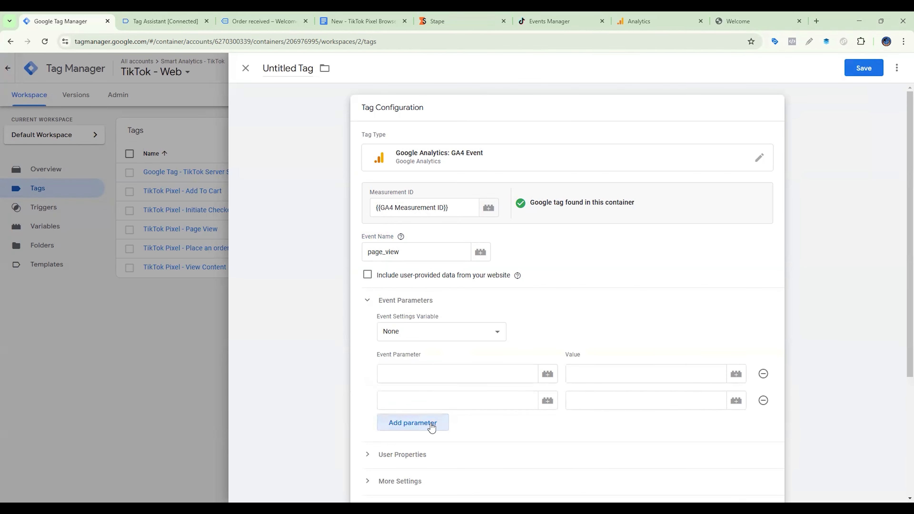
pyautogui.click(433, 426)
pyautogui.click(434, 450)
pyautogui.scroll(-1, 434, 433)
pyautogui.click(433, 432)
pyautogui.click(439, 456)
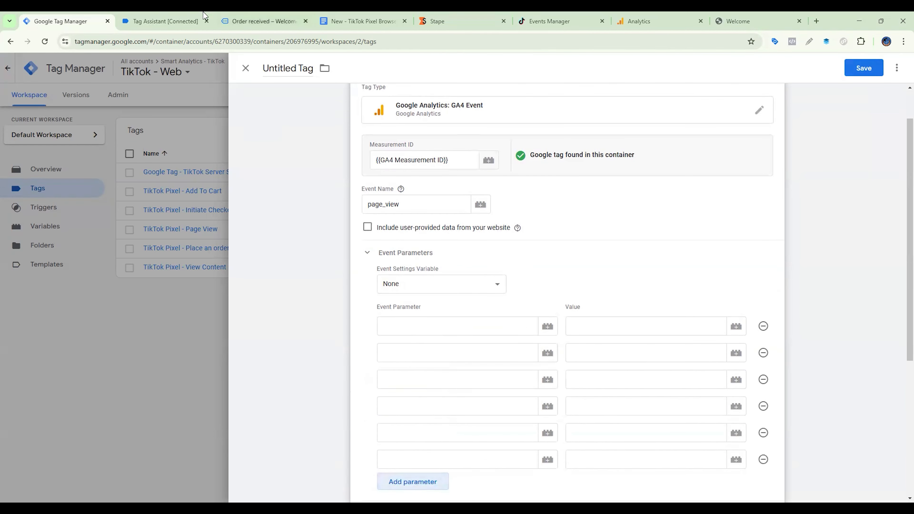
# Copy content_type from the setup document and enter it as the first event parameter name
pyautogui.click(165, 21)
pyautogui.click(362, 21)
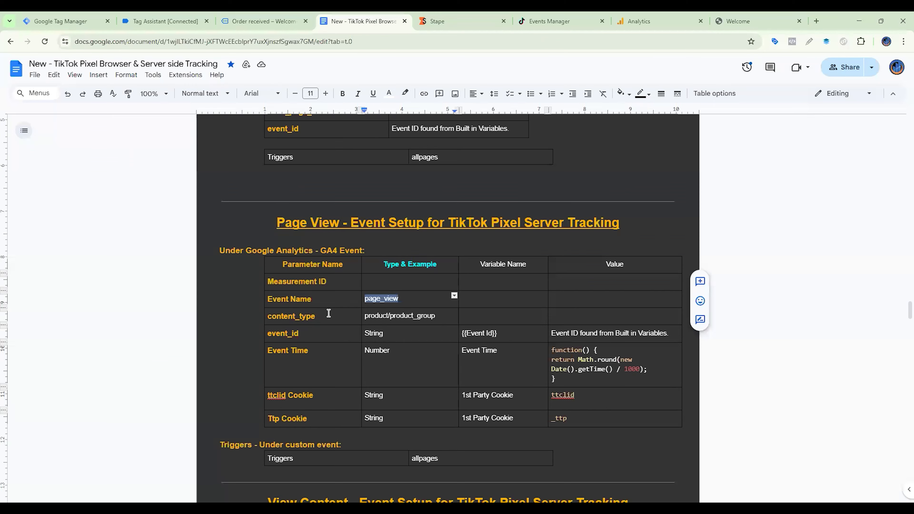
pyautogui.doubleClick(302, 317)
pyautogui.hotkey('ctrl', 'c')
pyautogui.click(60, 21)
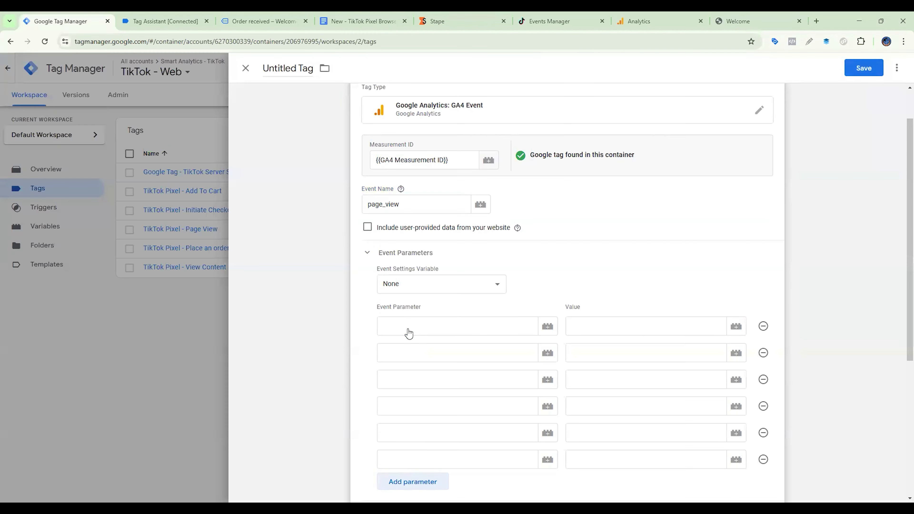
pyautogui.click(408, 328)
pyautogui.hotkey('ctrl', 'v')
# Place the setup document beside Tag Manager in the tab order and copy Event Name from it into the second event parameter
pyautogui.click(263, 21)
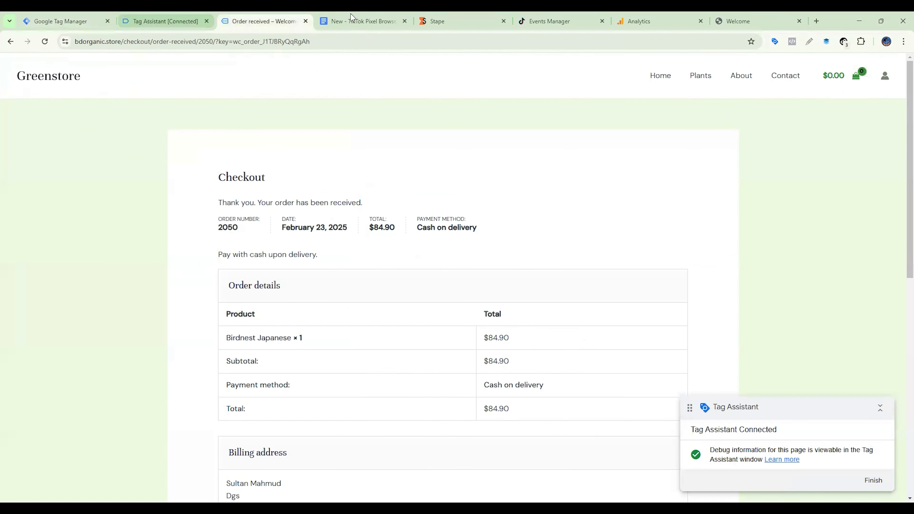
pyautogui.moveTo(370, 19); pyautogui.dragTo(201, 16)
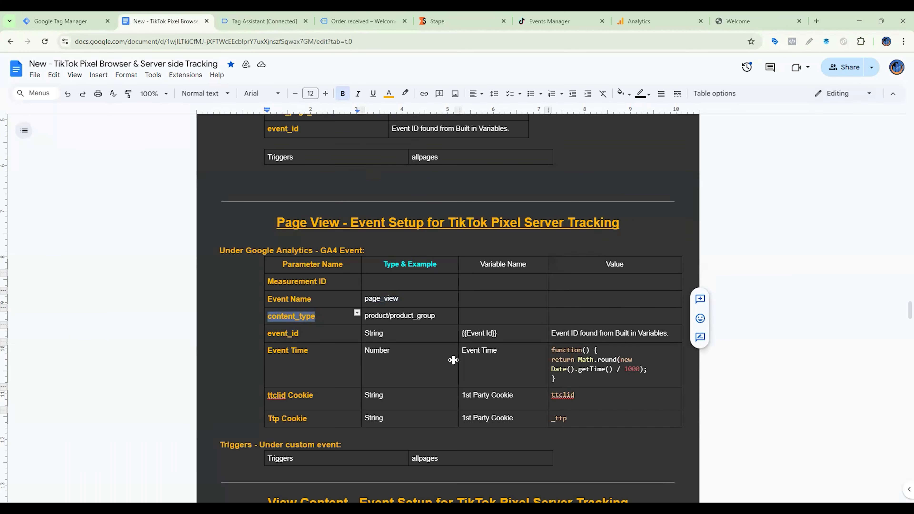
pyautogui.click(296, 296)
pyautogui.tripleClick(296, 296)
pyautogui.hotkey('ctrl', 'c')
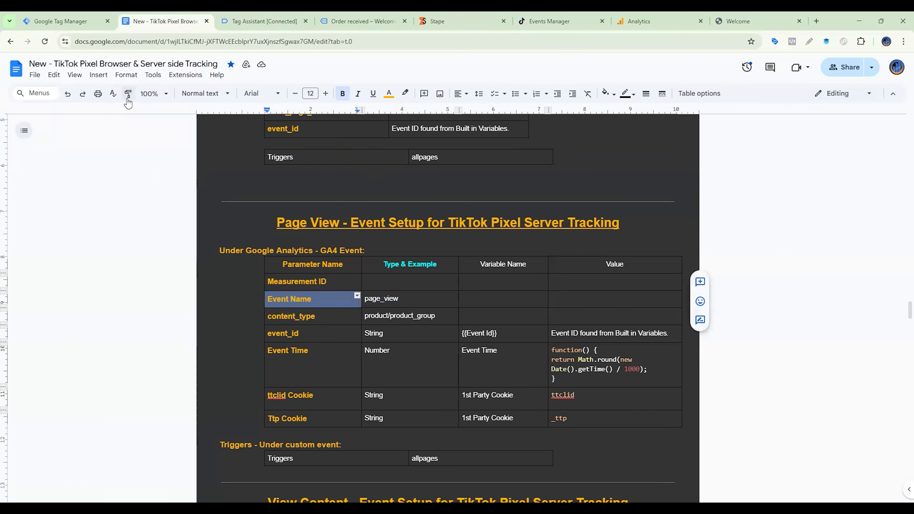
pyautogui.click(61, 21)
pyautogui.click(402, 347)
pyautogui.hotkey('ctrl', 'v')
# Swap the first two event parameter names so that Event Name precedes content_type
pyautogui.moveTo(417, 352); pyautogui.dragTo(366, 351)
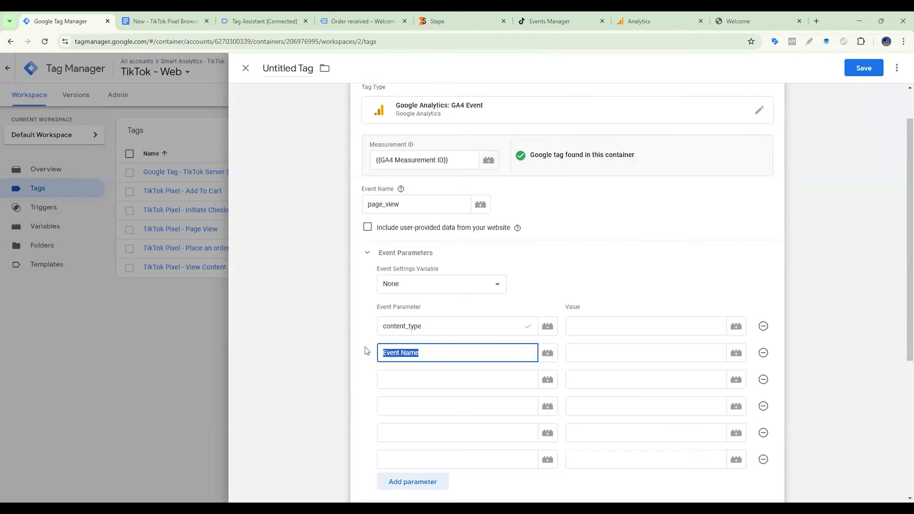
pyautogui.doubleClick(414, 326)
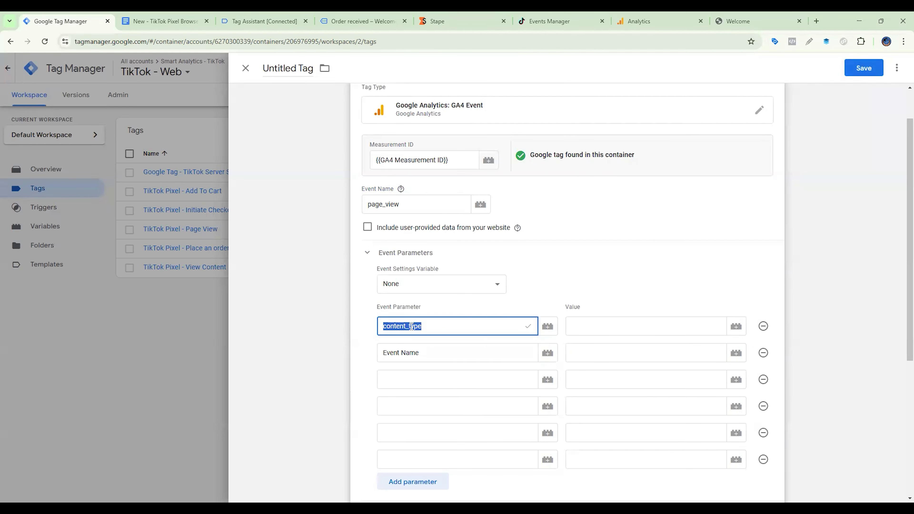
pyautogui.hotkey('ctrl', 'v')
pyautogui.tripleClick(417, 351)
pyautogui.hotkey('ctrl', 'v')
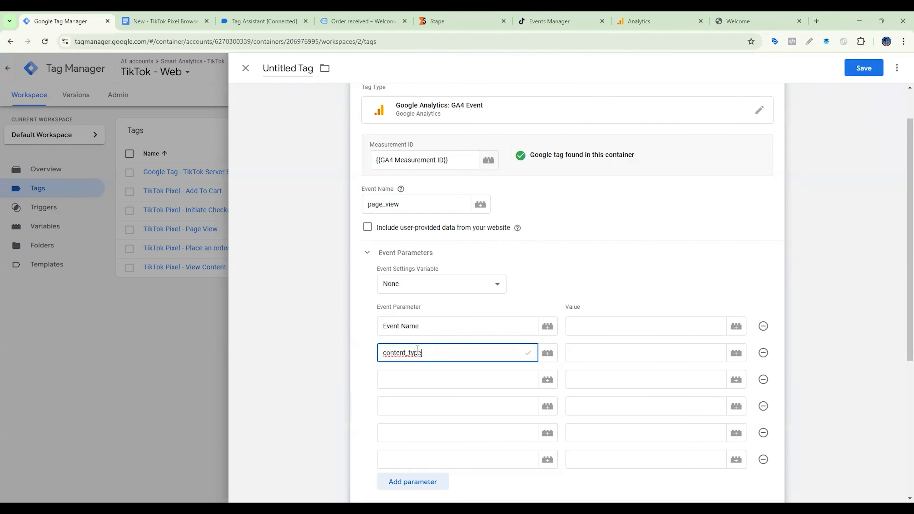
# Copy event_id, Event Time, ttclid Cookie and Ttp Cookie from the setup document into the four remaining event parameter names
pyautogui.click(165, 21)
pyautogui.scroll(-2, 293, 288)
pyautogui.doubleClick(293, 287)
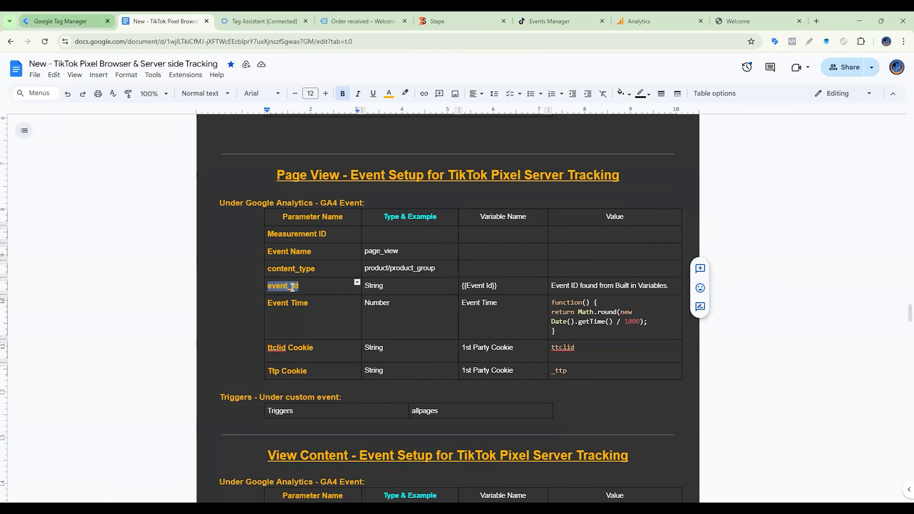
pyautogui.click(67, 21)
pyautogui.click(165, 21)
pyautogui.tripleClick(298, 307)
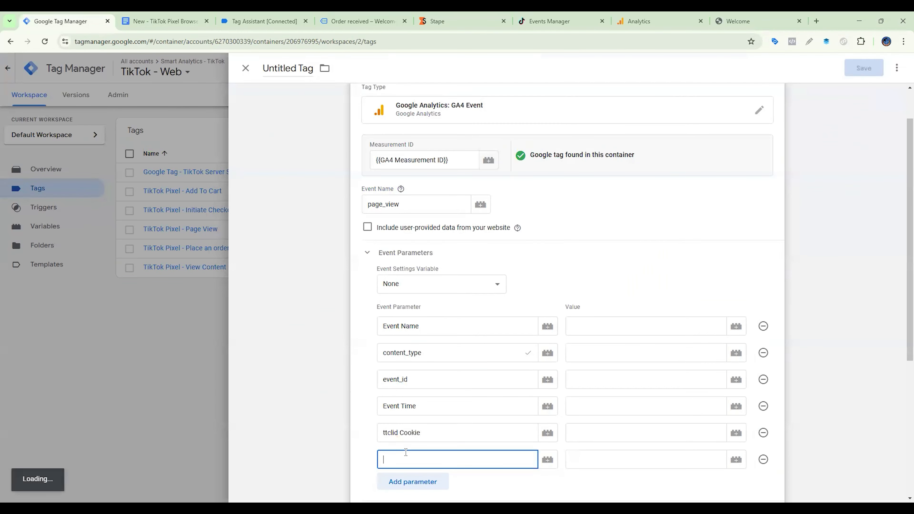
pyautogui.click(193, 23)
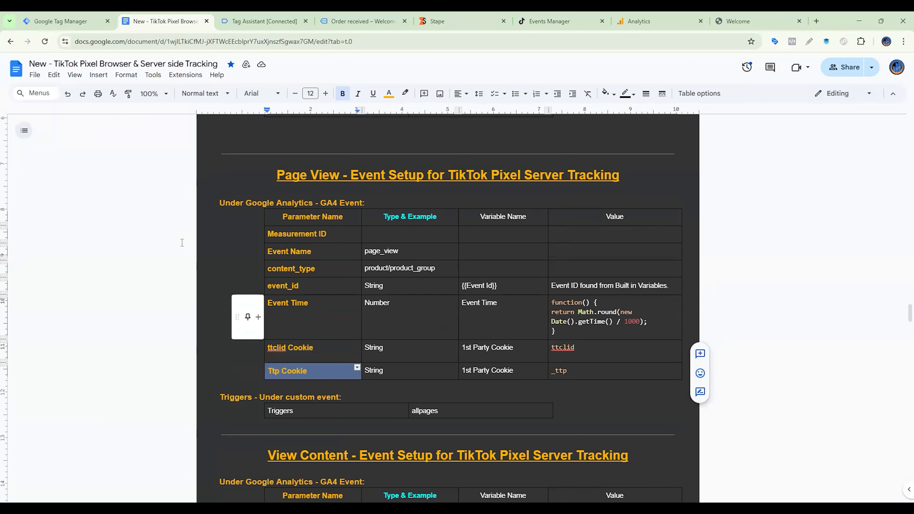
pyautogui.click(83, 21)
pyautogui.hotkey('ctrl', 'v')
# Set the Event Name parameter's value to page_view and the content_type value to product
pyautogui.click(583, 327)
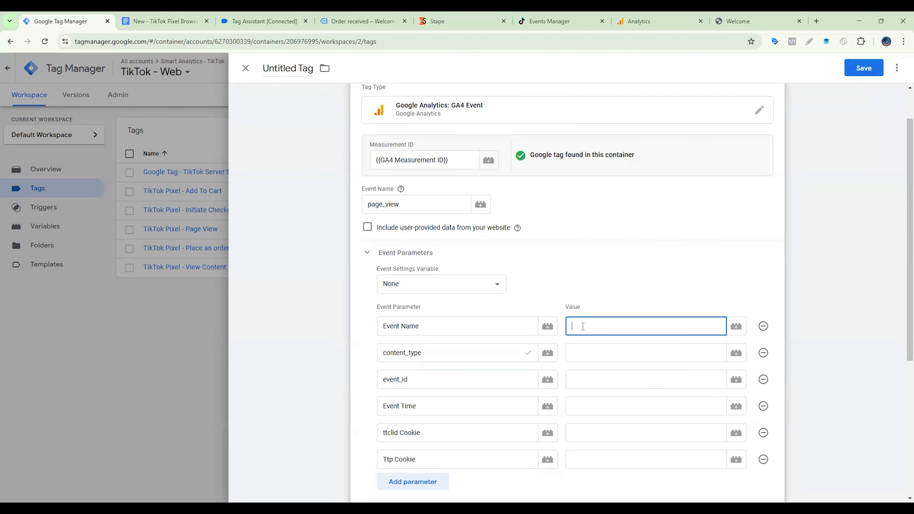
pyautogui.moveTo(400, 205); pyautogui.dragTo(355, 207)
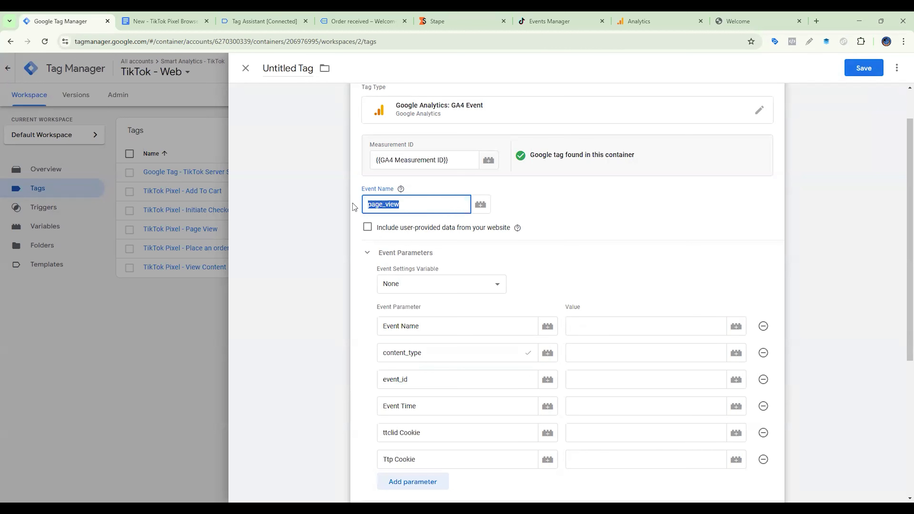
pyautogui.click(609, 323)
pyautogui.hotkey('ctrl', 'v')
pyautogui.click(603, 353)
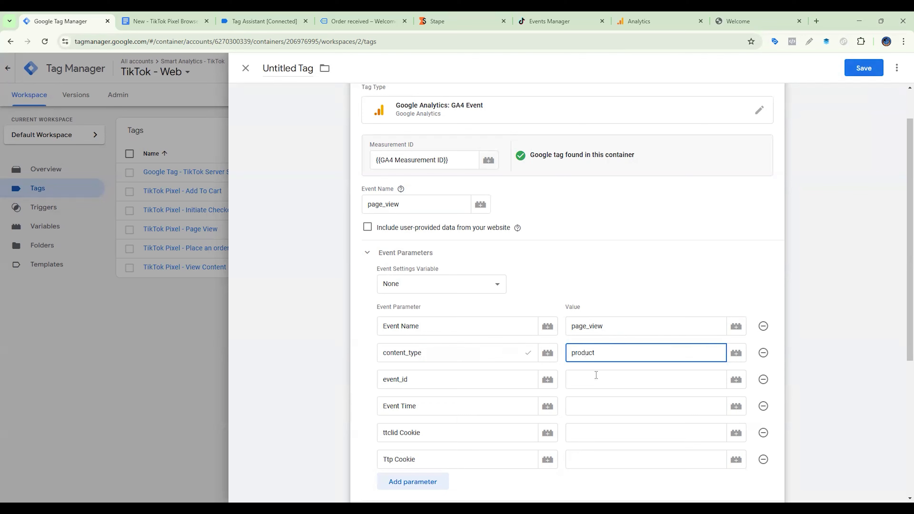
# Assign the Unique Event ID variable as the value of the event_id parameter
pyautogui.click(597, 375)
pyautogui.click(736, 380)
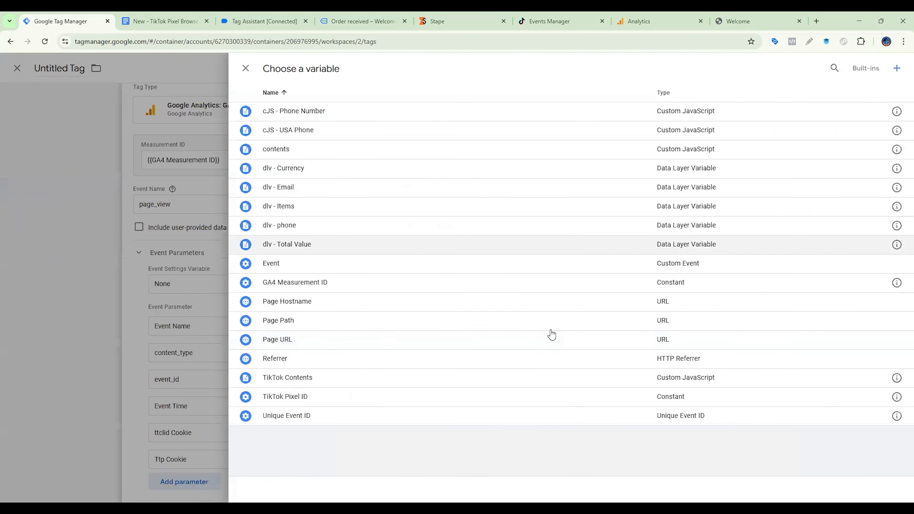
pyautogui.click(312, 415)
# Create a new variable of type Custom JavaScript for the Event Time parameter's value
pyautogui.click(590, 404)
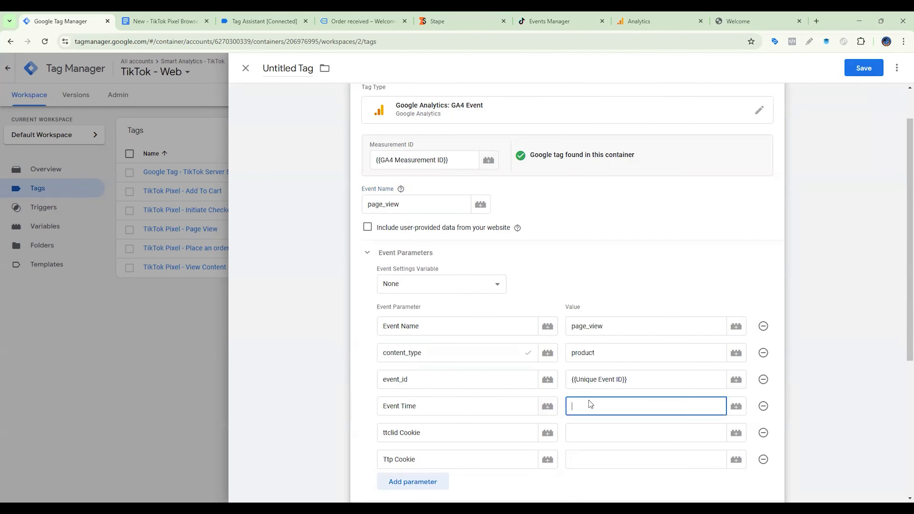
pyautogui.click(736, 406)
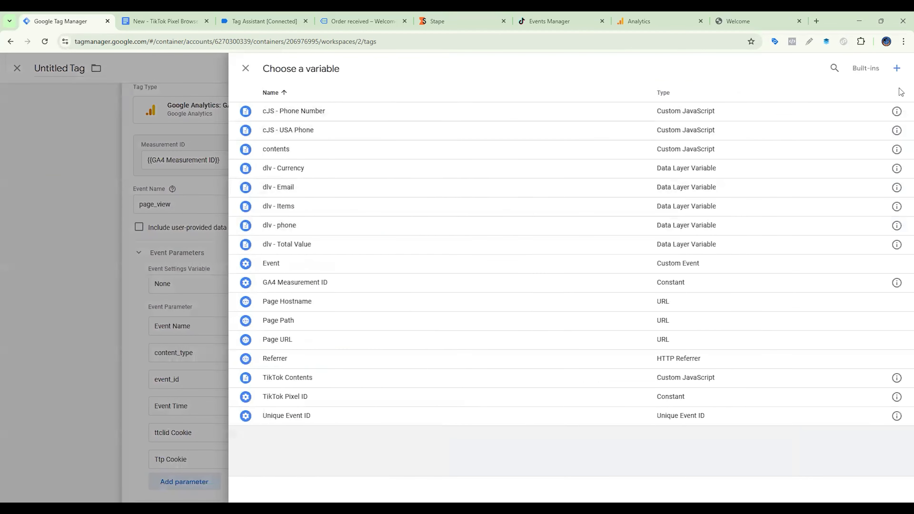
pyautogui.click(897, 71)
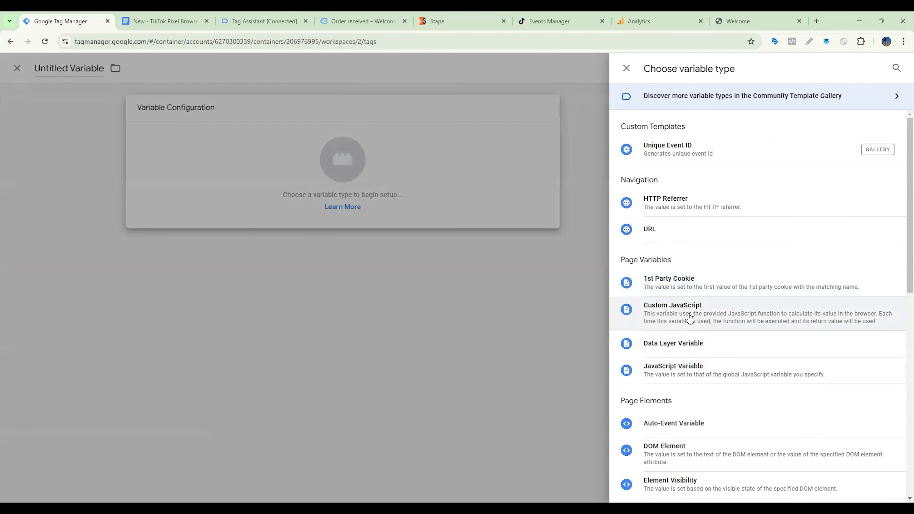
pyautogui.click(686, 311)
# Copy the Event Time function returning Math.round(new Date().getTime() / 1000) from the setup document into the variable's code
pyautogui.click(166, 21)
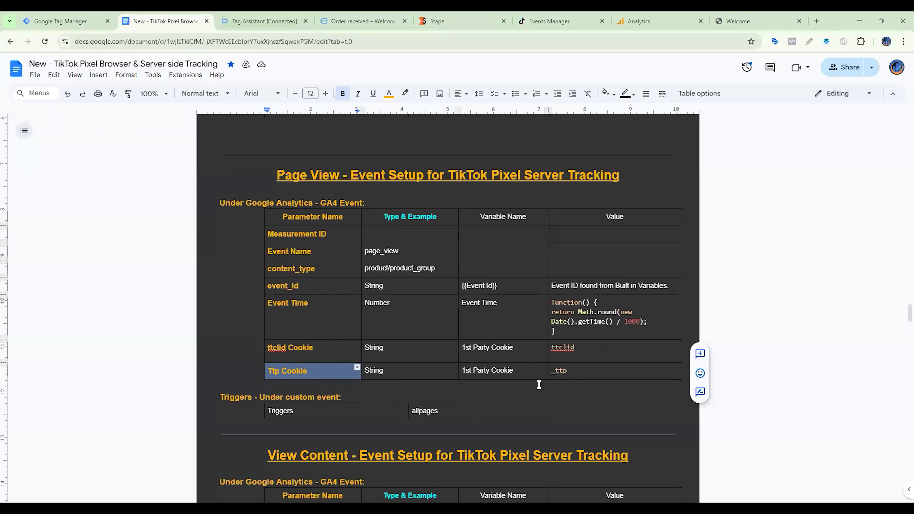
pyautogui.moveTo(554, 300); pyautogui.dragTo(565, 335)
pyautogui.hotkey('ctrl', 'c')
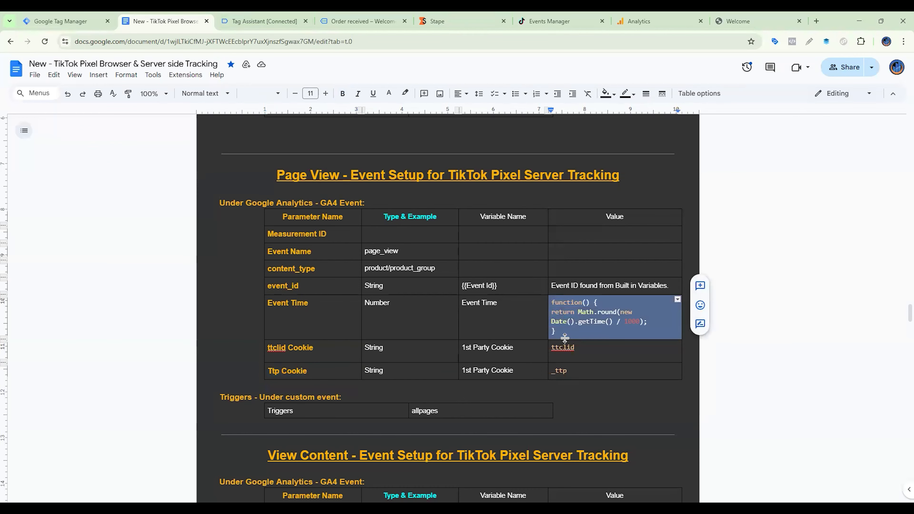
pyautogui.click(83, 21)
pyautogui.hotkey('ctrl', 'v')
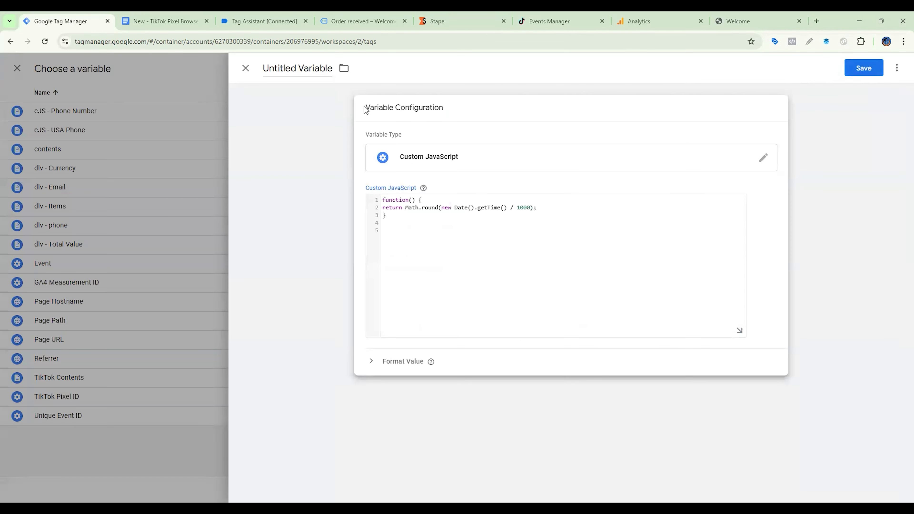
# Name the Custom JavaScript variable Event Time and save it as the Event Time parameter's value
pyautogui.tripleClick(316, 68)
pyautogui.write('Ev')
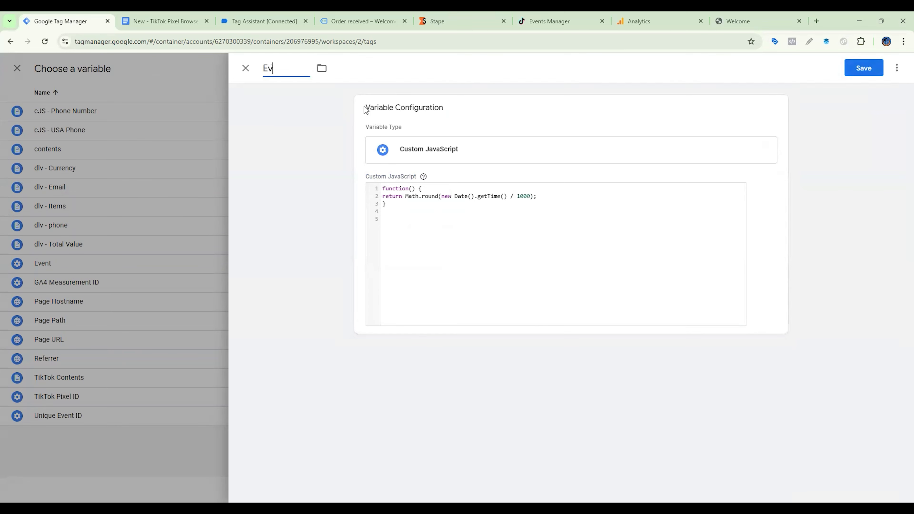
pyautogui.write('ent Time')
pyautogui.click(866, 69)
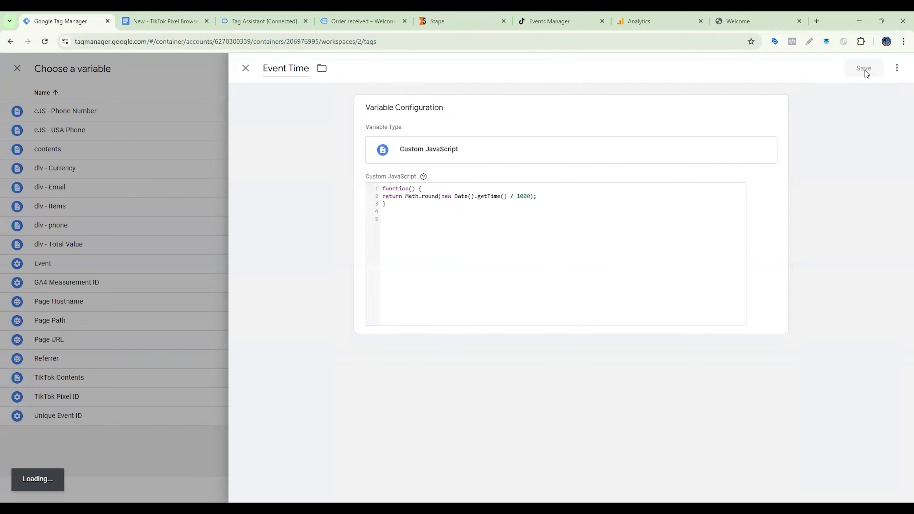
# Create a new variable of type 1st Party Cookie for the ttclid Cookie parameter's value
pyautogui.click(634, 434)
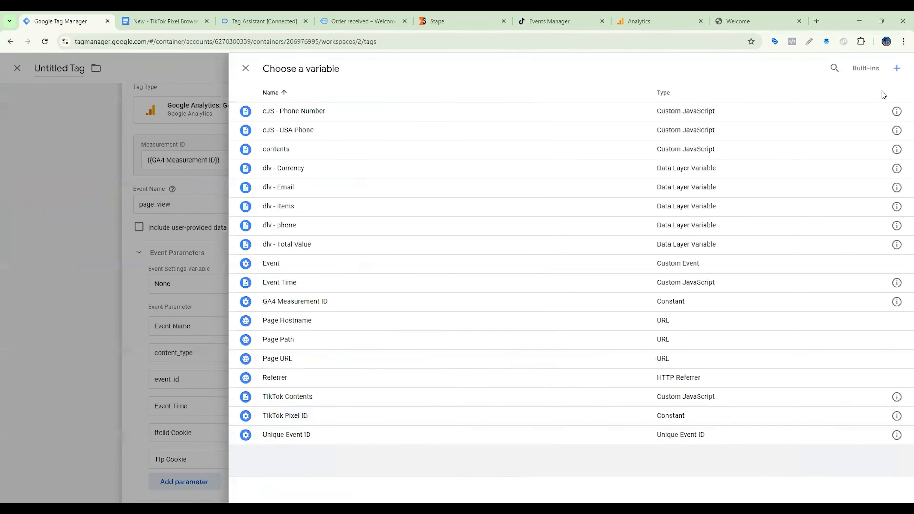
pyautogui.click(898, 70)
pyautogui.click(737, 163)
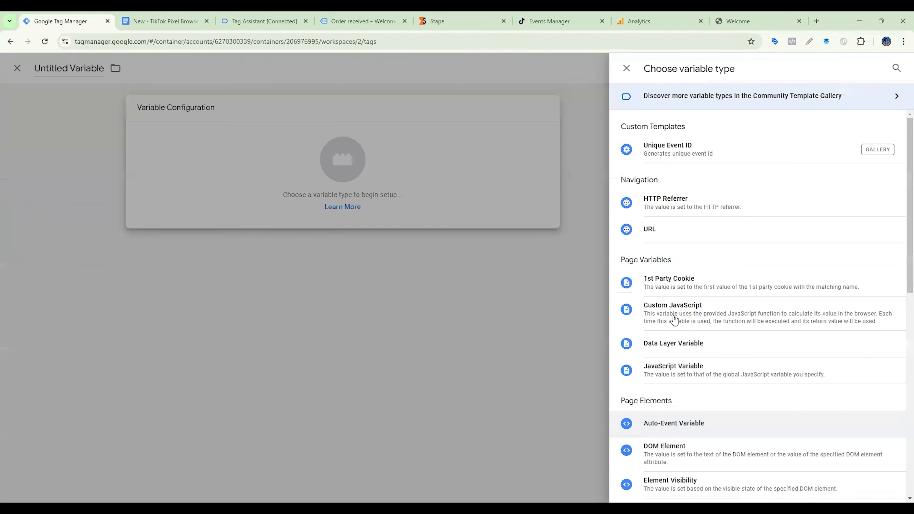
pyautogui.click(693, 289)
# Copy ttclid from the setup document as the cookie name and save the variable under the name ttclid
pyautogui.click(165, 22)
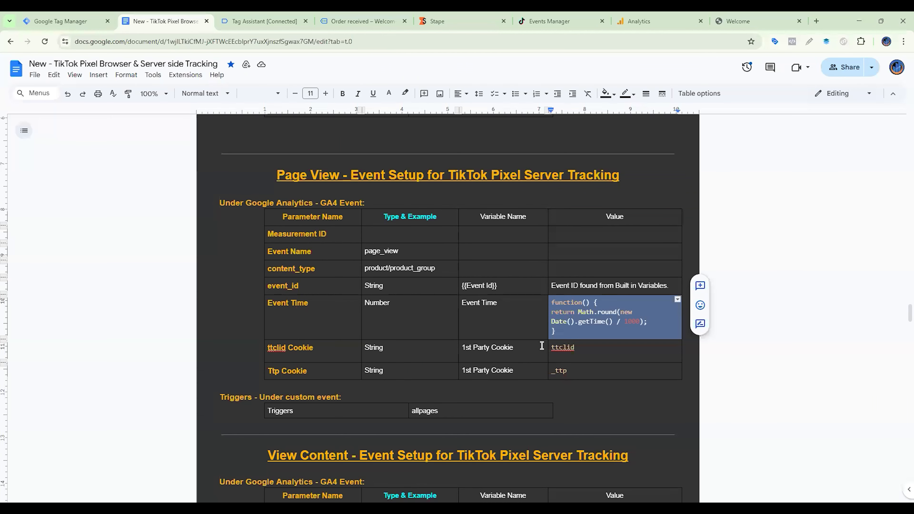
pyautogui.doubleClick(556, 348)
pyautogui.hotkey('ctrl', 'c')
pyautogui.click(52, 21)
pyautogui.click(420, 204)
pyautogui.hotkey('ctrl', 'v')
pyautogui.click(344, 105)
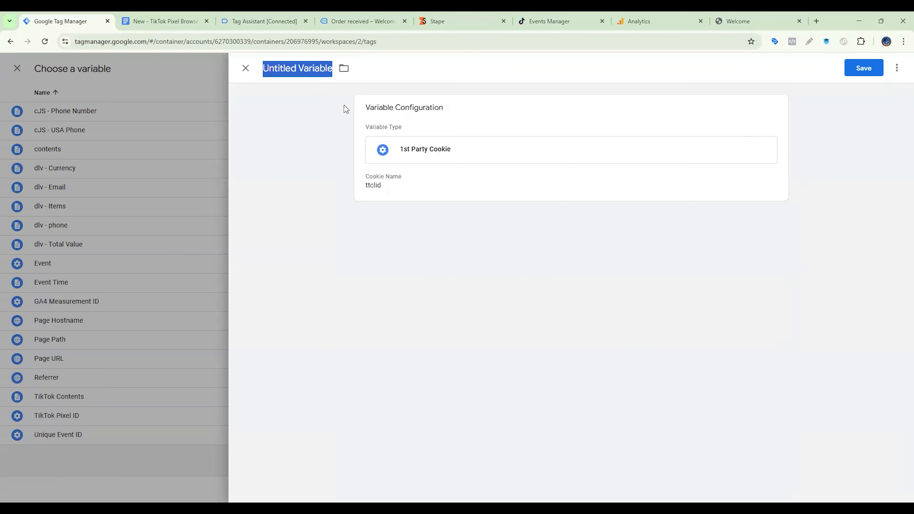
pyautogui.hotkey('ctrl', 'v')
pyautogui.click(852, 70)
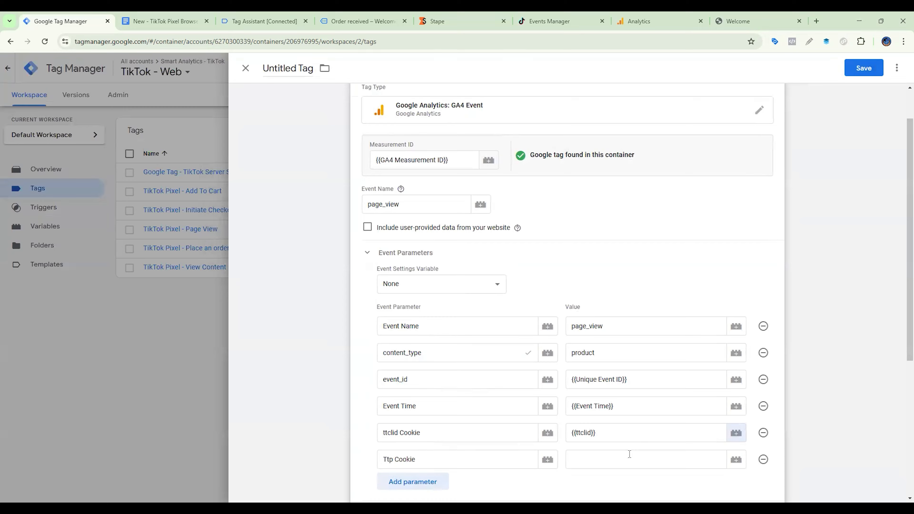
# Create a new variable of type 1st Party Cookie for the Ttp Cookie parameter's value
pyautogui.click(629, 454)
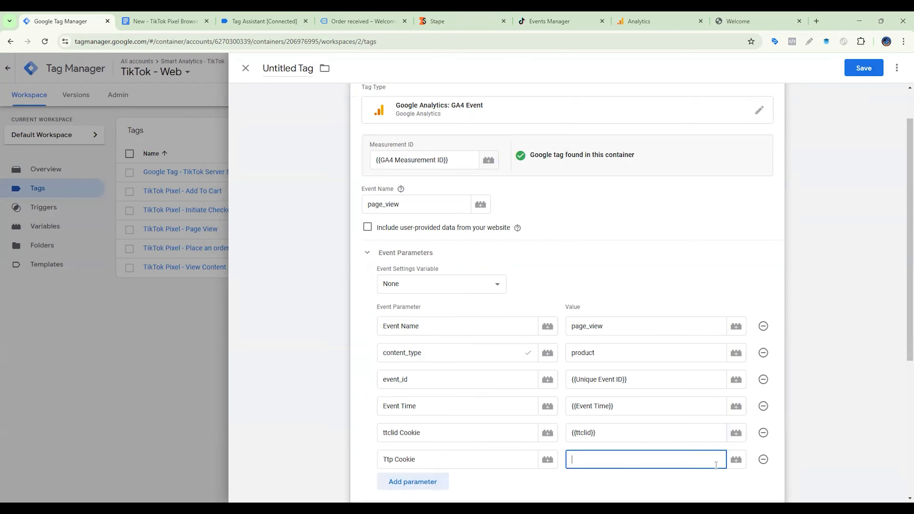
pyautogui.click(737, 460)
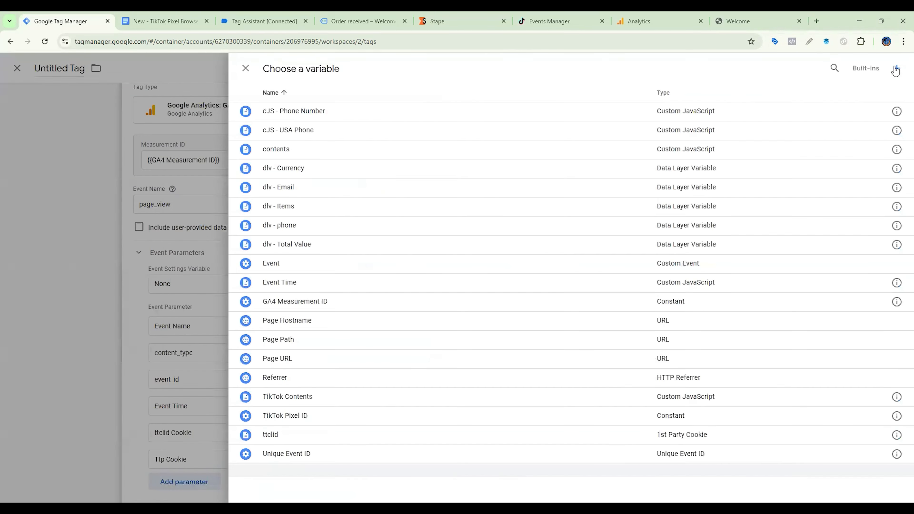
pyautogui.click(896, 68)
pyautogui.click(669, 279)
# Copy _ttp from the setup document into the variable's cookie name
pyautogui.click(190, 28)
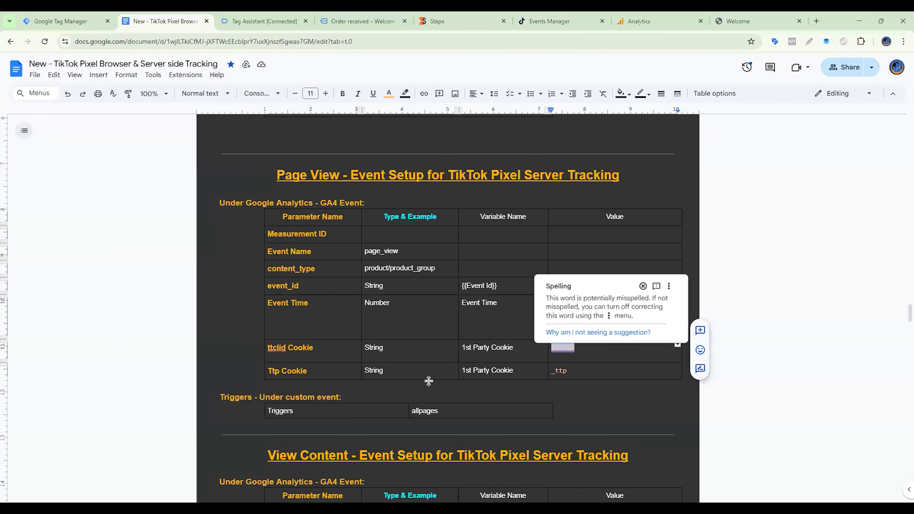
pyautogui.doubleClick(560, 371)
pyautogui.hotkey('ctrl', 'c')
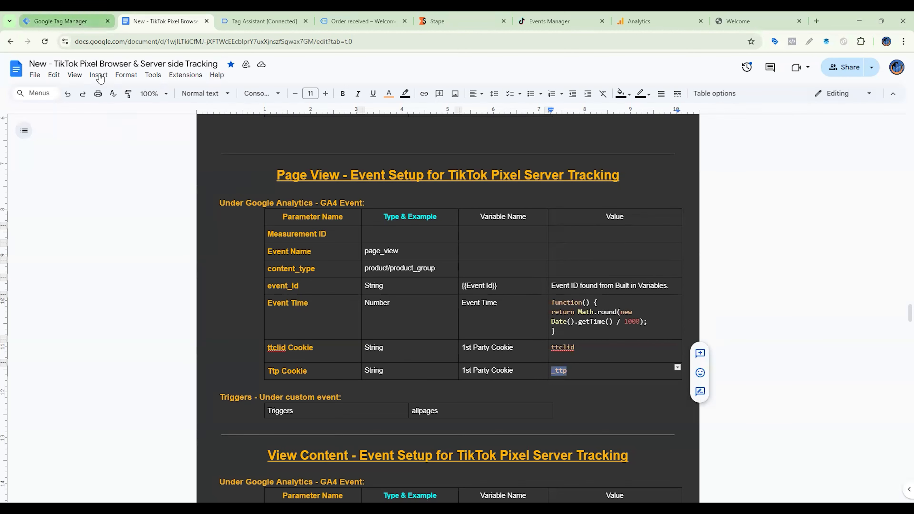
pyautogui.click(61, 21)
pyautogui.hotkey('ctrl', 'v')
# Name the cookie variable ttp, without the underscore, and save it
pyautogui.click(268, 69)
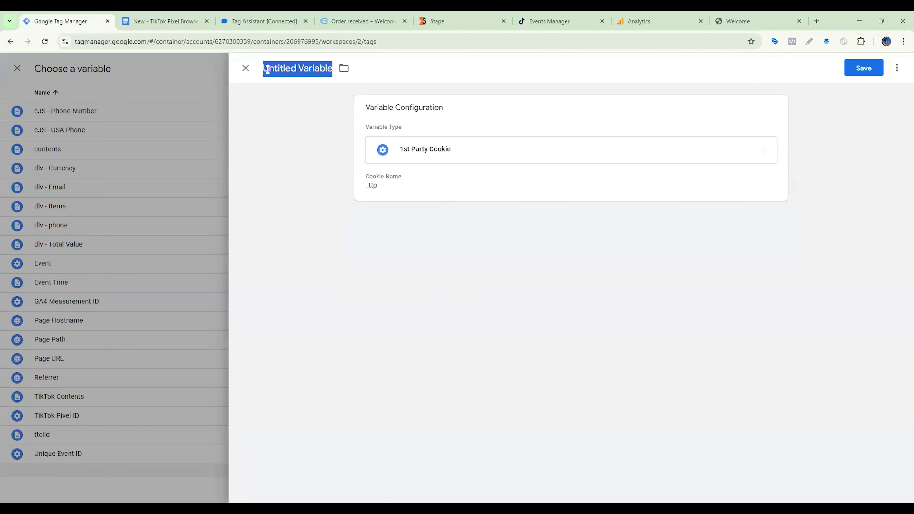
pyautogui.hotkey('ctrl', 'v')
pyautogui.click(267, 68)
pyautogui.press('BackSpace')
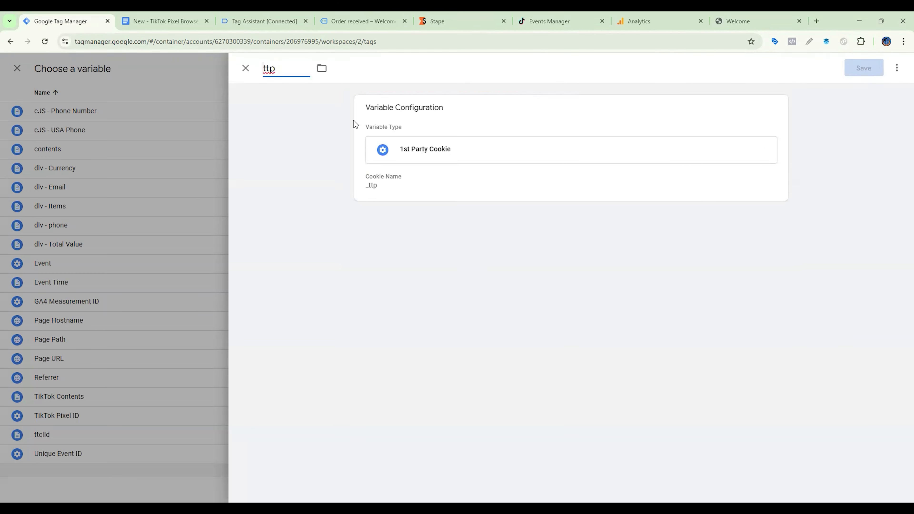
pyautogui.click(864, 67)
# Assign the All Pages trigger to the page_view event tag
pyautogui.scroll(-1, 475, 426)
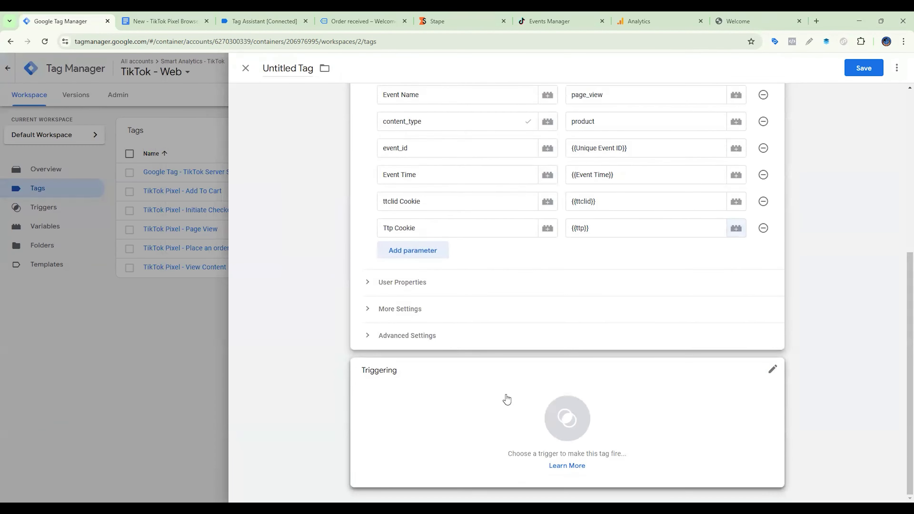
pyautogui.click(506, 398)
pyautogui.click(320, 134)
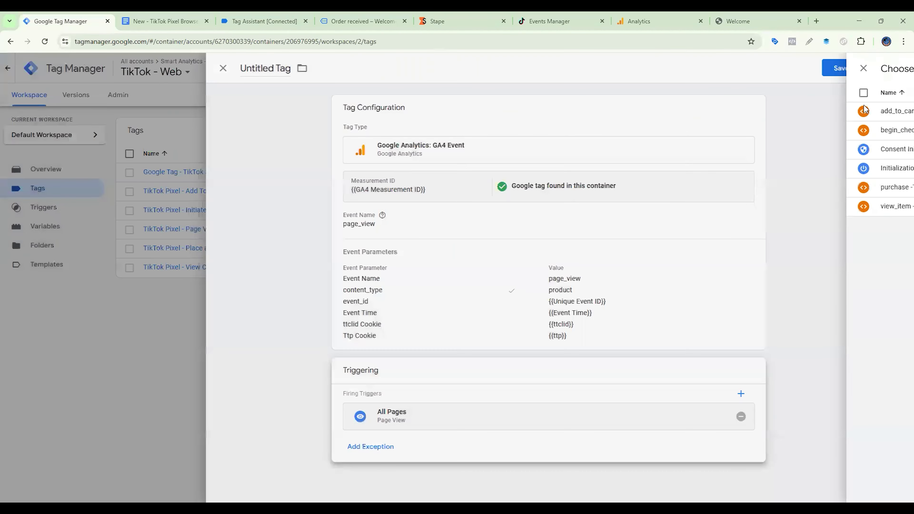
# Save the tag under the name TikTok Server Side - Page View
pyautogui.click(864, 68)
pyautogui.hotkey('ctrl', 'v')
pyautogui.click(536, 210)
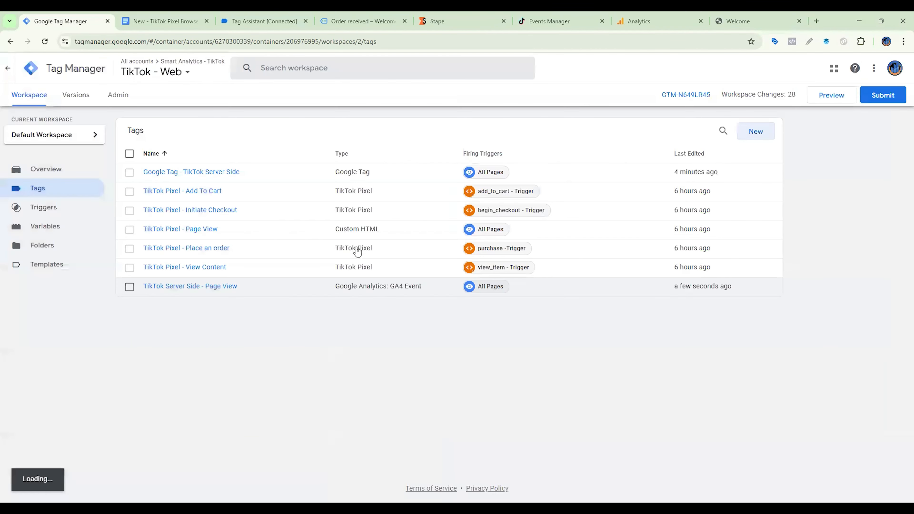
# Open the TikTok Server Side - Page View tag and make a copy of it
pyautogui.click(218, 290)
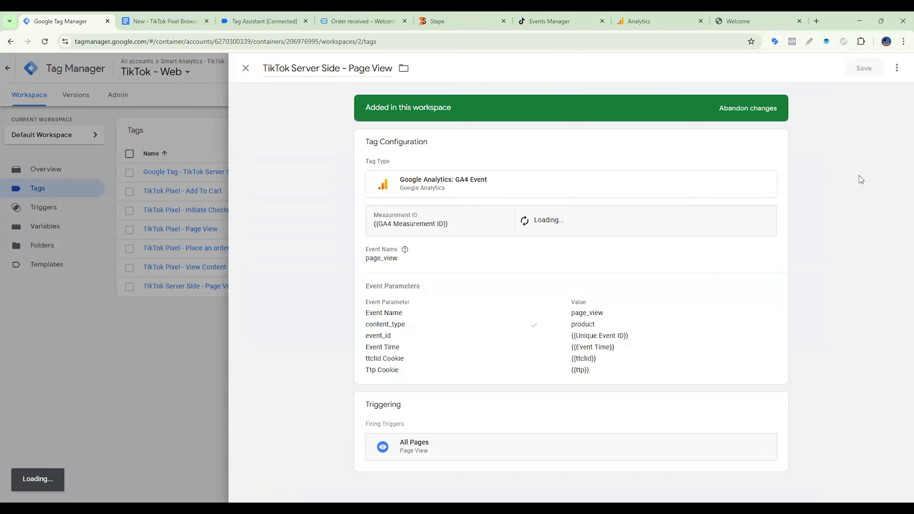
pyautogui.click(897, 68)
pyautogui.click(871, 89)
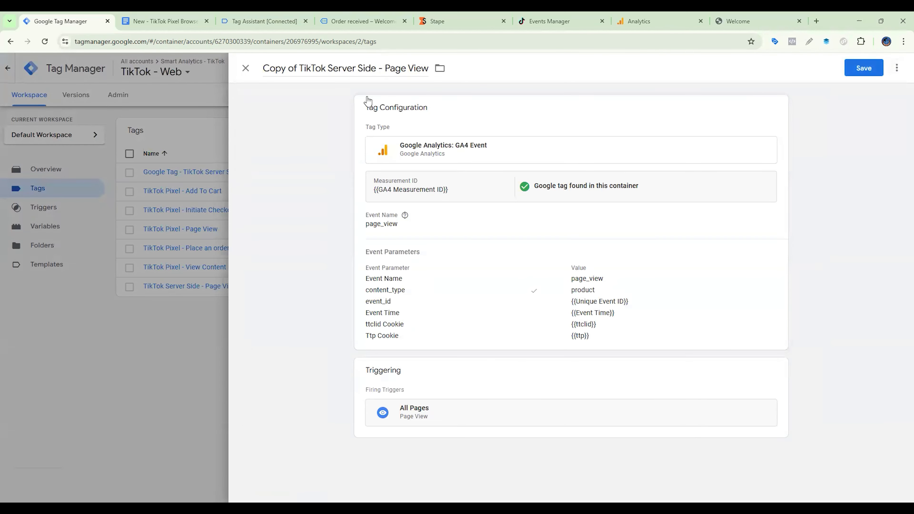
# Rename the copied tag to TikTok Server Side - View Content
pyautogui.moveTo(299, 69); pyautogui.dragTo(256, 74)
pyautogui.press('BackSpace')
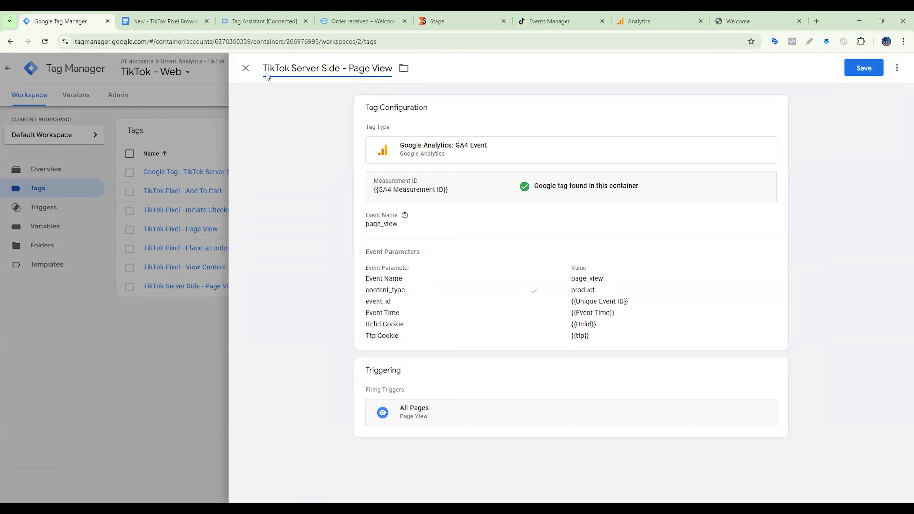
pyautogui.hotkey('ctrl', 'Right')
pyautogui.hotkey('ctrl', 'Right')
pyautogui.hotkey('ctrl', 'Right')
pyautogui.hotkey('ctrl', 'Right')
pyautogui.hotkey('ctrl', 'shift', 'Right')
pyautogui.hotkey('ctrl', 'shift', 'Right')
pyautogui.write('V')
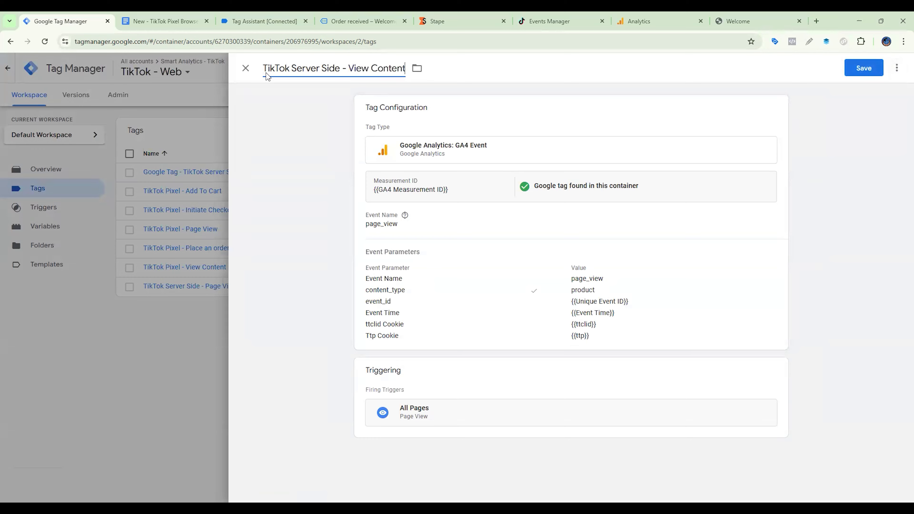
# Copy view_item from the setup document's View Content section into the Event Name parameter's value
pyautogui.click(164, 21)
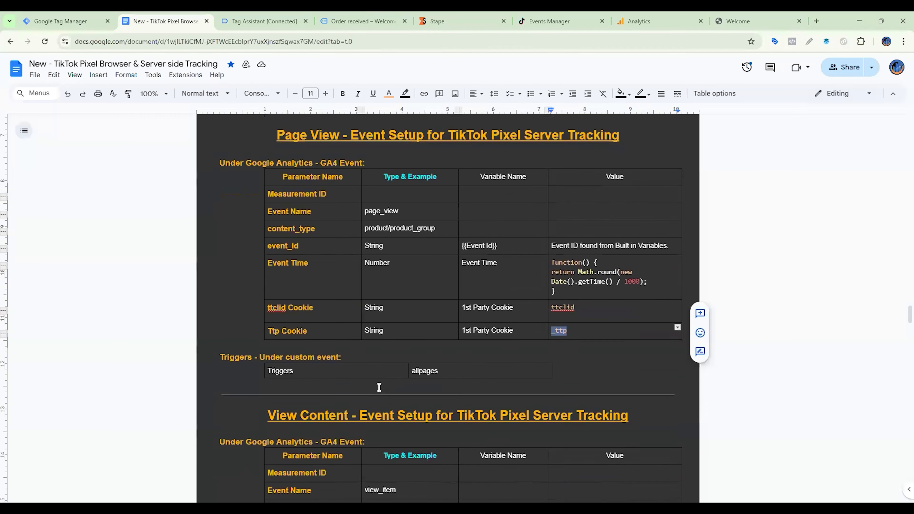
pyautogui.scroll(-4, 379, 388)
pyautogui.tripleClick(405, 342)
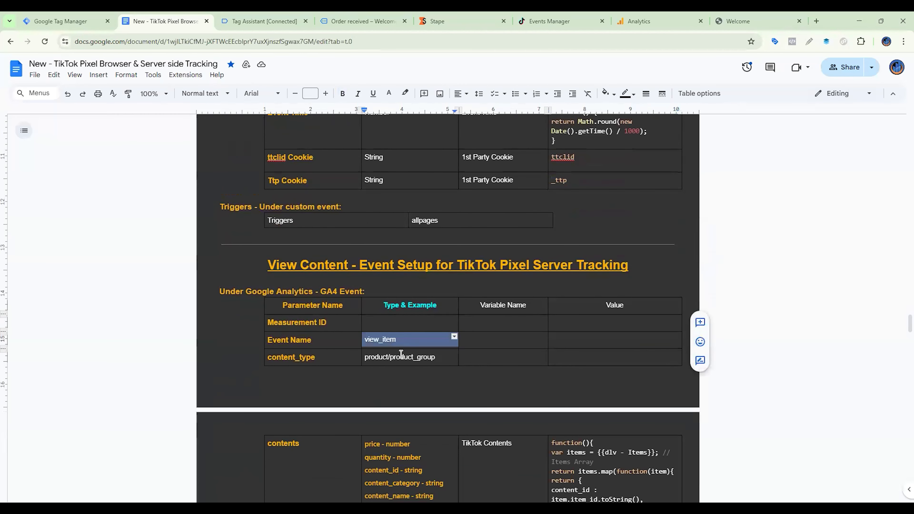
pyautogui.hotkey('ctrl', 'shift', 'Tab')
pyautogui.doubleClick(594, 376)
pyautogui.hotkey('ctrl', 'v')
# Set the View Content tag's own GA4 event name to view_item
pyautogui.click(535, 330)
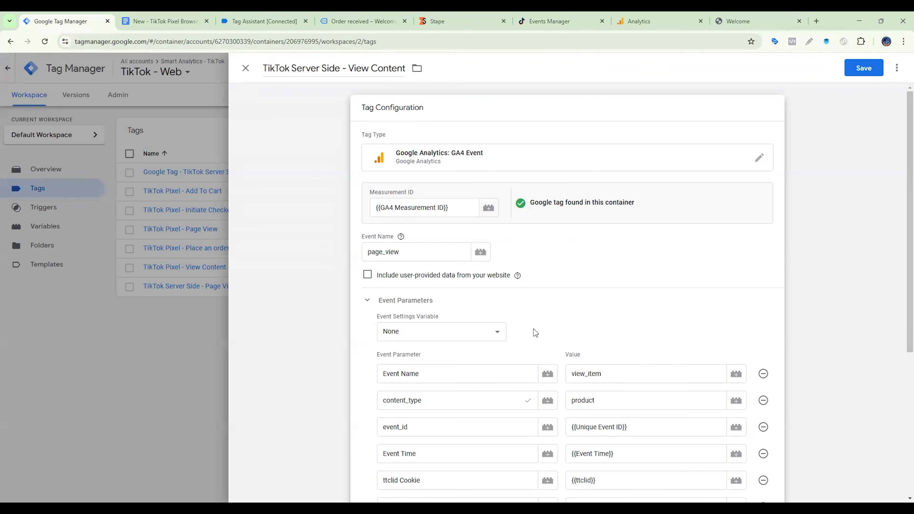
pyautogui.doubleClick(384, 252)
pyautogui.click(536, 333)
# Add four empty event parameter rows below Ttp Cookie
pyautogui.scroll(-4, 536, 333)
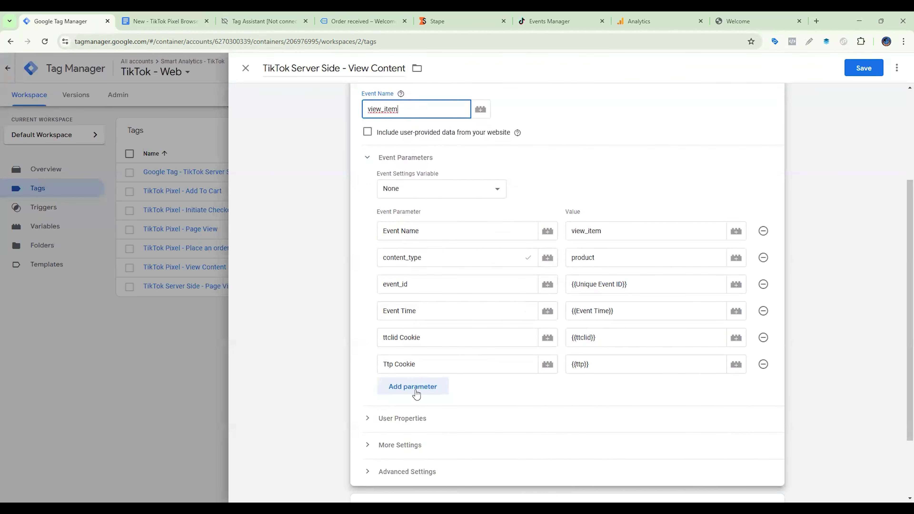
pyautogui.click(416, 392)
pyautogui.click(416, 411)
pyautogui.click(417, 437)
pyautogui.click(416, 460)
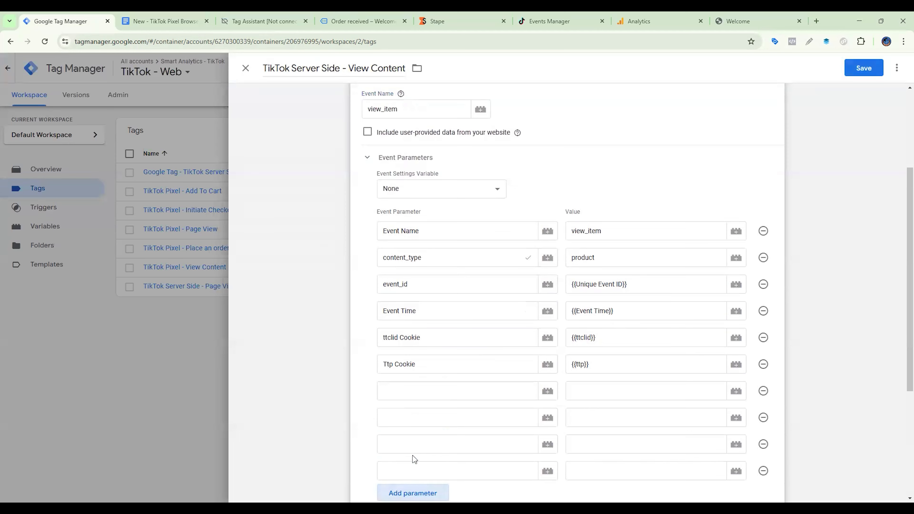
# Review the View Content table in the setup document and copy contents as the name of the first empty parameter
pyautogui.click(170, 23)
pyautogui.scroll(-5, 258, 199)
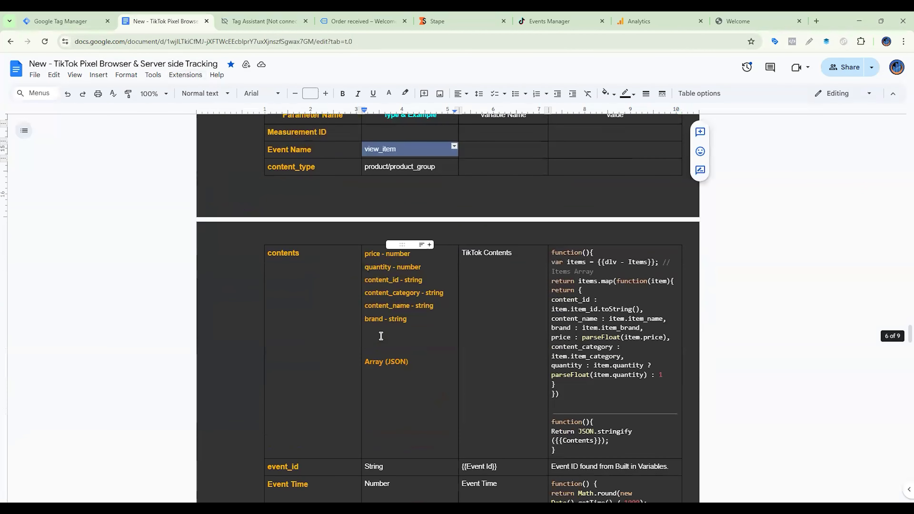
pyautogui.scroll(1, 349, 296)
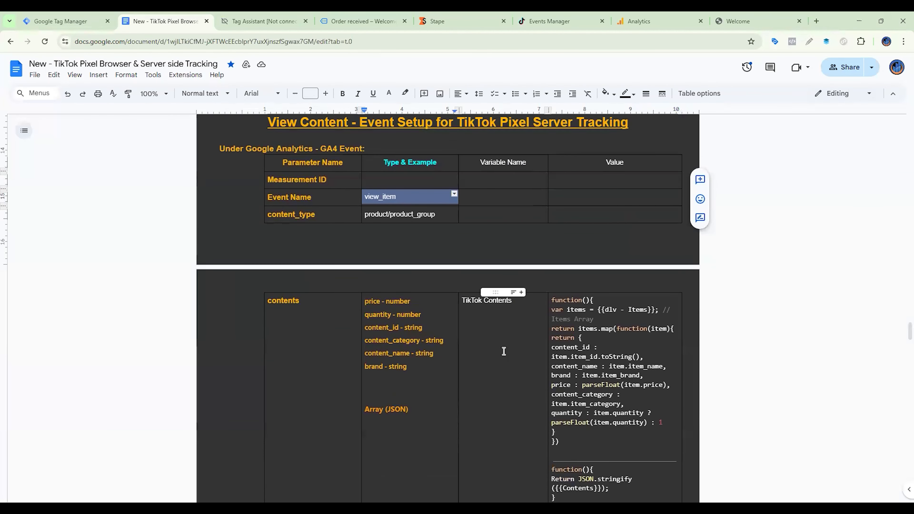
pyautogui.scroll(-3, 514, 350)
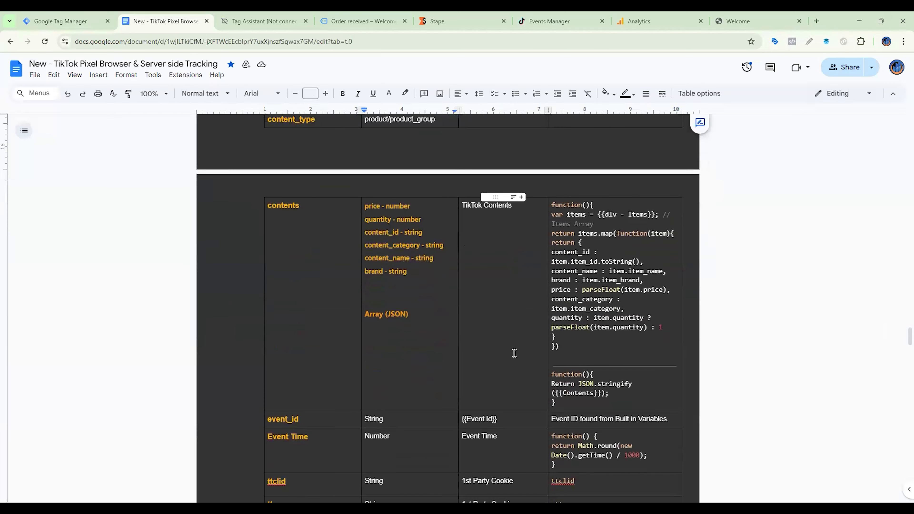
pyautogui.scroll(-3, 515, 352)
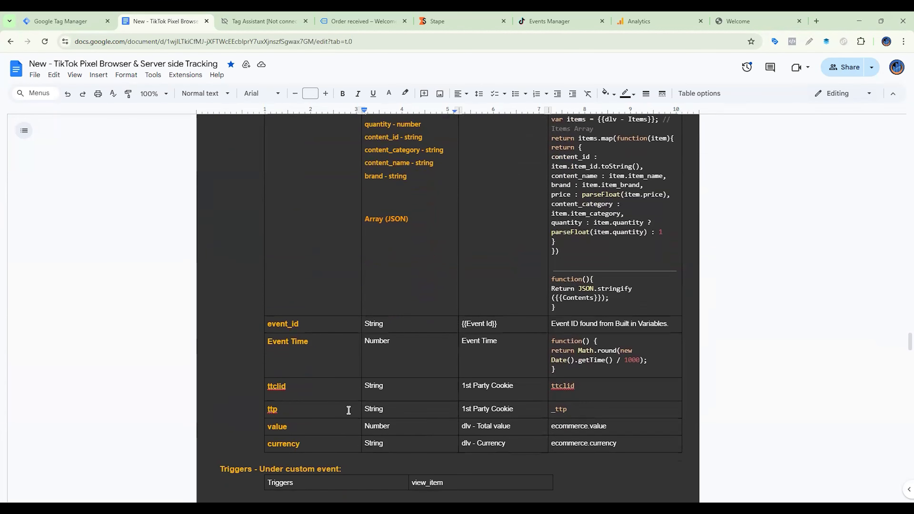
pyautogui.scroll(2, 349, 411)
pyautogui.scroll(1, 347, 410)
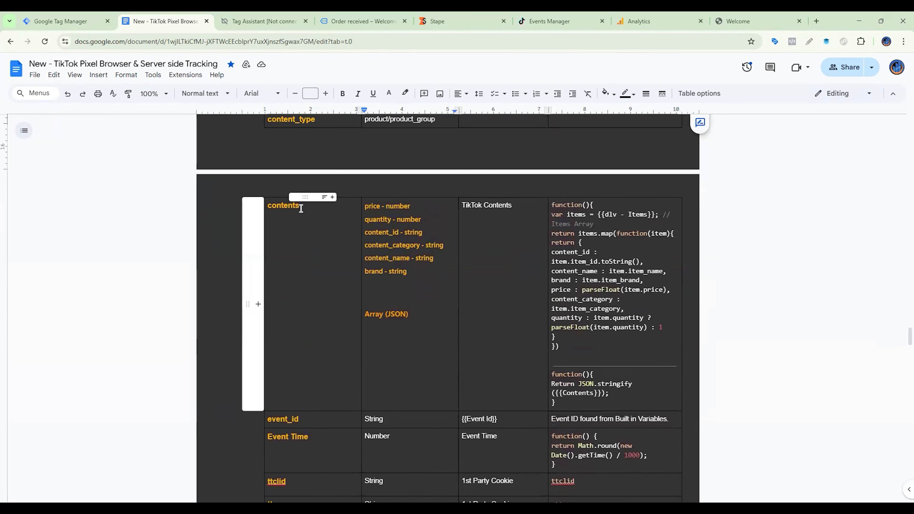
pyautogui.doubleClick(295, 206)
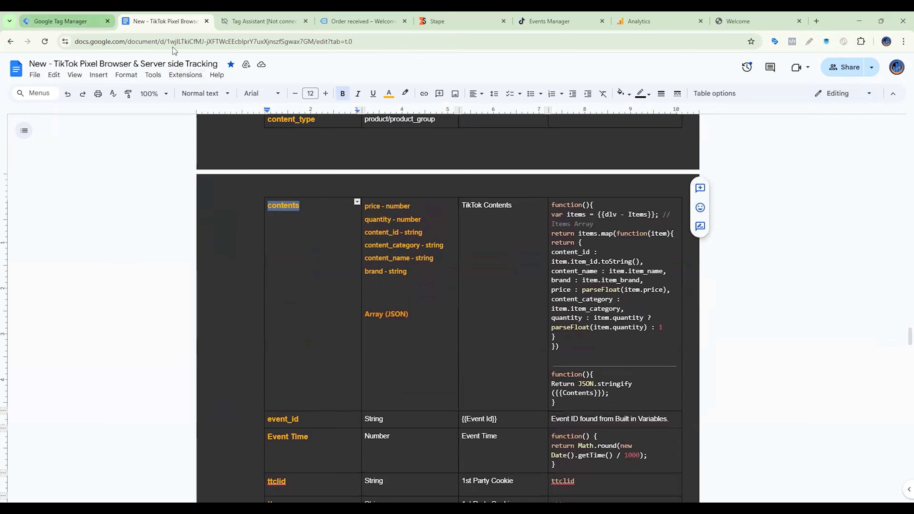
pyautogui.click(65, 21)
pyautogui.click(403, 394)
# Assign the contents variable as the value of the contents parameter
pyautogui.click(651, 392)
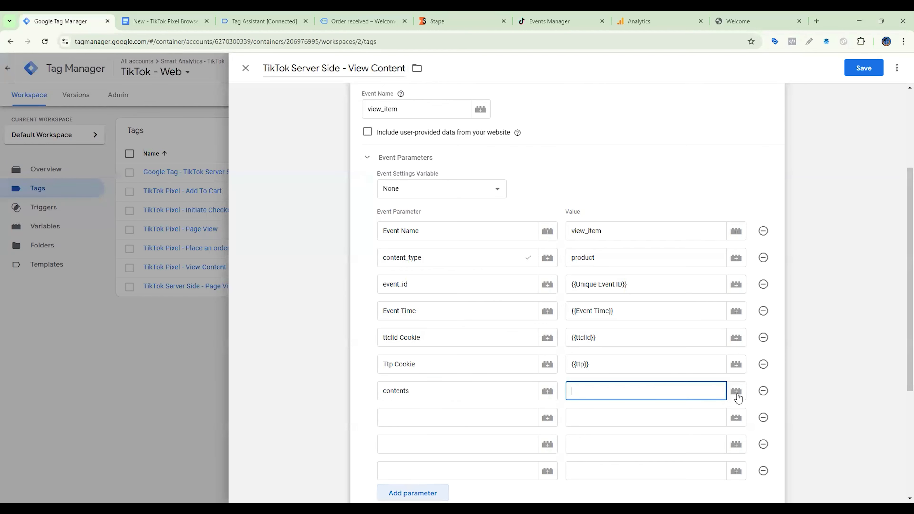
pyautogui.click(736, 391)
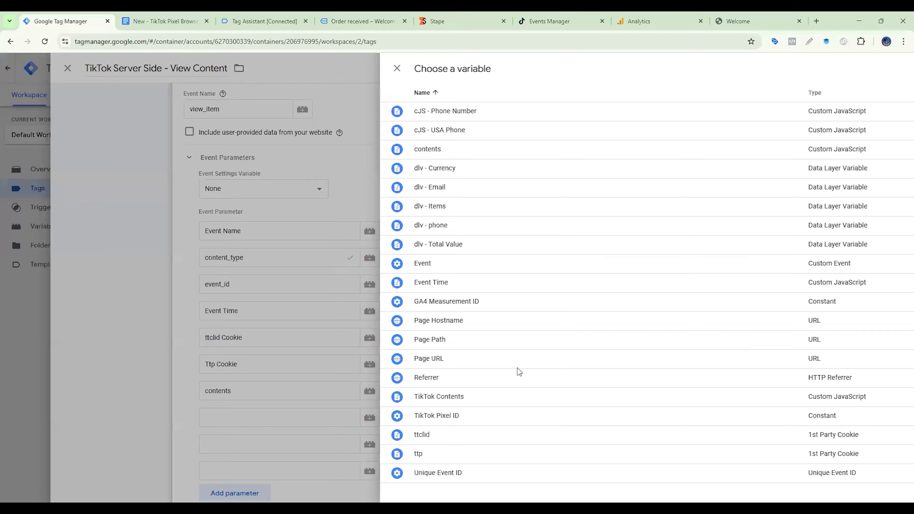
pyautogui.click(504, 396)
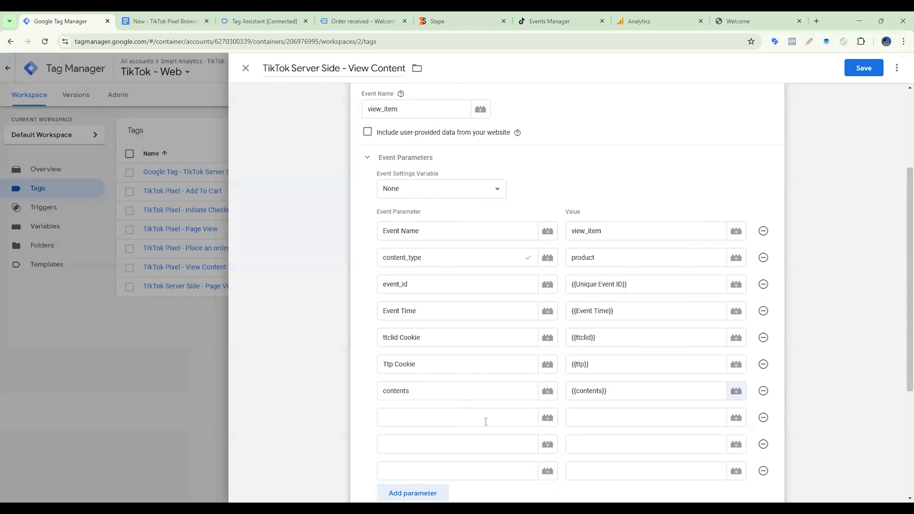
# Take the value parameter name from the setup document and add it in the next empty row with the dlv - Total Value variable
pyautogui.click(448, 417)
pyautogui.click(166, 20)
pyautogui.scroll(-3, 420, 348)
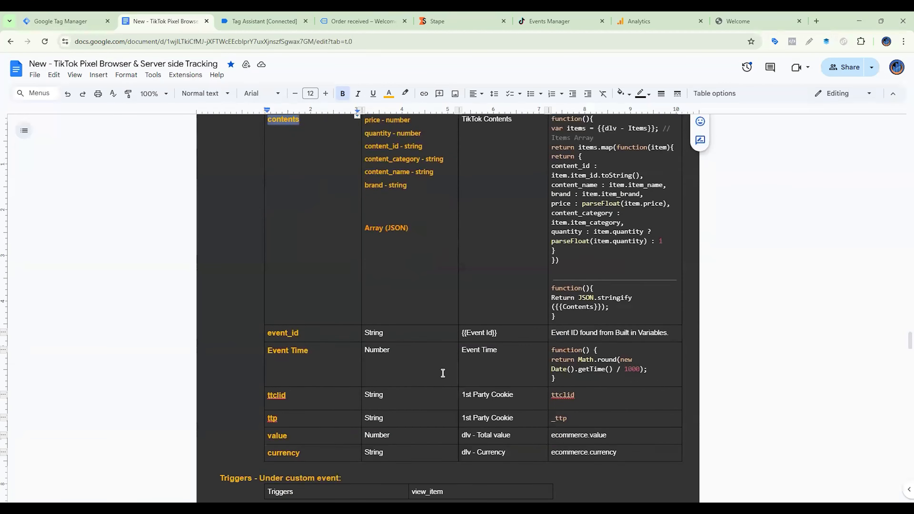
pyautogui.hotkey('ctrl', 'shift', 'Tab')
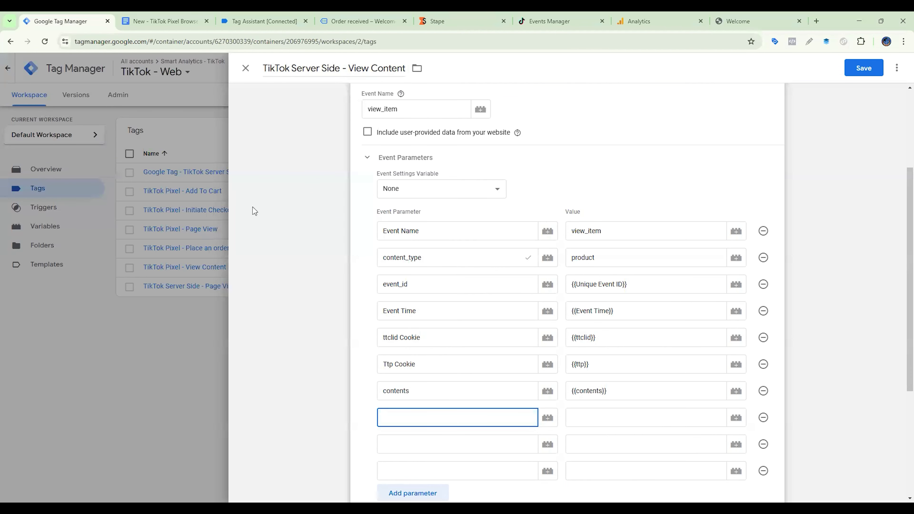
pyautogui.click(165, 21)
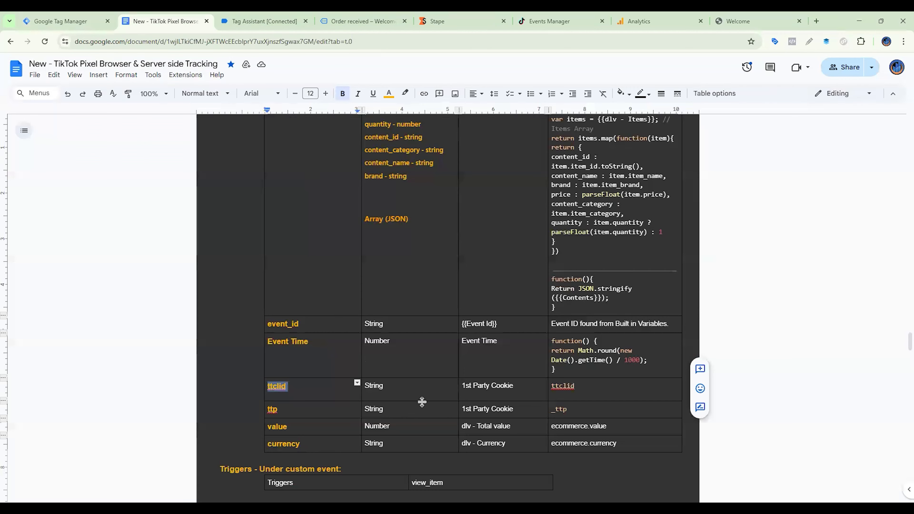
pyautogui.click(297, 422)
pyautogui.hotkey('ctrl', 'shift', 'Tab')
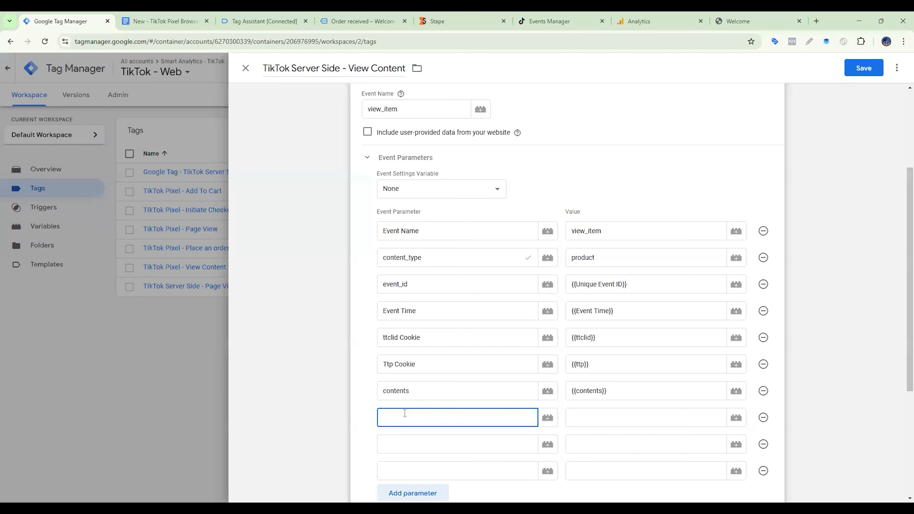
pyautogui.click(617, 427)
pyautogui.click(736, 418)
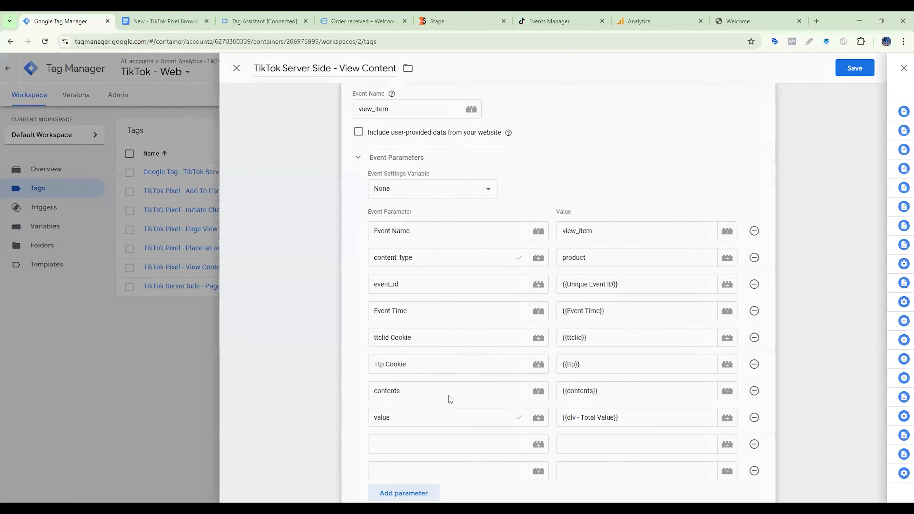
# Add a currency event parameter below value and assign the dlv - Currency variable to it
pyautogui.click(443, 441)
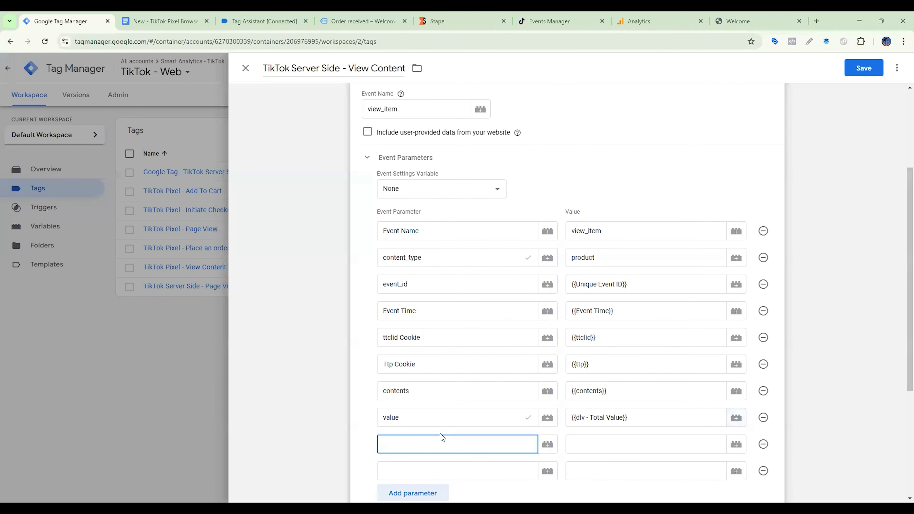
pyautogui.write('currency')
pyautogui.click(636, 446)
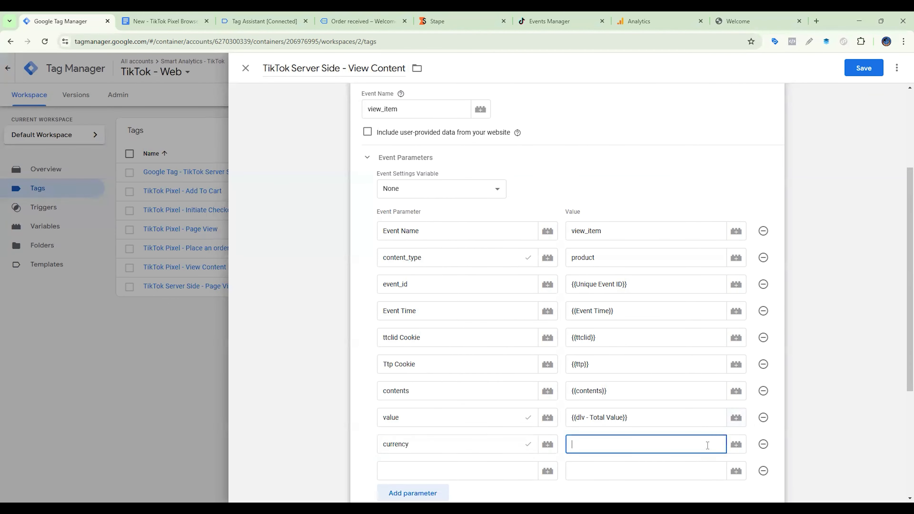
pyautogui.click(736, 444)
pyautogui.click(315, 168)
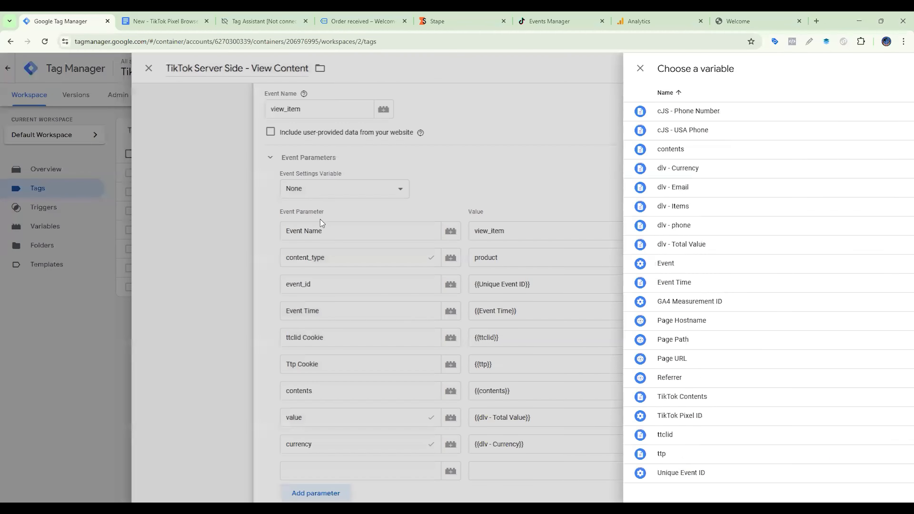
# Check the View Content table in the setup document and remove the unused empty parameter row from the tag
pyautogui.hotkey('ctrl', 'Tab')
pyautogui.scroll(8, 400, 388)
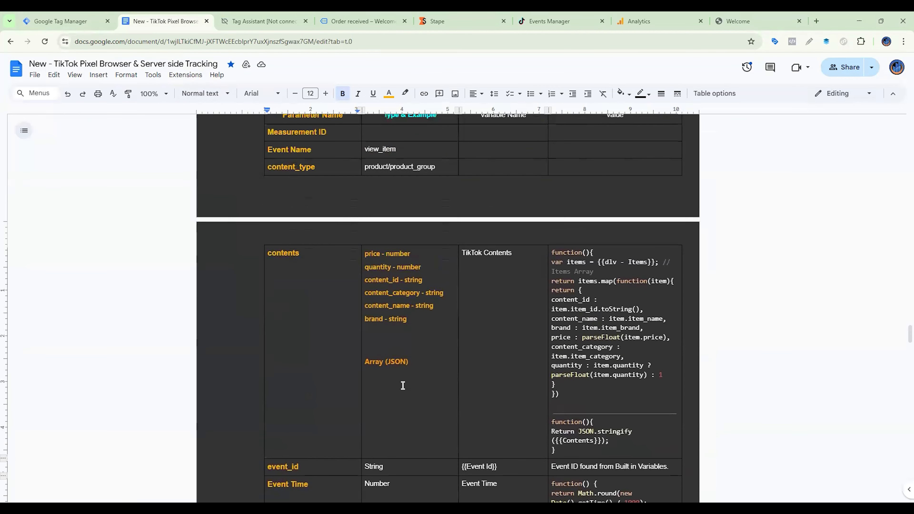
pyautogui.scroll(-4, 403, 385)
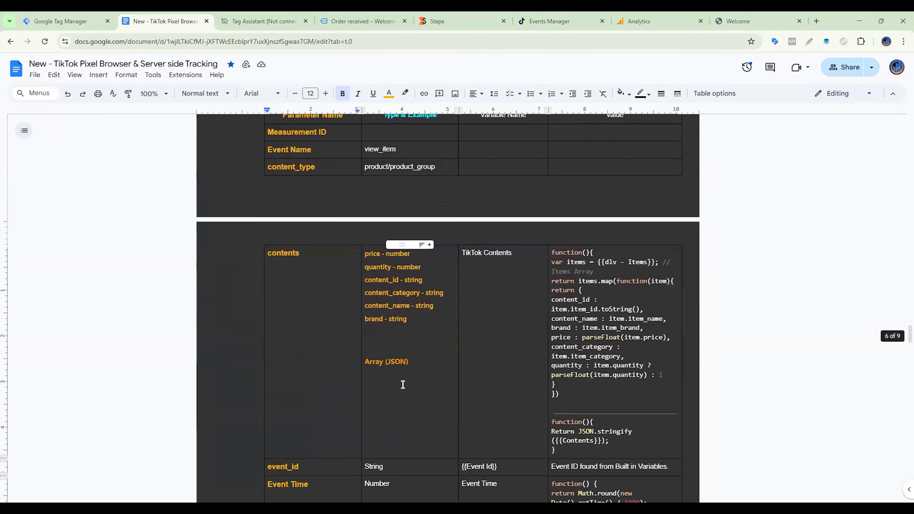
pyautogui.hotkey('ctrl', 'shift', 'Tab')
pyautogui.click(763, 471)
# Replace the View Content tag's All Pages trigger with view_item - Trigger and save the tag
pyautogui.scroll(-4, 756, 473)
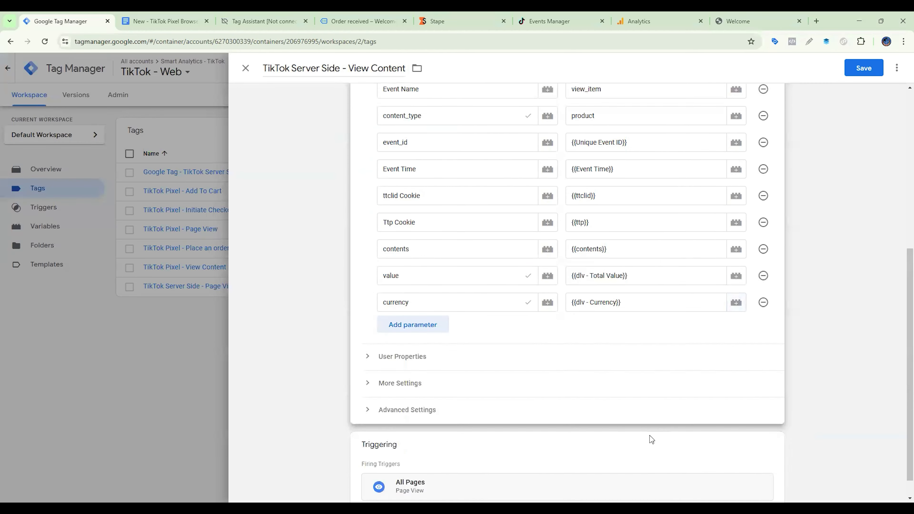
pyautogui.click(650, 436)
pyautogui.click(760, 455)
pyautogui.click(744, 454)
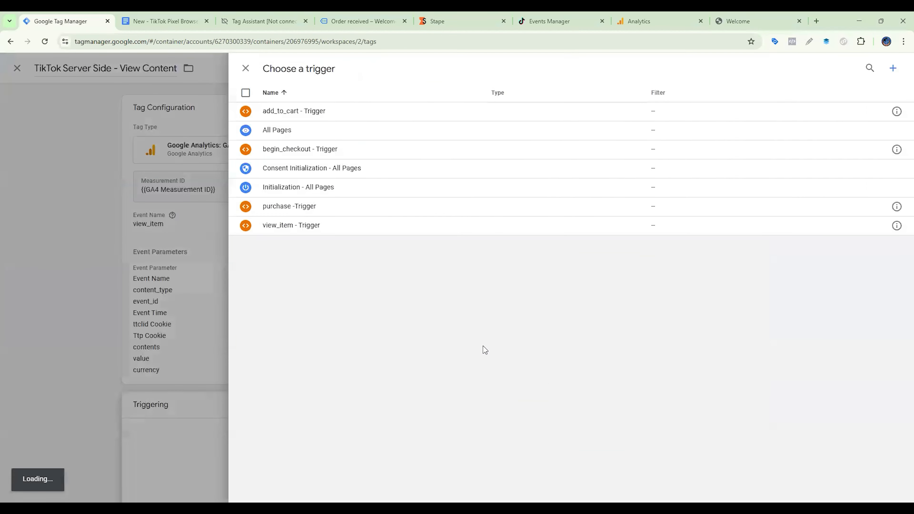
pyautogui.click(312, 231)
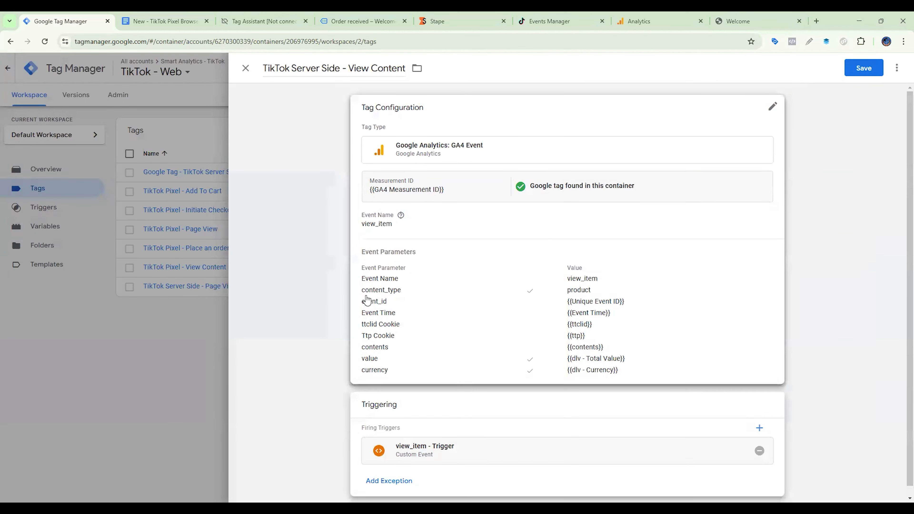
pyautogui.click(864, 68)
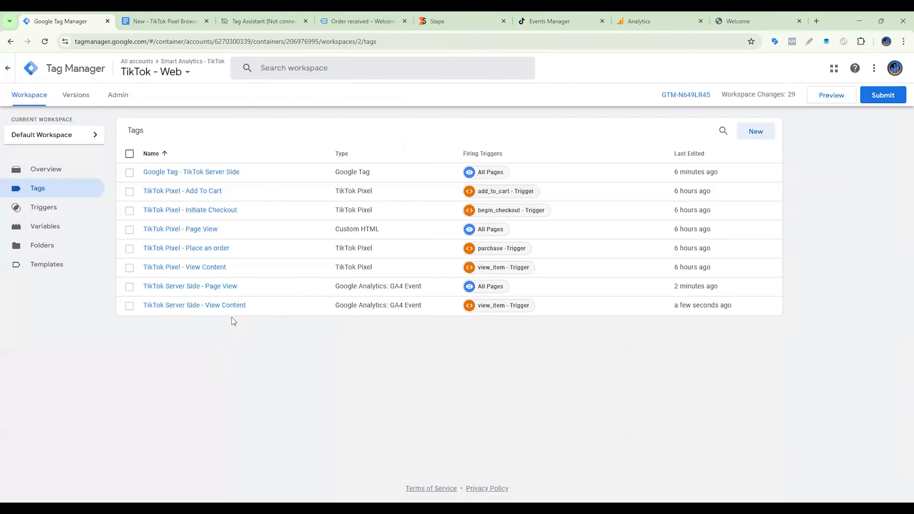
# Make a copy of the TikTok Server Side - View Content tag
pyautogui.click(229, 306)
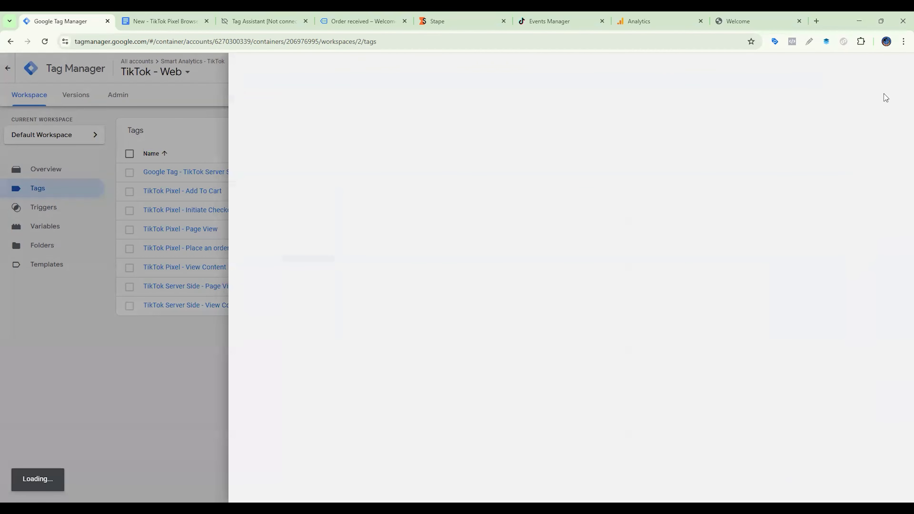
pyautogui.click(898, 68)
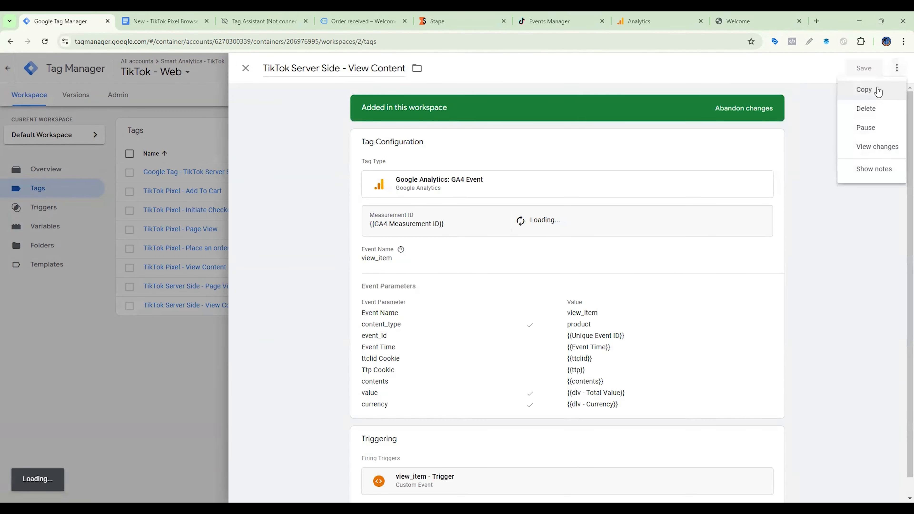
pyautogui.click(864, 90)
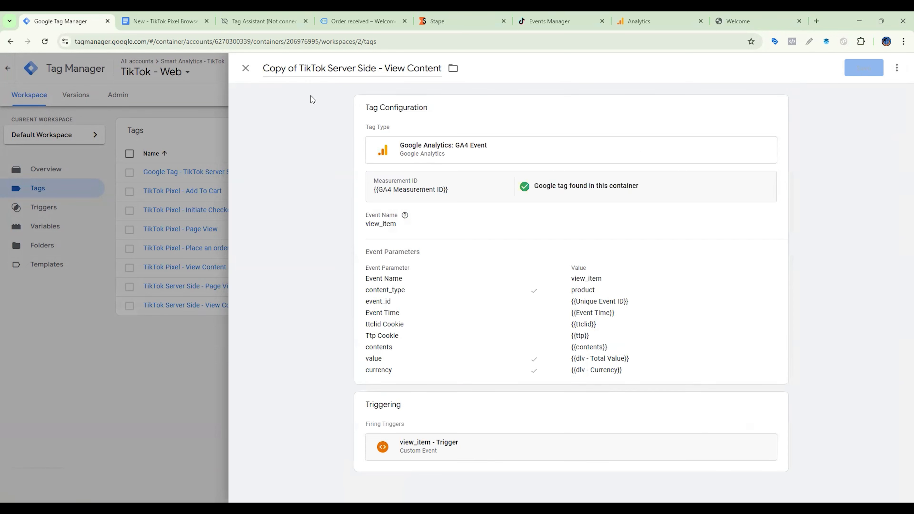
# Rename the copied tag as TikTok Server Side - Add To Cart
pyautogui.press('BackSpace')
pyautogui.press('BackSpace')
pyautogui.press('BackSpace')
pyautogui.press('BackSpace')
pyautogui.press('BackSpace')
pyautogui.press('BackSpace')
pyautogui.press('BackSpace')
pyautogui.press('BackSpace')
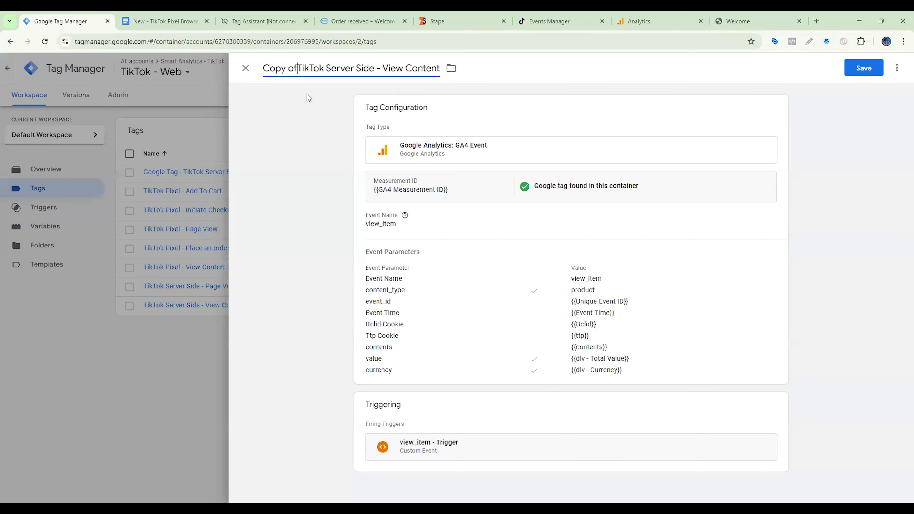
pyautogui.hotkey('ctrl', 'shift', 'Left')
pyautogui.hotkey('ctrl', 'shift', 'Left')
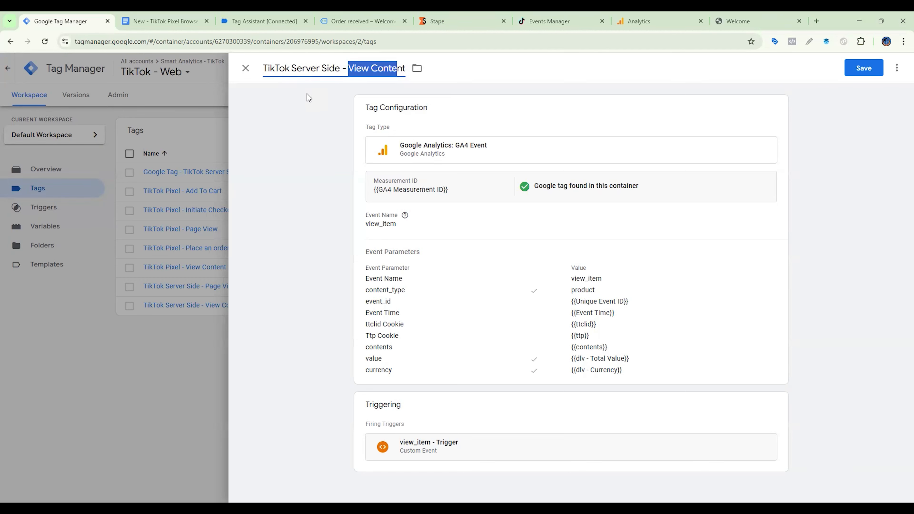
pyautogui.write('A')
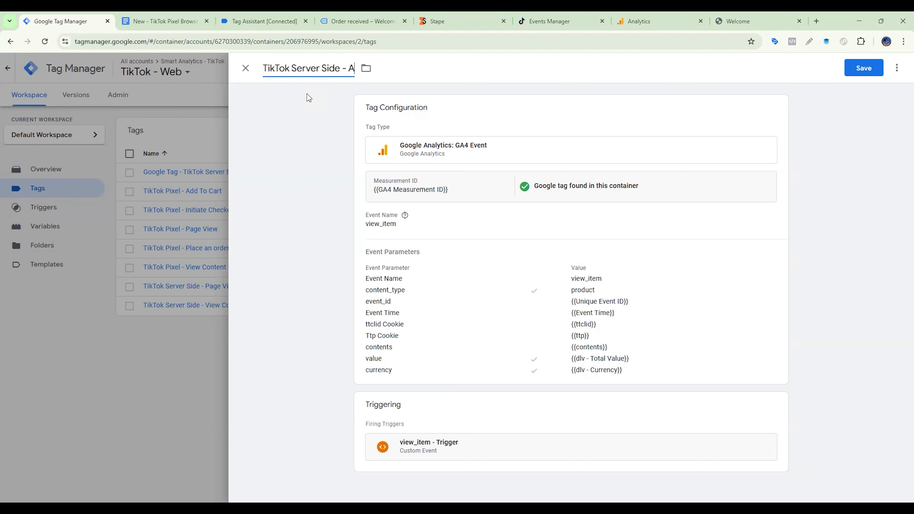
pyautogui.write('dd To Cart')
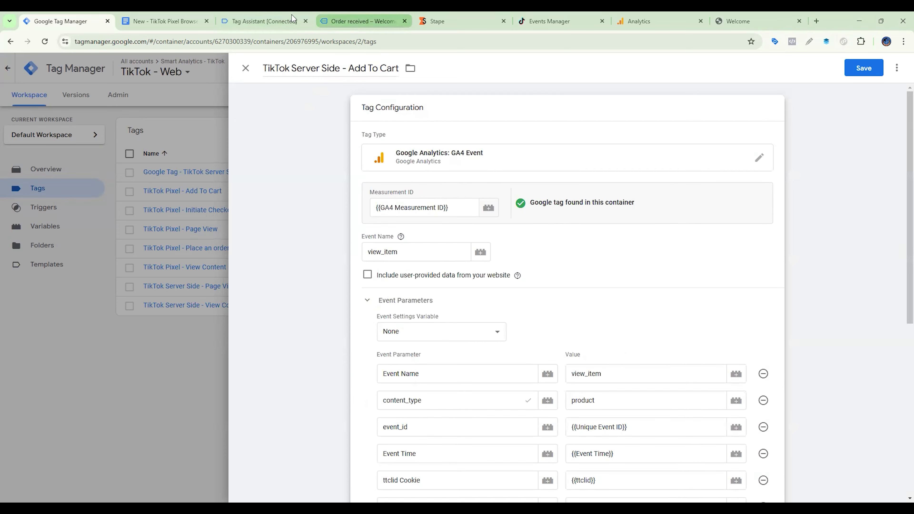
# Copy add_to_cart from the setup document into both the tag's event name and its Event Name parameter value
pyautogui.click(162, 21)
pyautogui.scroll(-5, 444, 336)
pyautogui.doubleClick(382, 344)
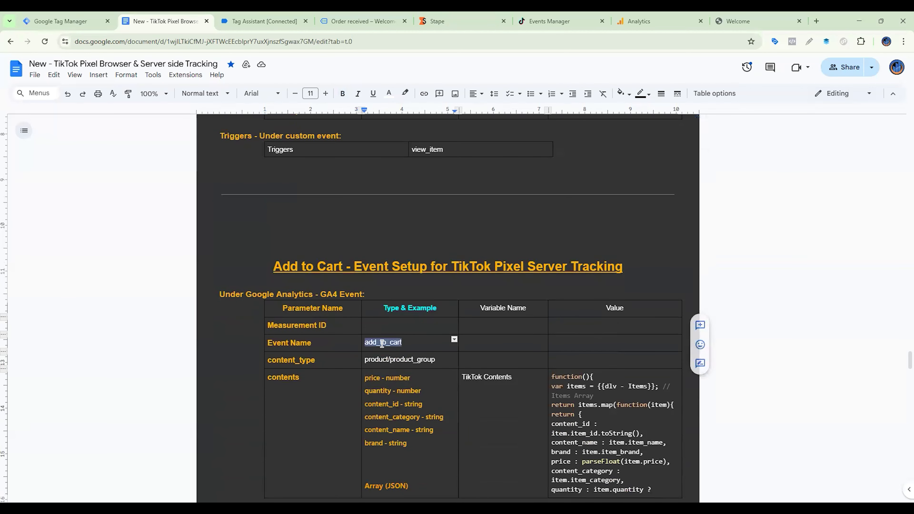
pyautogui.click(61, 21)
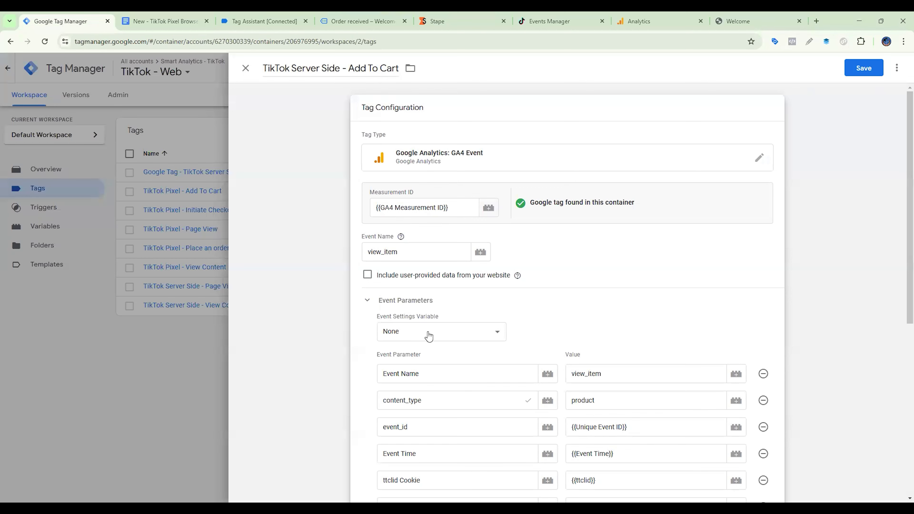
pyautogui.hotkey('ctrl', 'v')
pyautogui.doubleClick(595, 376)
pyautogui.hotkey('ctrl', 'v')
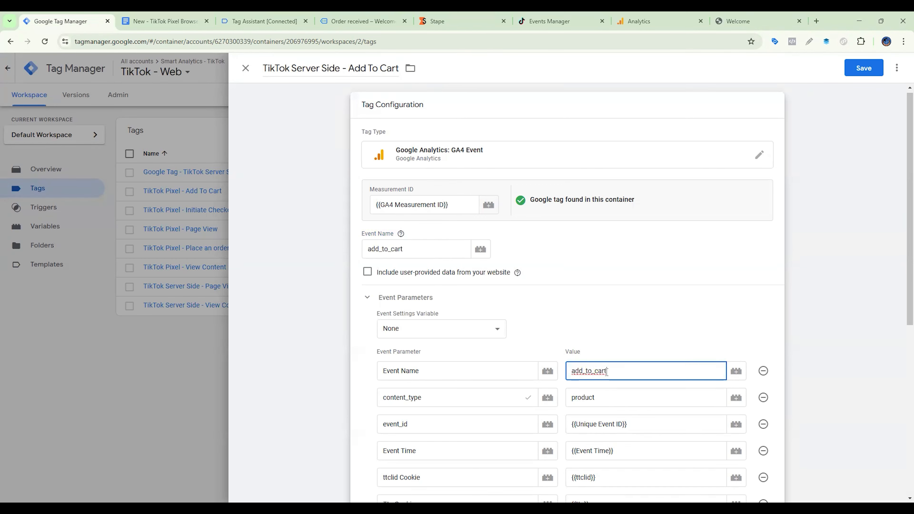
# Replace the Add To Cart tag's view_item trigger with add_to_cart - Trigger and save the tag
pyautogui.scroll(-8, 606, 374)
pyautogui.click(770, 418)
pyautogui.click(759, 450)
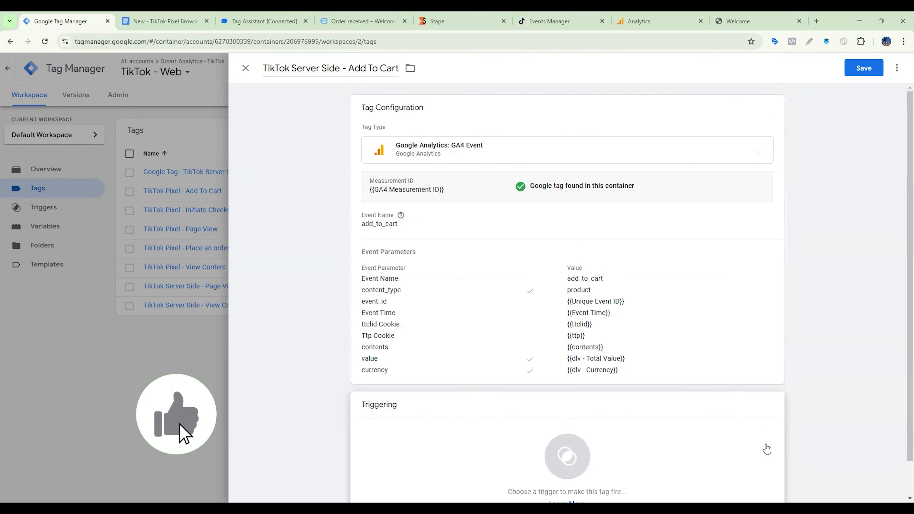
pyautogui.click(751, 444)
pyautogui.click(305, 112)
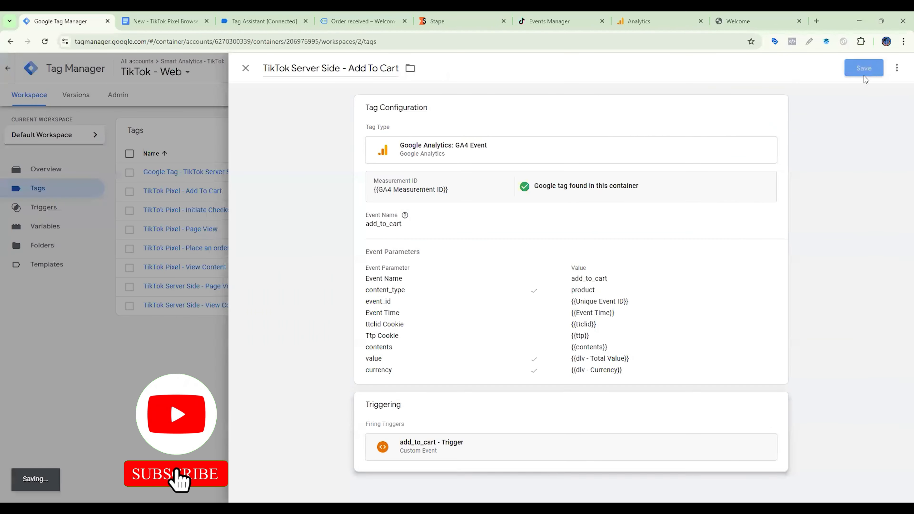
pyautogui.click(864, 68)
# Make a copy of the TikTok Server Side - Add To Cart tag and rename it TikTok Server Side - Initiate Checkout
pyautogui.click(224, 288)
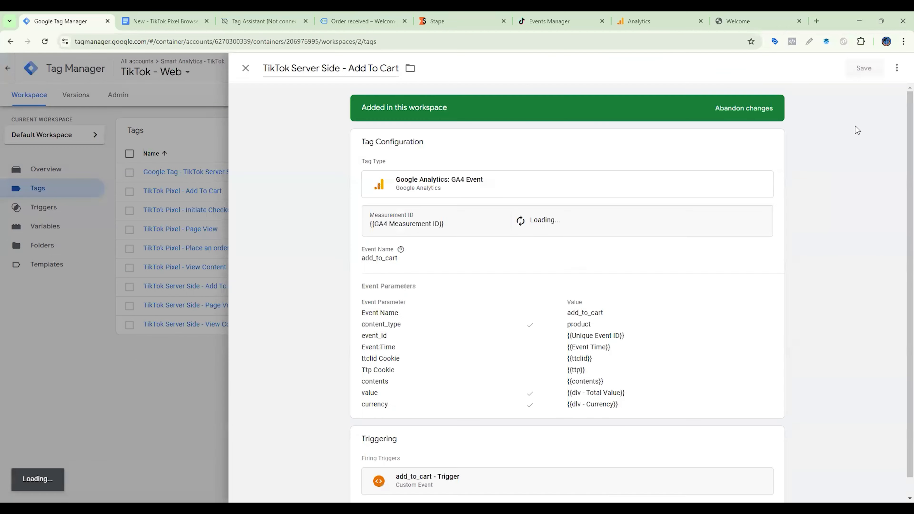
pyautogui.click(897, 68)
pyautogui.click(879, 99)
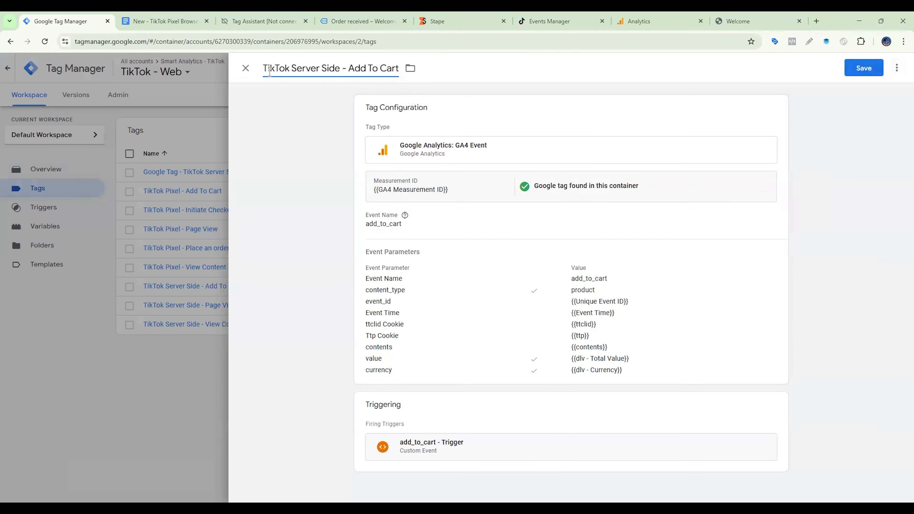
pyautogui.hotkey('ctrl', 'shift', 'Left')
pyautogui.hotkey('ctrl', 'shift', 'Left')
pyautogui.hotkey('ctrl', 'shift', 'Left')
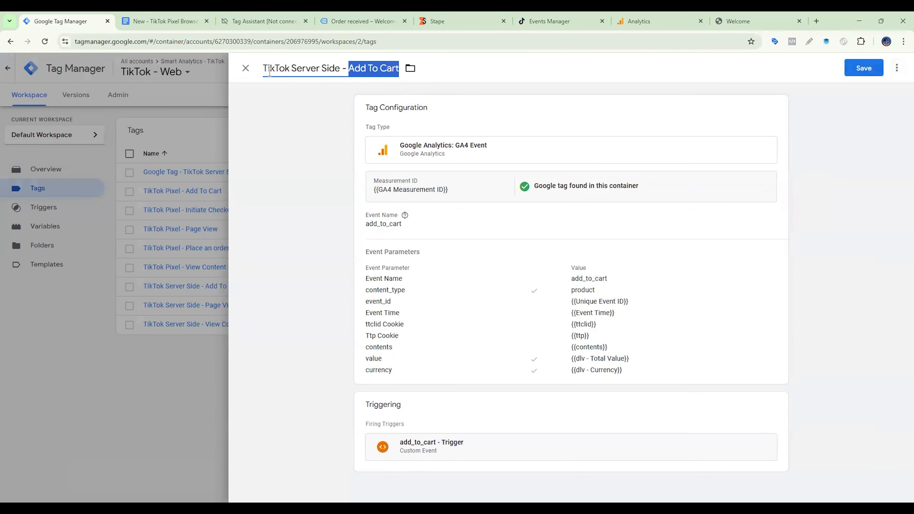
pyautogui.write('Initiate')
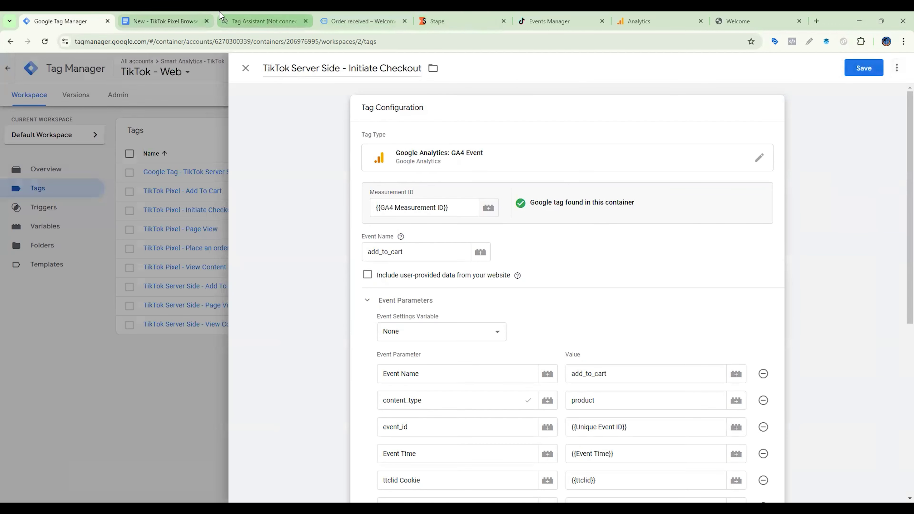
# Copy begin_checkout from the setup document into both the Initiate Checkout tag's event name and its Event Name parameter value
pyautogui.click(162, 21)
pyautogui.scroll(-15, 479, 381)
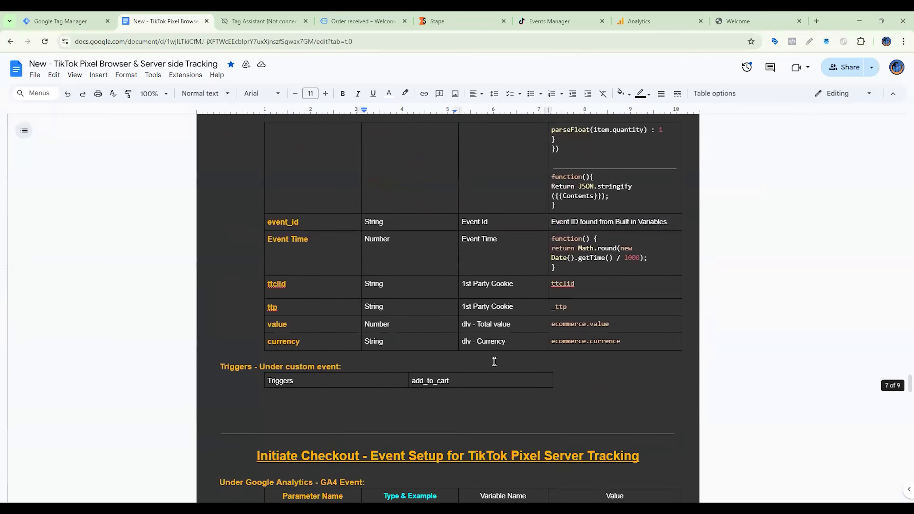
pyautogui.doubleClick(394, 292)
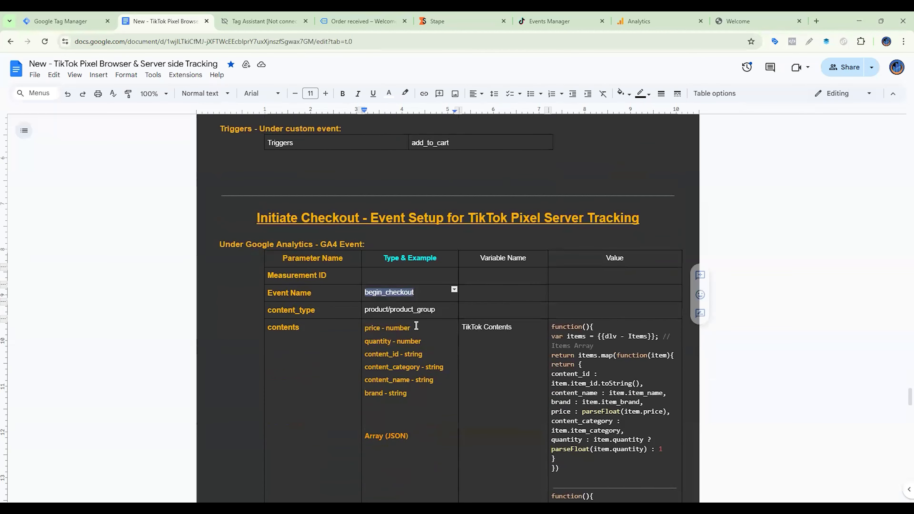
pyautogui.hotkey('ctrl', 'v')
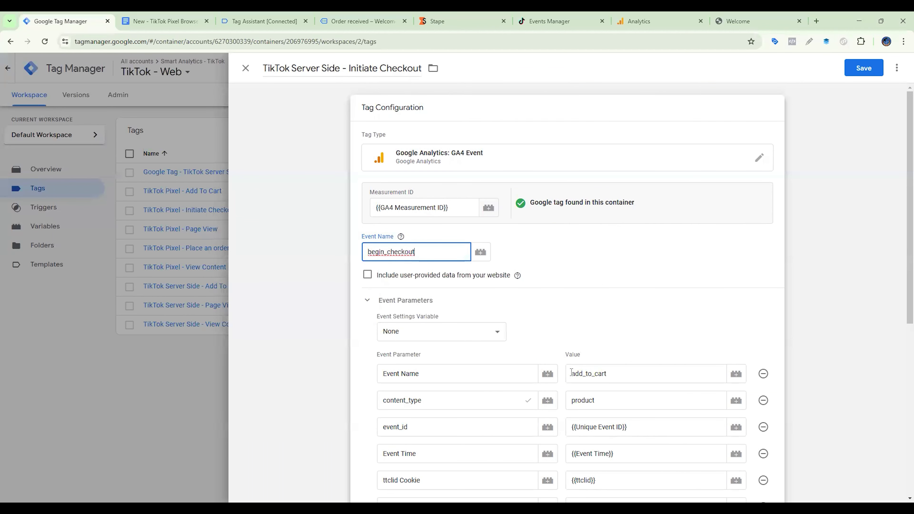
pyautogui.doubleClick(586, 374)
pyautogui.hotkey('ctrl', 'v')
# Check the setup document's Initiate Checkout trigger, replace the Initiate Checkout tag's add_to_cart trigger with begin_checkout - Trigger, and save the tag
pyautogui.click(188, 22)
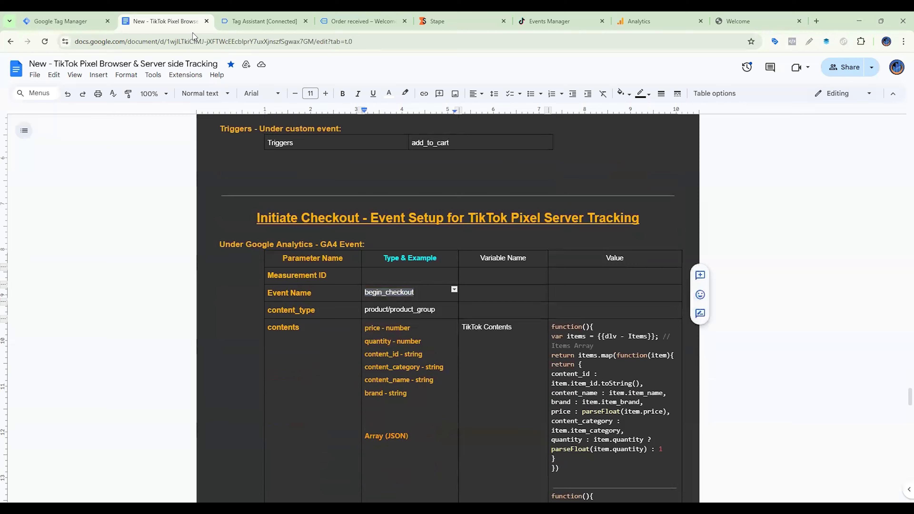
pyautogui.scroll(-5, 377, 367)
pyautogui.scroll(-3, 376, 367)
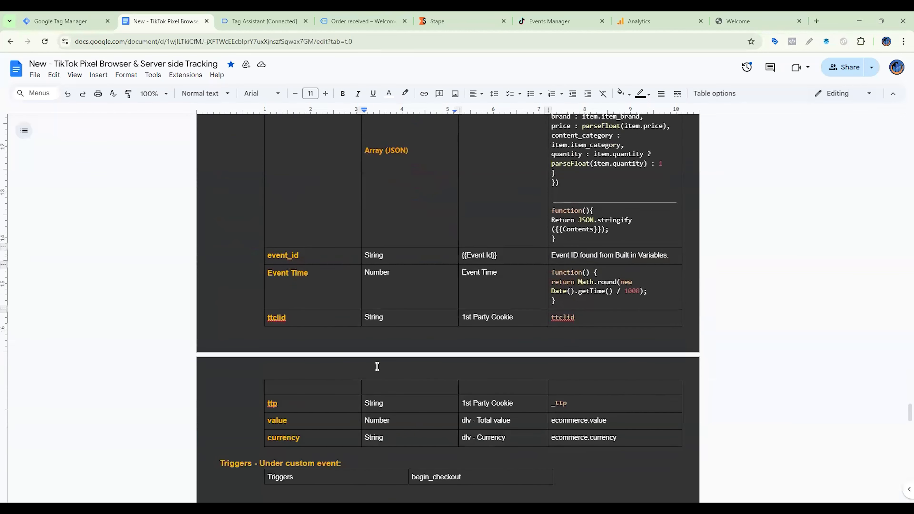
pyautogui.scroll(-3, 376, 361)
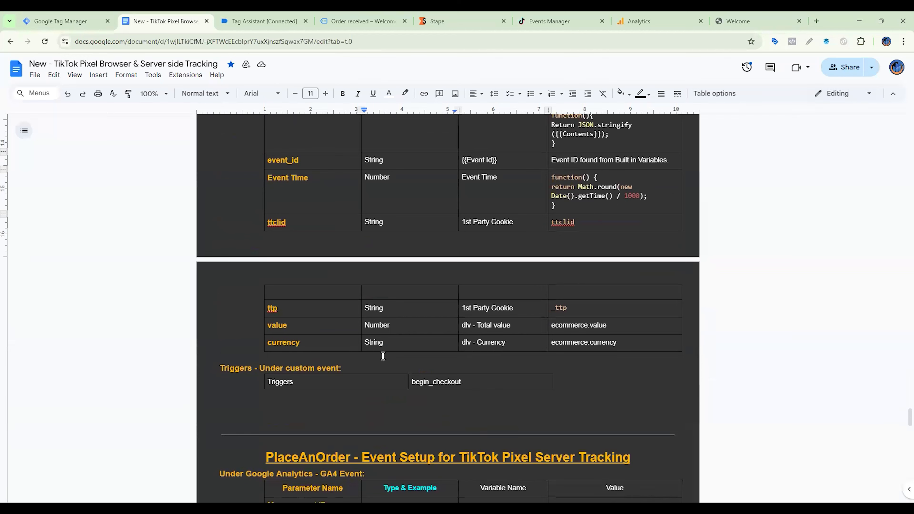
pyautogui.hotkey('ctrl', 'shift', 'Tab')
pyautogui.scroll(-5, 650, 385)
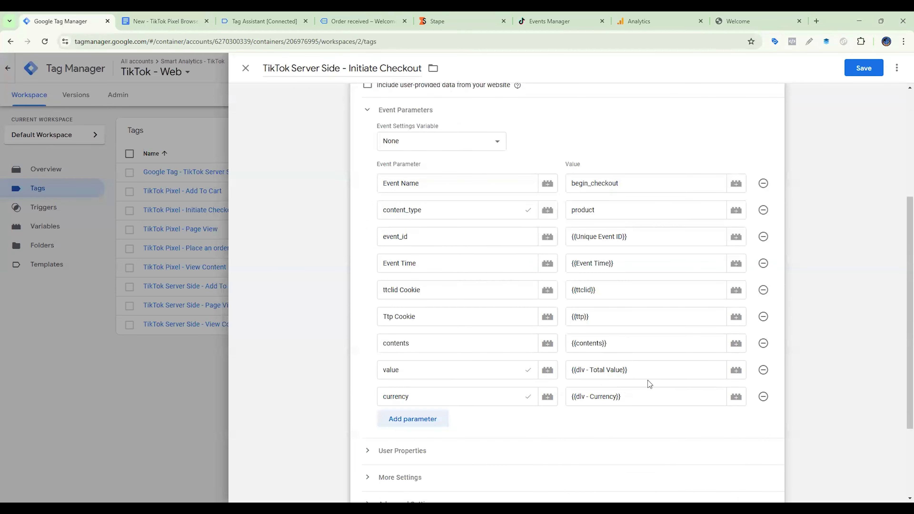
pyautogui.scroll(-3, 692, 402)
pyautogui.click(774, 421)
pyautogui.click(760, 449)
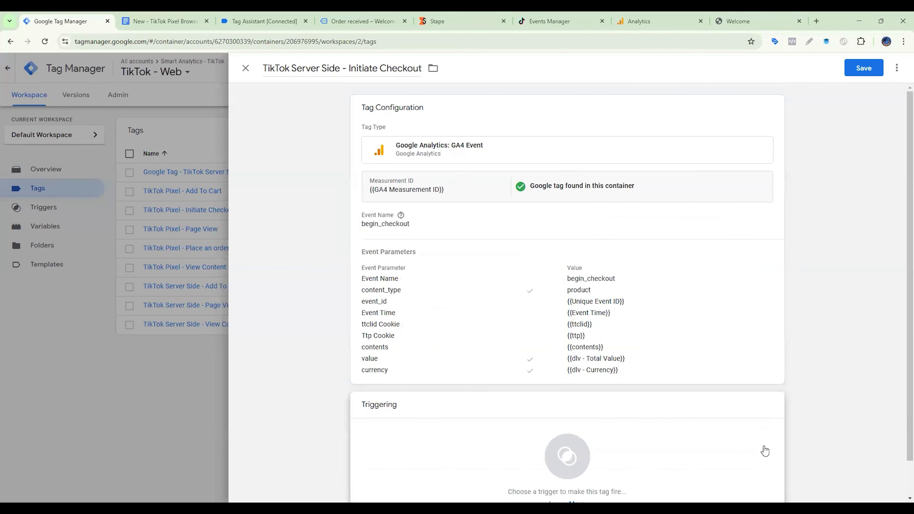
pyautogui.click(746, 447)
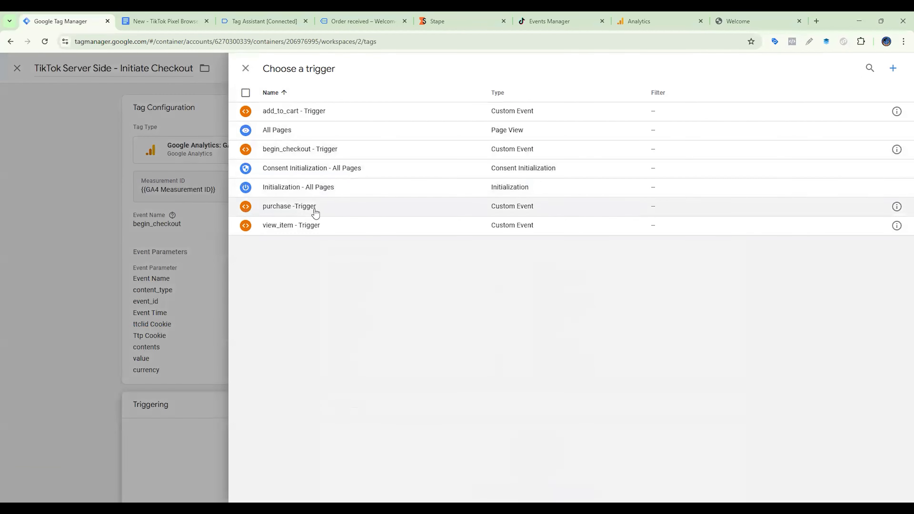
pyautogui.click(299, 149)
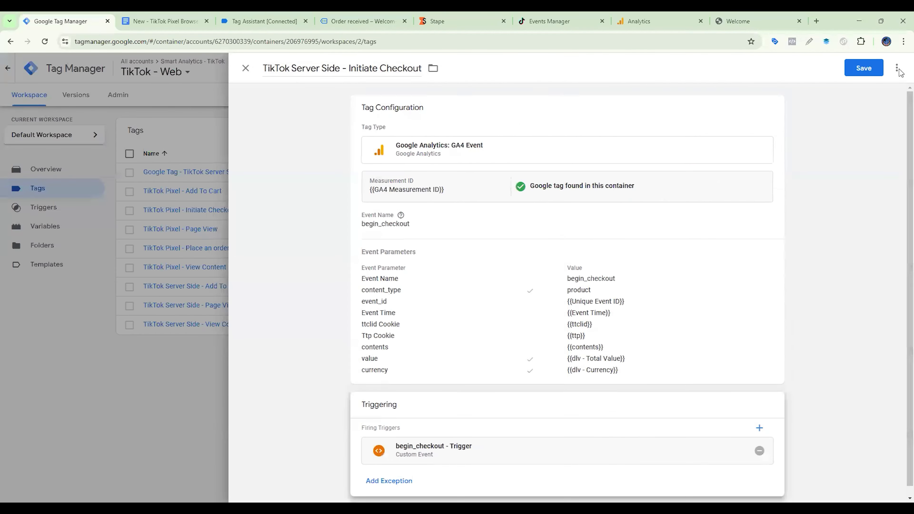
pyautogui.click(873, 72)
# Review the PlaceAnOrder parameters in the setup document and make a copy of the TikTok Server Side - Initiate Checkout tag
pyautogui.click(162, 21)
pyautogui.scroll(-6, 349, 259)
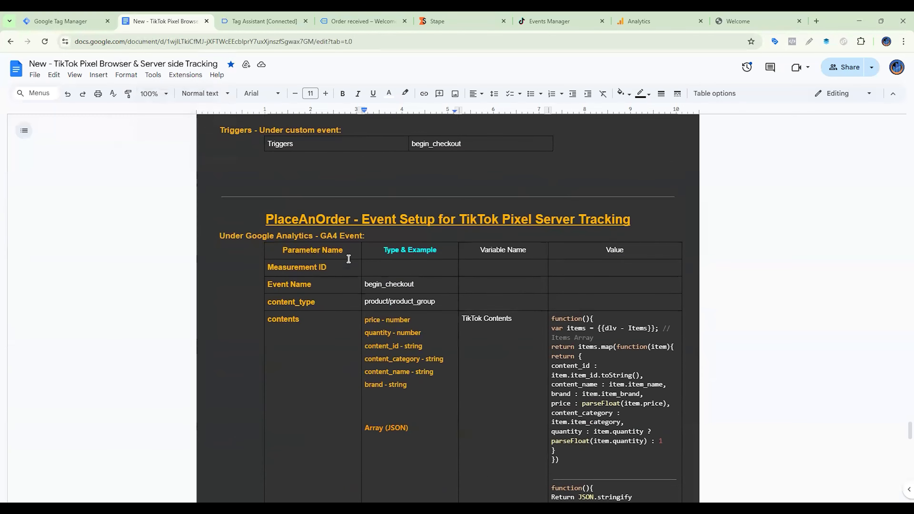
pyautogui.scroll(-12, 349, 260)
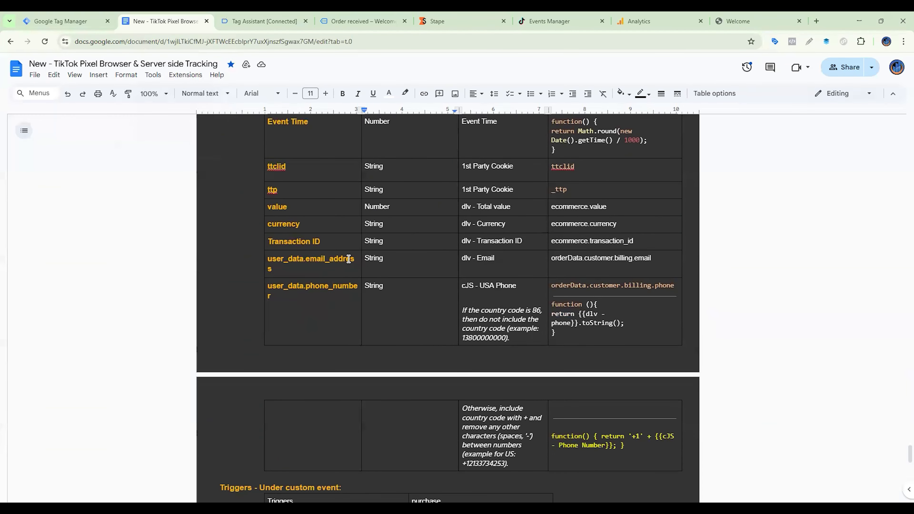
pyautogui.scroll(1, 466, 328)
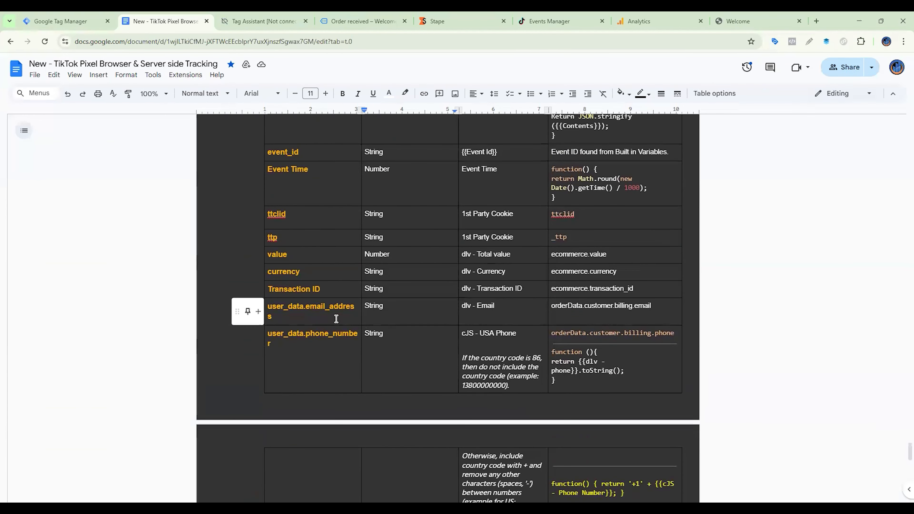
pyautogui.hotkey('ctrl', '1')
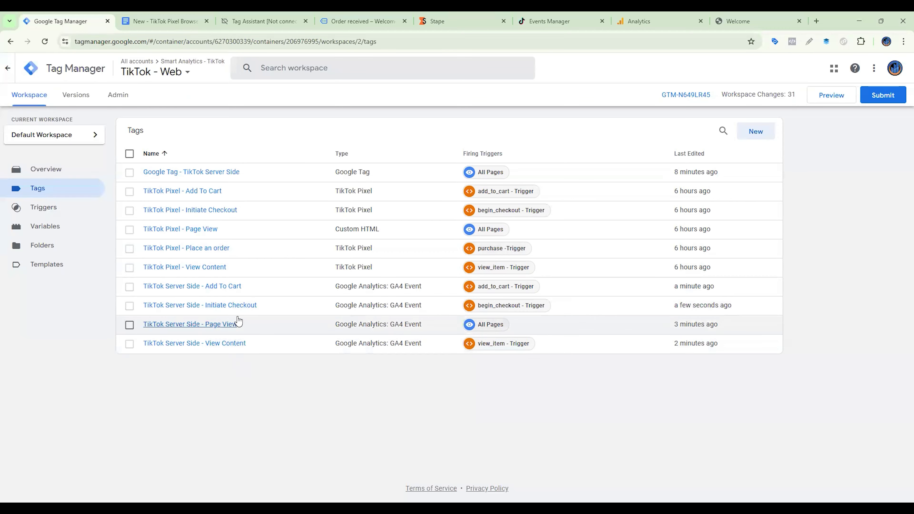
pyautogui.click(238, 305)
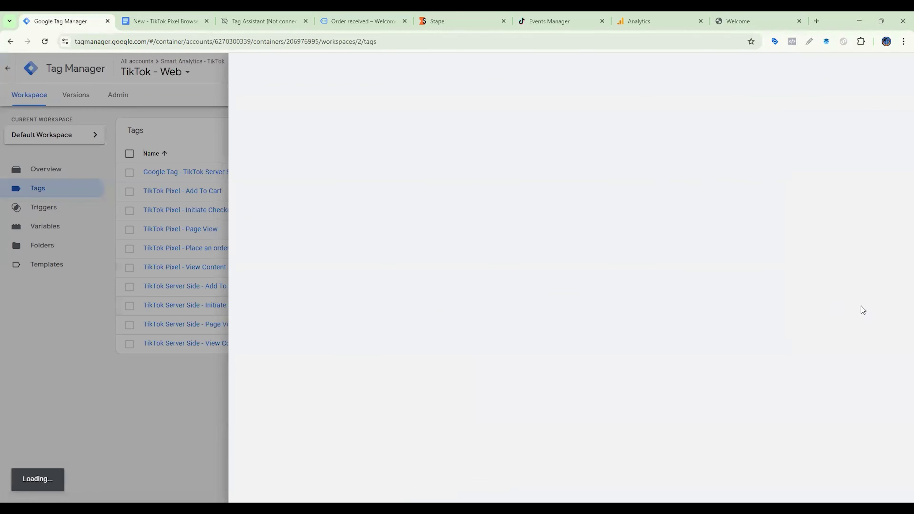
pyautogui.click(897, 68)
pyautogui.click(883, 91)
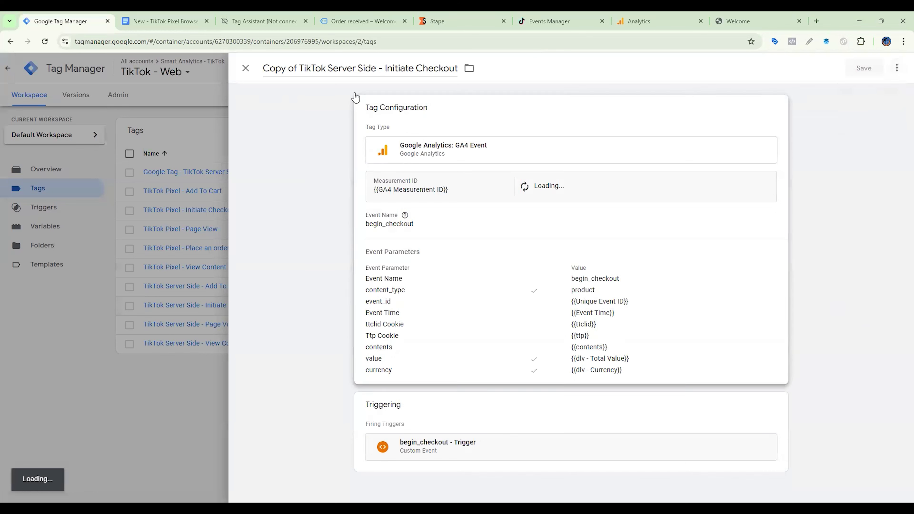
# Rename the copied tag TikTok Server Side - Purchase
pyautogui.moveTo(299, 68); pyautogui.dragTo(264, 69)
pyautogui.press('BackSpace')
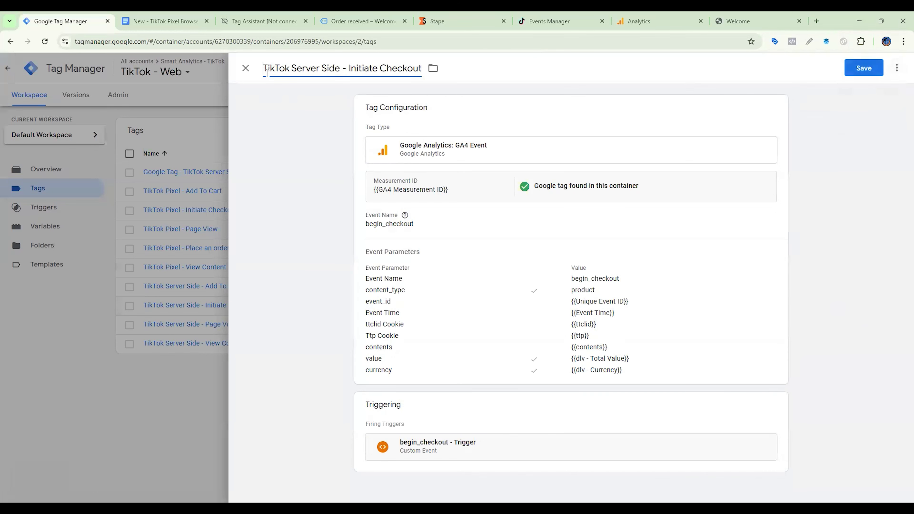
pyautogui.press('End')
pyautogui.hotkey('ctrl', 'shift', 'Left')
pyautogui.hotkey('ctrl', 'shift', 'Left')
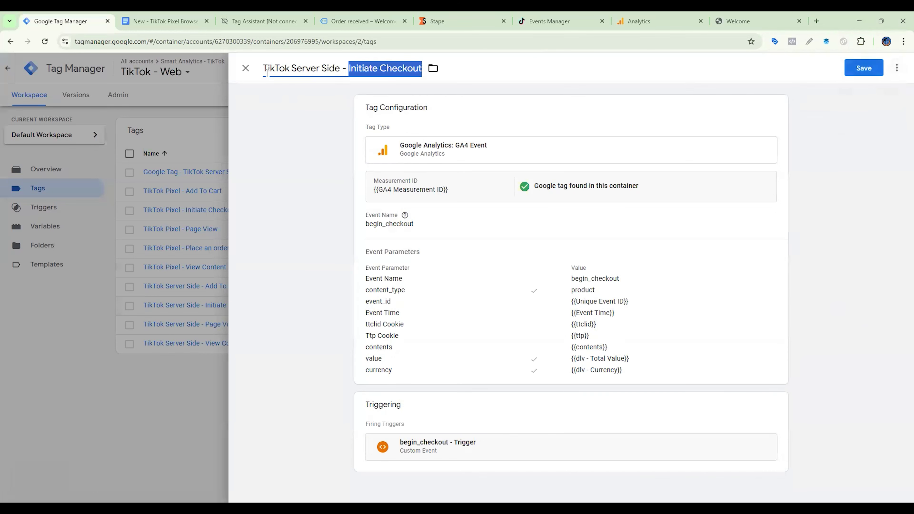
pyautogui.write('Purchase')
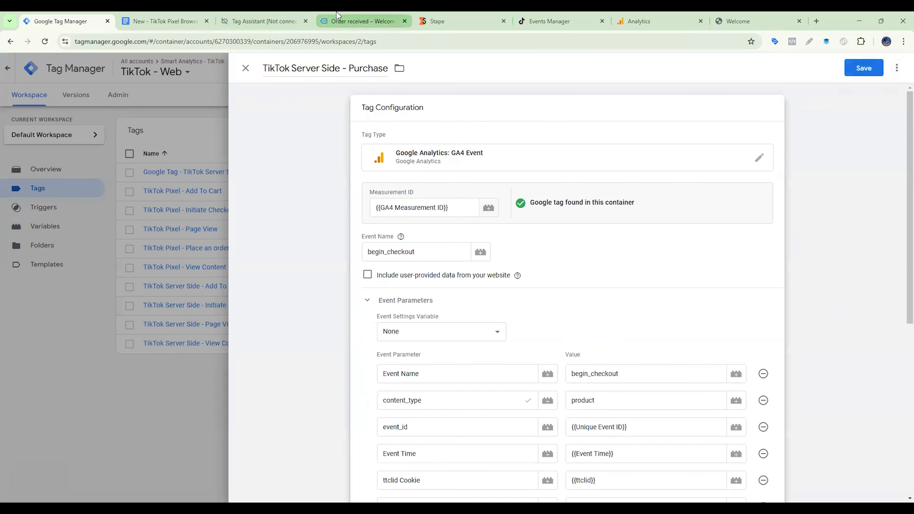
# Change the Event Name in the setup document's PlaceAnOrder table to purchase
pyautogui.click(166, 21)
pyautogui.scroll(-1, 400, 387)
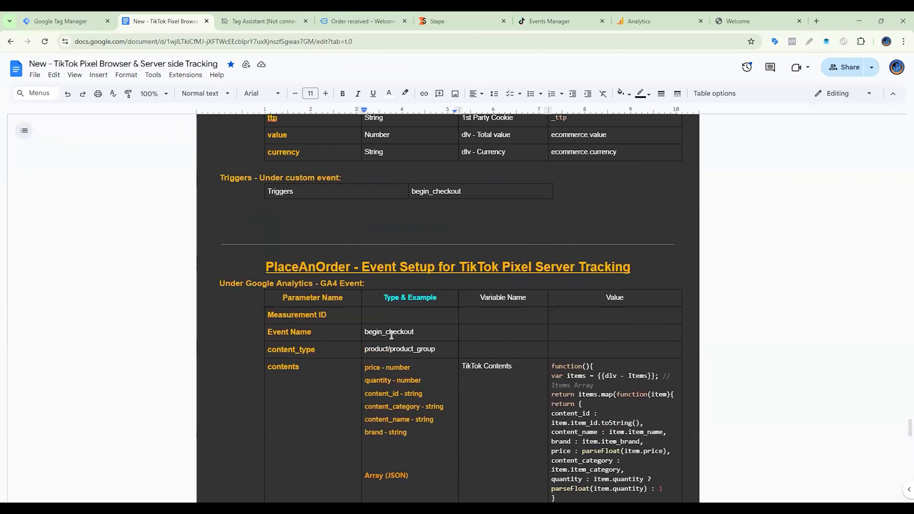
pyautogui.doubleClick(391, 333)
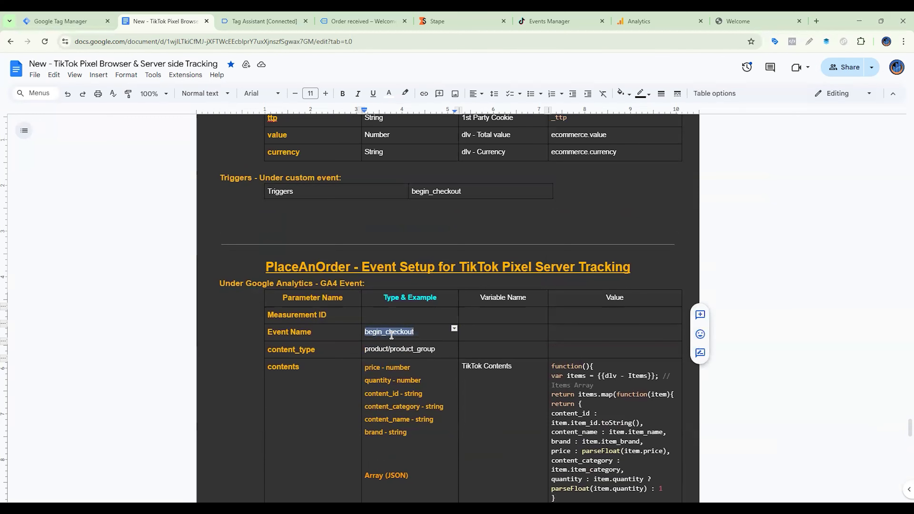
pyautogui.write('purchase')
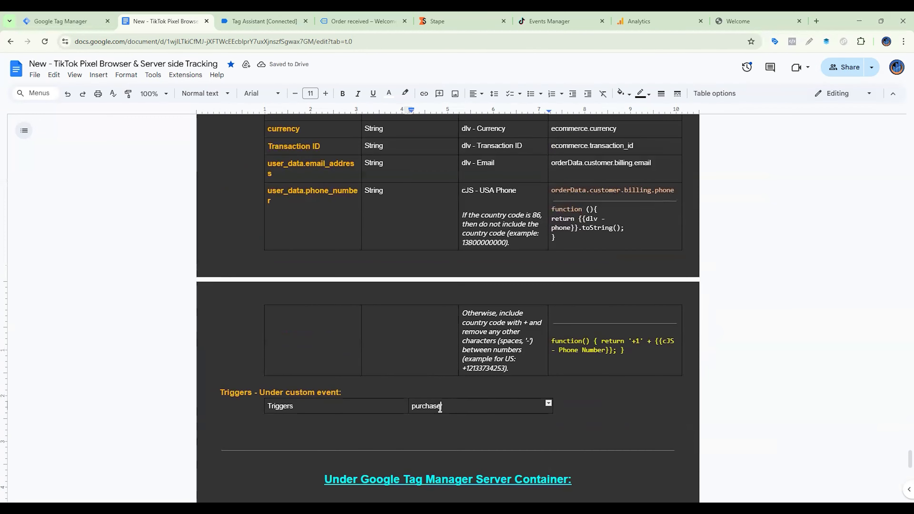
# Copy purchase from the setup document's trigger row into both the Purchase tag's event name and its Event Name parameter value
pyautogui.doubleClick(440, 409)
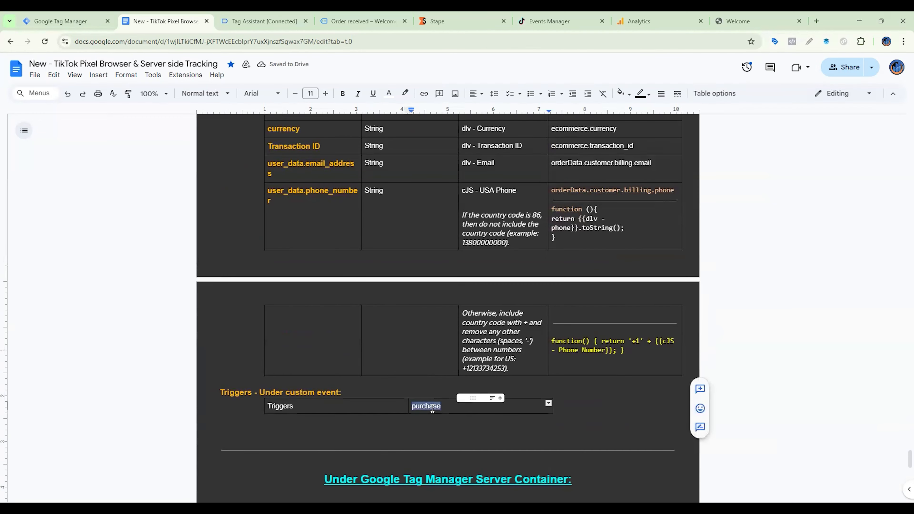
pyautogui.click(65, 20)
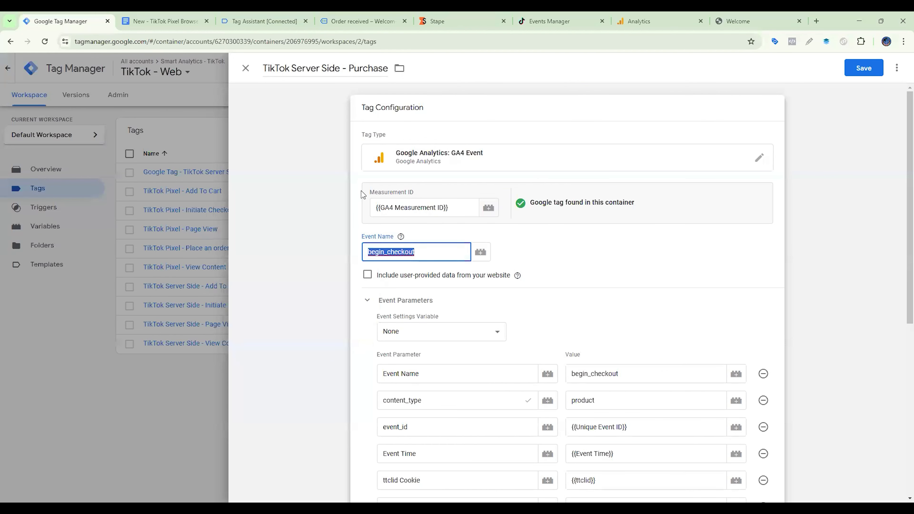
pyautogui.hotkey('ctrl', 'v')
pyautogui.doubleClick(595, 374)
pyautogui.hotkey('ctrl', 'v')
# Add three event parameter rows to the Purchase tag and copy Transaction ID from the setup document as the first new parameter's name
pyautogui.scroll(-5, 408, 391)
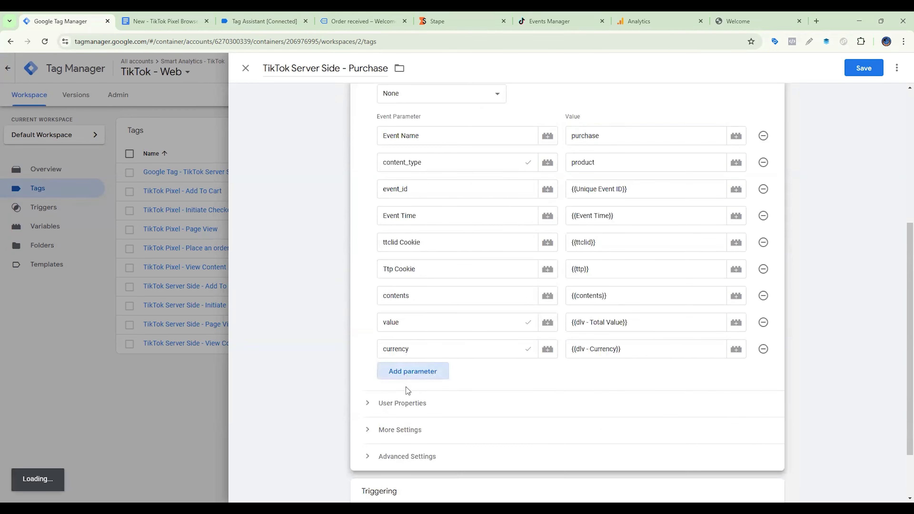
pyautogui.click(415, 374)
pyautogui.click(417, 400)
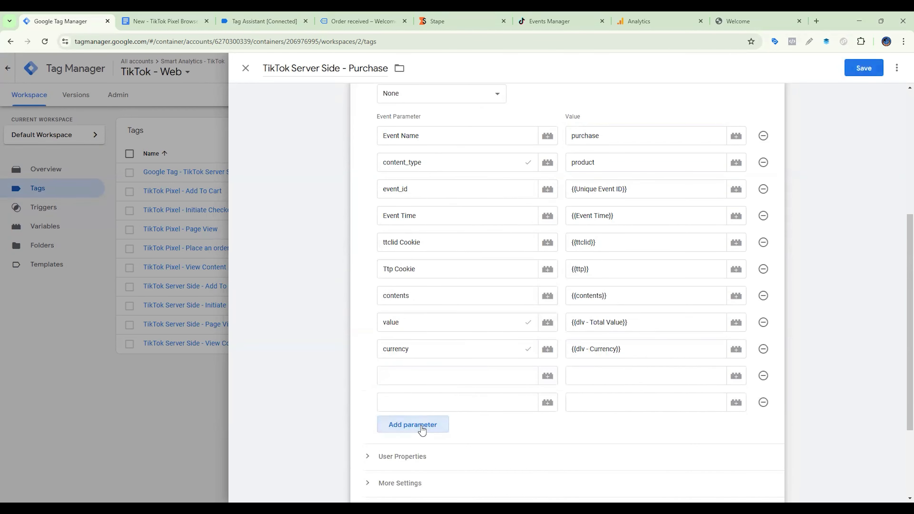
pyautogui.click(165, 21)
pyautogui.scroll(1, 336, 338)
pyautogui.scroll(3, 336, 337)
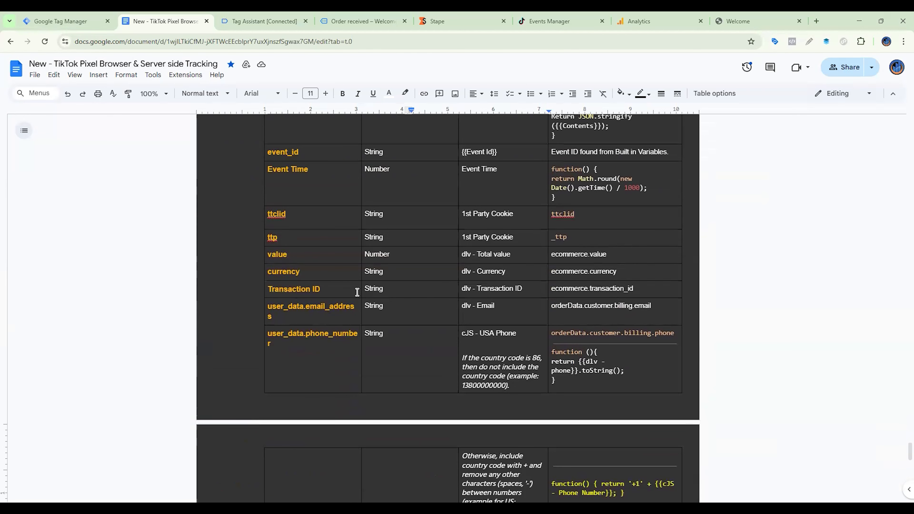
pyautogui.moveTo(358, 293); pyautogui.dragTo(273, 289)
pyautogui.click(60, 16)
pyautogui.click(457, 376)
pyautogui.hotkey('ctrl', 'v')
# Create a Data Layer Variable for the Transaction ID value, using ecommerce.transaction_id from the setup document as the data layer variable name
pyautogui.click(690, 374)
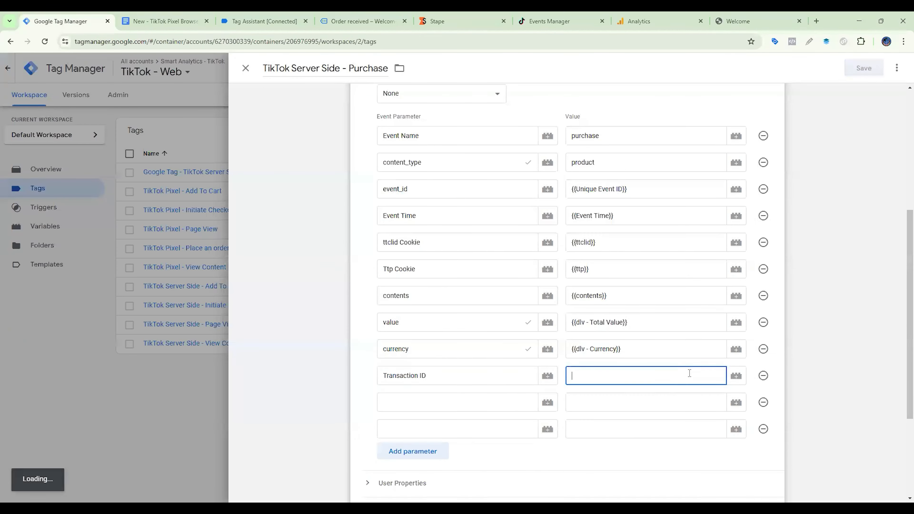
pyautogui.click(736, 376)
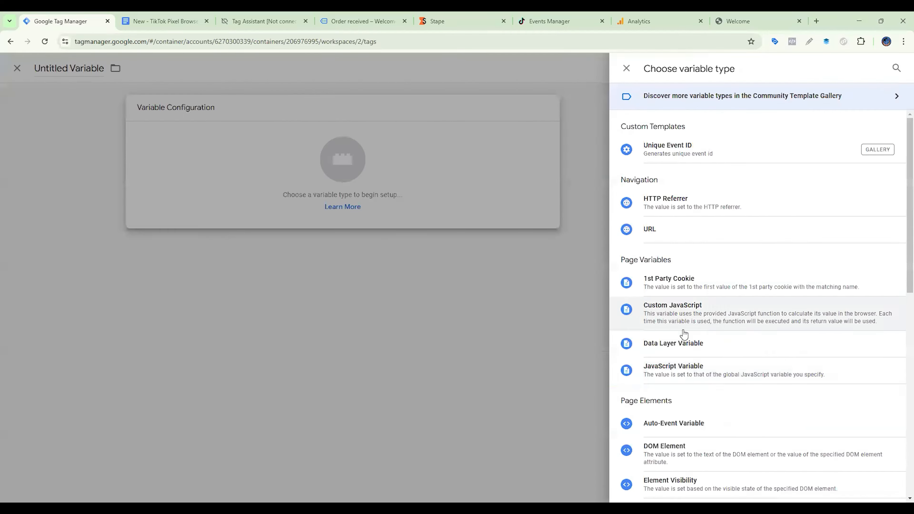
pyautogui.hotkey('ctrl', 'Tab')
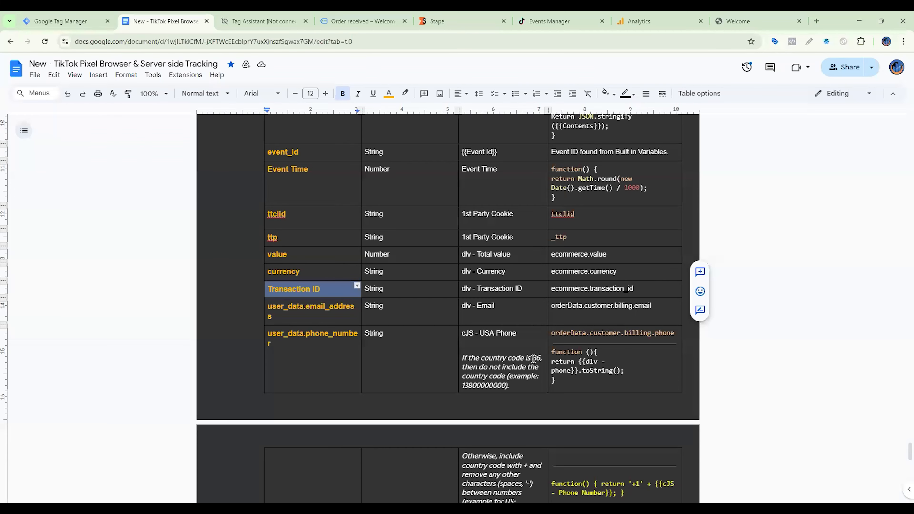
pyautogui.tripleClick(588, 285)
pyautogui.click(86, 22)
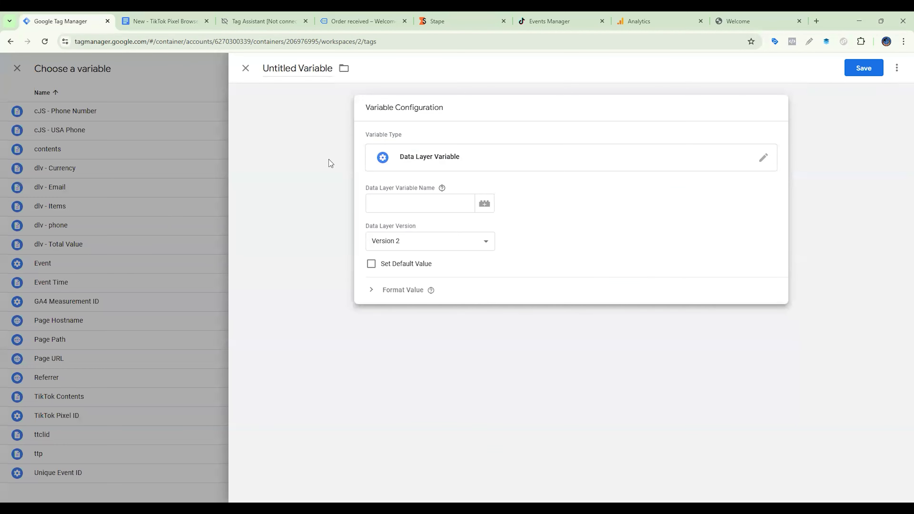
pyautogui.press('Tab')
pyautogui.hotkey('ctrl', 'v')
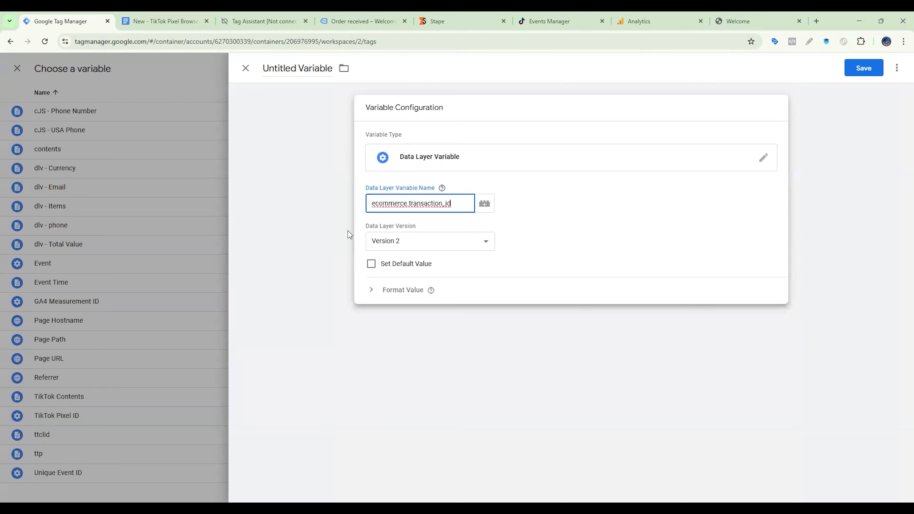
# Name the new variable dlv - Transaction ID as given in the setup document and save it
pyautogui.click(205, 16)
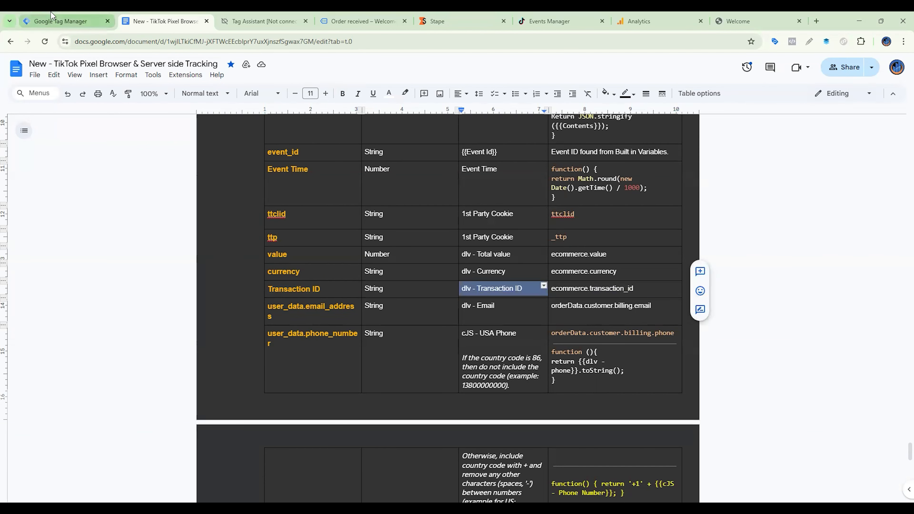
pyautogui.click(61, 21)
pyautogui.click(316, 116)
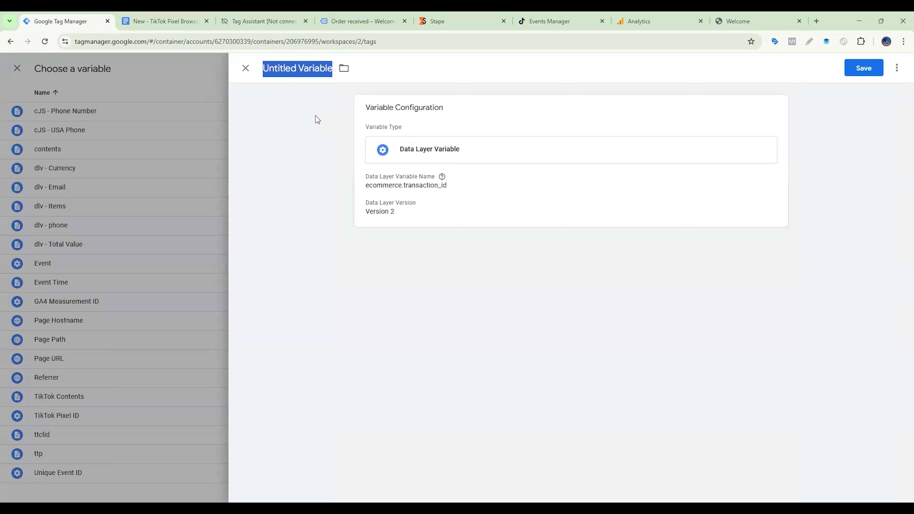
pyautogui.write('dlv - Transaction ID')
pyautogui.click(866, 69)
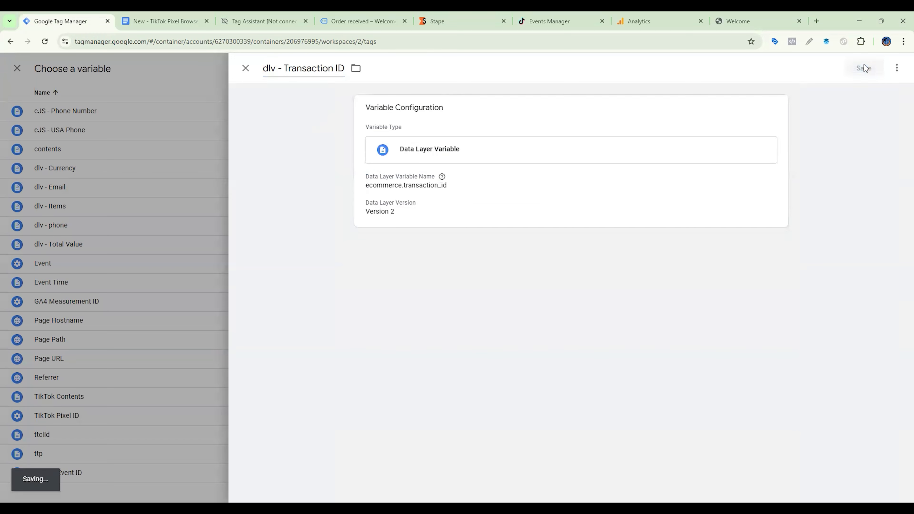
# Add the user_data.email_address event parameter to the Purchase tag, using the dlv - Email variable as its value
pyautogui.click(172, 20)
pyautogui.click(67, 18)
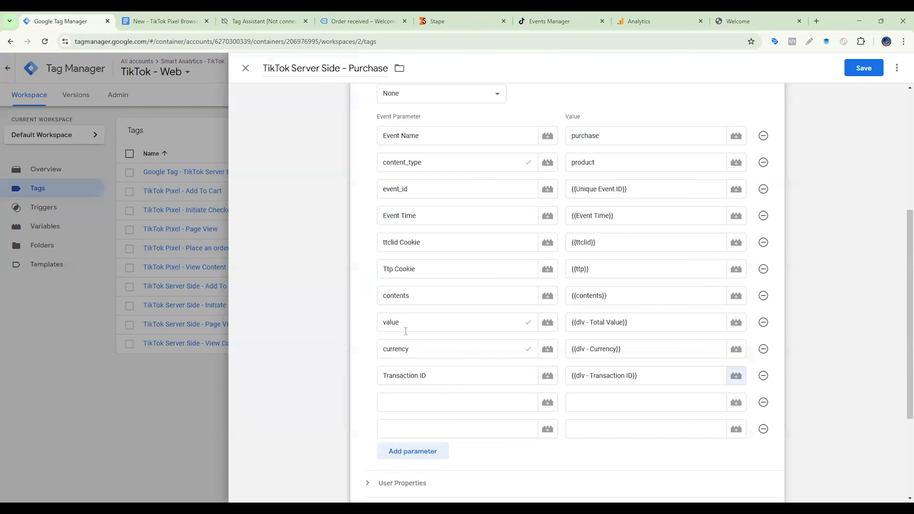
pyautogui.click(412, 404)
pyautogui.write('user_data.email_address')
pyautogui.click(622, 400)
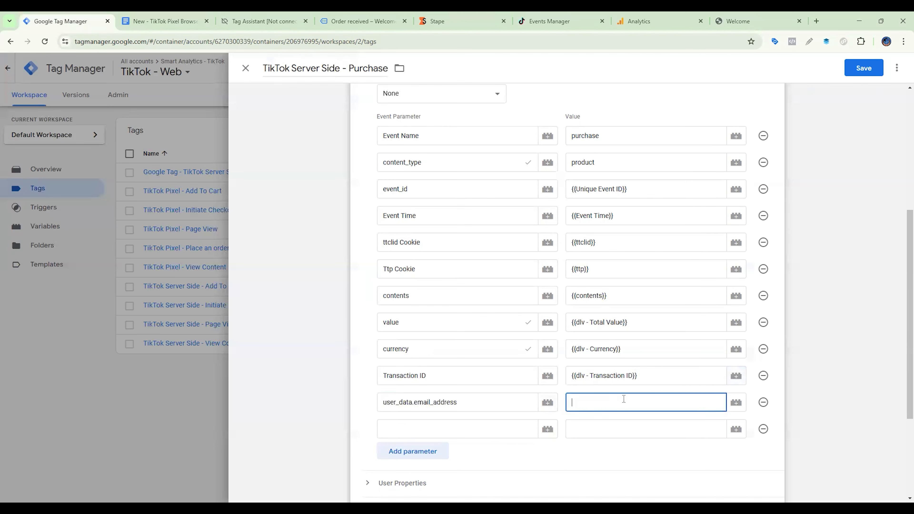
pyautogui.click(731, 403)
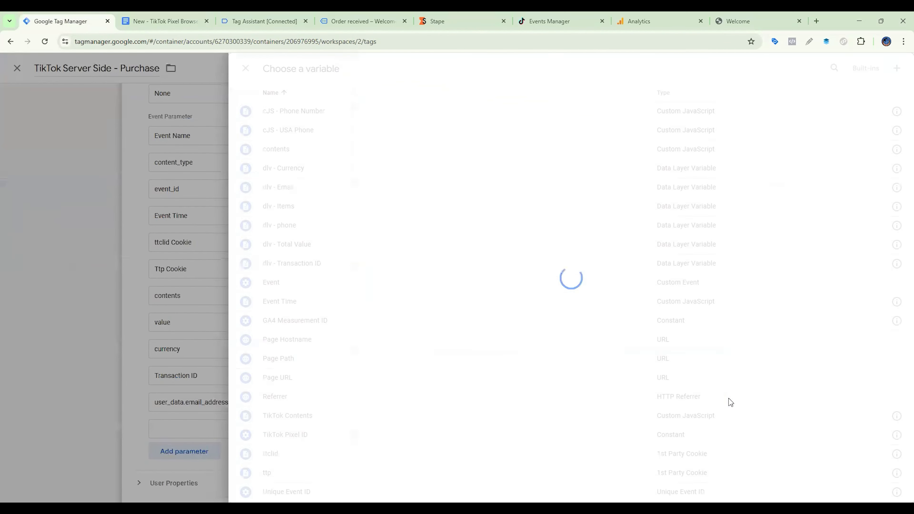
pyautogui.click(301, 188)
# Fill the last event parameter row with user_data.phone_number and the cJS - USA Phone variable as its value
pyautogui.click(445, 436)
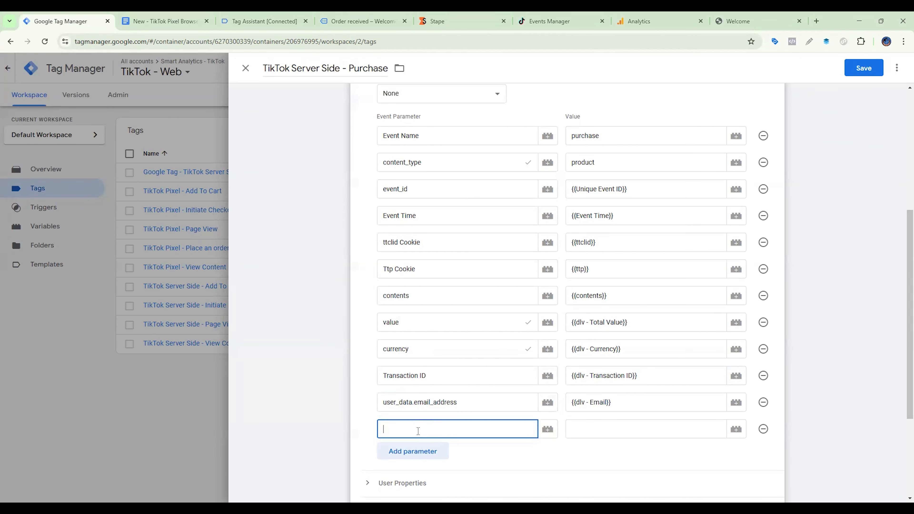
pyautogui.write('user_data.phone_number')
pyautogui.click(648, 425)
pyautogui.click(736, 429)
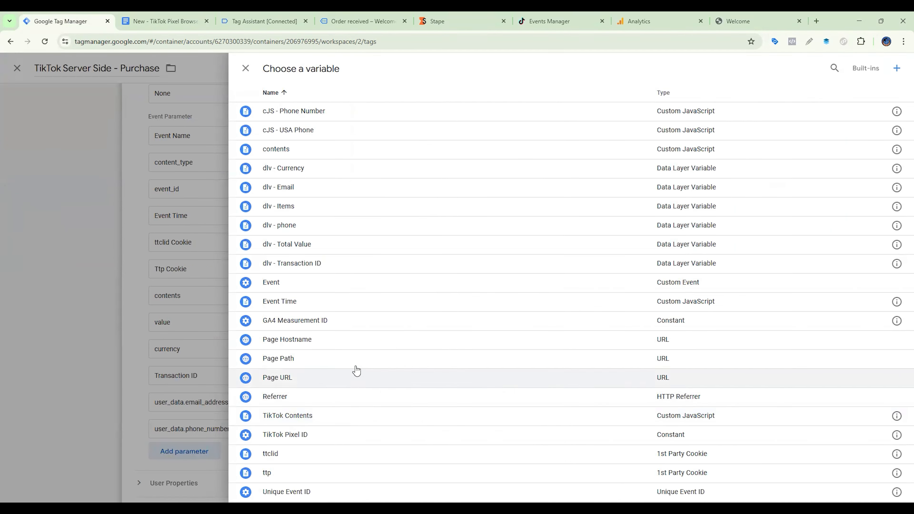
pyautogui.click(288, 130)
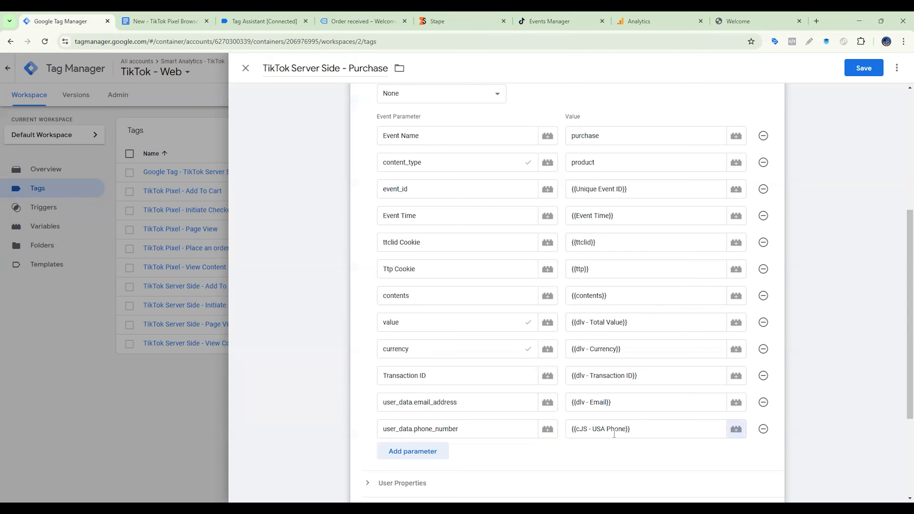
# Replace the Purchase tag's begin_checkout firing trigger with purchase -Trigger and save the tag
pyautogui.scroll(-4, 636, 431)
pyautogui.click(772, 424)
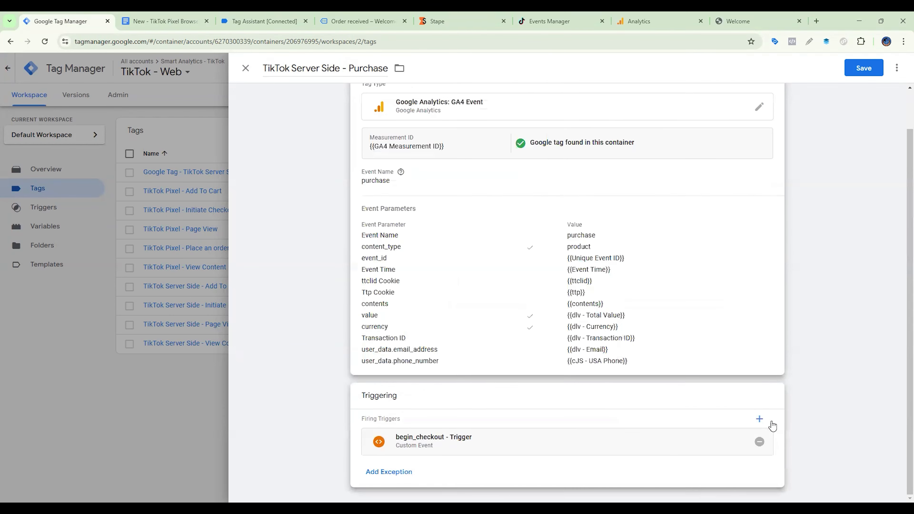
pyautogui.click(760, 441)
pyautogui.click(756, 439)
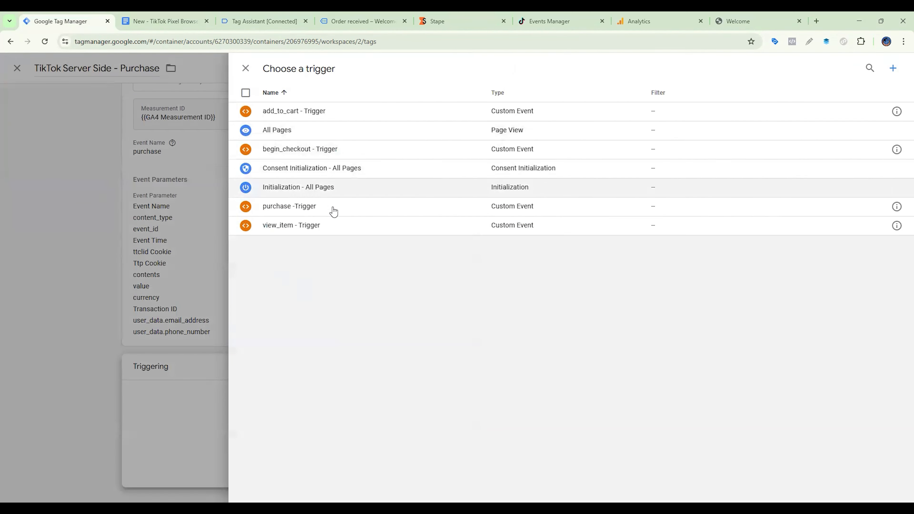
pyautogui.click(310, 211)
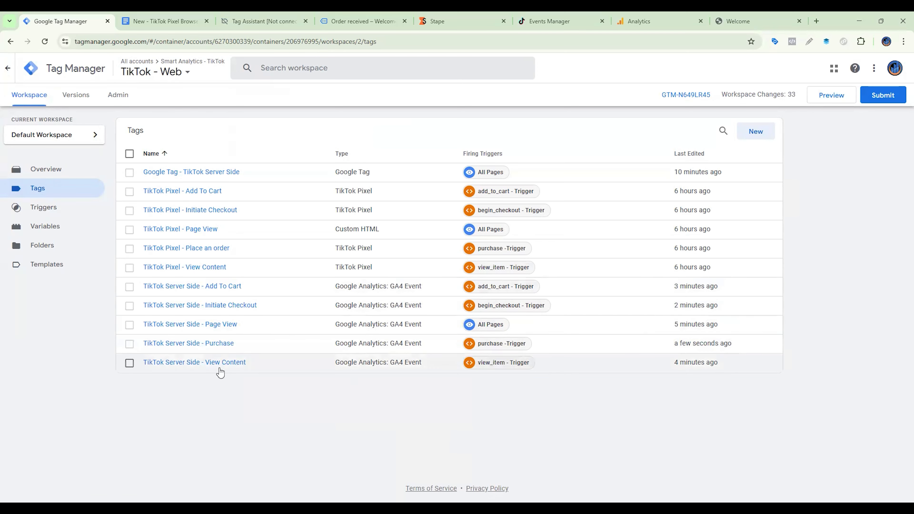
# Create a new container named TikTok - Server with Server as the target platform in the Smart Analytics - TikTok account
pyautogui.click(173, 72)
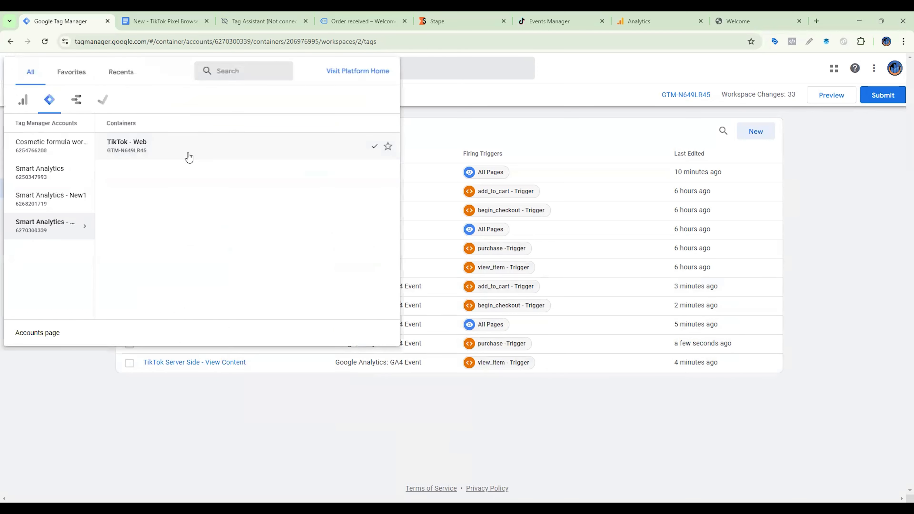
pyautogui.click(390, 421)
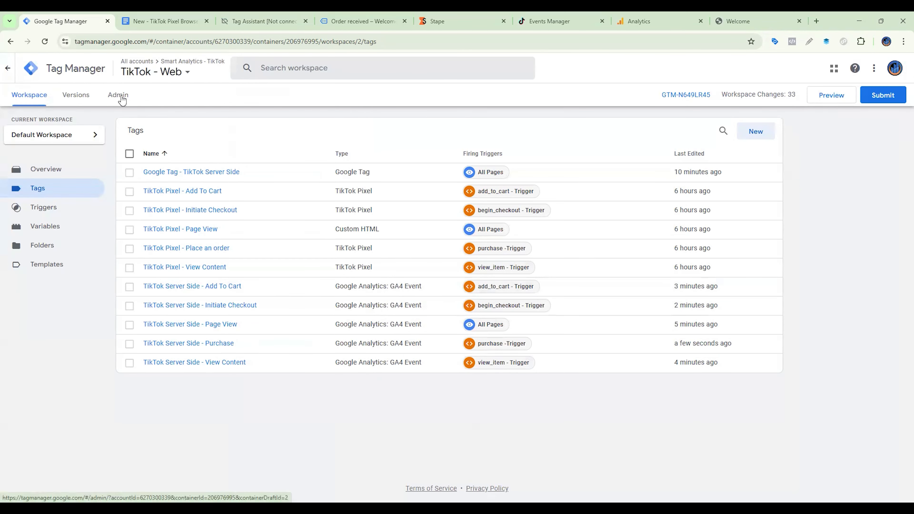
pyautogui.click(122, 100)
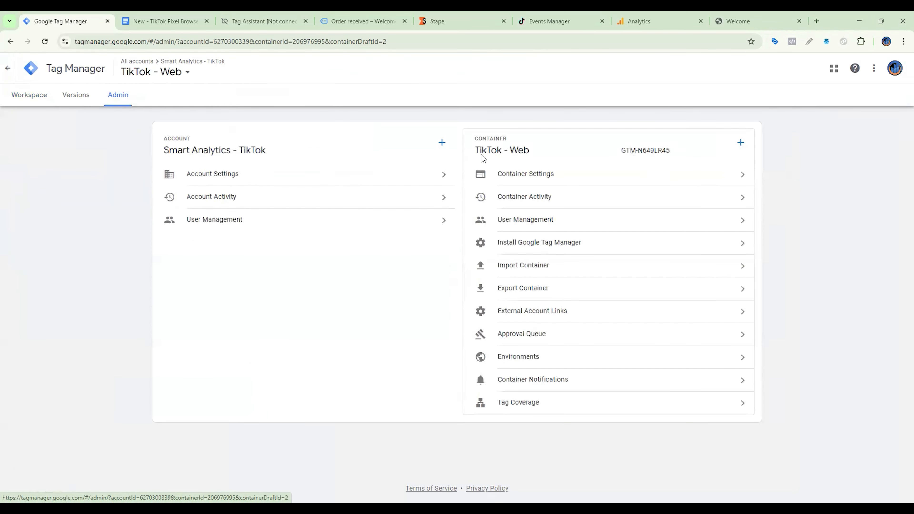
pyautogui.click(741, 143)
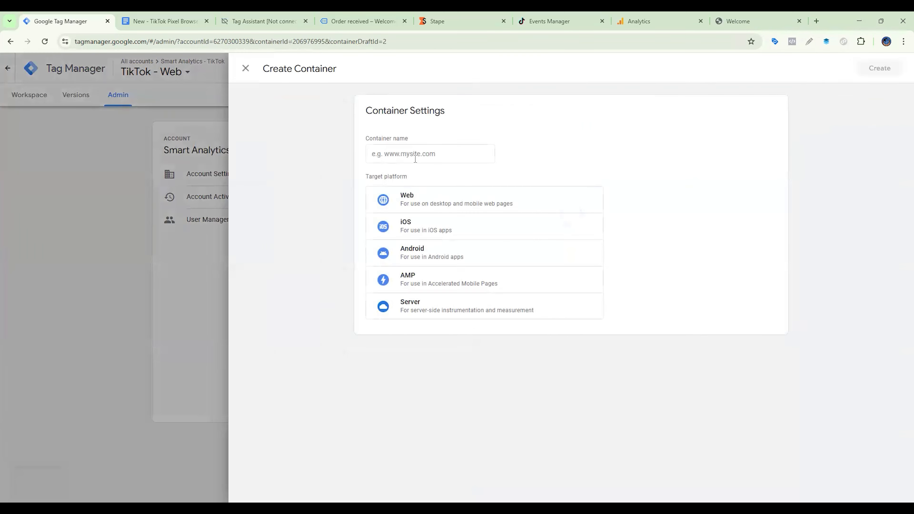
pyautogui.click(415, 154)
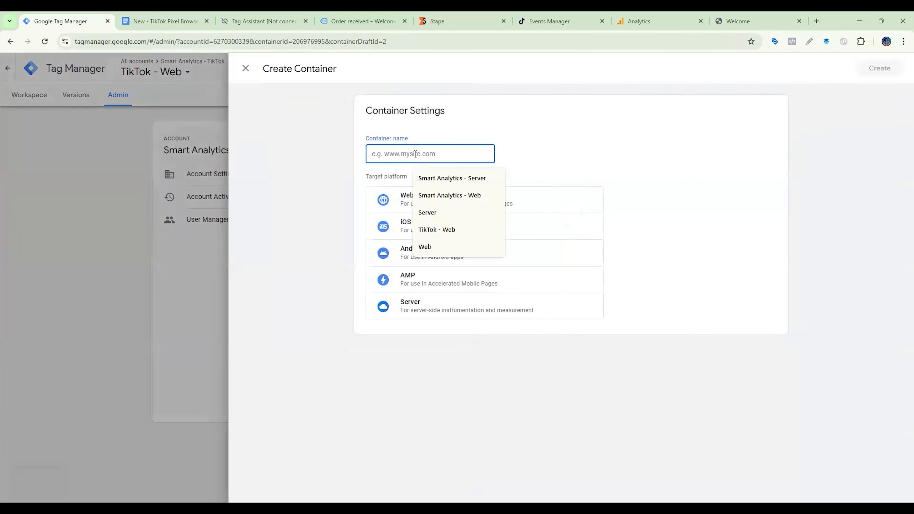
pyautogui.click(430, 230)
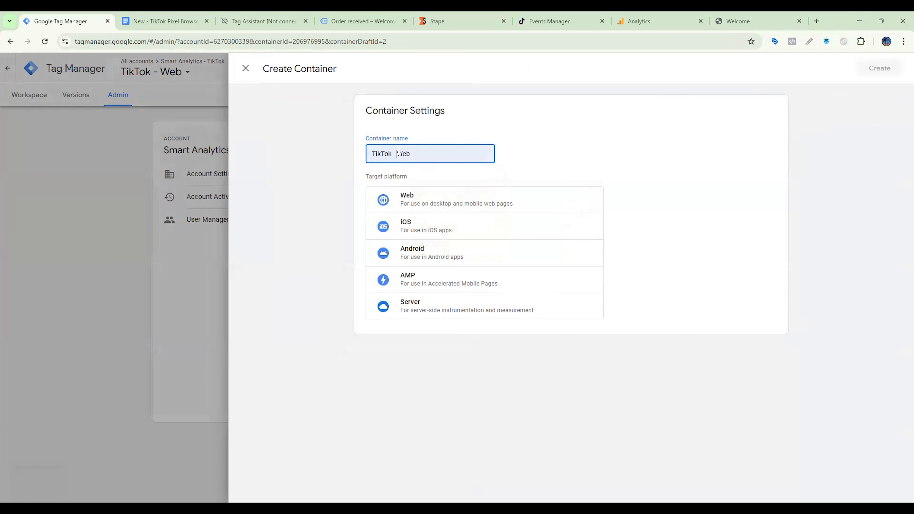
pyautogui.moveTo(397, 151); pyautogui.dragTo(457, 151)
pyautogui.write('Server')
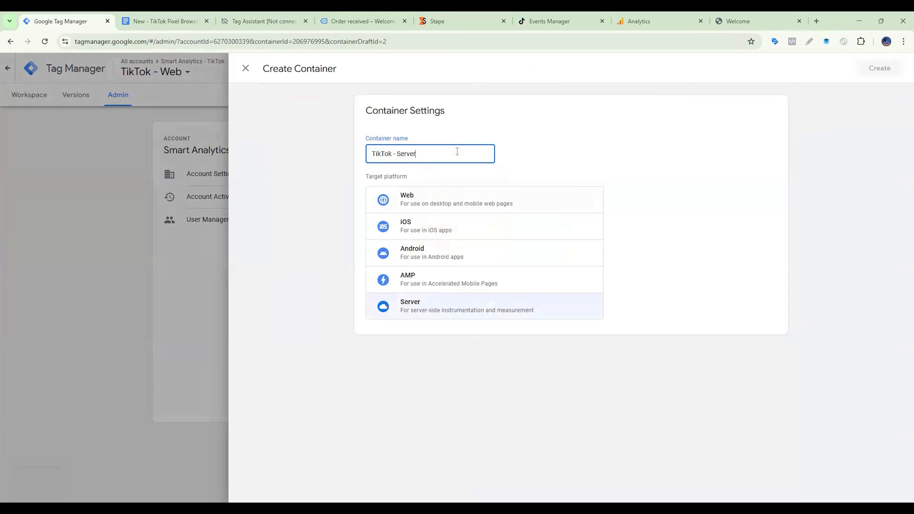
pyautogui.press('Tab')
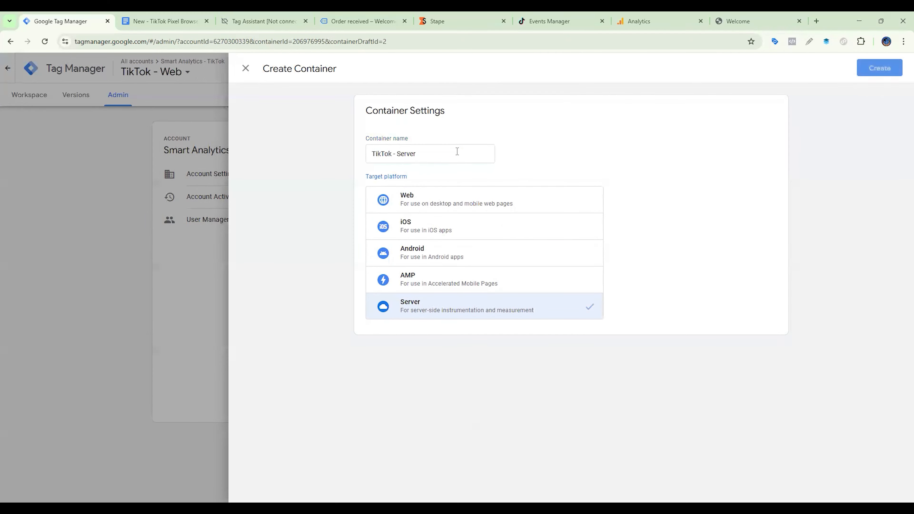
pyautogui.click(880, 68)
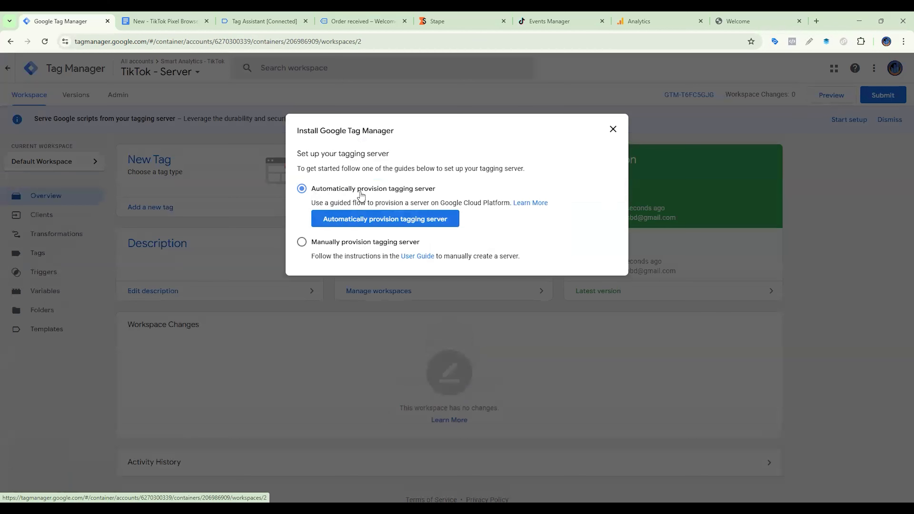
# Copy the container config for a manually provisioned tagging server, switch to Stape, and save it as the Smart Analytics - New container's configuration
pyautogui.click(320, 243)
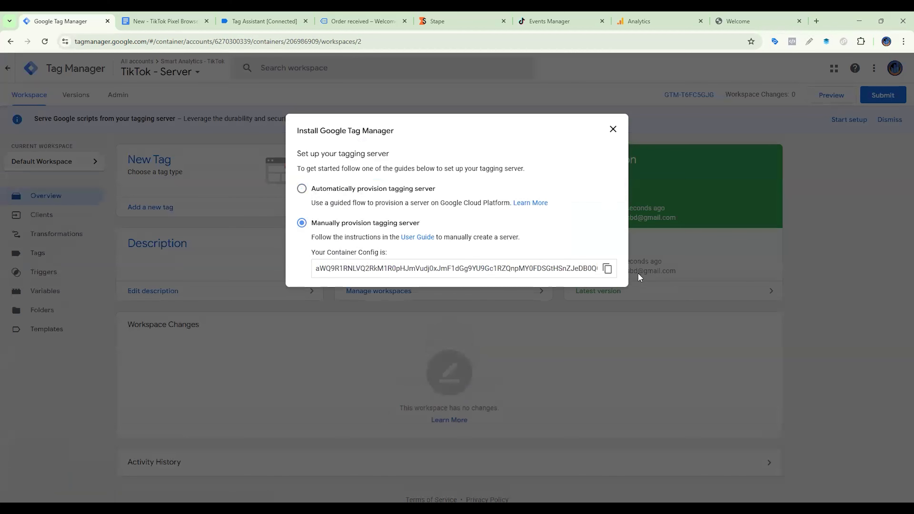
pyautogui.click(608, 269)
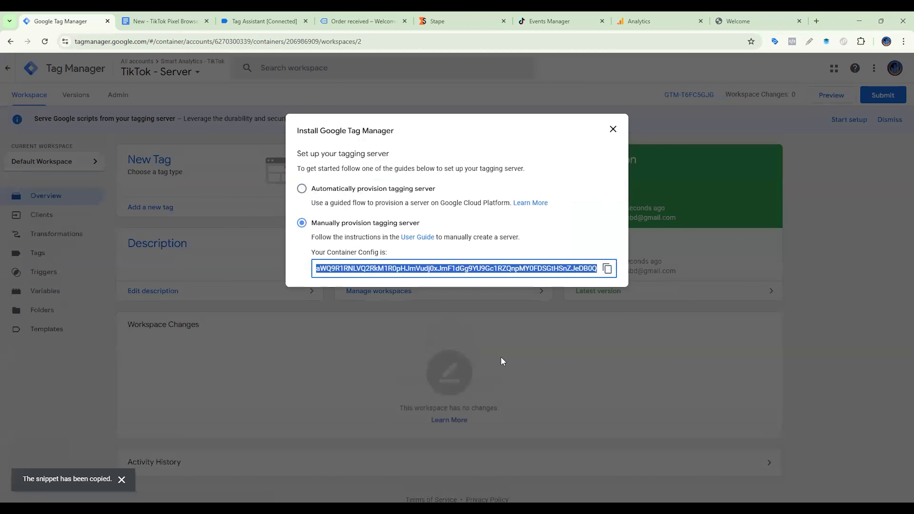
pyautogui.hotkey('ctrl', '5')
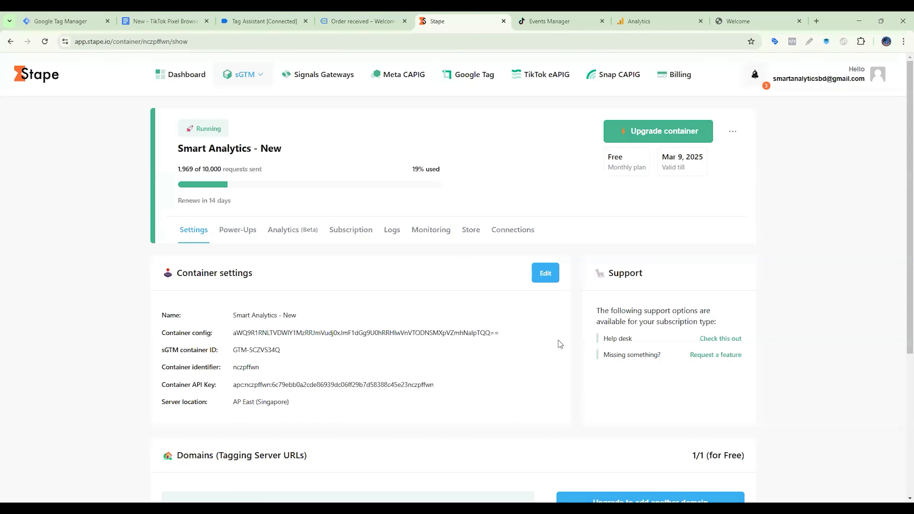
pyautogui.click(546, 278)
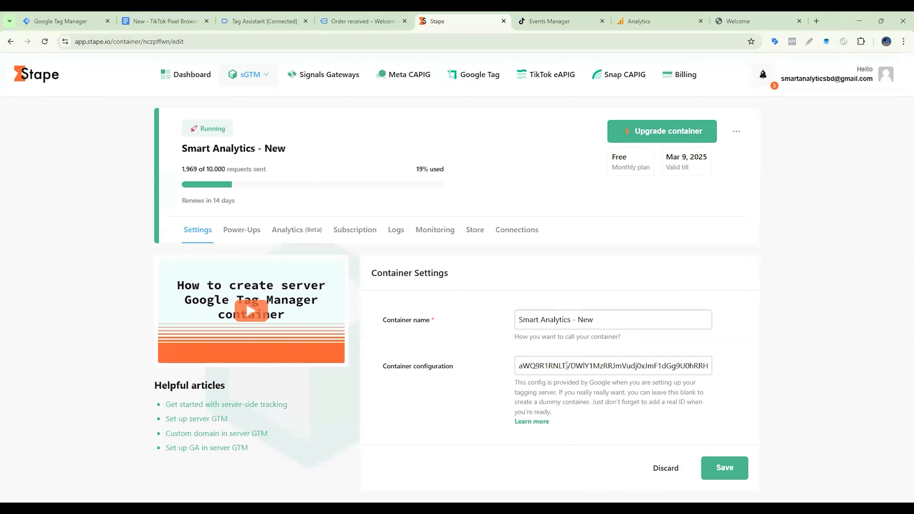
pyautogui.tripleClick(567, 366)
pyautogui.hotkey('ctrl', 'v')
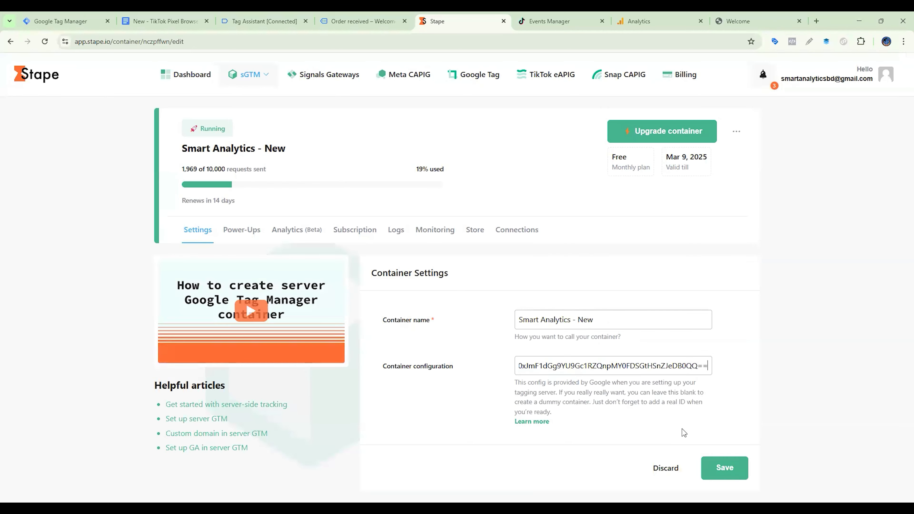
pyautogui.click(713, 460)
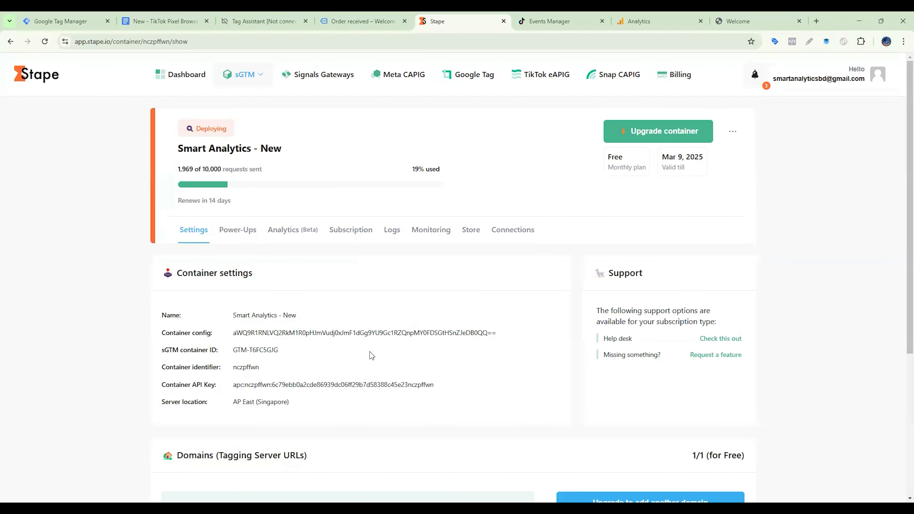
pyautogui.scroll(-5, 372, 356)
pyautogui.click(382, 322)
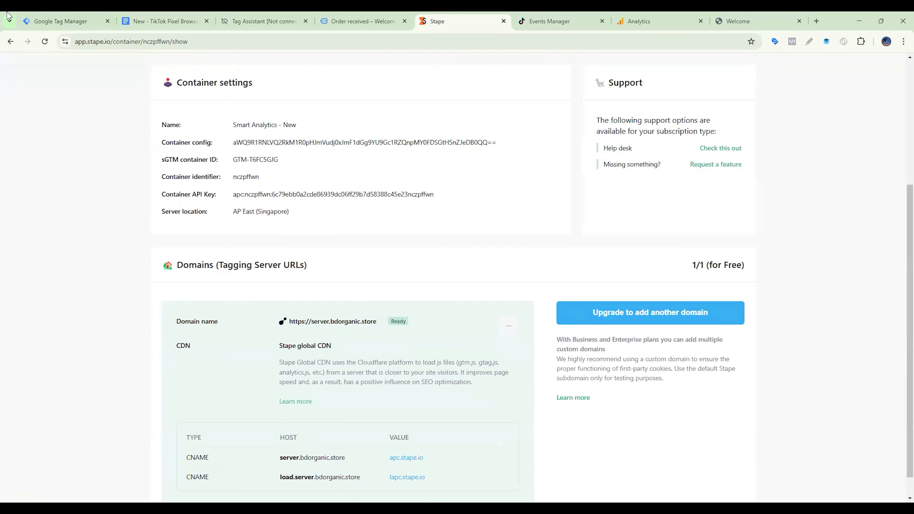
pyautogui.click(32, 21)
pyautogui.click(613, 129)
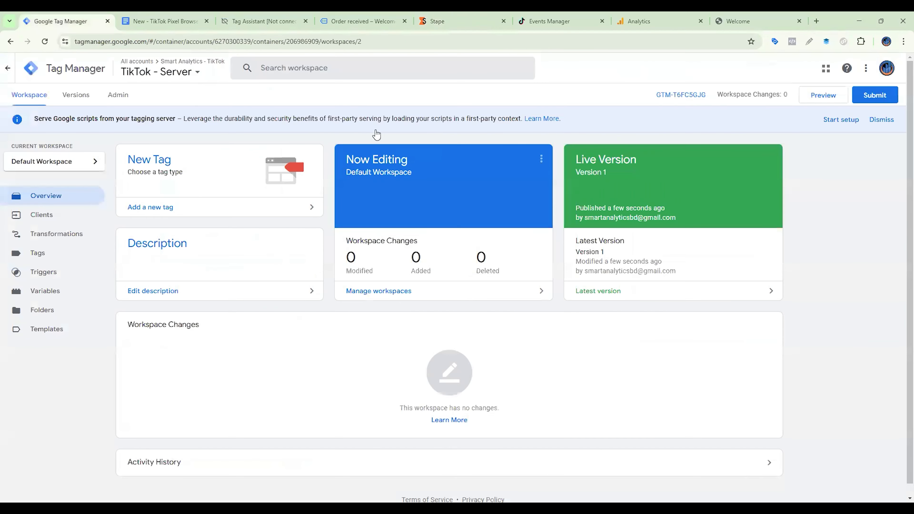
pyautogui.click(126, 96)
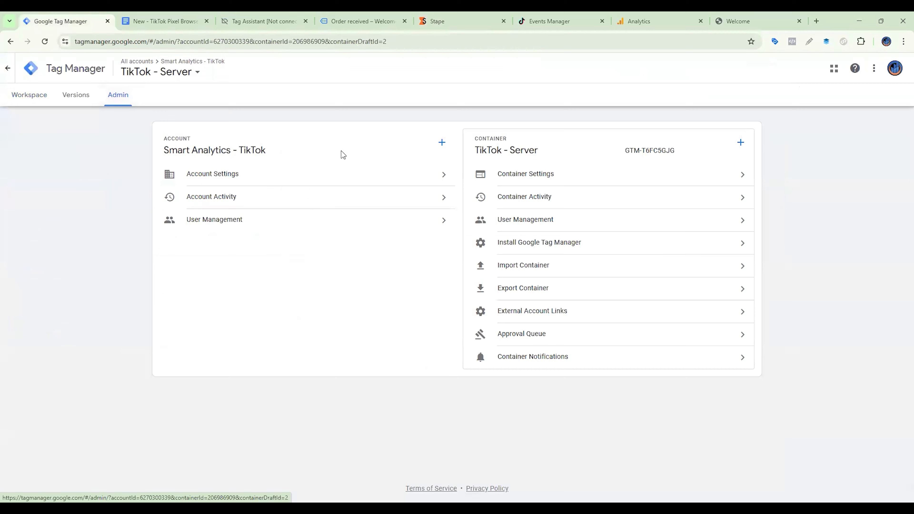
pyautogui.click(568, 176)
pyautogui.click(391, 279)
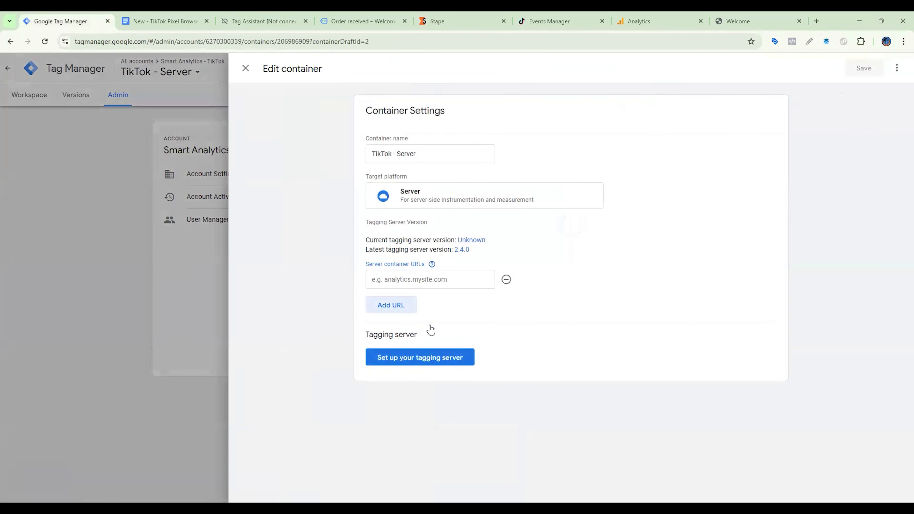
pyautogui.click(430, 279)
pyautogui.click(430, 324)
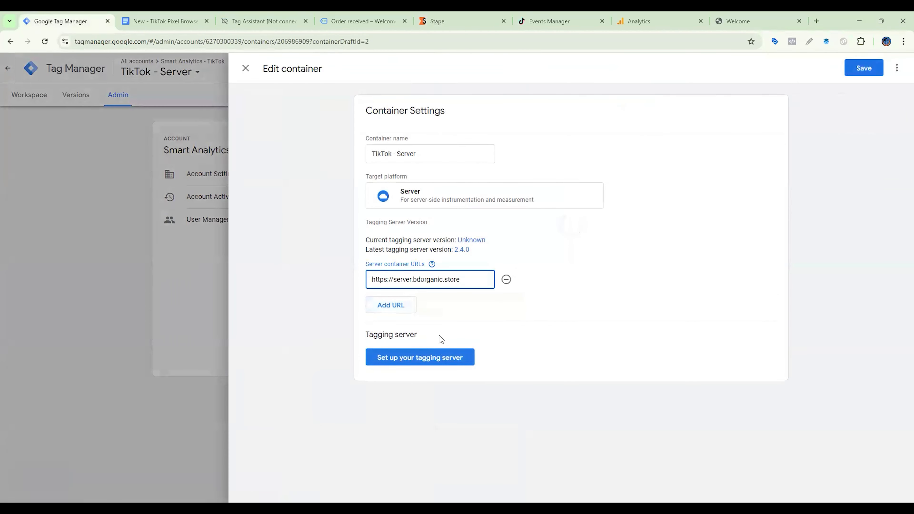
pyautogui.click(864, 72)
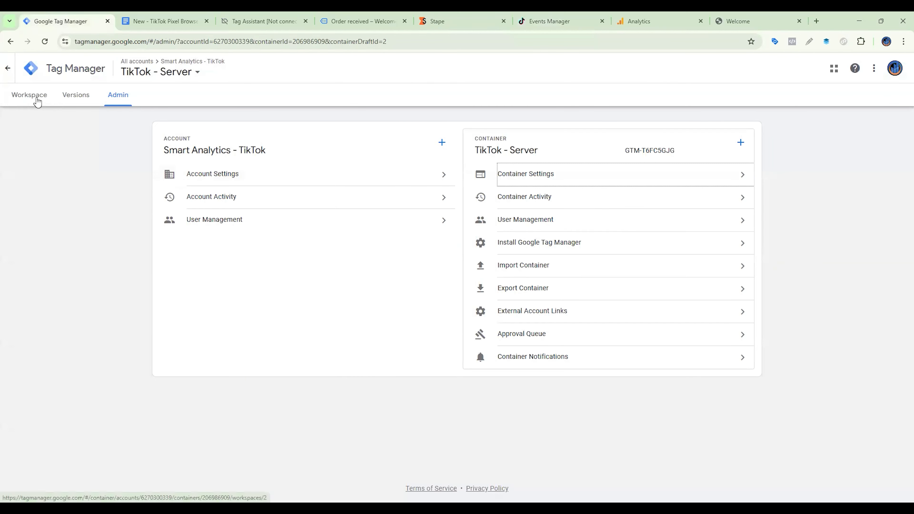
# Create a new tag in the TikTok - Server workspace using the TikTok Events API template by stape-io from the Community Template Gallery
pyautogui.click(37, 102)
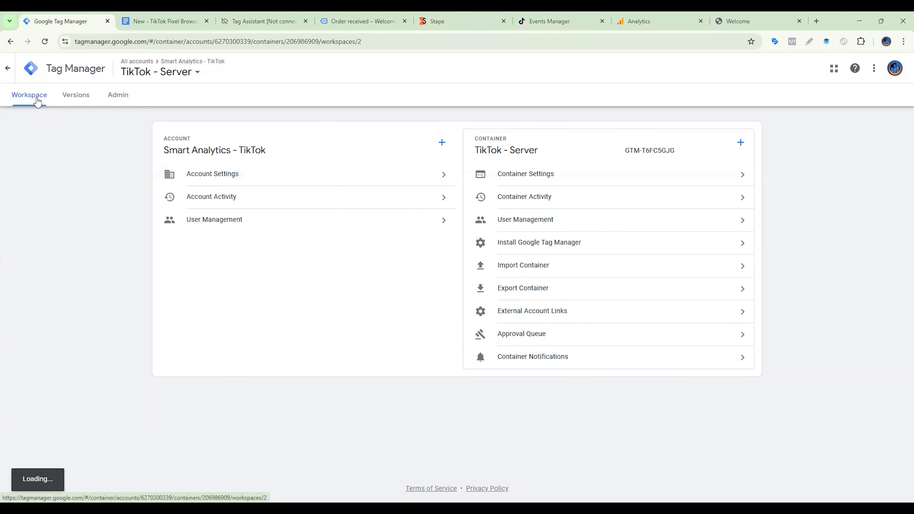
pyautogui.click(45, 233)
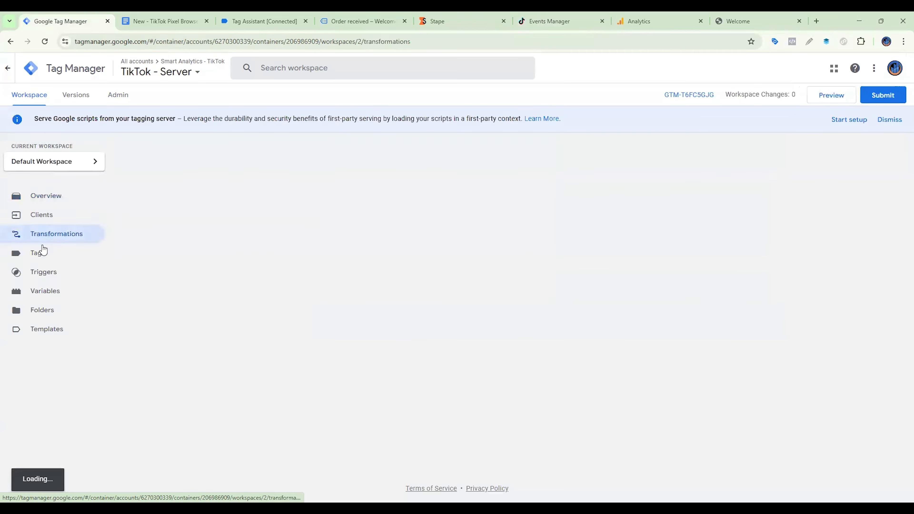
pyautogui.click(42, 255)
pyautogui.click(746, 157)
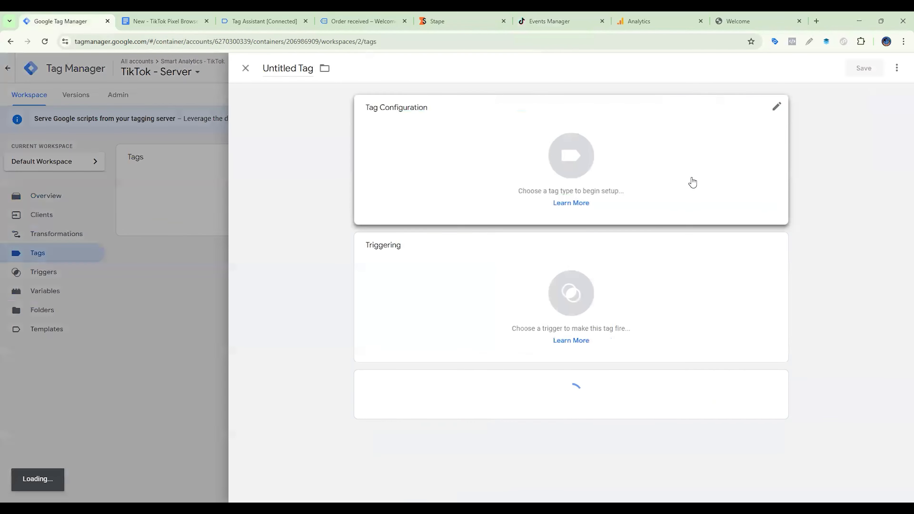
pyautogui.click(689, 182)
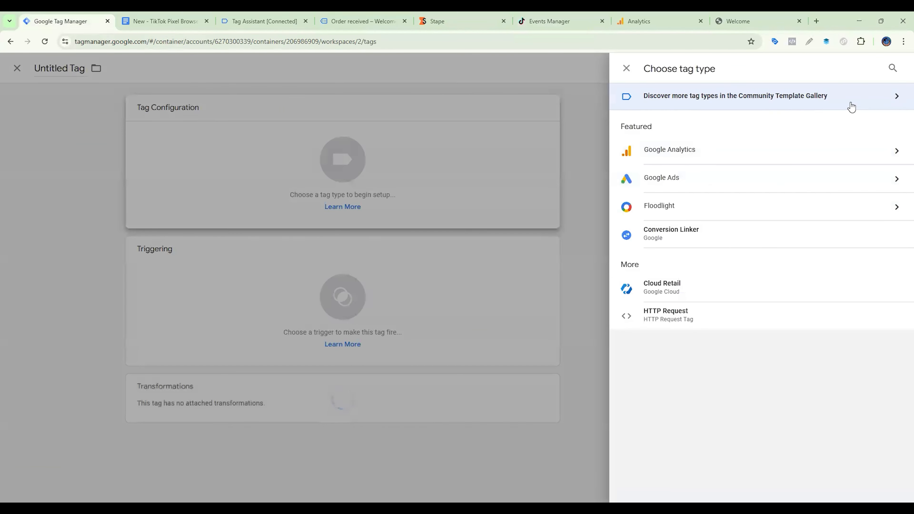
pyautogui.click(747, 101)
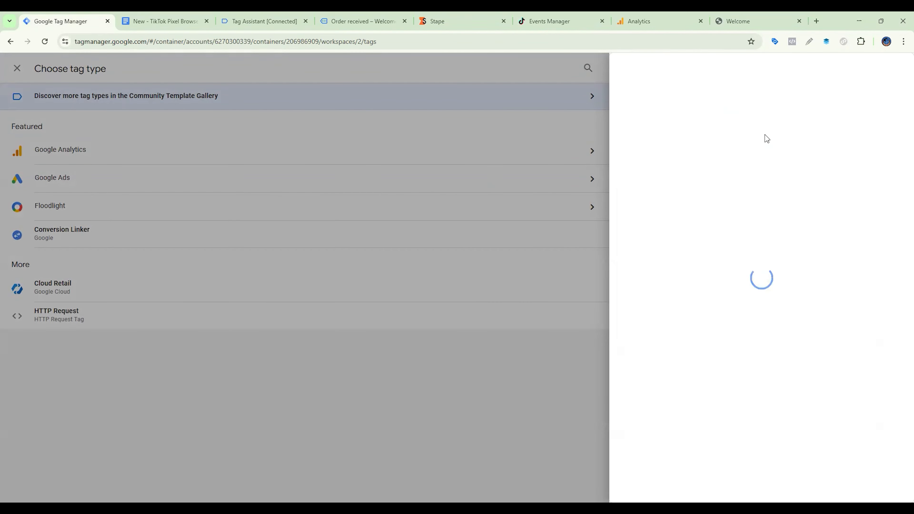
pyautogui.click(893, 68)
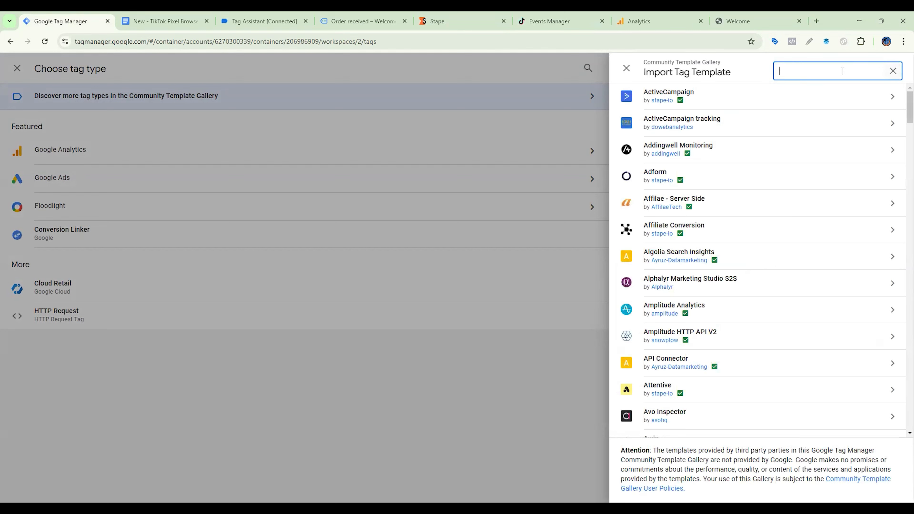
pyautogui.write('tiktok')
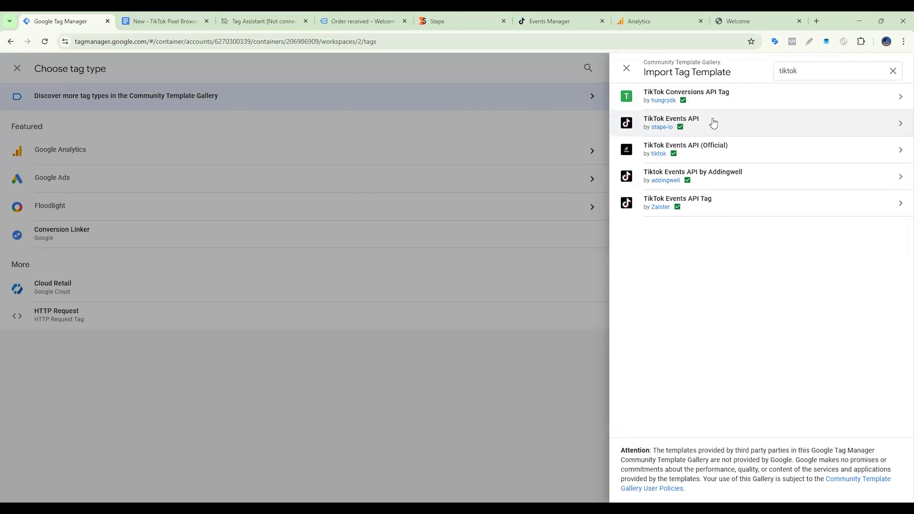
pyautogui.click(736, 126)
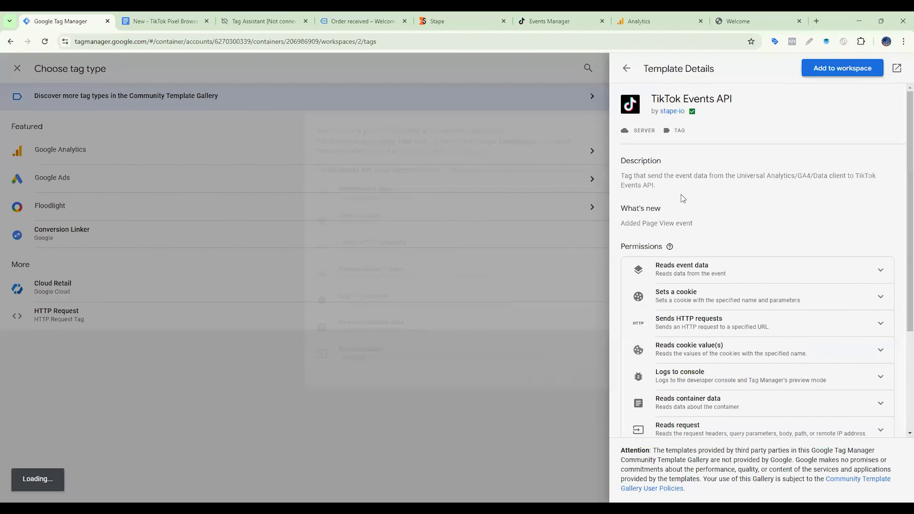
pyautogui.click(843, 68)
pyautogui.click(584, 377)
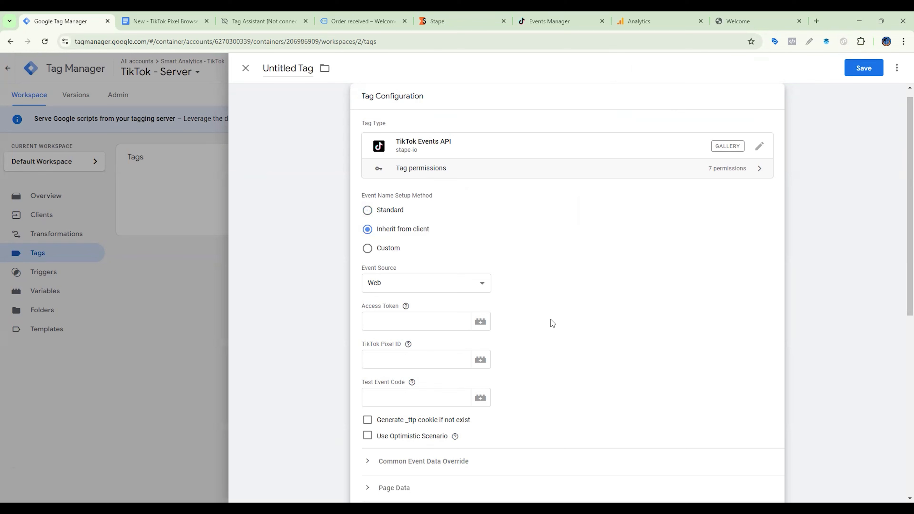
# Review the event source options, then copy the test event code from TikTok Events Manager into the tag's Test Event Code in Tag Manager
pyautogui.click(427, 284)
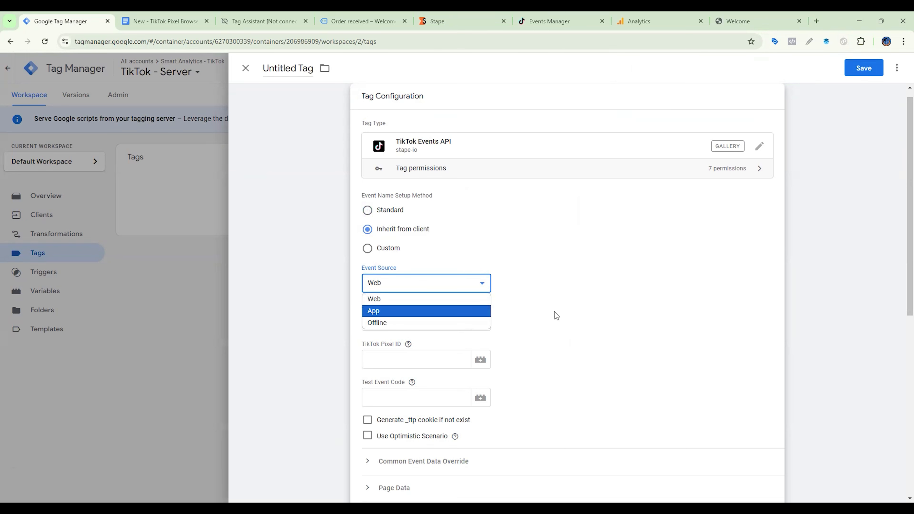
pyautogui.click(555, 312)
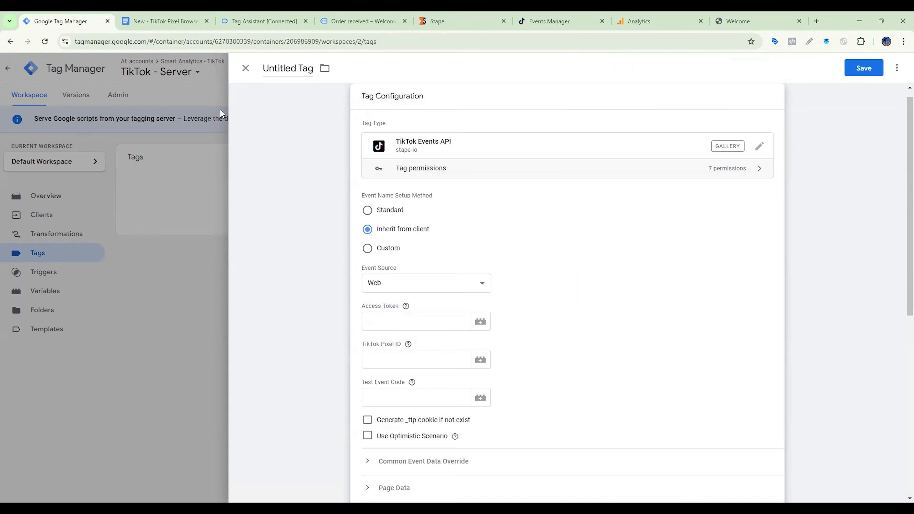
pyautogui.click(553, 21)
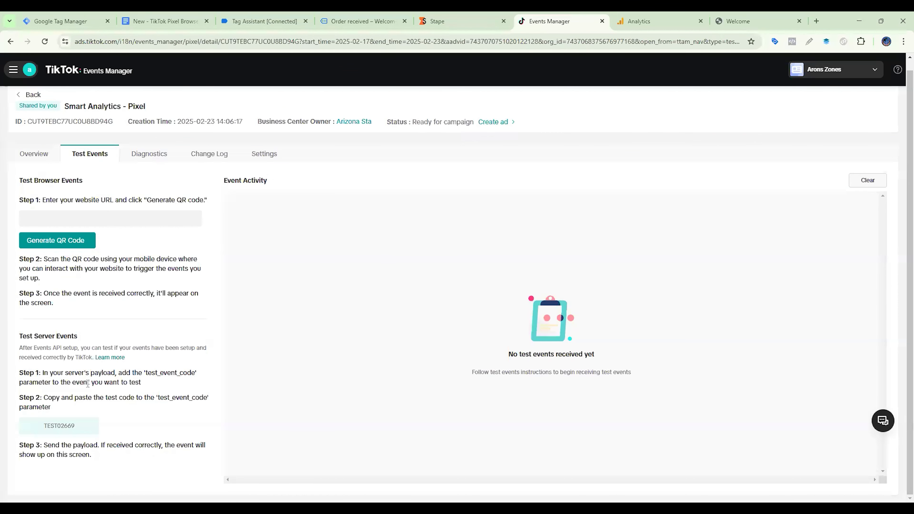
pyautogui.click(67, 429)
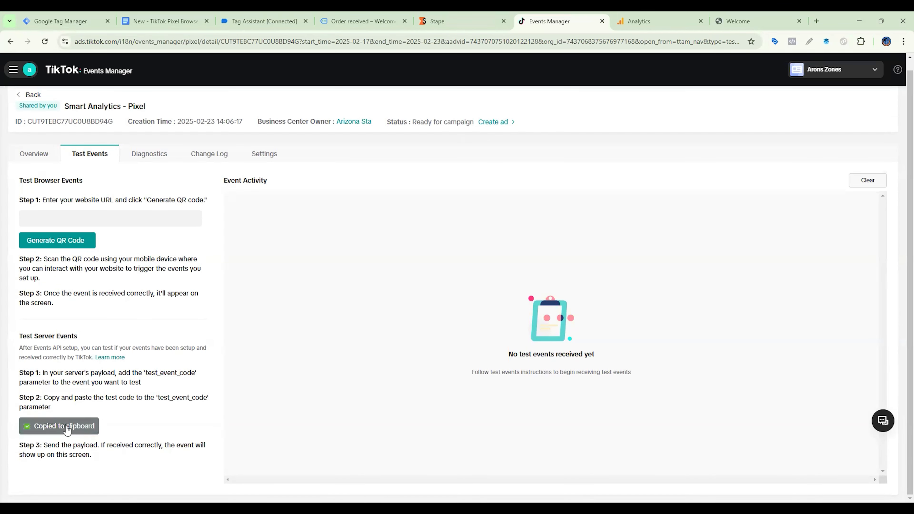
pyautogui.click(83, 22)
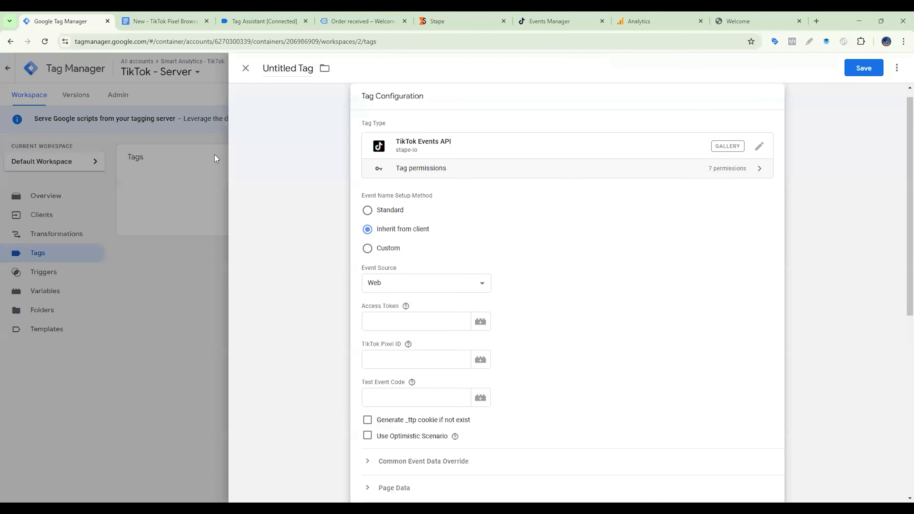
pyautogui.click(382, 395)
pyautogui.hotkey('ctrl', 'v')
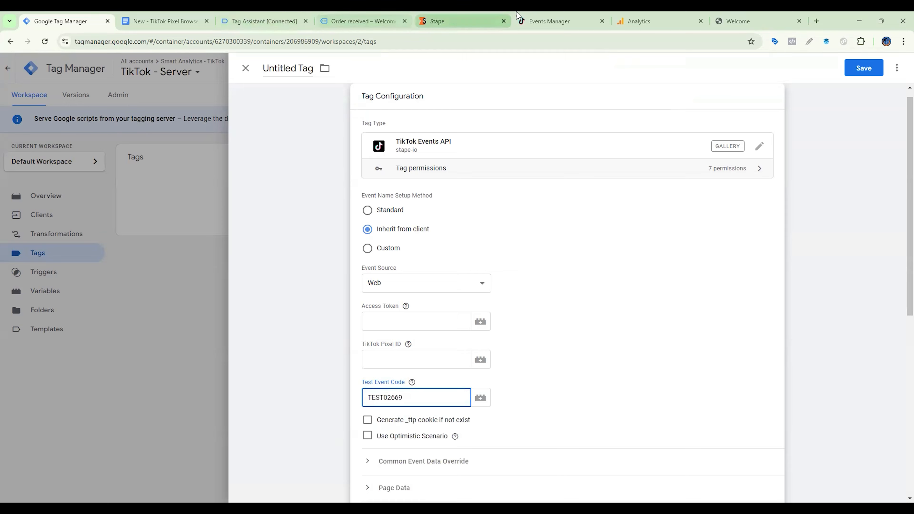
# Copy the Smart Analytics - Pixel's ID from TikTok Events Manager and enter it as the tag's TikTok Pixel ID in Tag Manager
pyautogui.click(551, 21)
pyautogui.moveTo(29, 118); pyautogui.dragTo(126, 124)
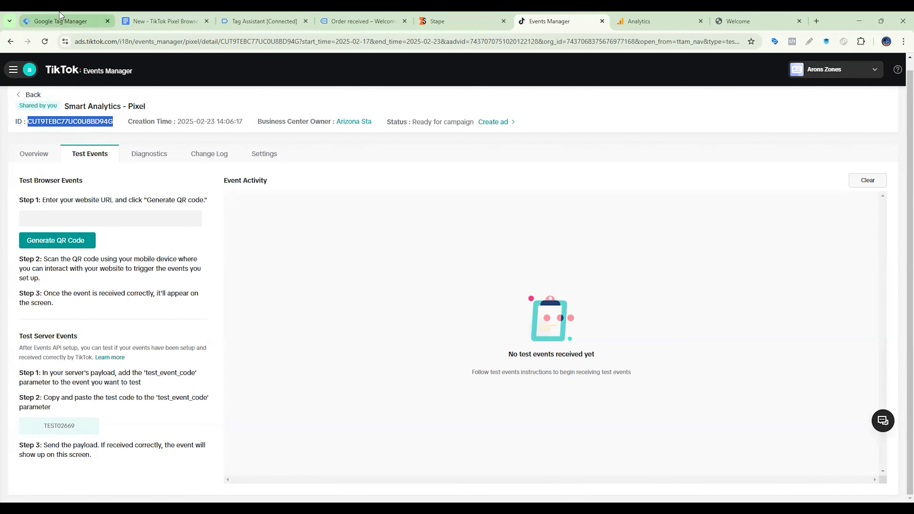
pyautogui.click(59, 21)
pyautogui.click(395, 357)
pyautogui.hotkey('ctrl', 'v')
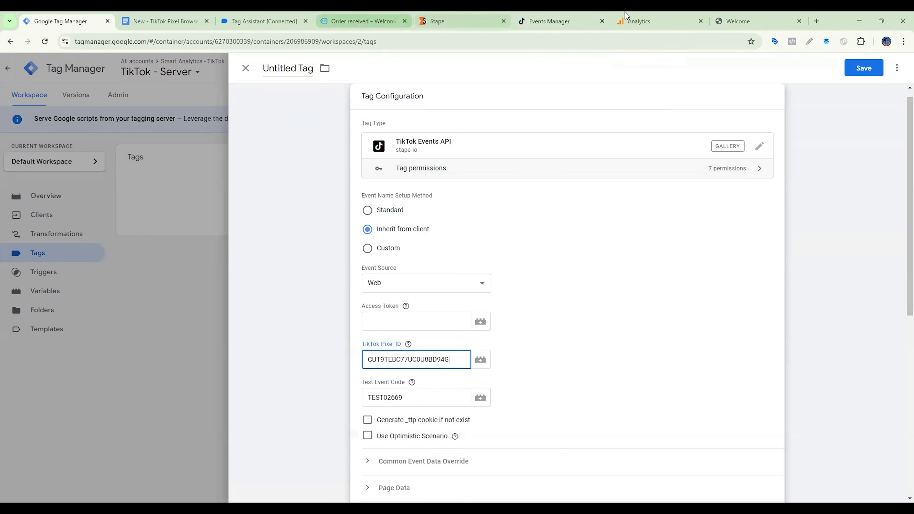
# Generate an Events API access token in the Smart Analytics - Pixel settings in TikTok Events Manager and copy it
pyautogui.click(541, 16)
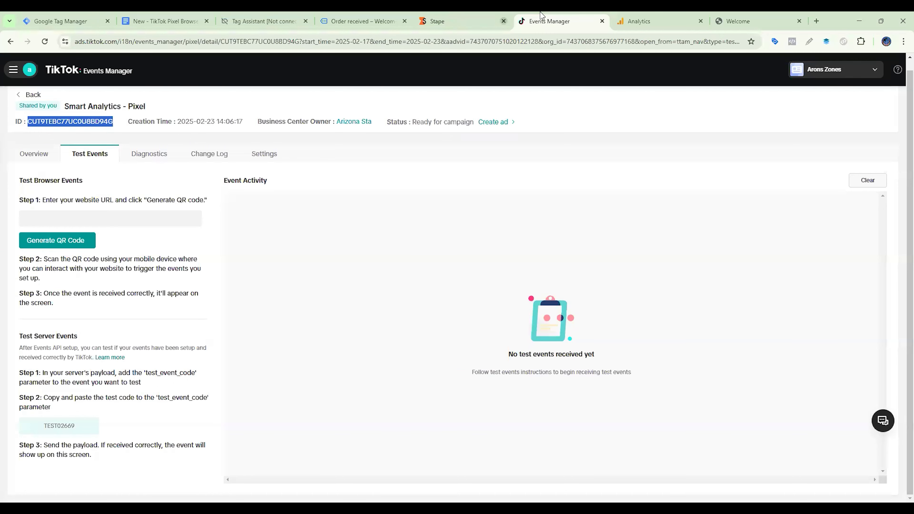
pyautogui.scroll(1, 152, 357)
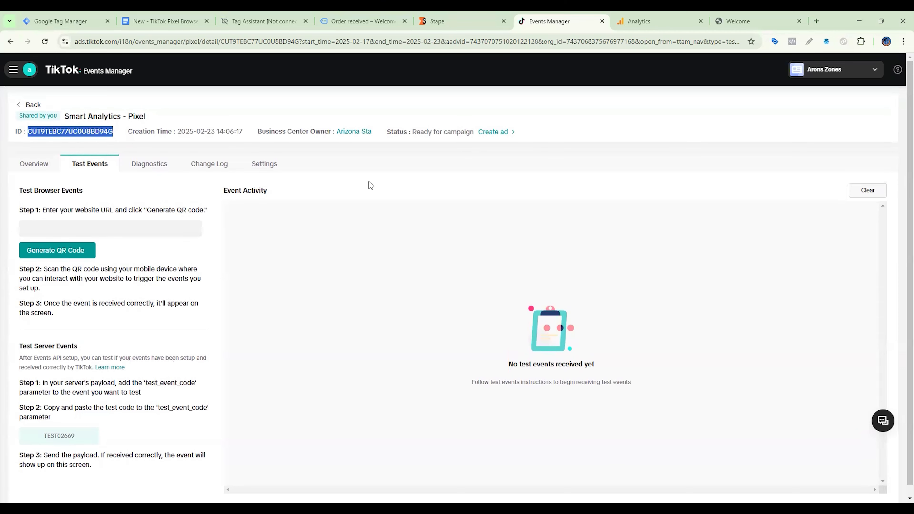
pyautogui.click(260, 164)
pyautogui.scroll(-8, 155, 381)
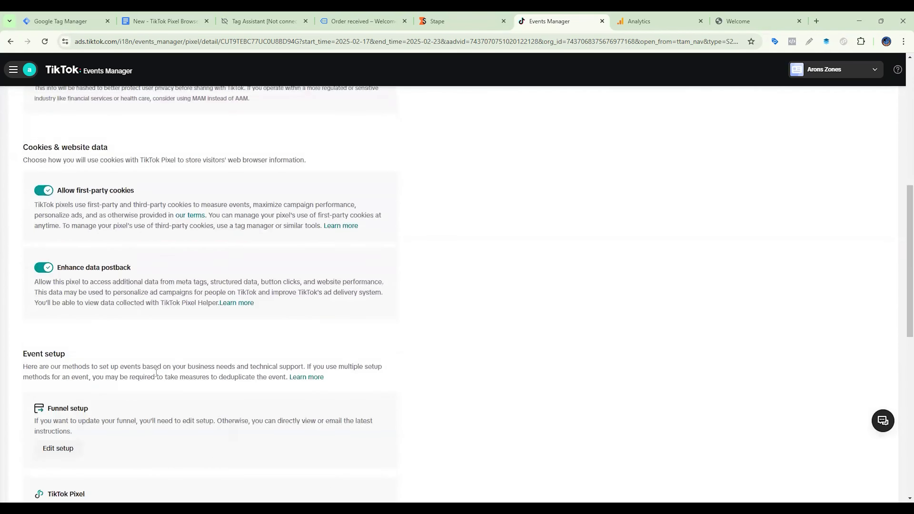
pyautogui.scroll(-10, 156, 373)
pyautogui.scroll(-2, 127, 380)
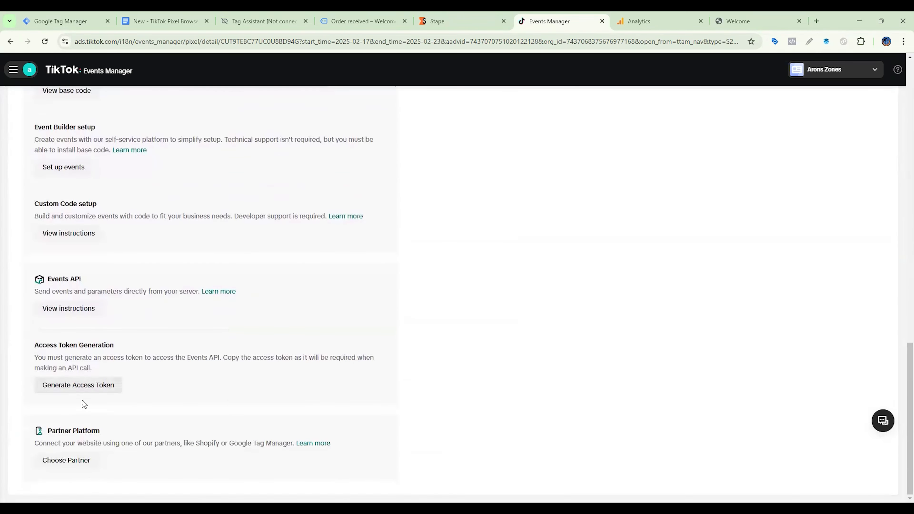
pyautogui.click(74, 388)
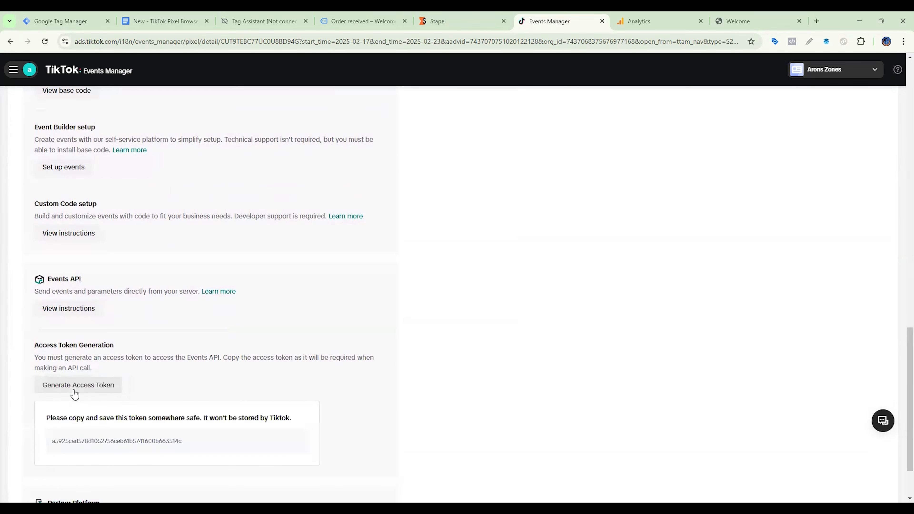
pyautogui.click(110, 457)
# Paste the access token into the TikTok Events API tag in Tag Manager and enable Generate _ttp cookie if not exist
pyautogui.click(47, 17)
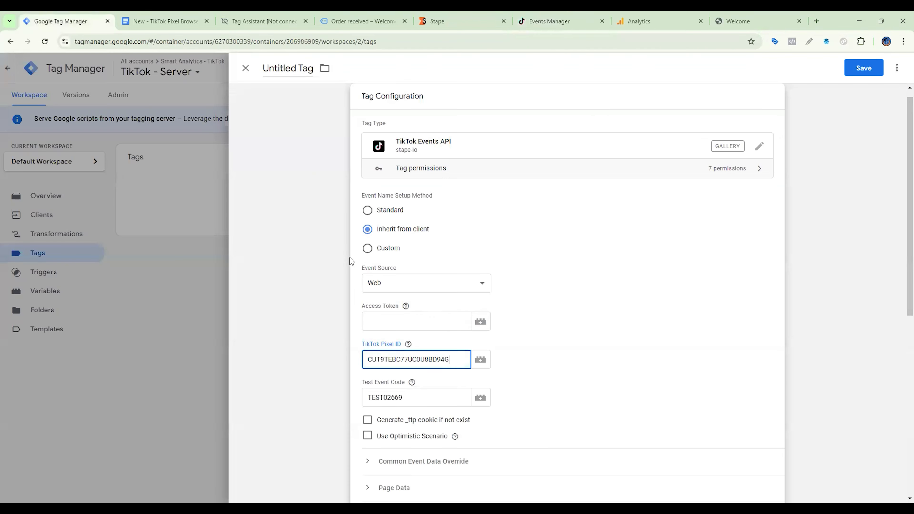
pyautogui.hotkey('shift', 'Tab')
pyautogui.hotkey('shift', 'Tab')
pyautogui.hotkey('ctrl', 'v')
pyautogui.scroll(-6, 352, 262)
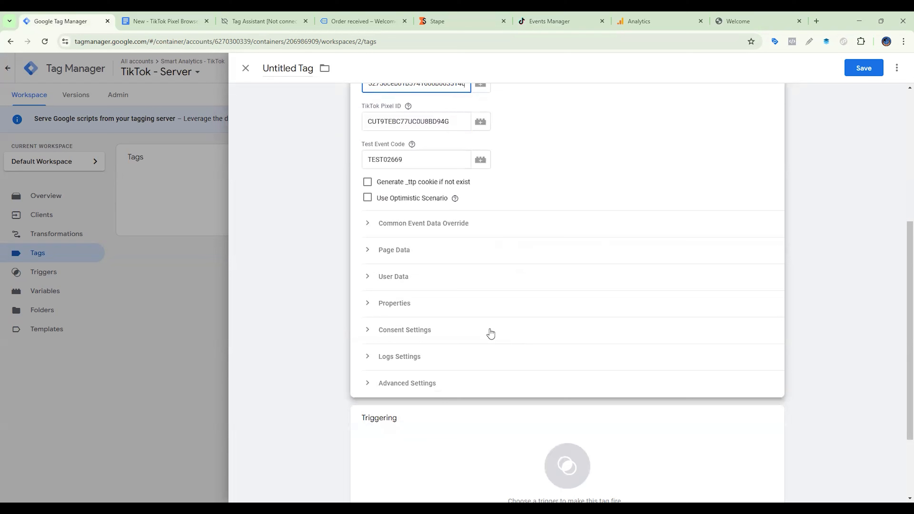
pyautogui.click(371, 184)
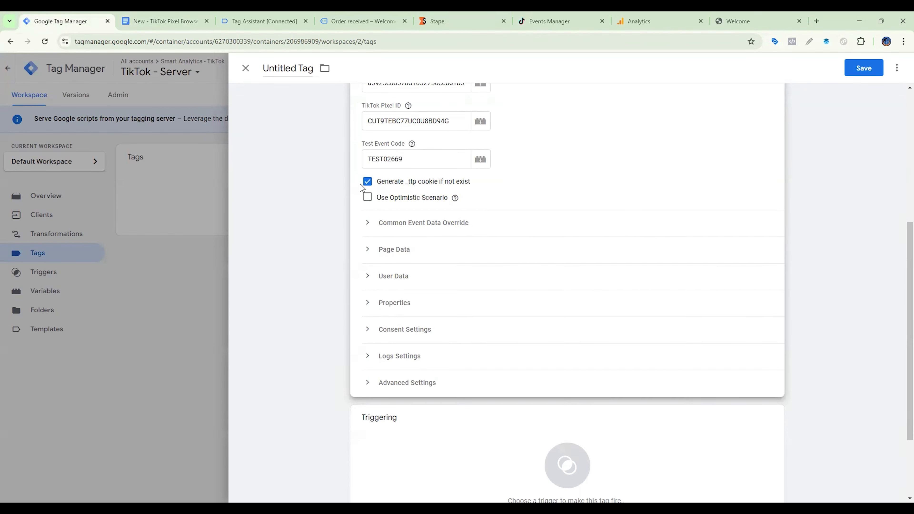
# Add a new Custom trigger to the tag that fires on Some Events, with an Event Name condition using matches RegEx
pyautogui.scroll(-3, 629, 316)
pyautogui.click(644, 355)
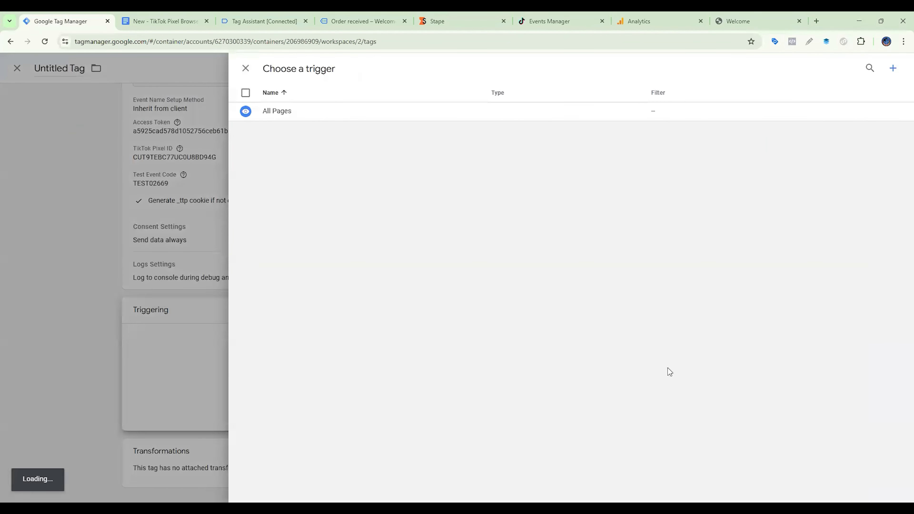
pyautogui.click(893, 69)
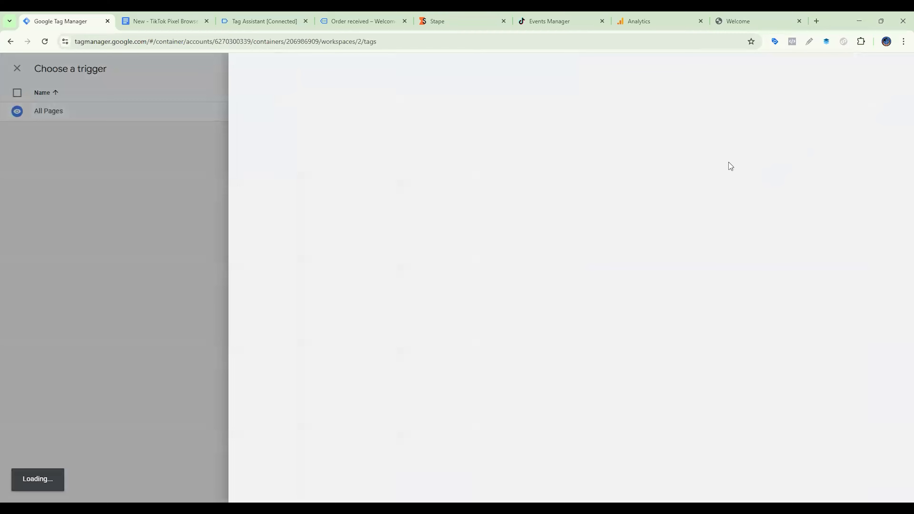
pyautogui.click(711, 163)
pyautogui.click(769, 97)
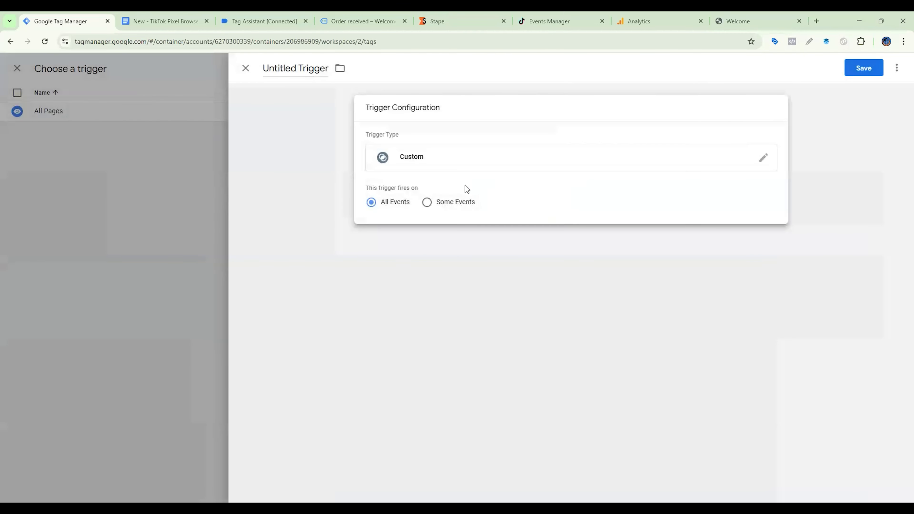
pyautogui.click(454, 202)
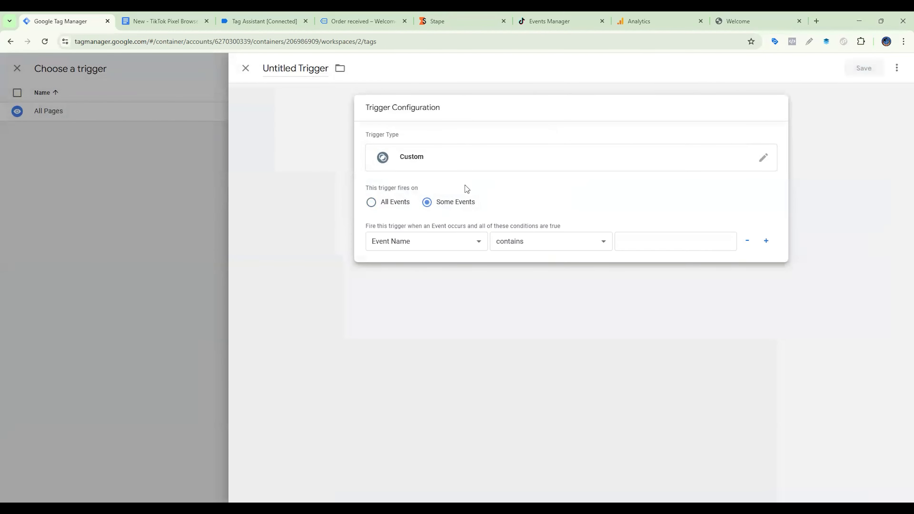
pyautogui.click(551, 242)
pyautogui.click(522, 307)
# Copy page_view|view_item|add_to_cart|begin_checkout|purchase from the Google Docs guide and enter it as the trigger's Event Name pattern in Tag Manager
pyautogui.click(165, 21)
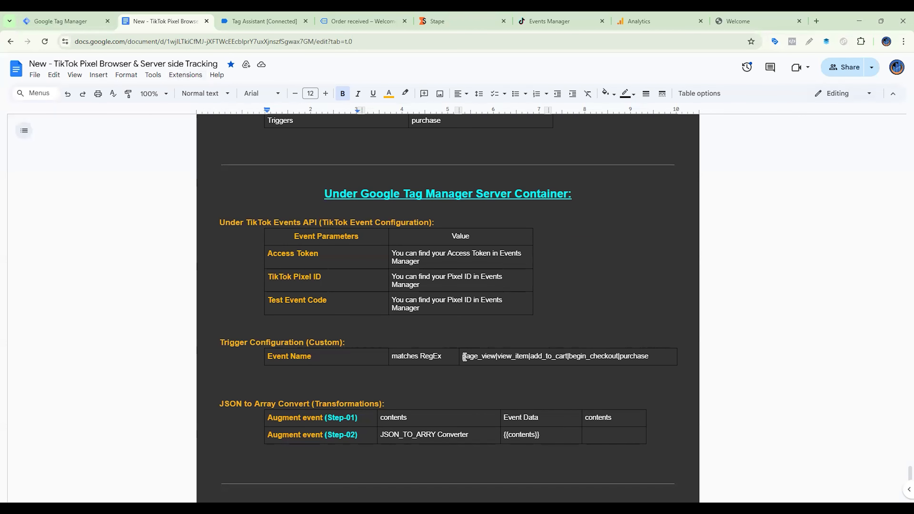
pyautogui.moveTo(465, 356); pyautogui.dragTo(653, 356)
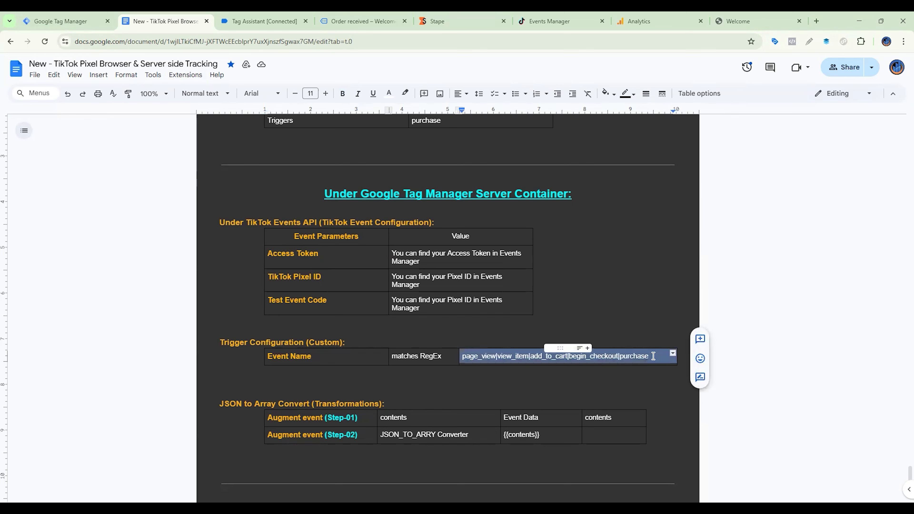
pyautogui.click(63, 21)
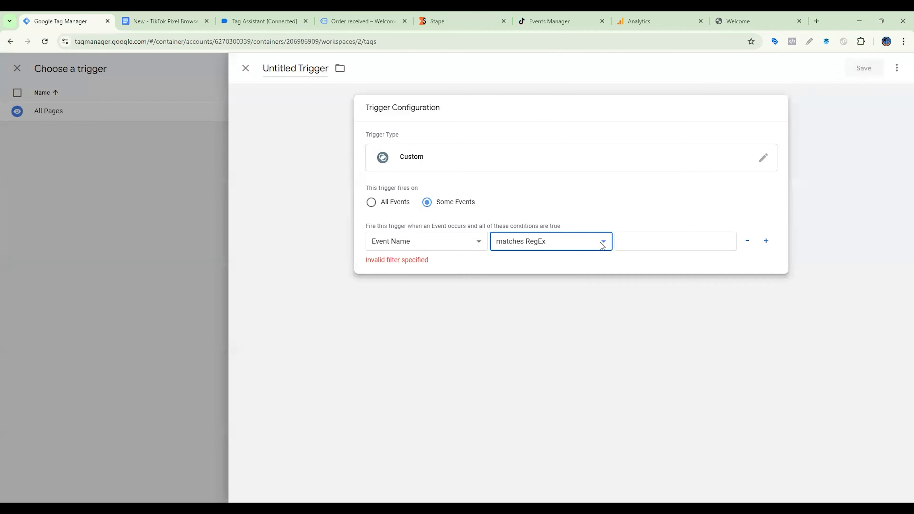
pyautogui.click(631, 239)
pyautogui.hotkey('ctrl', 'v')
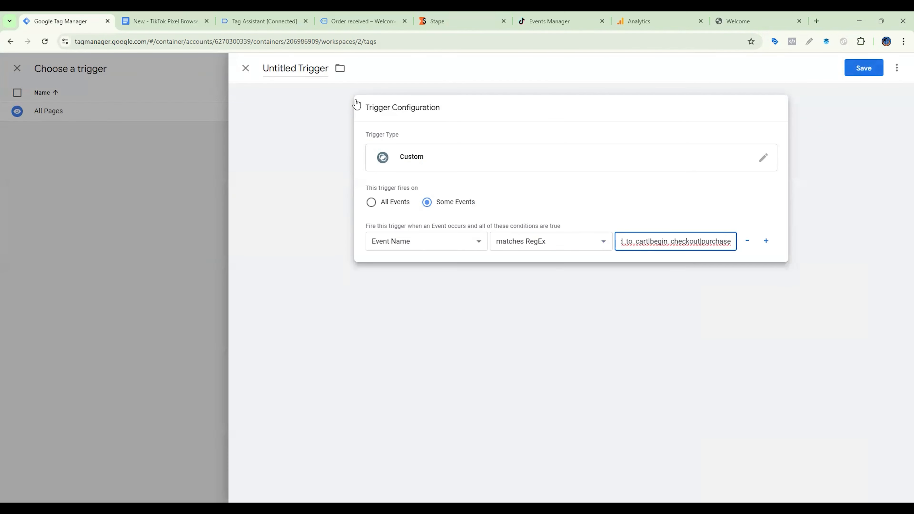
# Name the trigger Server - Trigger and save it
pyautogui.doubleClick(266, 68)
pyautogui.write('Server')
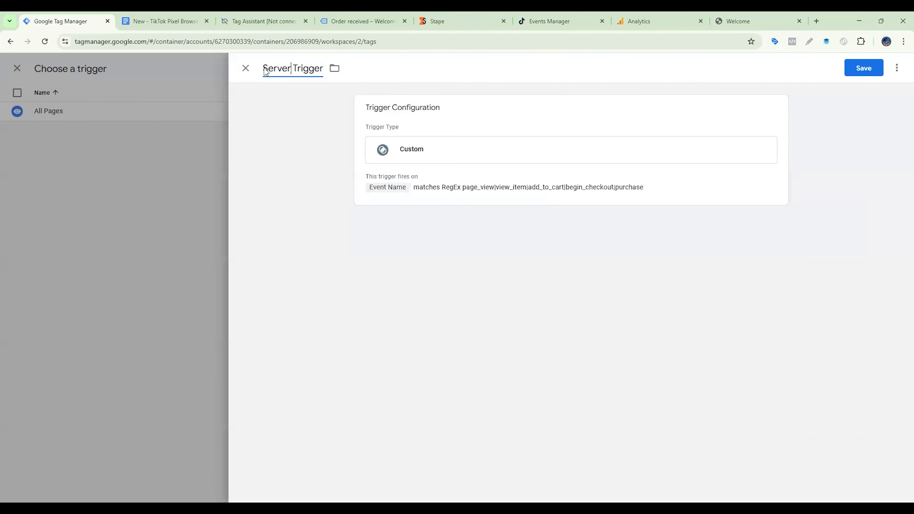
pyautogui.write(' -')
pyautogui.click(862, 74)
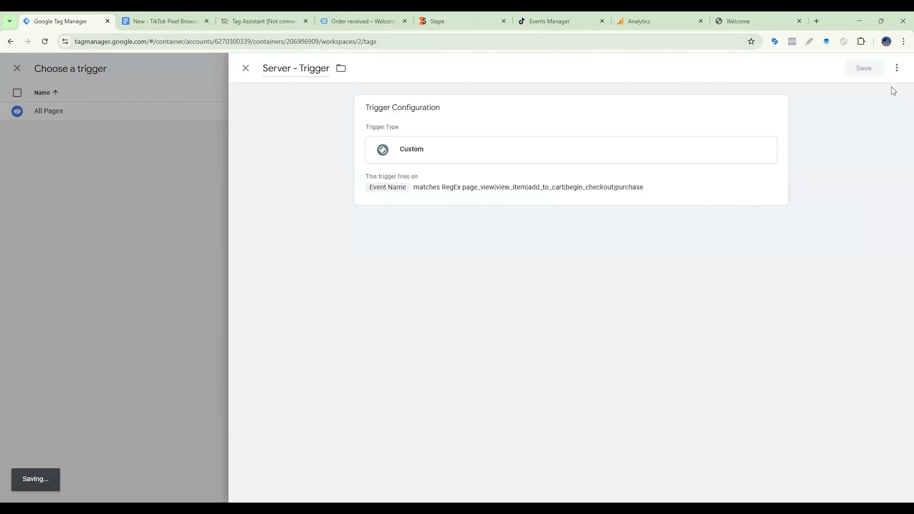
# Save the new server tag under the name TikTok Events API
pyautogui.click(866, 71)
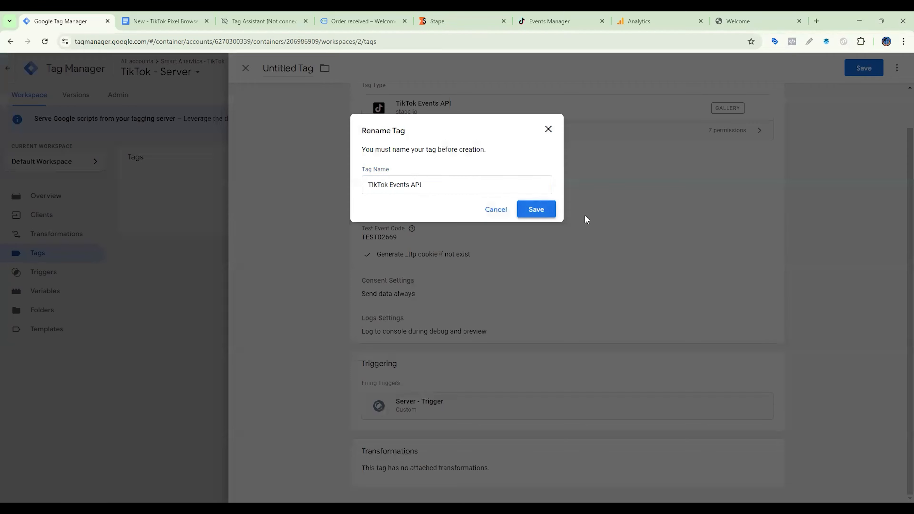
pyautogui.press('Return')
pyautogui.click(173, 21)
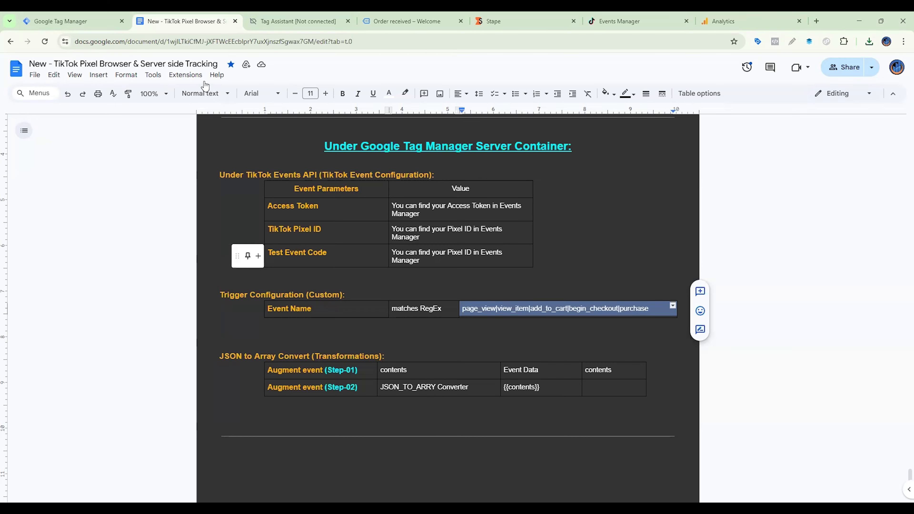
pyautogui.click(72, 21)
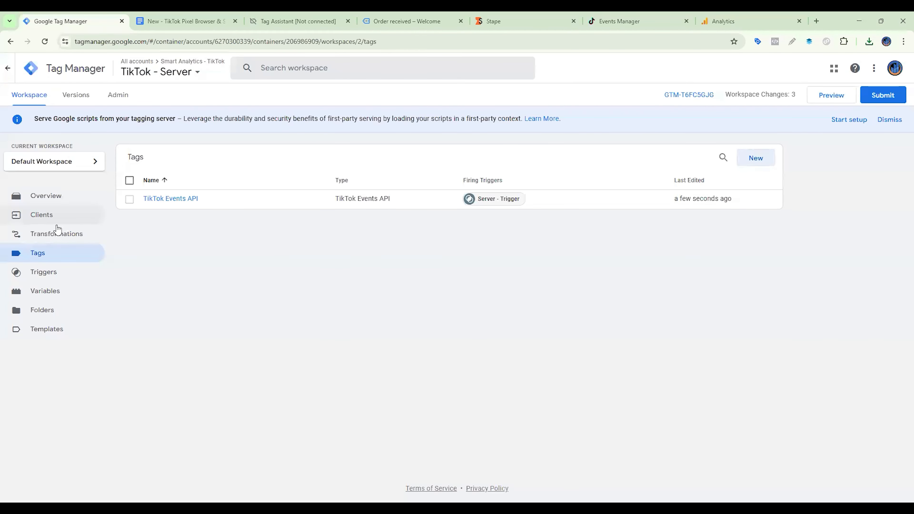
# Start an Augment event transformation and name its parameter contents, following the Google Docs guide
pyautogui.click(63, 237)
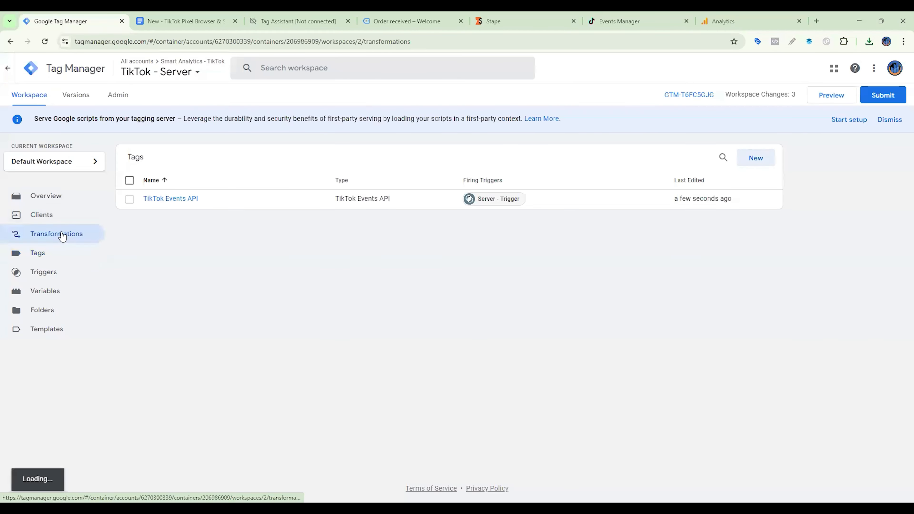
pyautogui.click(183, 21)
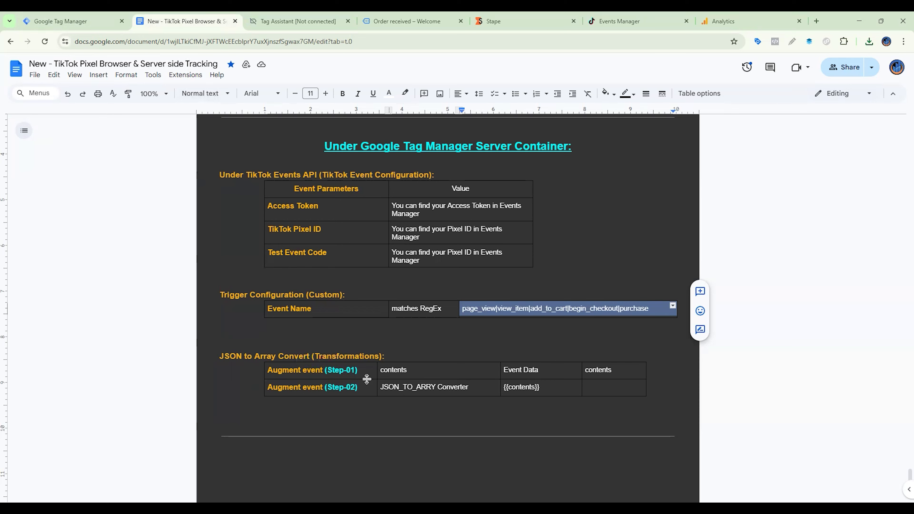
pyautogui.click(72, 21)
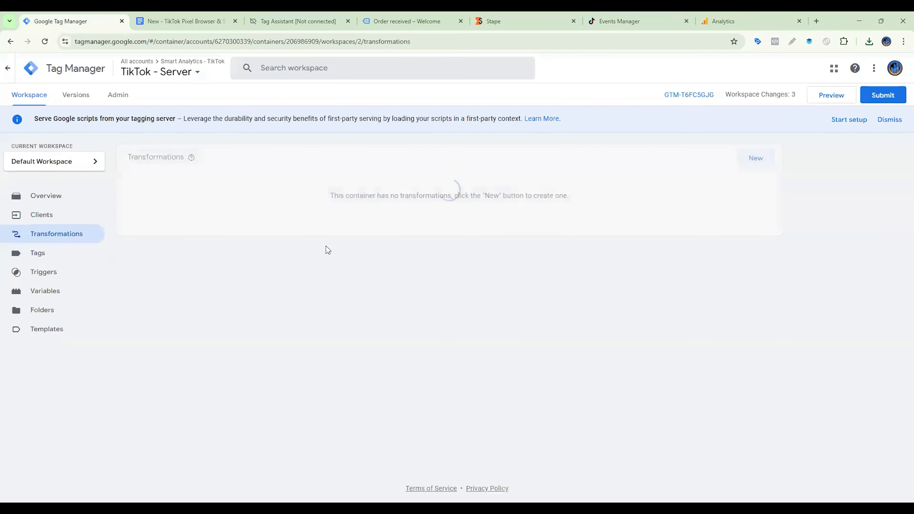
pyautogui.click(750, 163)
pyautogui.click(729, 164)
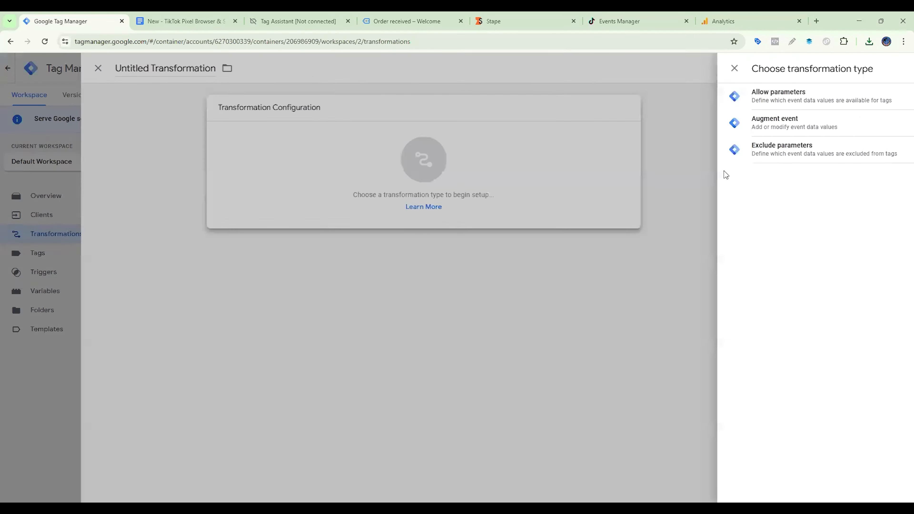
pyautogui.click(695, 127)
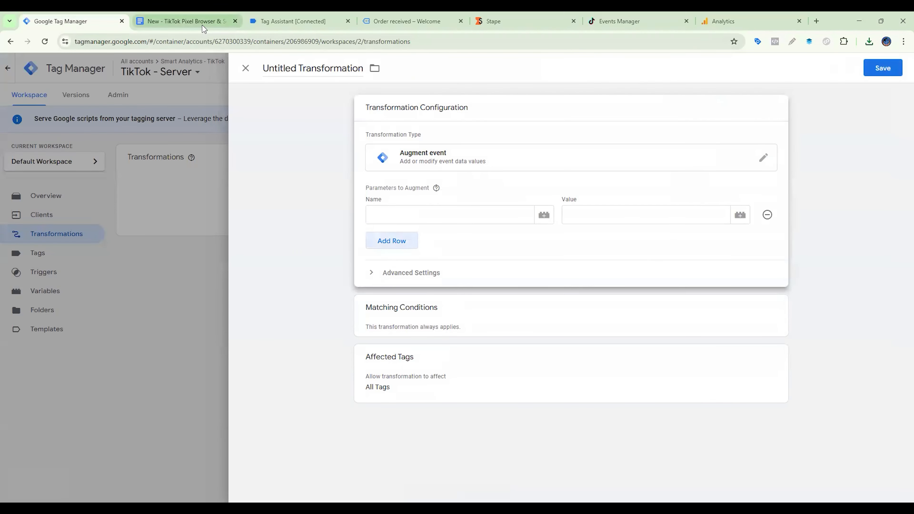
pyautogui.click(181, 21)
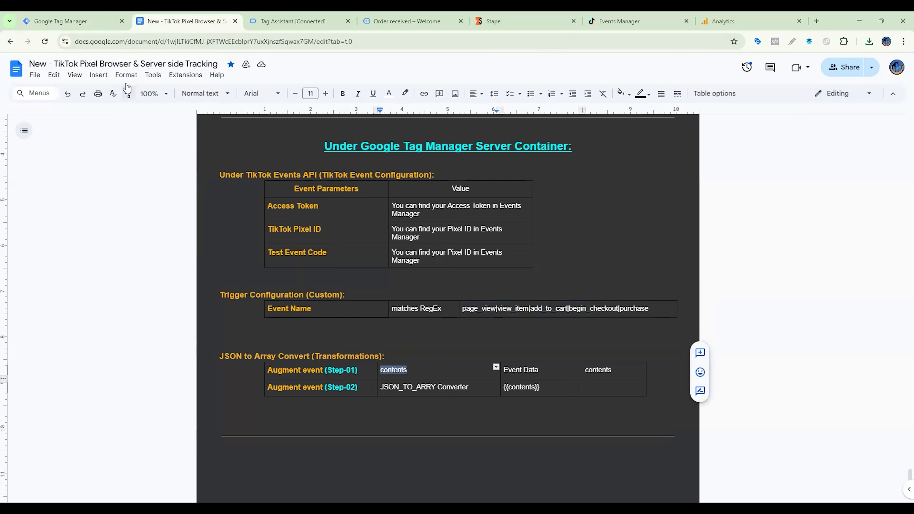
pyautogui.click(68, 21)
pyautogui.write('contents')
pyautogui.click(662, 215)
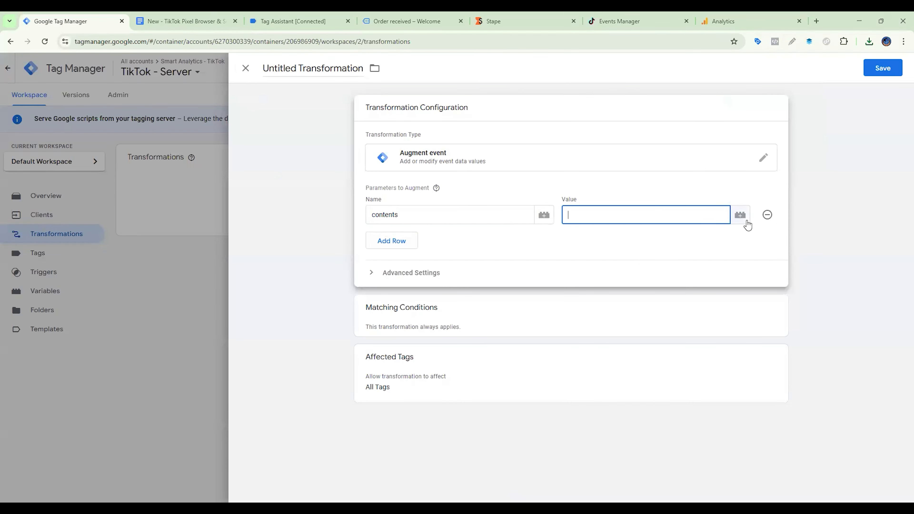
# Start a new variable of type Event Data for the parameter's value
pyautogui.click(747, 221)
pyautogui.click(897, 69)
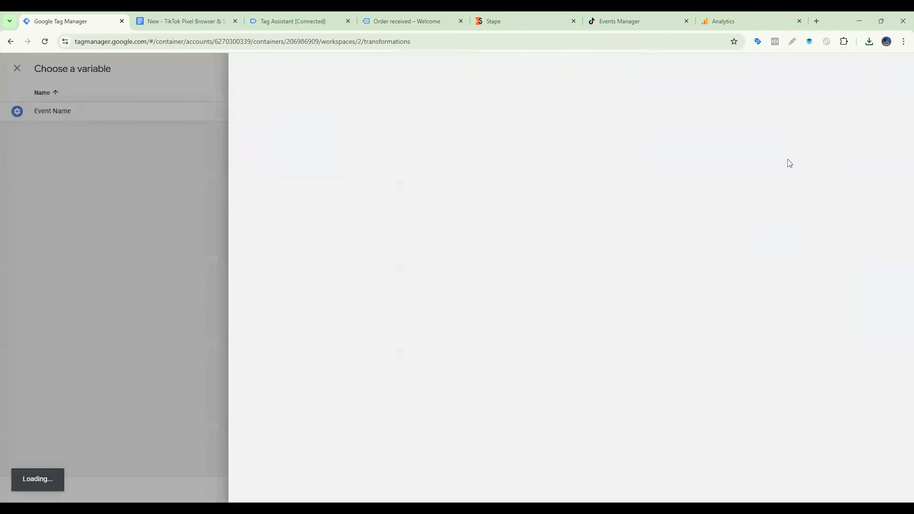
pyautogui.click(715, 202)
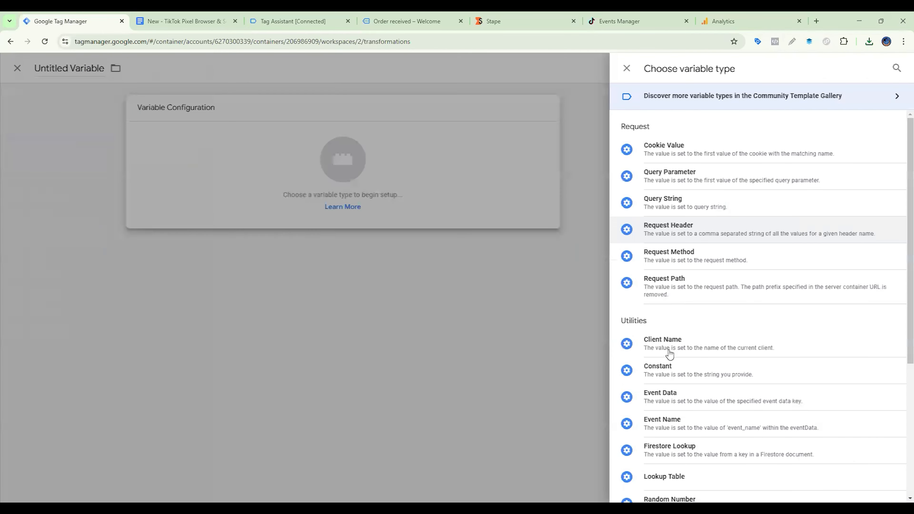
pyautogui.scroll(-2, 716, 380)
pyautogui.click(684, 304)
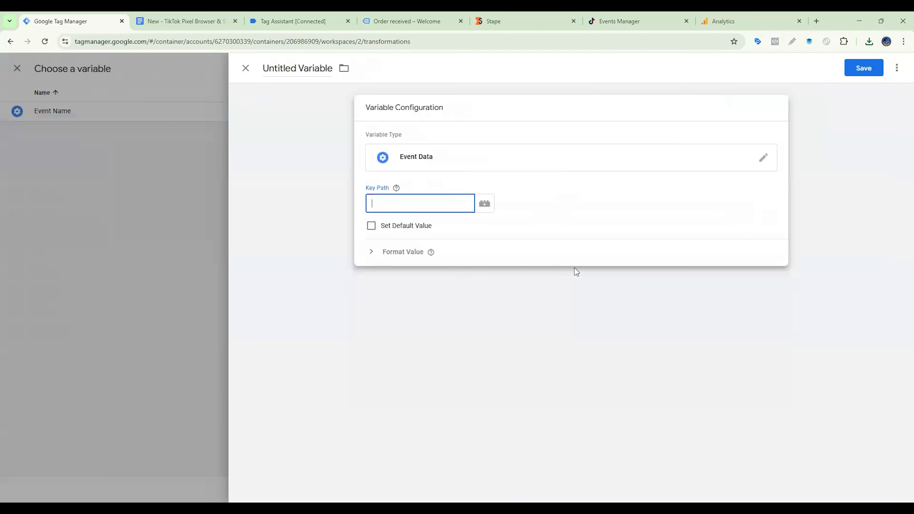
# Copy contents from the Google Docs guide, use it as the variable's Key Path and name in Tag Manager, and save the variable
pyautogui.hotkey('ctrl', 'Tab')
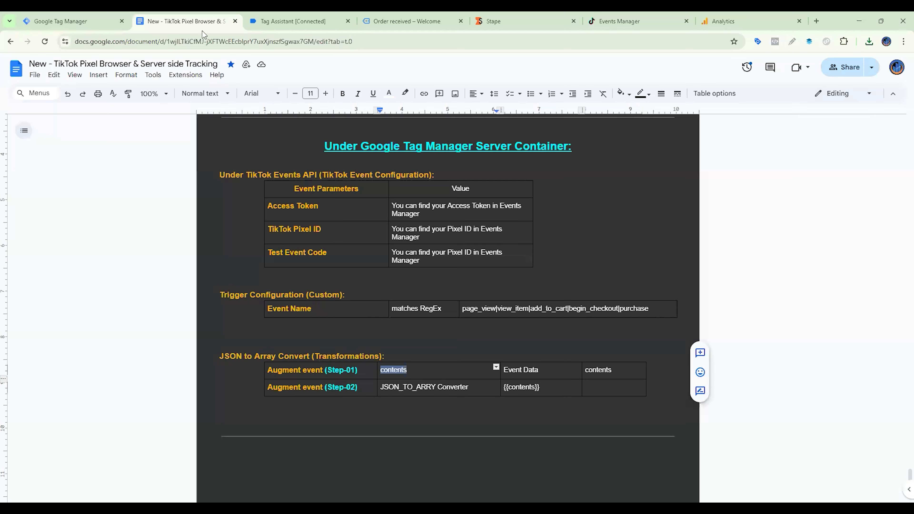
pyautogui.doubleClick(598, 370)
pyautogui.hotkey('ctrl', 'c')
pyautogui.hotkey('ctrl', 'shift', 'Tab')
pyautogui.hotkey('ctrl', 'v')
pyautogui.click(312, 71)
pyautogui.hotkey('ctrl', 'v')
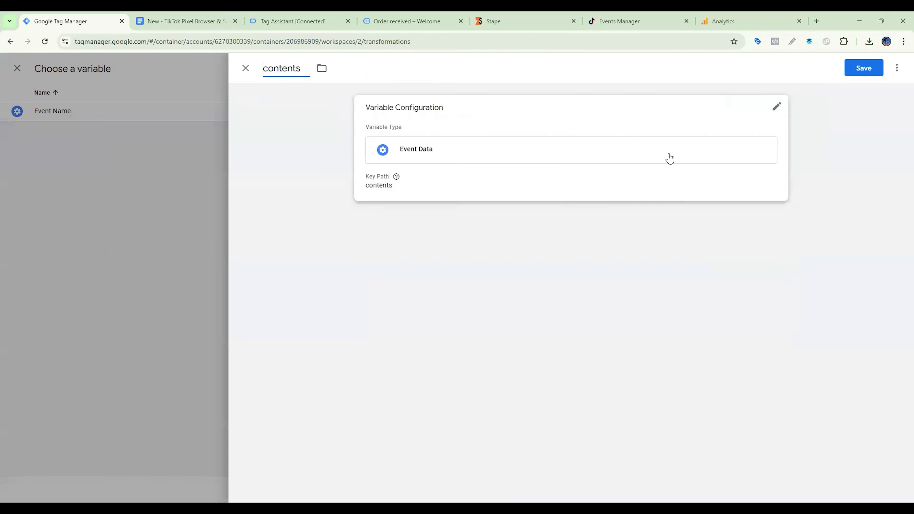
pyautogui.click(871, 76)
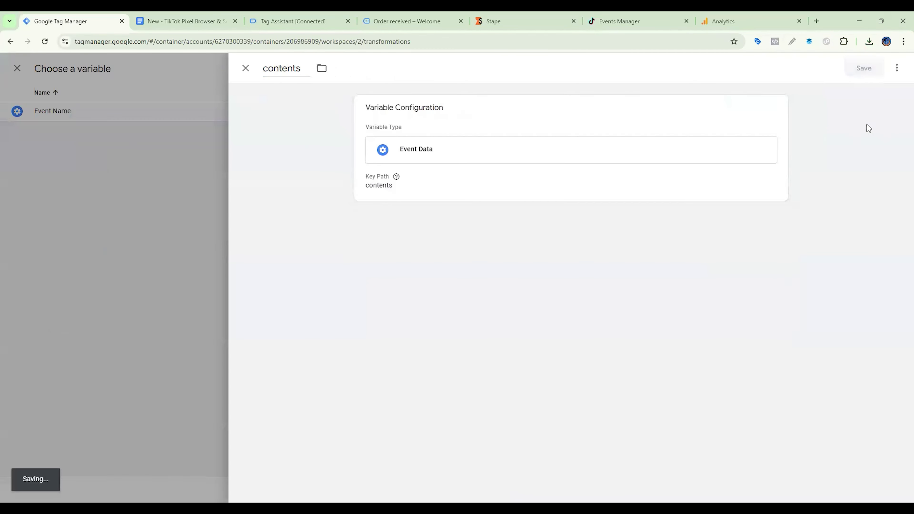
# Clear the parameter's value and discard the unsaved transformation
pyautogui.press('BackSpace')
pyautogui.click(740, 215)
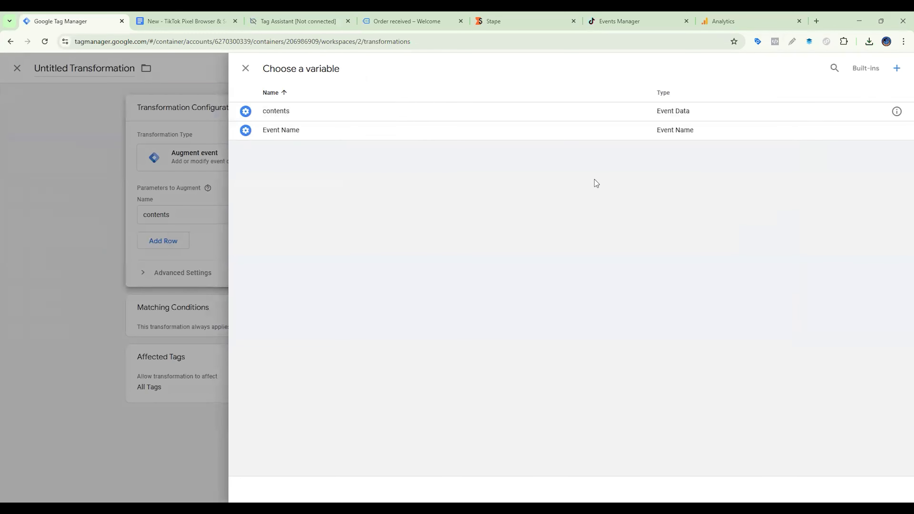
pyautogui.click(164, 251)
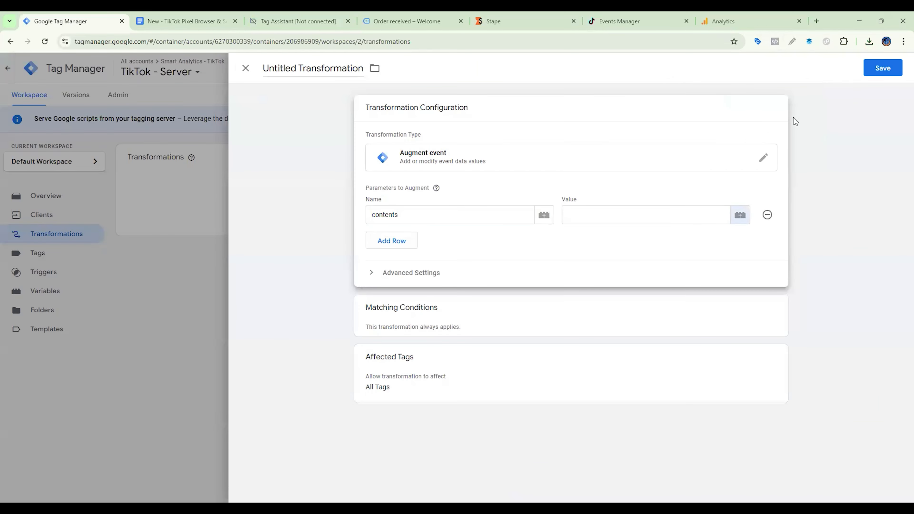
pyautogui.click(248, 78)
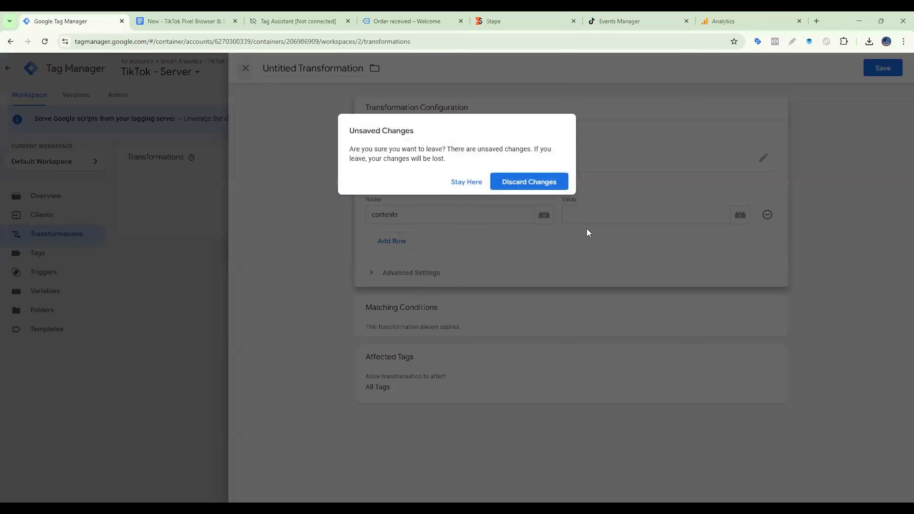
pyautogui.click(541, 182)
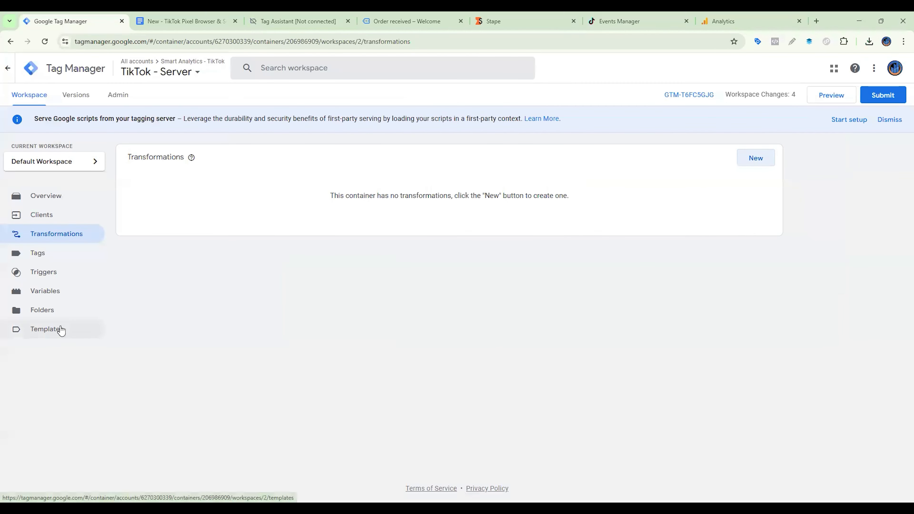
# Create a variable template by importing the JSON_TO_ARRY Converter template, save it and close the template editor
pyautogui.click(61, 330)
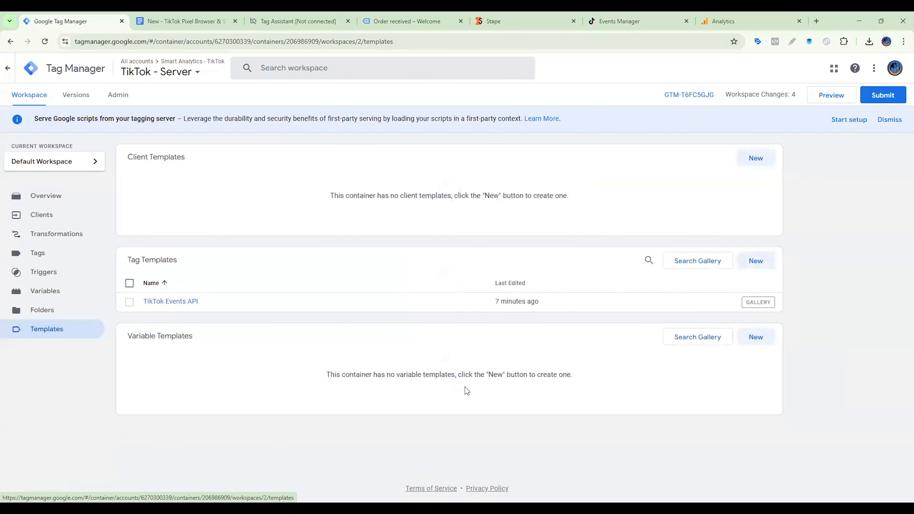
pyautogui.click(763, 339)
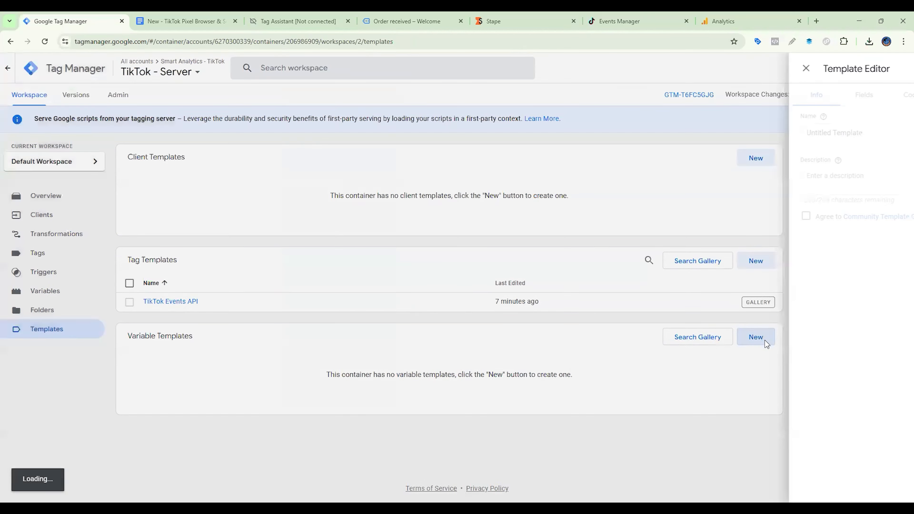
pyautogui.click(901, 68)
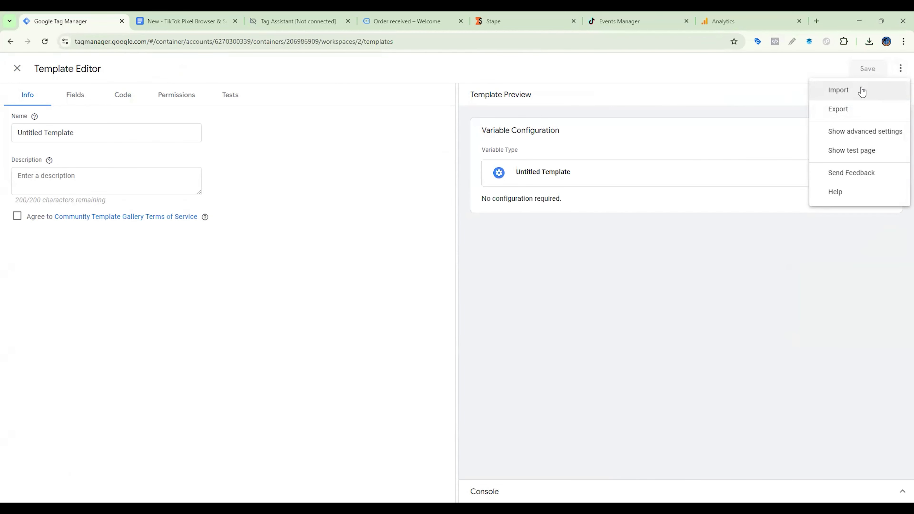
pyautogui.click(839, 90)
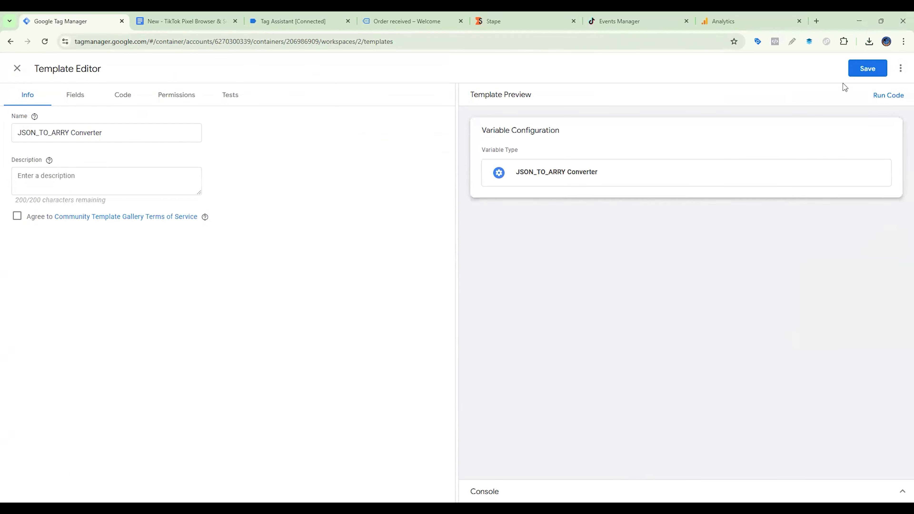
pyautogui.click(861, 70)
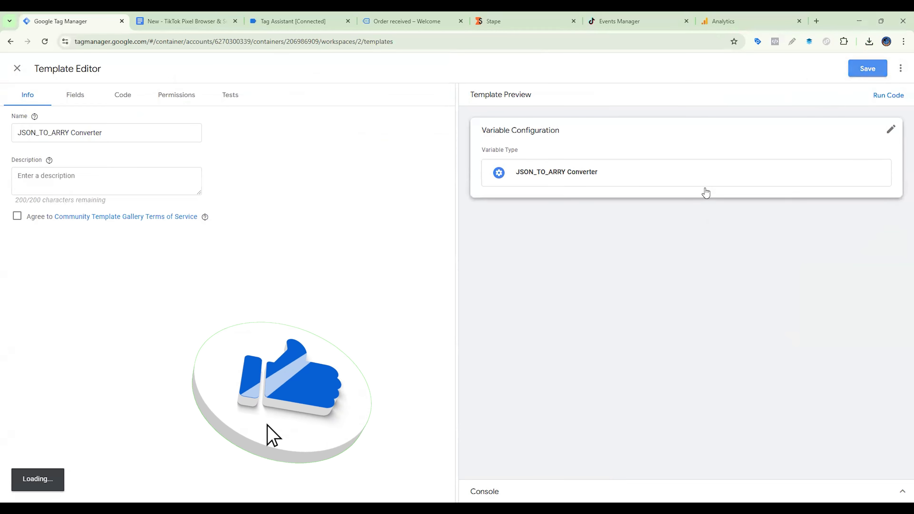
pyautogui.click(26, 74)
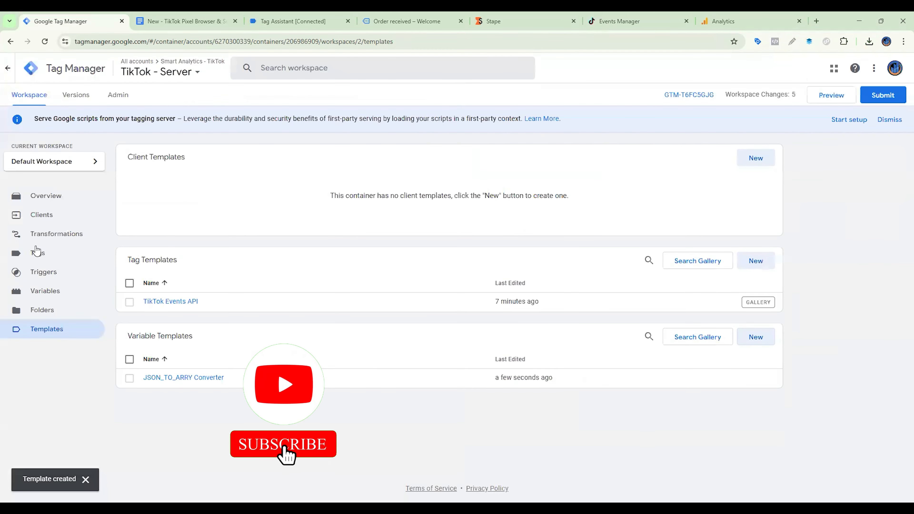
# Start a new Augment event transformation with a parameter named contents
pyautogui.click(57, 235)
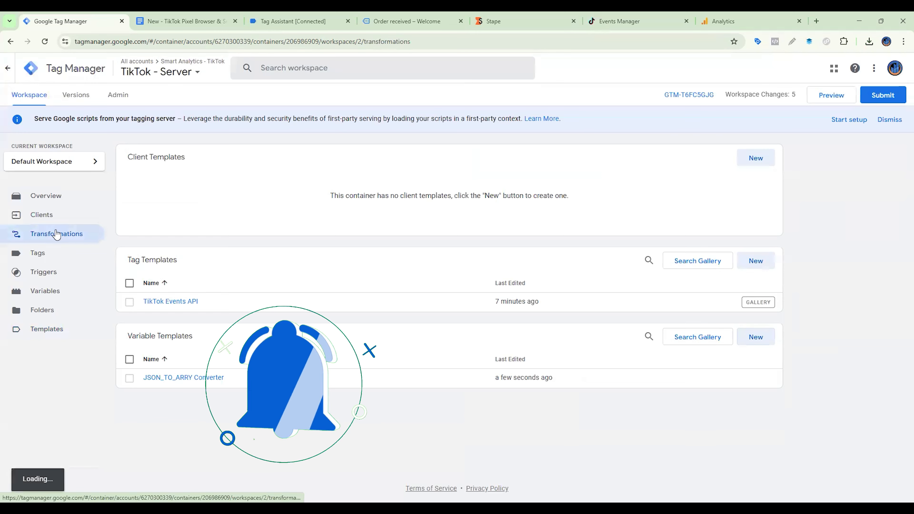
pyautogui.click(755, 159)
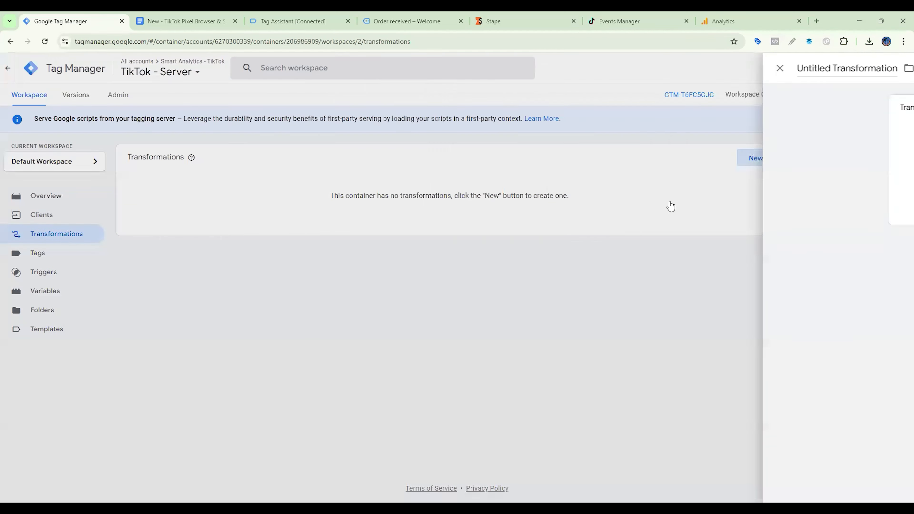
pyautogui.click(646, 154)
pyautogui.click(757, 119)
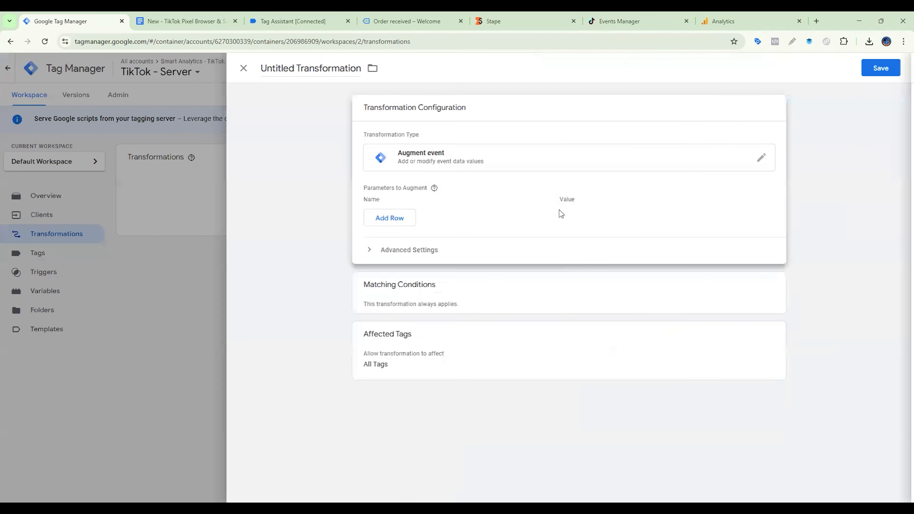
pyautogui.write('contents')
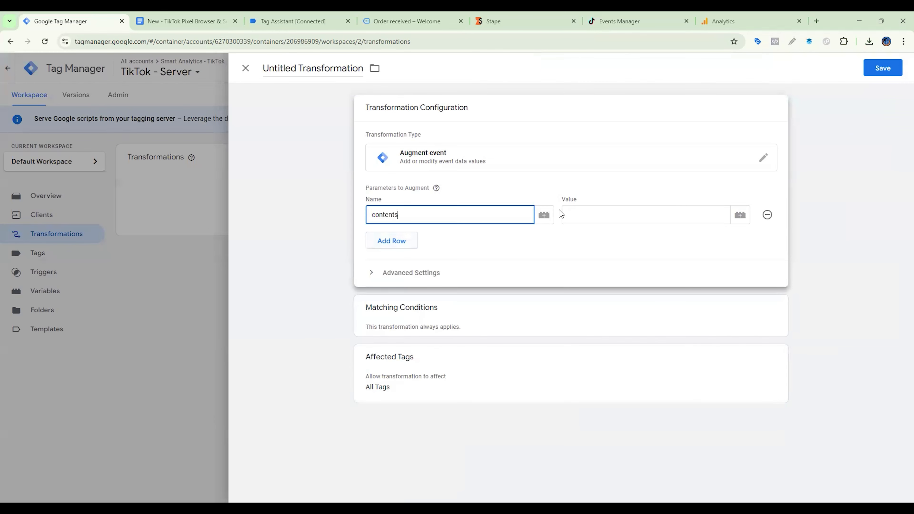
# Start a new JSON_TO_ARRY Converter variable for the parameter's value and set its JSON Value to {{contents}}
pyautogui.click(567, 215)
pyautogui.click(740, 215)
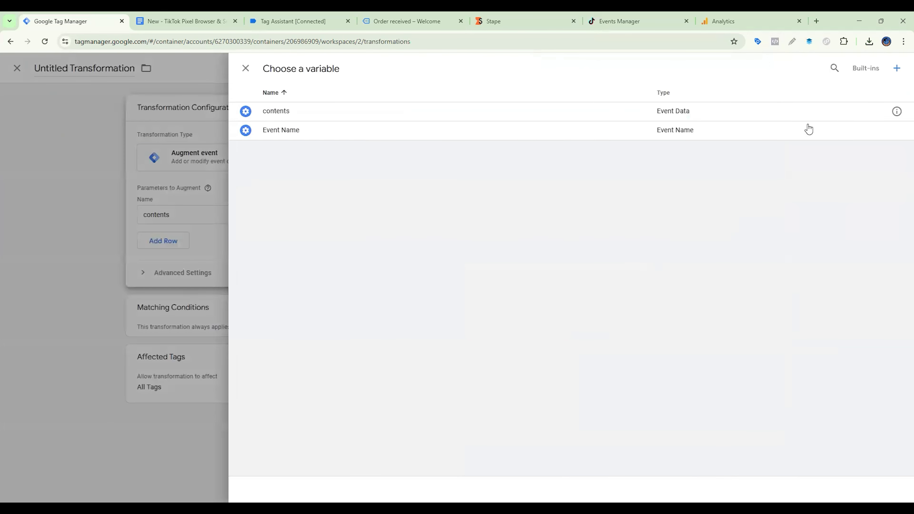
pyautogui.click(897, 68)
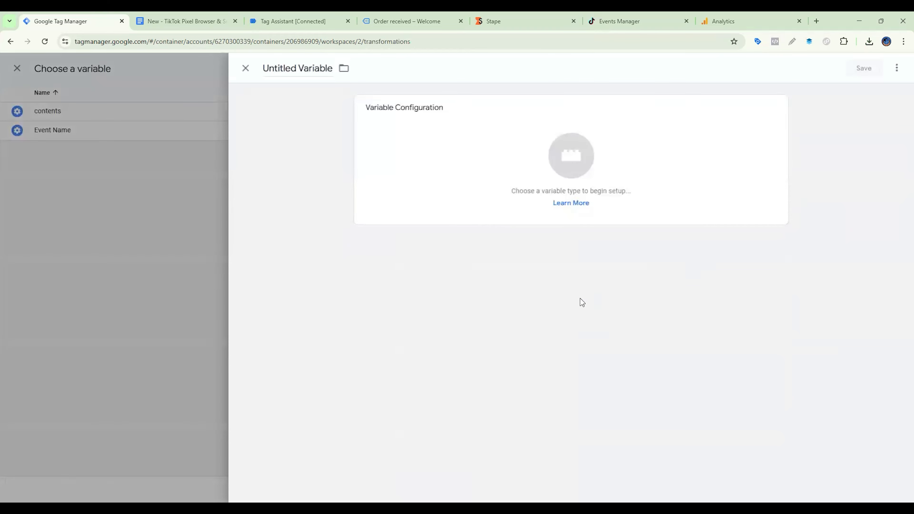
pyautogui.click(645, 205)
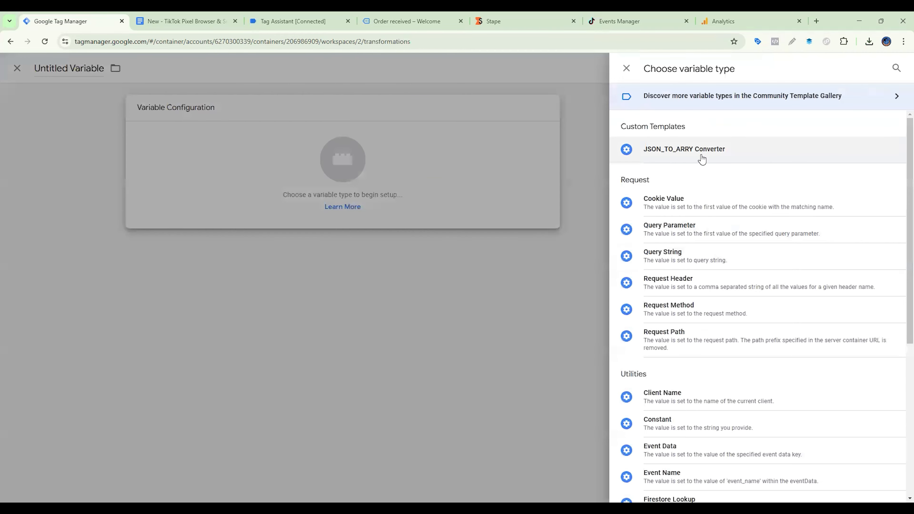
pyautogui.click(731, 151)
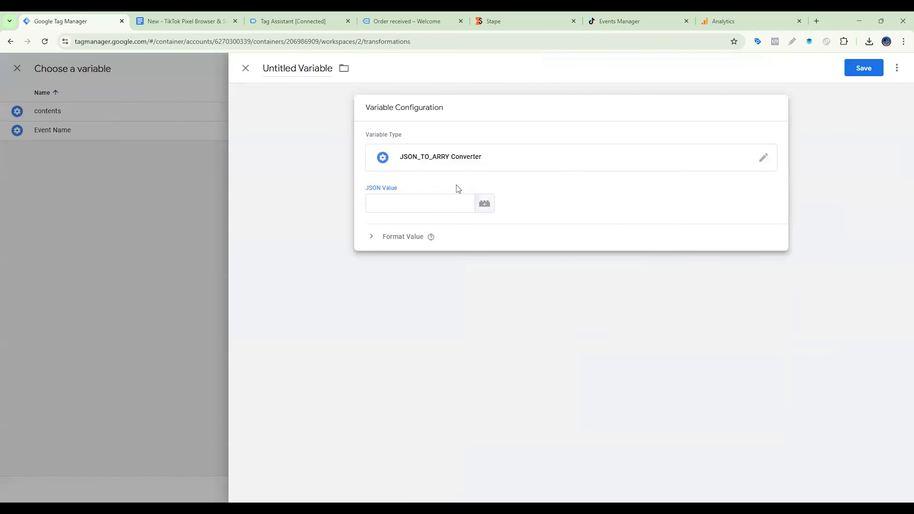
pyautogui.click(485, 204)
pyautogui.click(288, 112)
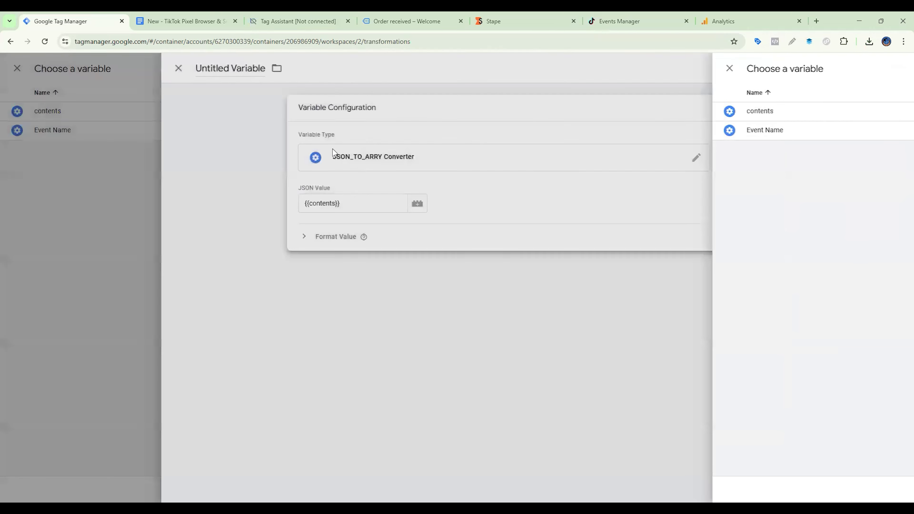
# Save the variable as JSON_TO_ARRY Converter, and save the transformation under the name Array -Transformation
pyautogui.click(855, 72)
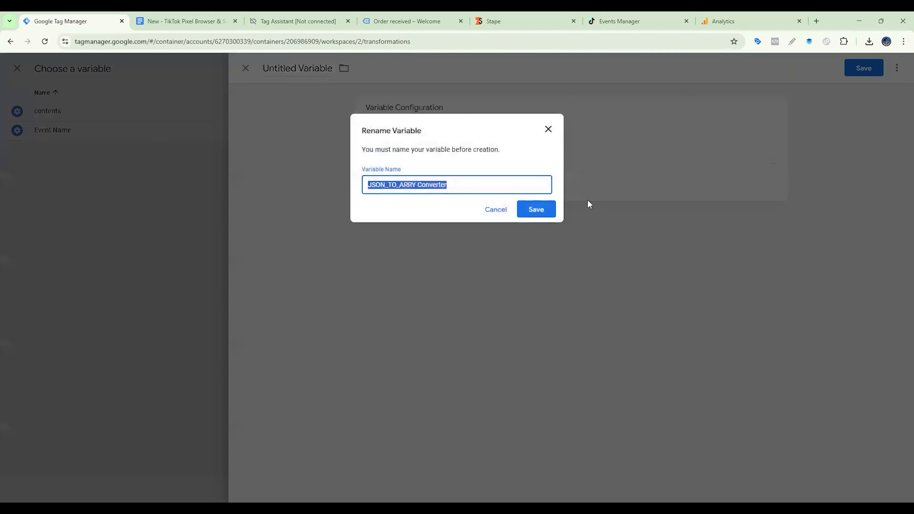
pyautogui.press('Return')
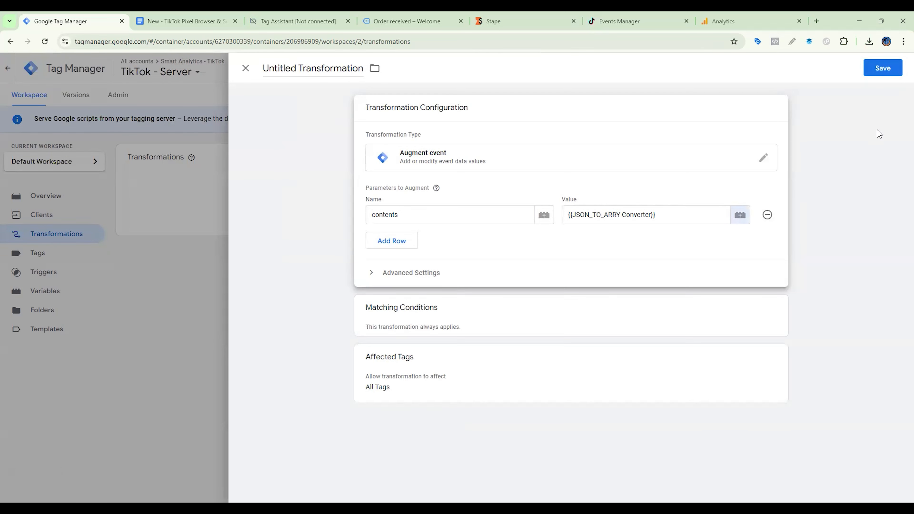
pyautogui.click(332, 96)
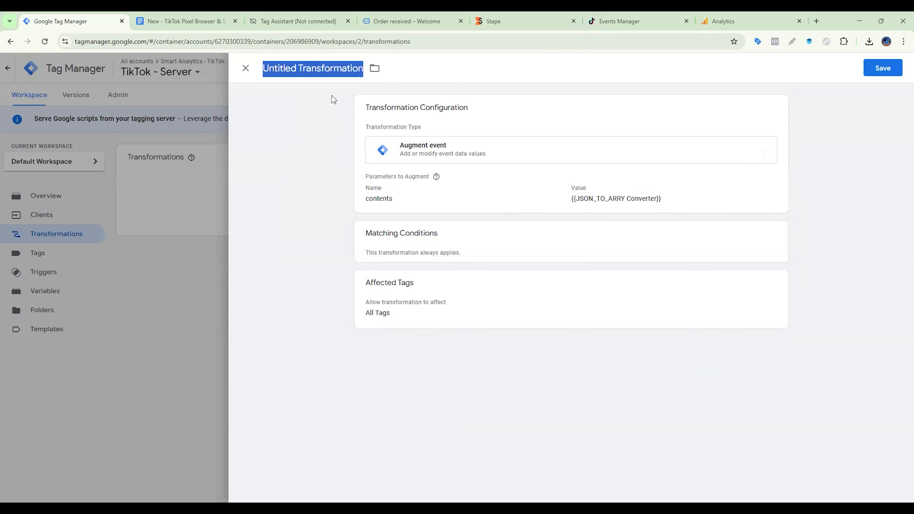
pyautogui.doubleClick(265, 68)
pyautogui.write('Array -')
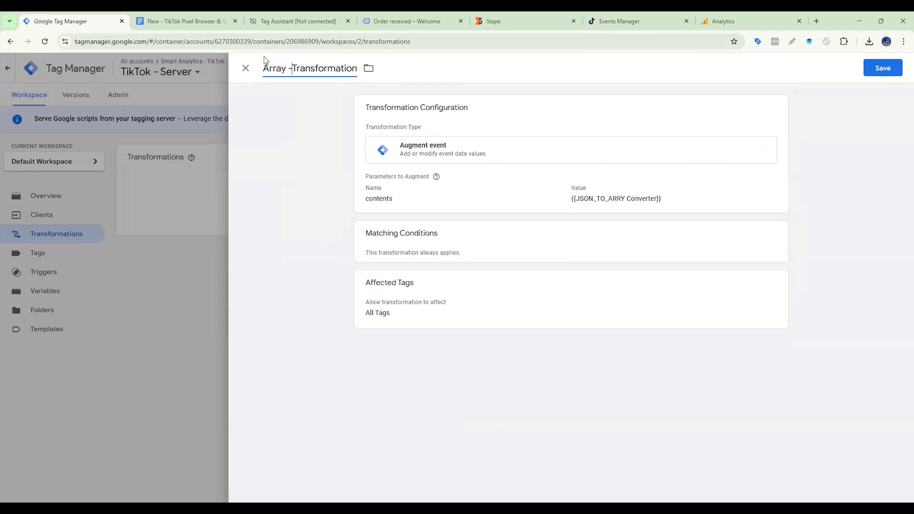
pyautogui.click(868, 69)
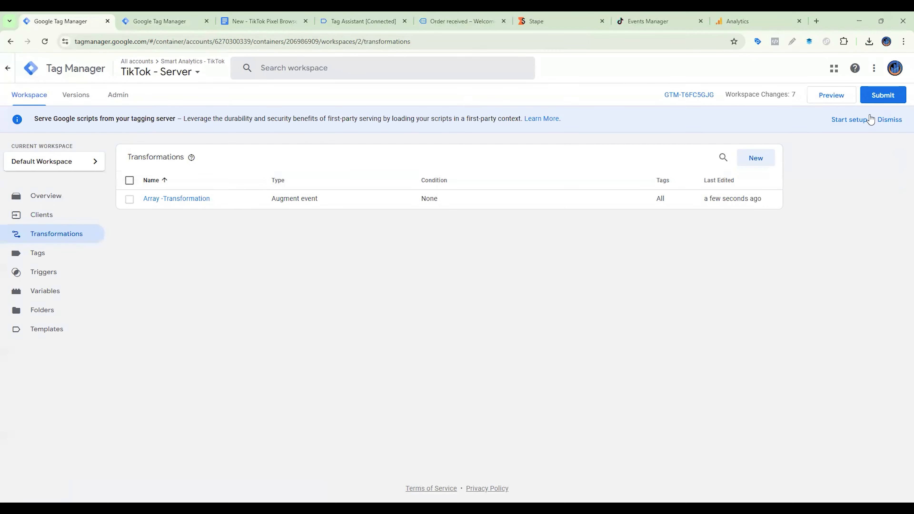
# Start preview mode for both the TikTok - Server and the TikTok - Web containers
pyautogui.click(837, 102)
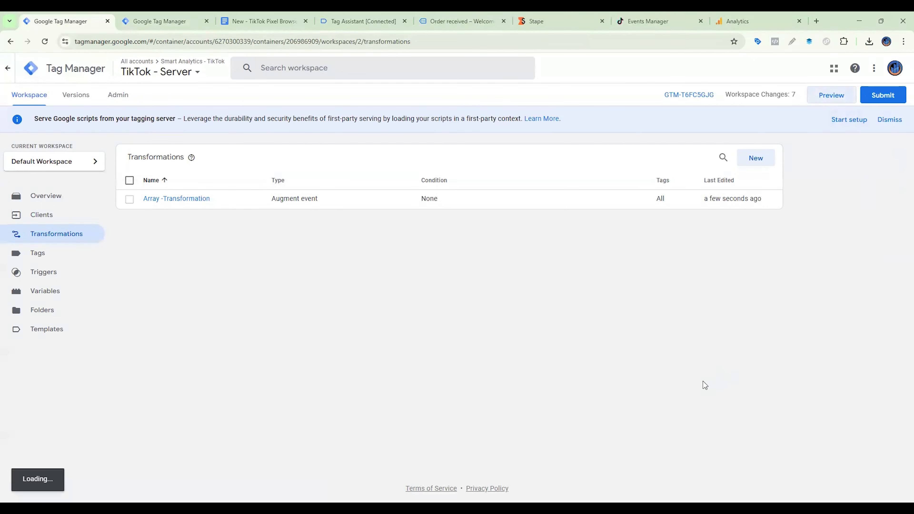
pyautogui.click(231, 16)
pyautogui.click(816, 100)
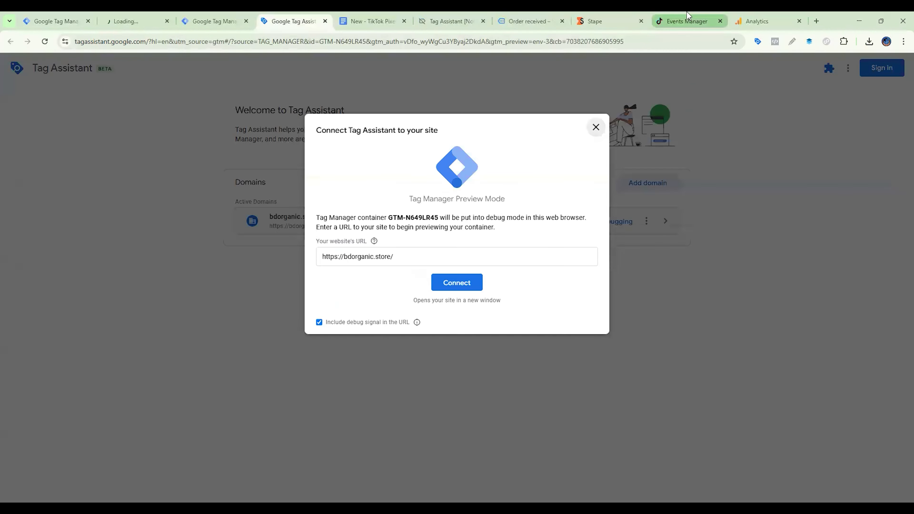
# Switch to TikTok Events Manager and open the test events of the Smart Analytics - Pixel
pyautogui.click(688, 14)
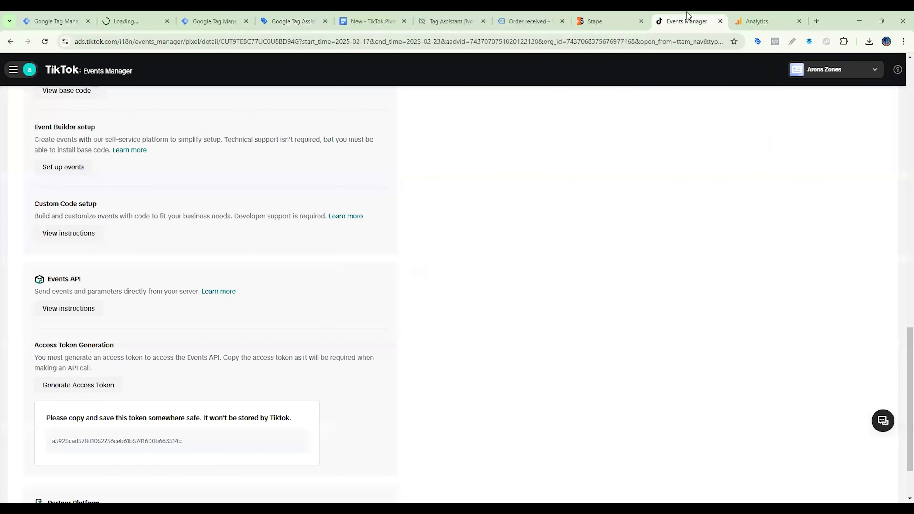
pyautogui.scroll(15, 144, 290)
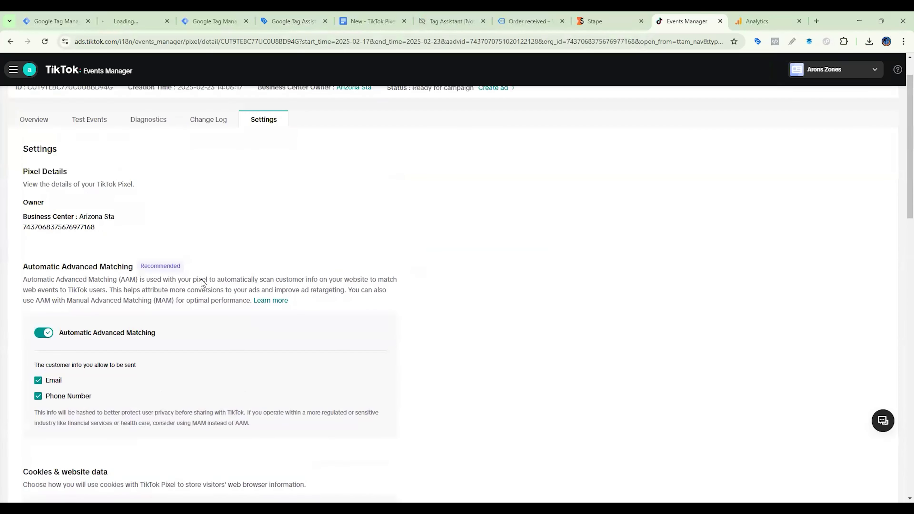
pyautogui.click(86, 164)
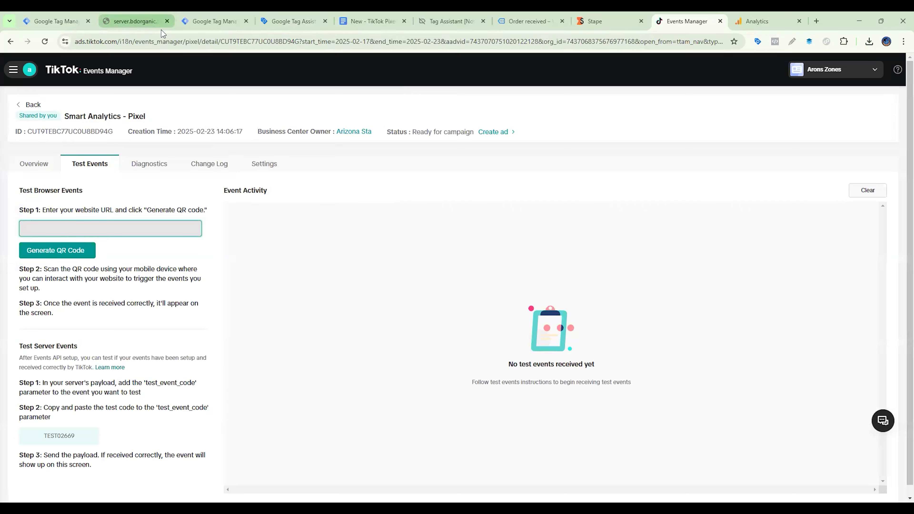
pyautogui.click(136, 21)
pyautogui.click(526, 21)
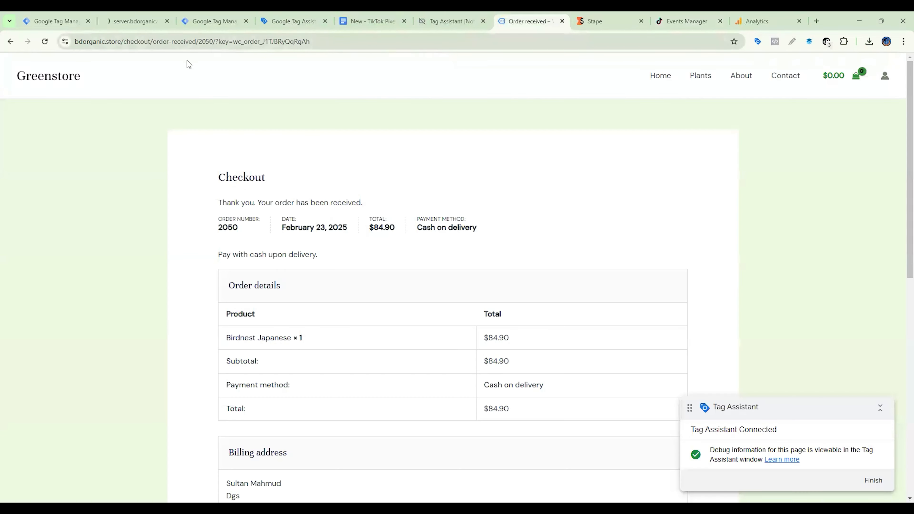
pyautogui.doubleClick(122, 41)
pyautogui.hotkey('ctrl', 'c')
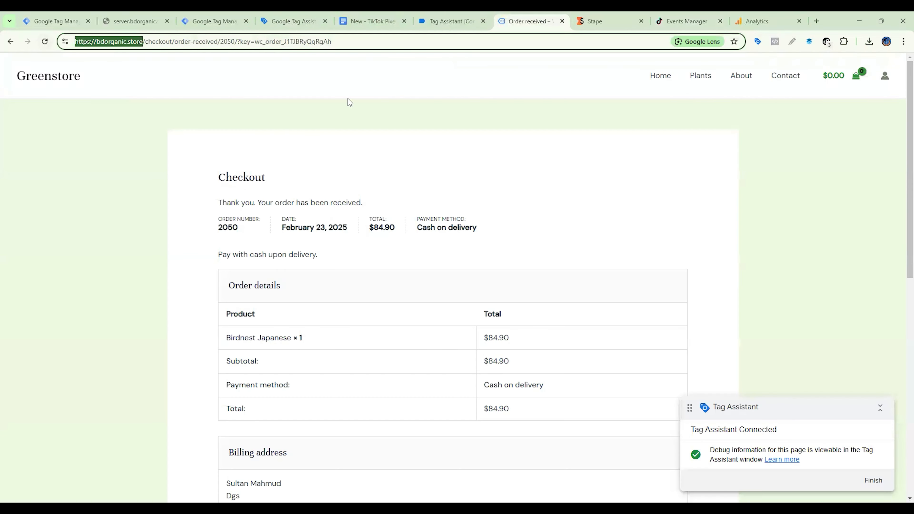
pyautogui.click(687, 21)
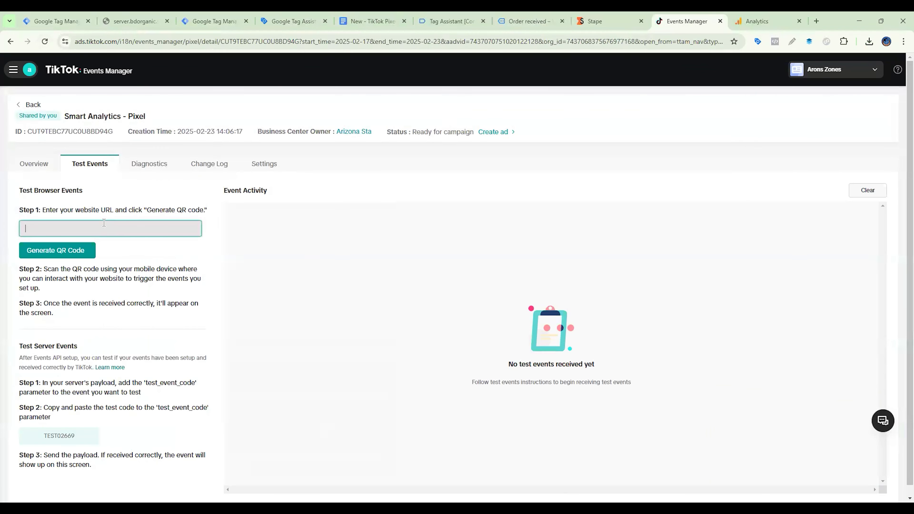
pyautogui.hotkey('ctrl', 'v')
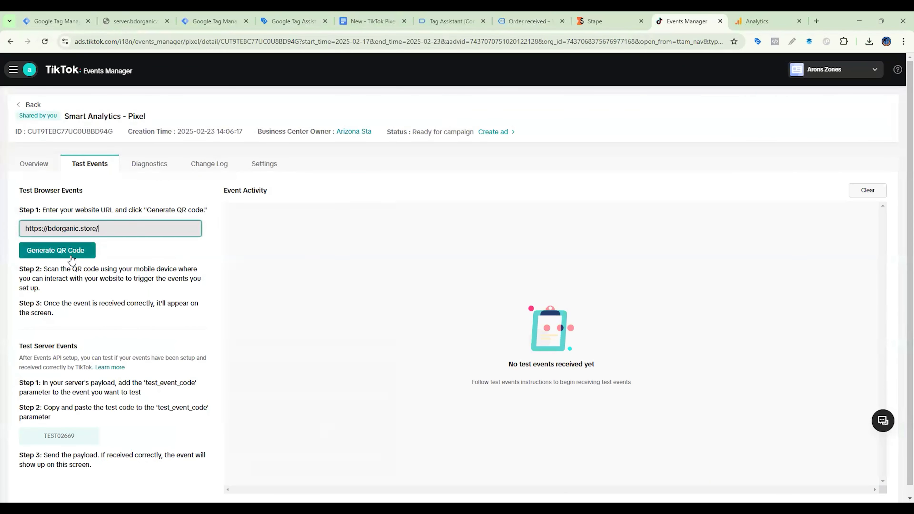
pyautogui.click(67, 256)
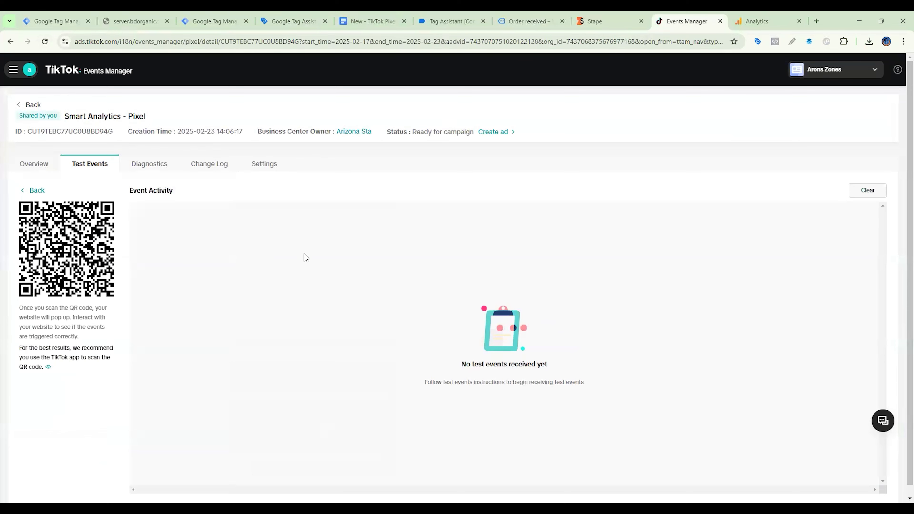
# Install the QR Code Reader extension linked under the tracking document's useful extensions, pin it and close its welcome page
pyautogui.click(371, 21)
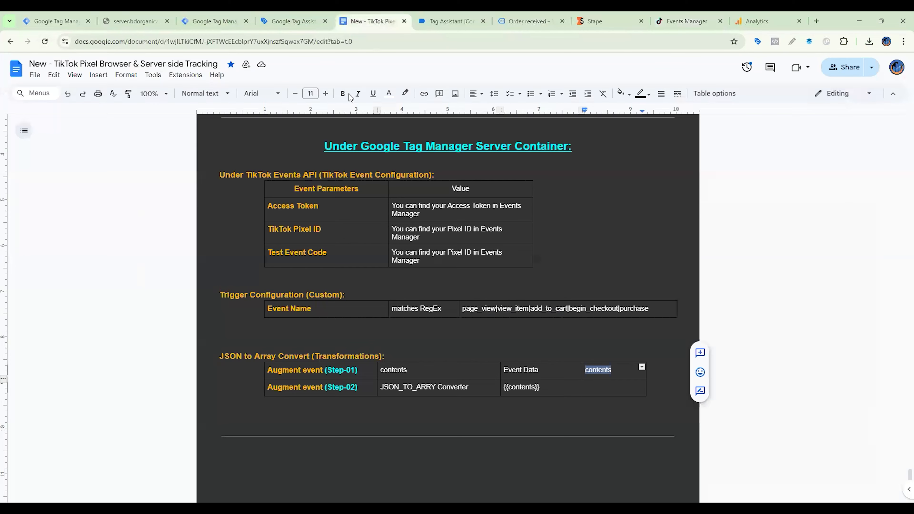
pyautogui.scroll(20, 365, 206)
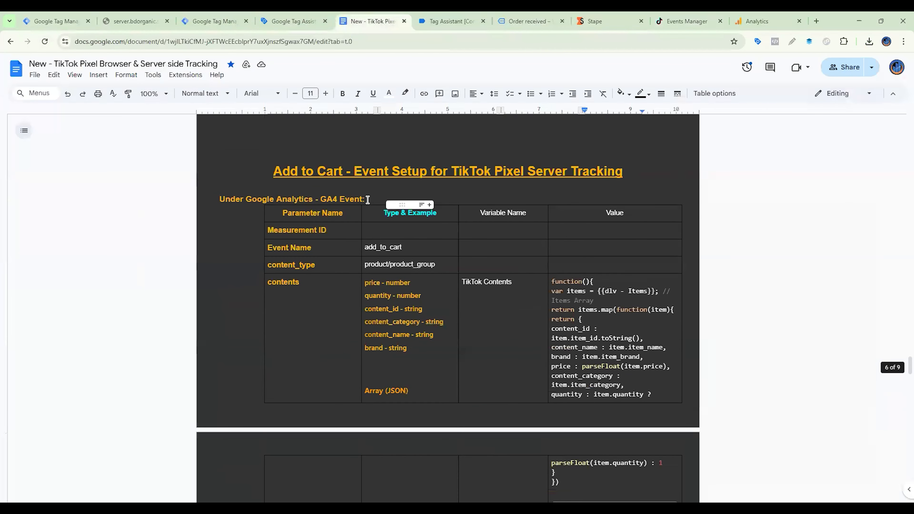
pyautogui.scroll(20, 368, 200)
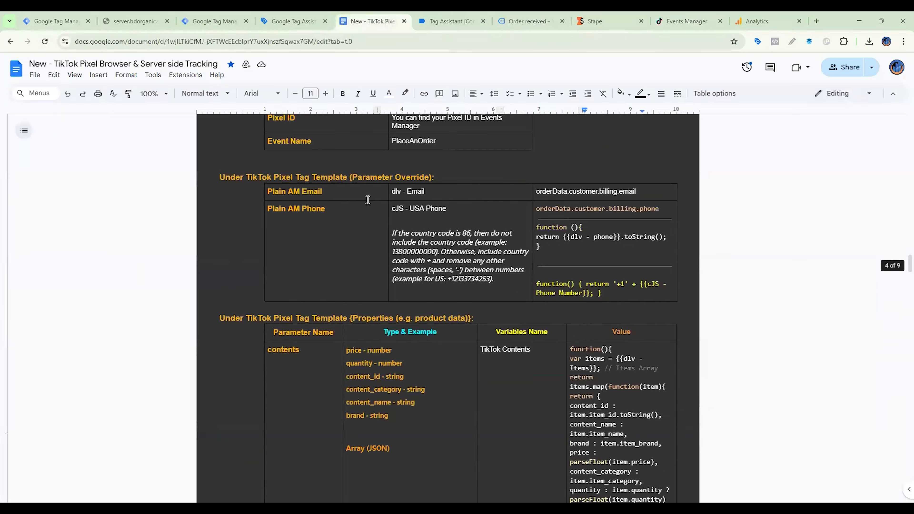
pyautogui.scroll(15, 368, 200)
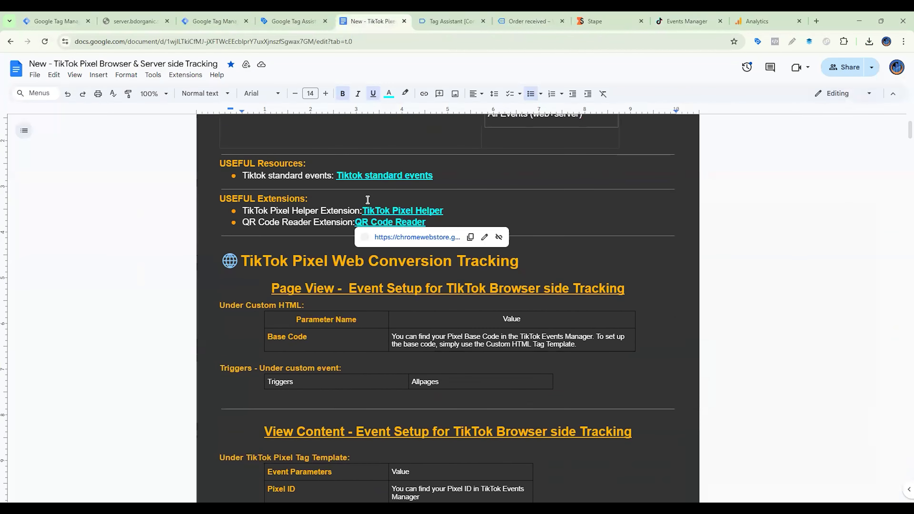
pyautogui.click(417, 237)
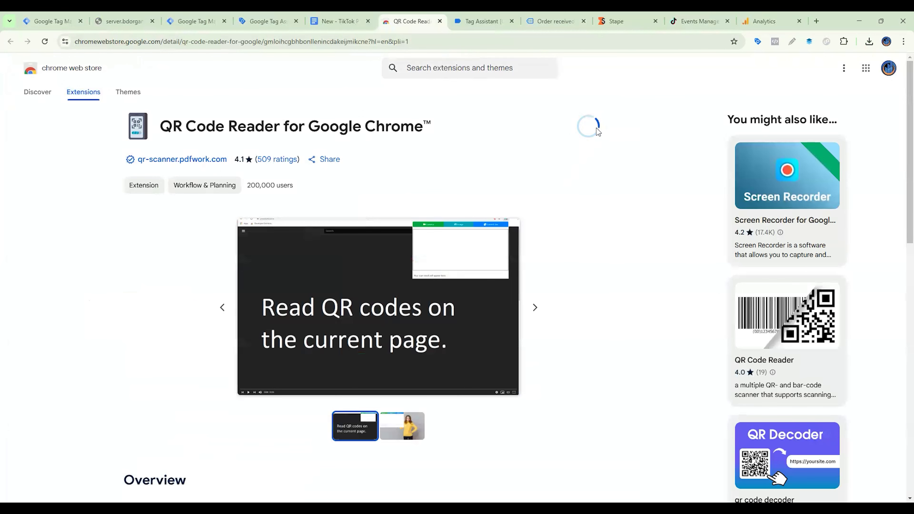
pyautogui.click(501, 98)
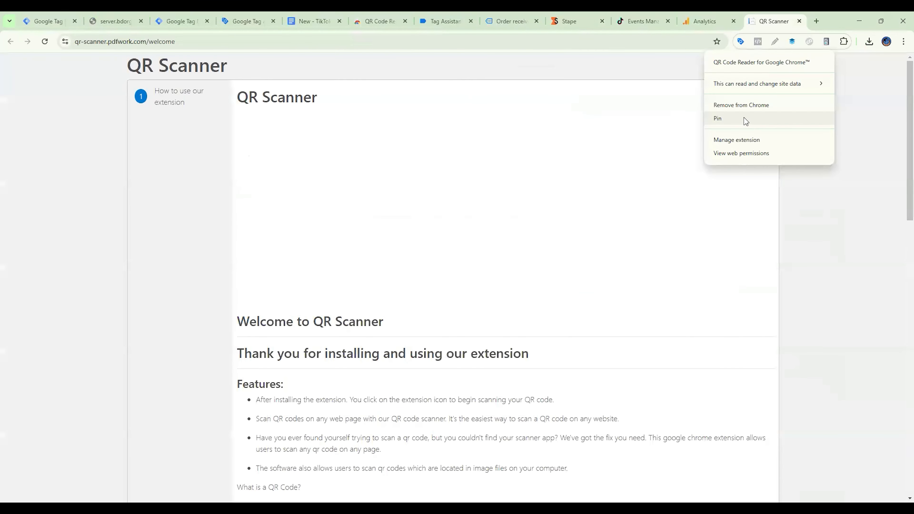
pyautogui.click(744, 118)
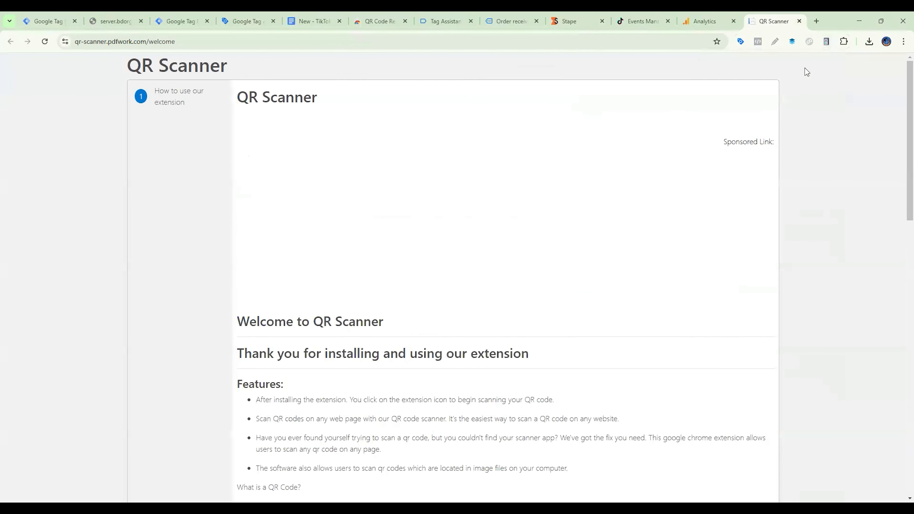
pyautogui.click(800, 21)
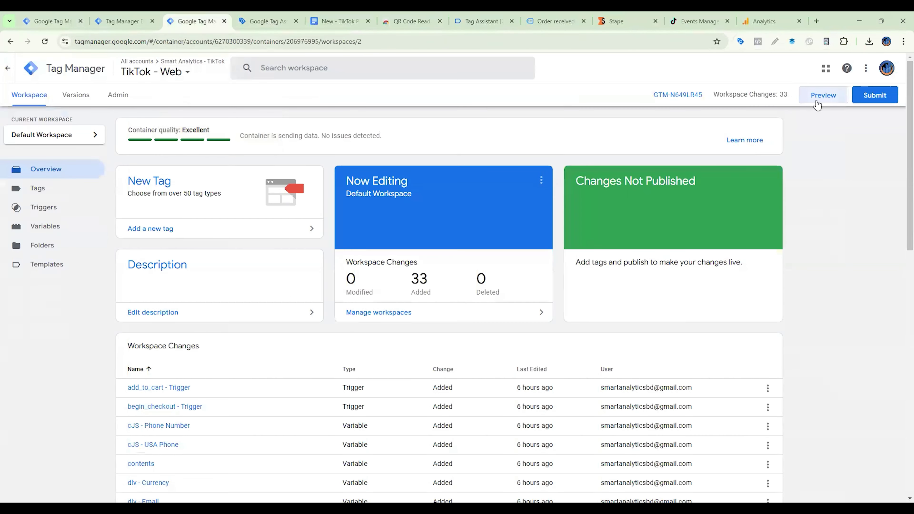
# Preview the TikTok - Web container on the store and place a cash-on-delivery test order for one Birdnest Japanese
pyautogui.click(823, 101)
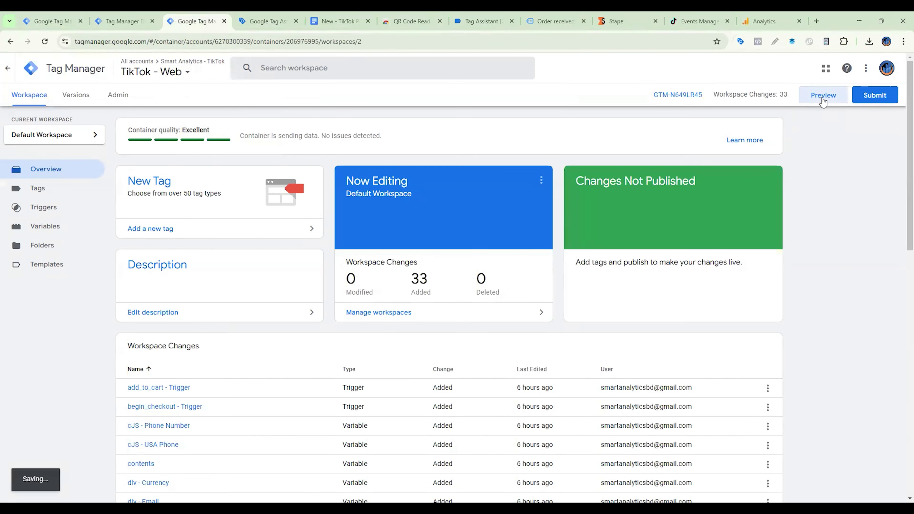
pyautogui.scroll(-5, 237, 270)
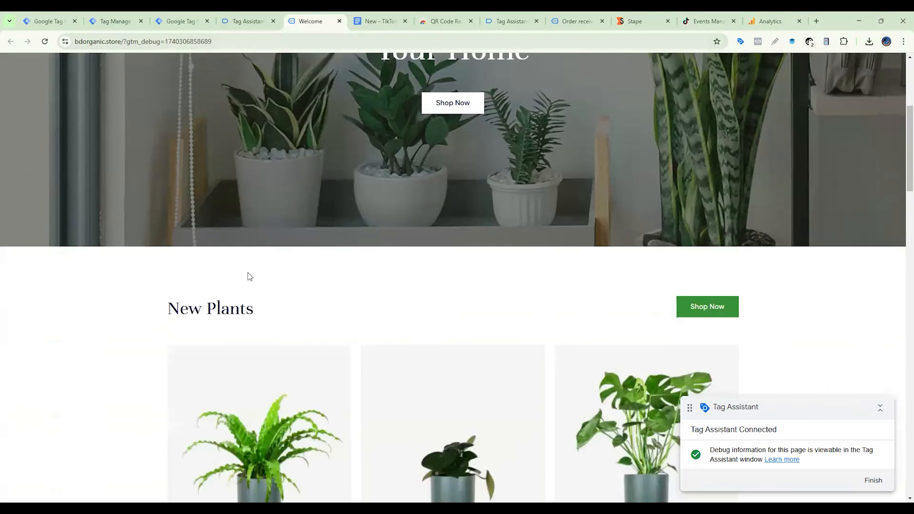
pyautogui.scroll(-4, 250, 277)
pyautogui.click(263, 283)
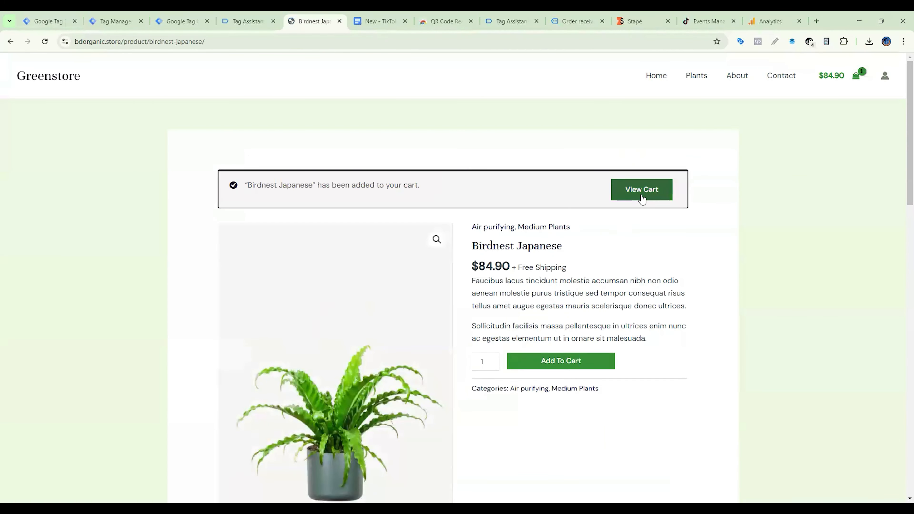
pyautogui.click(640, 202)
pyautogui.click(573, 411)
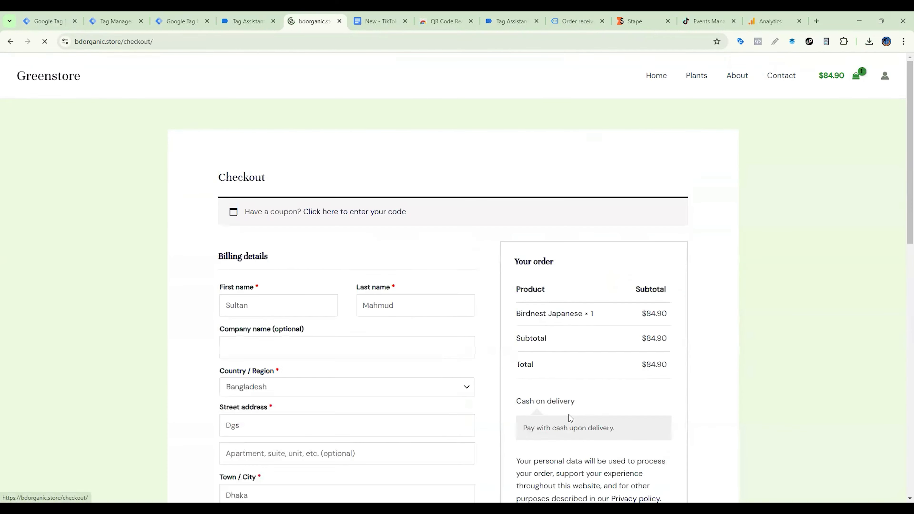
pyautogui.scroll(-5, 569, 415)
pyautogui.click(567, 336)
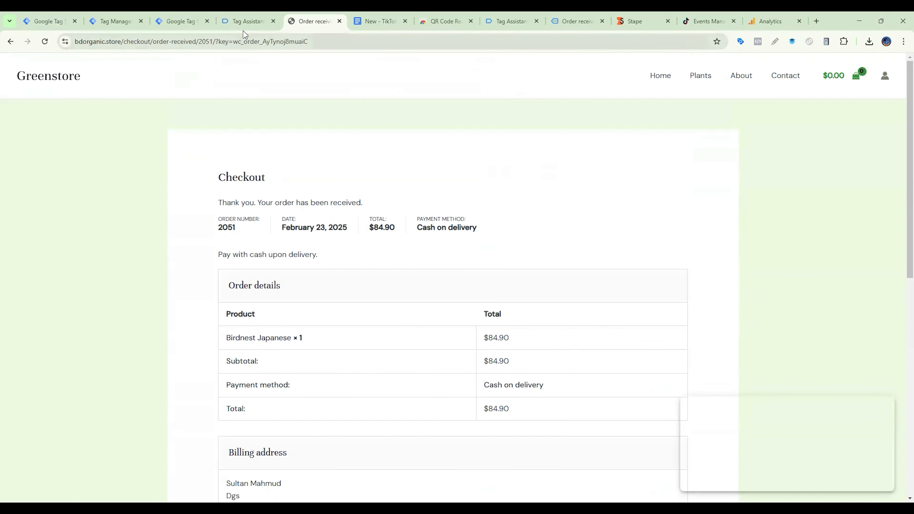
# Examine the fired web tags in Tag Assistant and the purchase event's requests in the server container preview
pyautogui.click(245, 21)
pyautogui.click(364, 312)
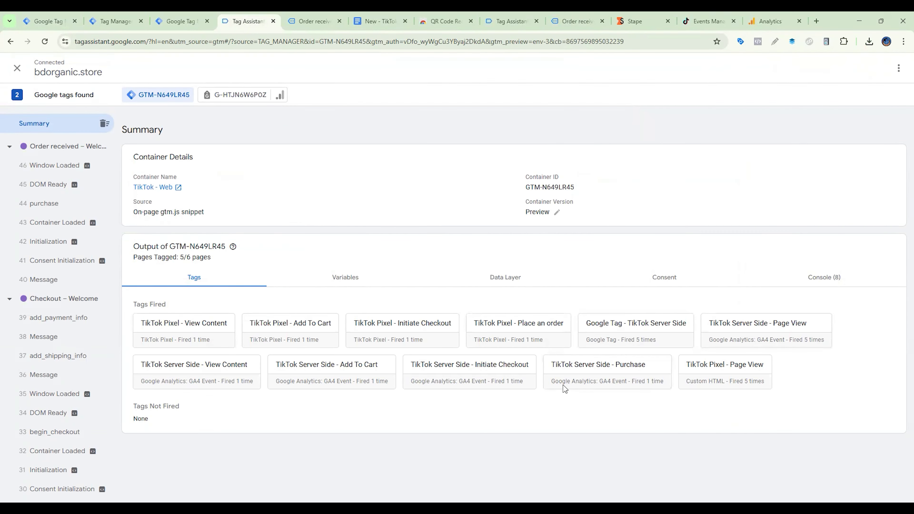
pyautogui.click(179, 27)
pyautogui.hotkey('ctrl', 'shift', 'Tab')
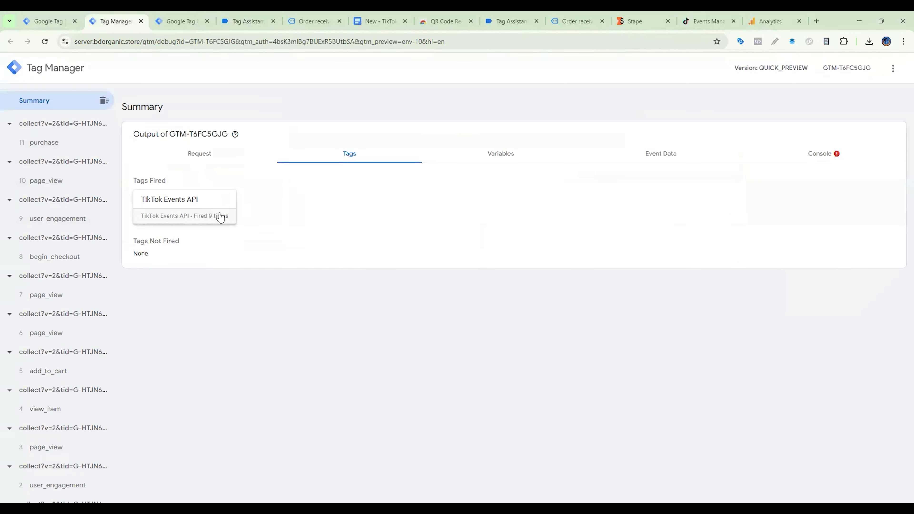
pyautogui.click(72, 144)
pyautogui.click(213, 154)
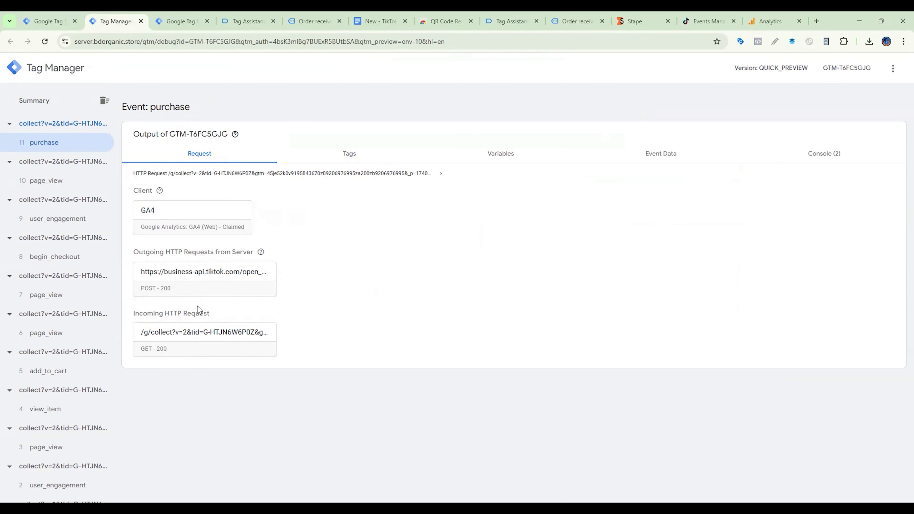
# Examine the parameters of the View Content and Initiate Checkout test events in TikTok Events Manager
pyautogui.click(707, 16)
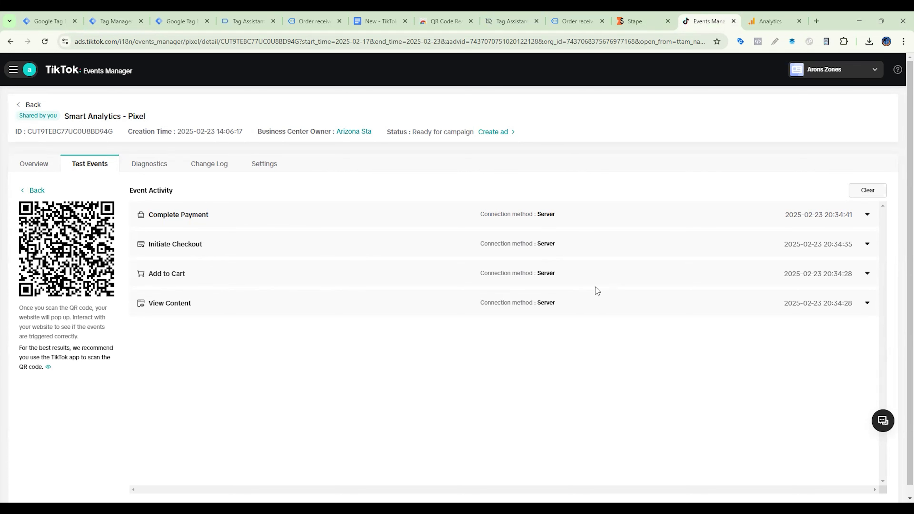
pyautogui.click(808, 303)
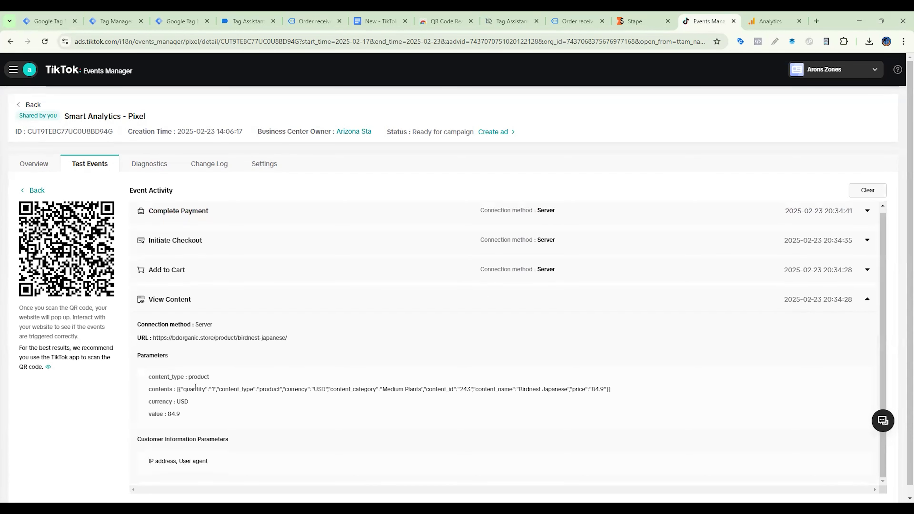
pyautogui.moveTo(197, 389); pyautogui.dragTo(616, 426)
pyautogui.click(547, 247)
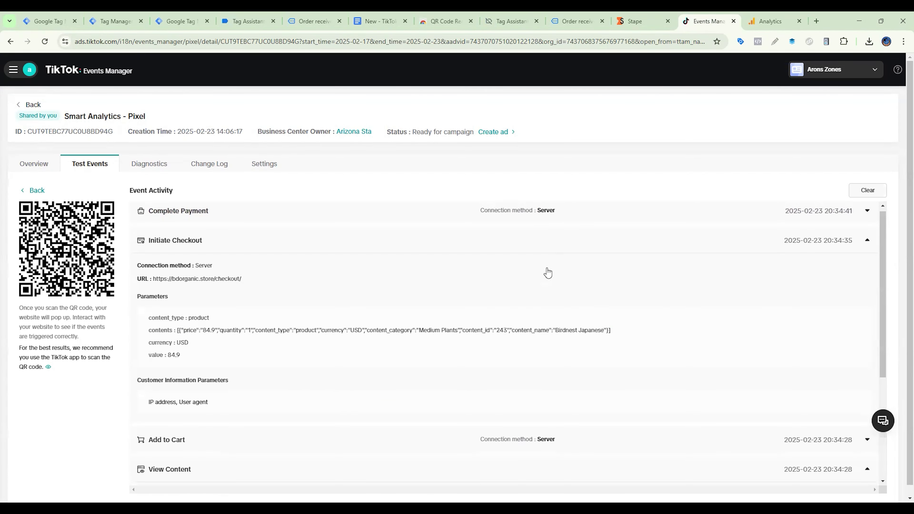
pyautogui.moveTo(156, 318); pyautogui.dragTo(426, 366)
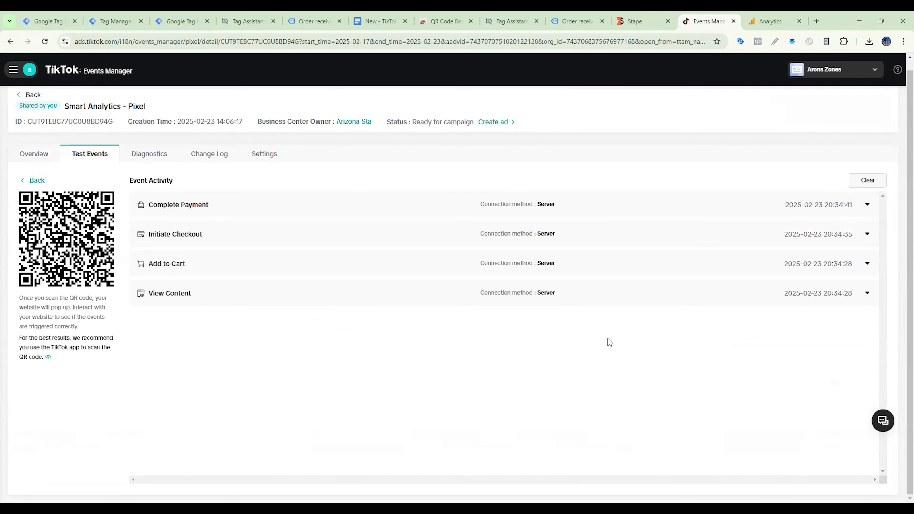